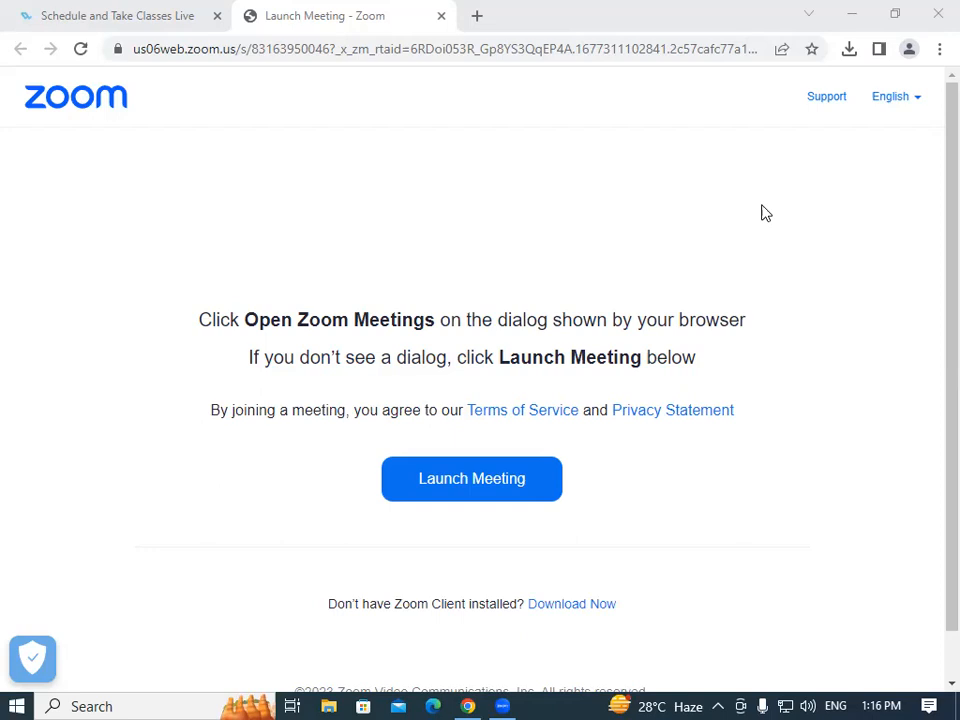
Minimize Chrome with Win+D and refresh the desktop about fifteen times from its context menu.
key("super+d")
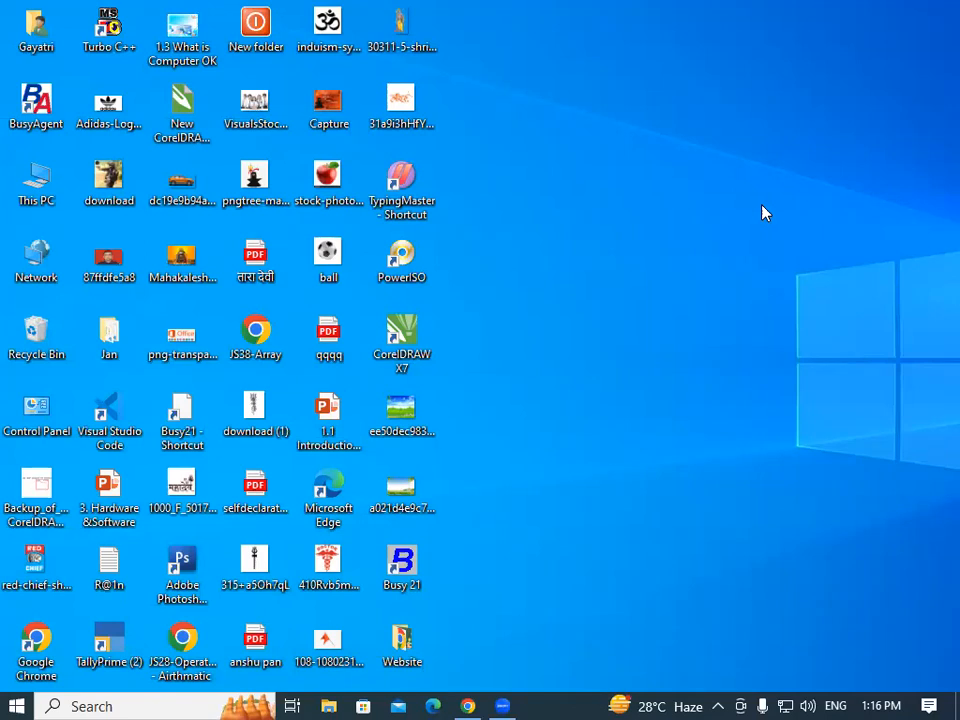
right_click(657, 68)
right_click(698, 128)
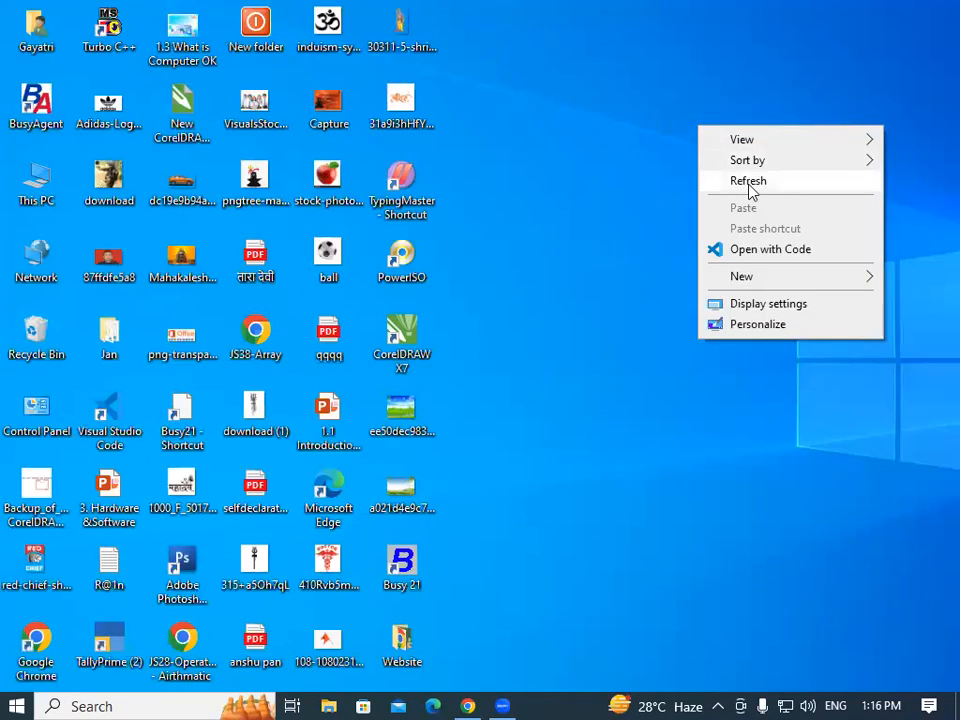
left_click(748, 182)
right_click(677, 116)
left_click(713, 164)
right_click(651, 86)
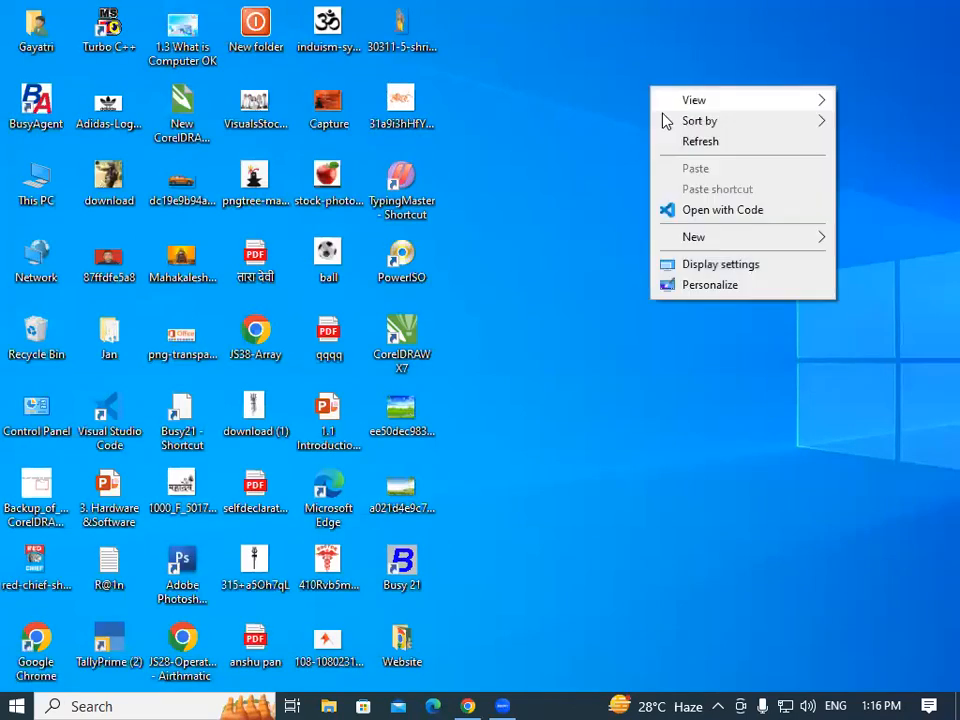
left_click(693, 145)
right_click(638, 79)
left_click(669, 139)
right_click(637, 79)
left_click(670, 138)
right_click(618, 66)
left_click(659, 122)
right_click(609, 64)
left_click(648, 118)
right_click(614, 72)
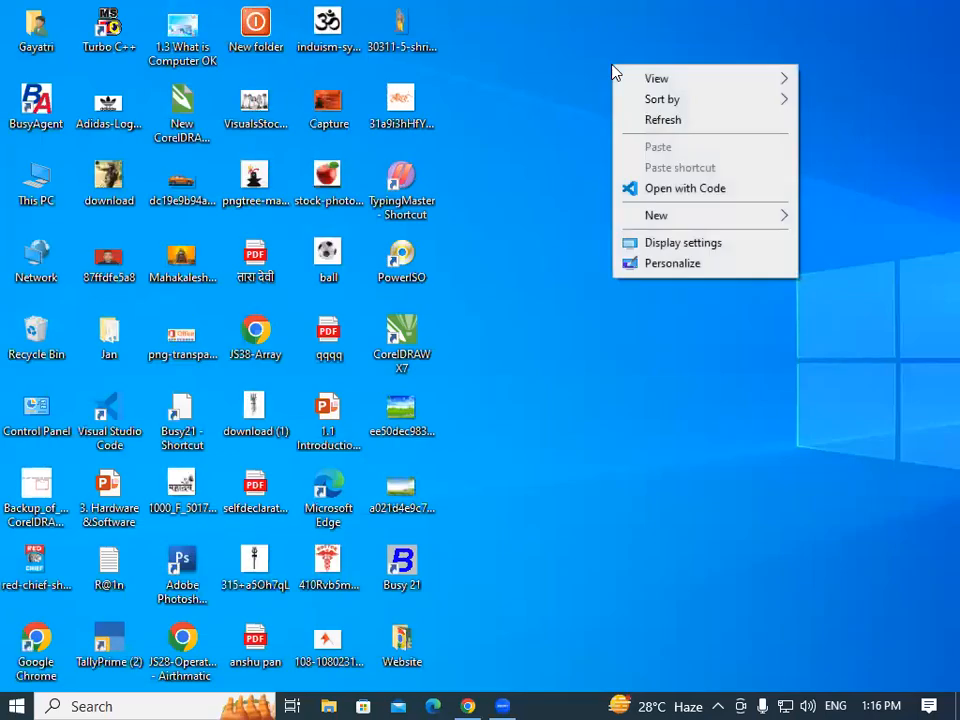
left_click(669, 122)
right_click(617, 72)
left_click(656, 125)
right_click(615, 88)
left_click(642, 137)
right_click(601, 74)
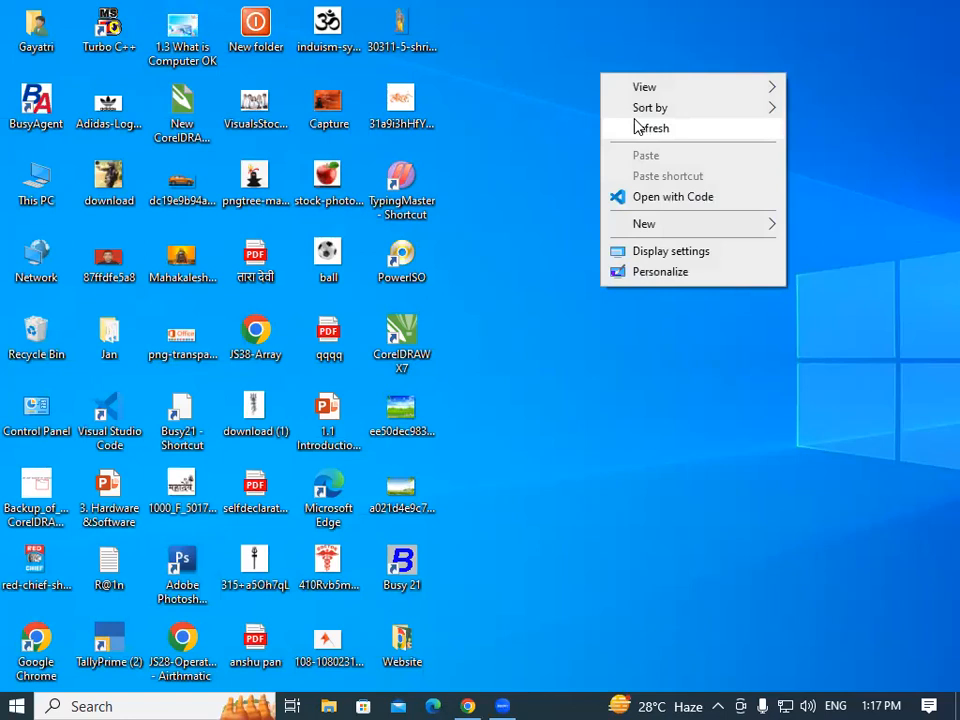
left_click(651, 131)
right_click(652, 133)
left_click(703, 189)
right_click(622, 96)
left_click(669, 154)
right_click(681, 168)
left_click(722, 221)
right_click(676, 153)
left_click(730, 208)
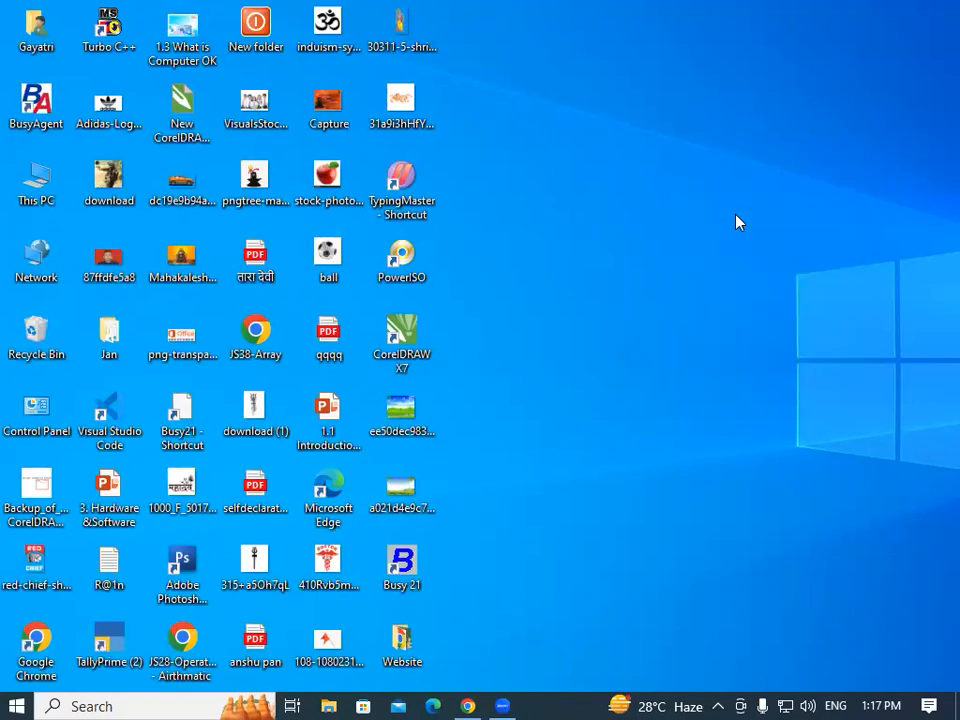
Launch Control Panel by running CONTROL from the Run box.
key("super+r")
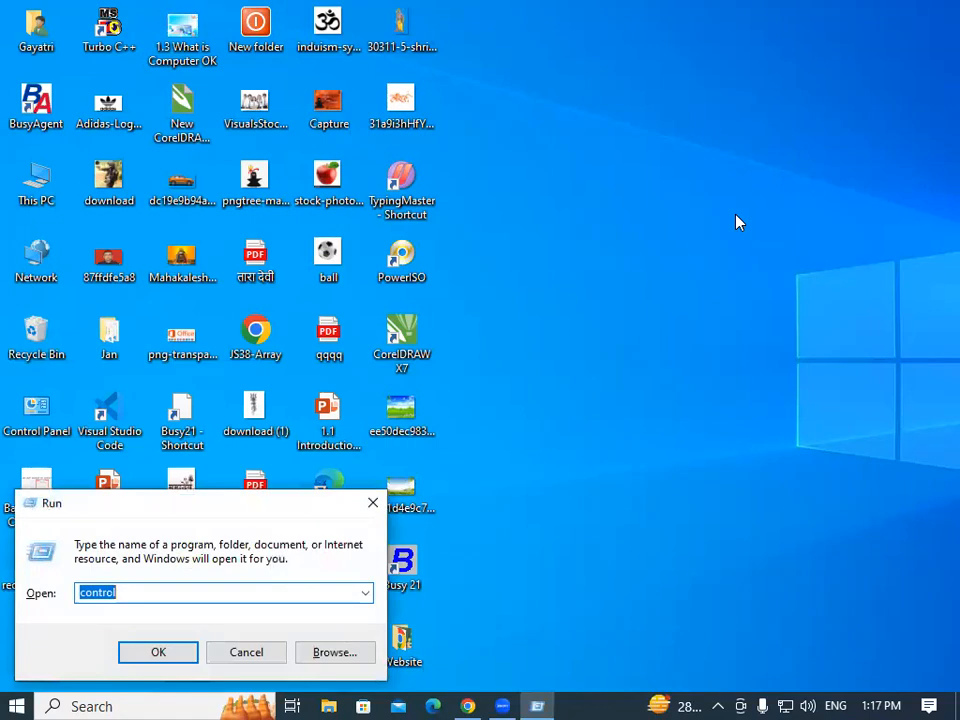
left_click_drag(276, 499, 689, 36)
type("CO")
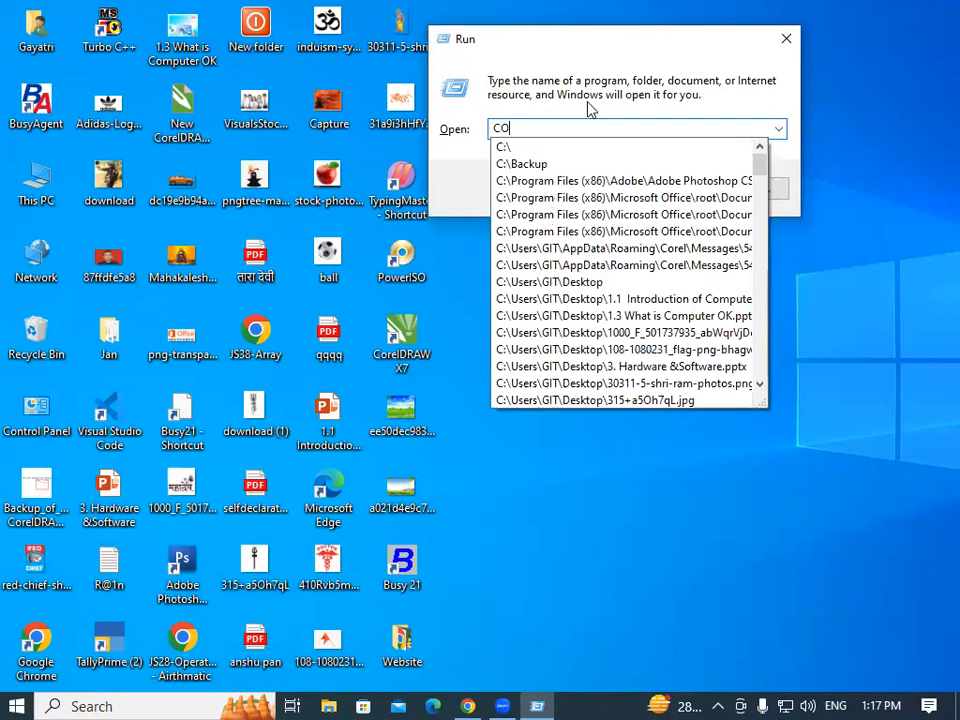
type("NTROL")
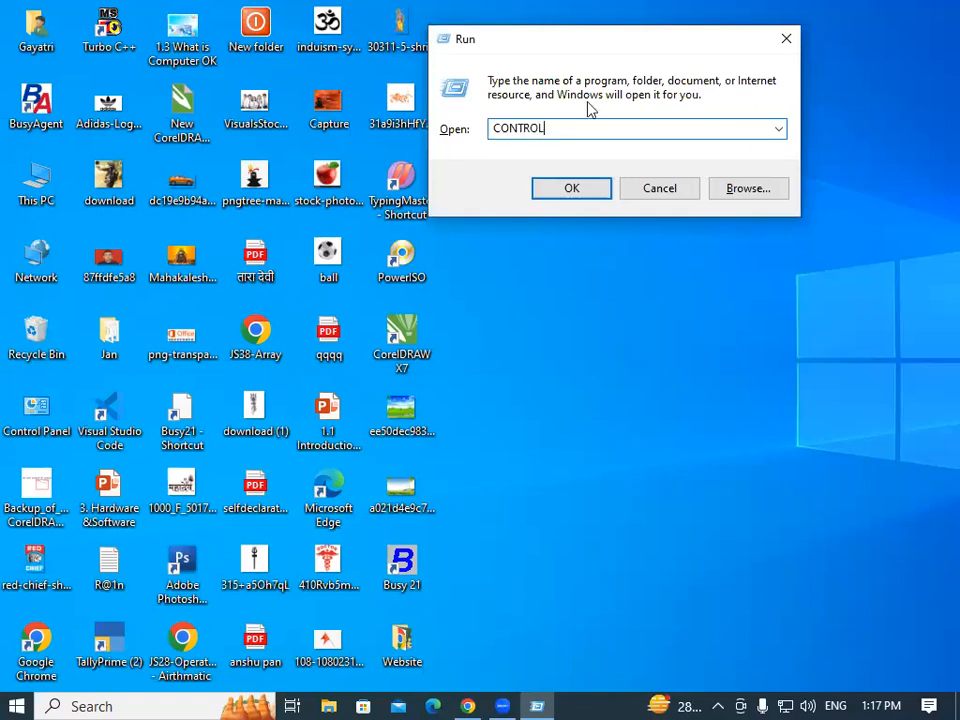
key("Return")
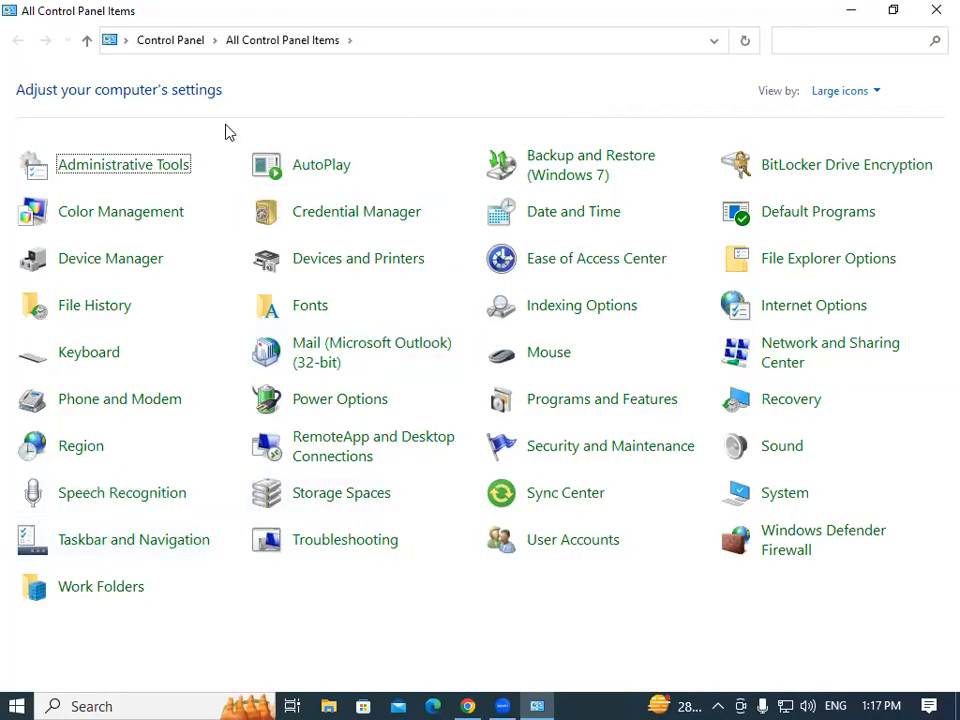
Switch View by to Category, then back to Large icons.
left_click(852, 100)
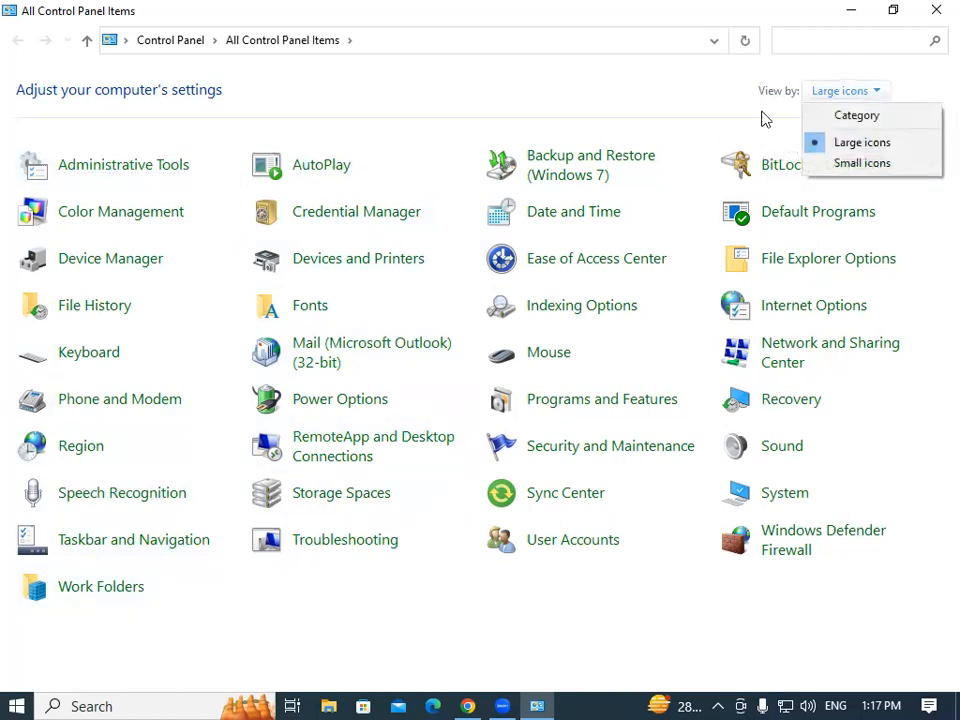
left_click(857, 117)
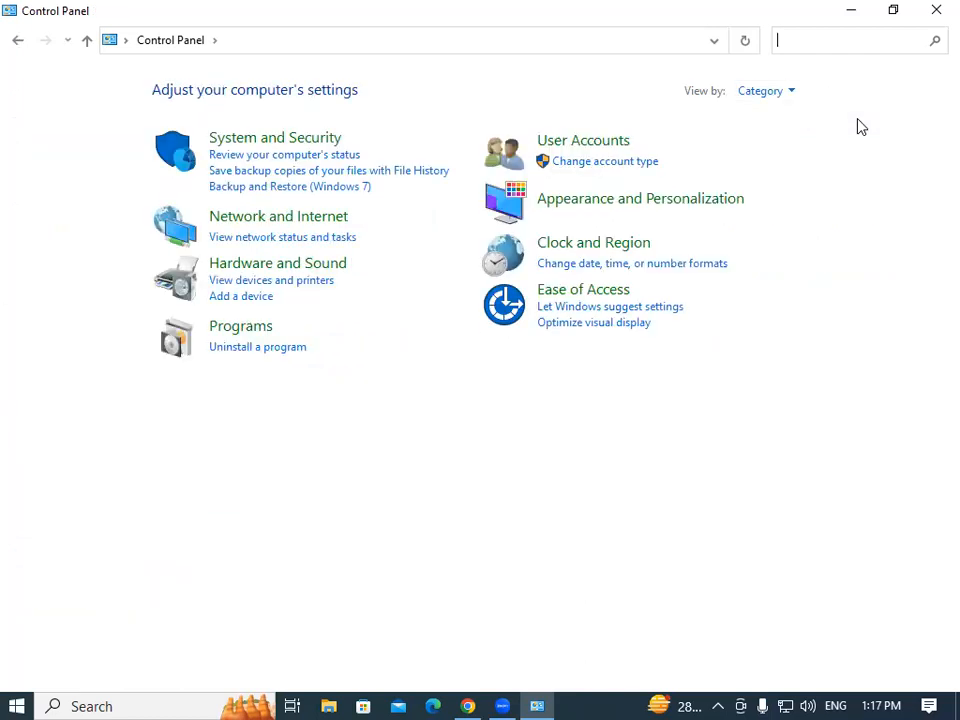
left_click(778, 92)
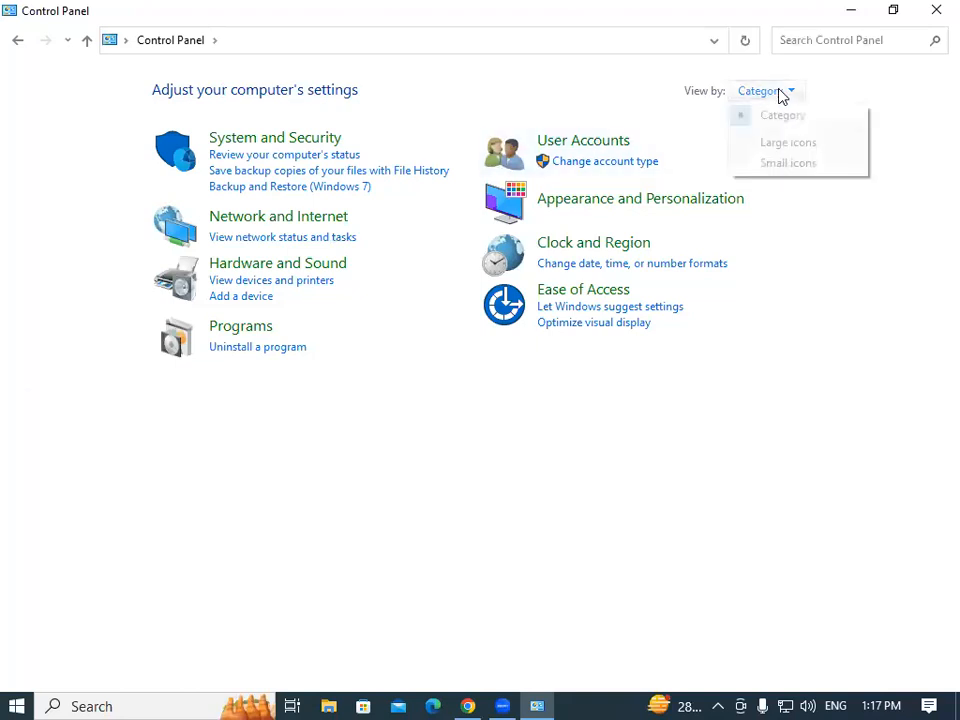
left_click(798, 145)
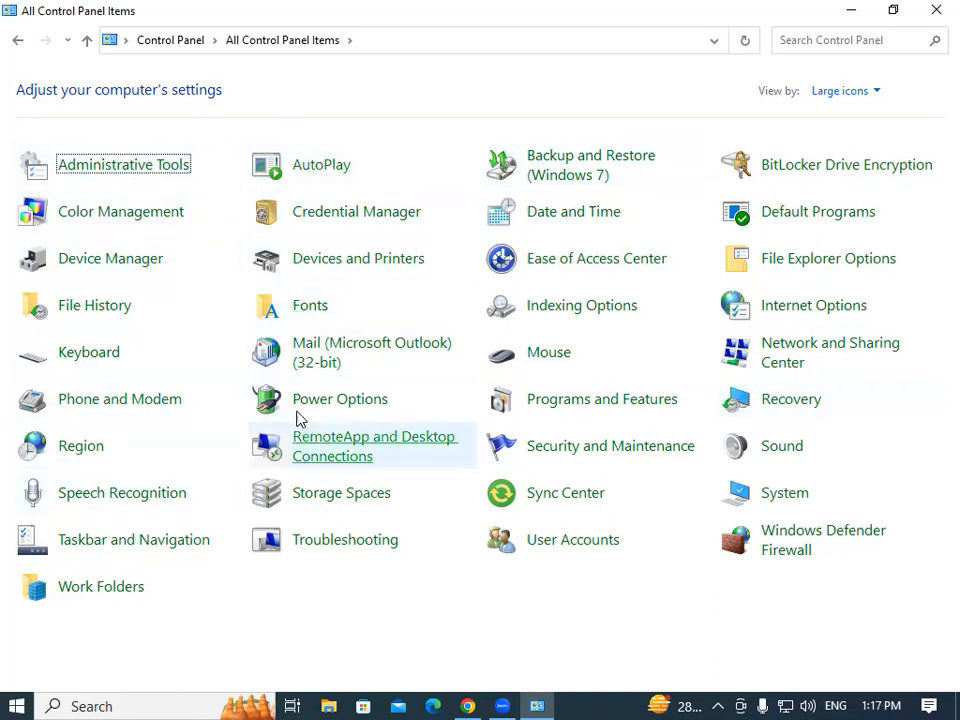
Open Devices and Printers and start a scan from the CanoScan LiDE 100.
left_click(366, 266)
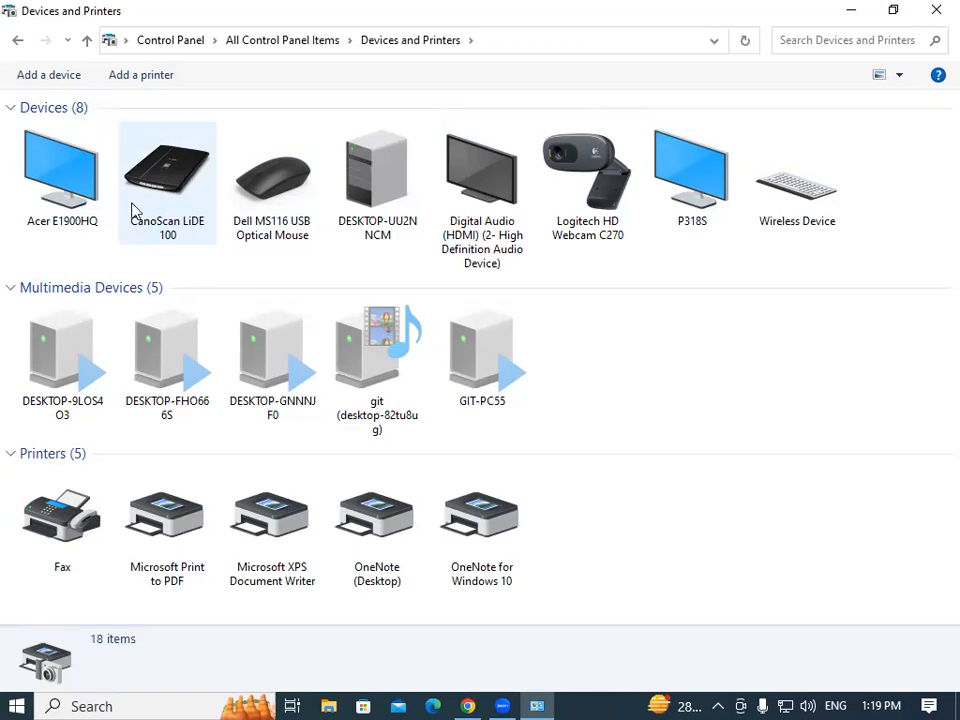
left_click(160, 170)
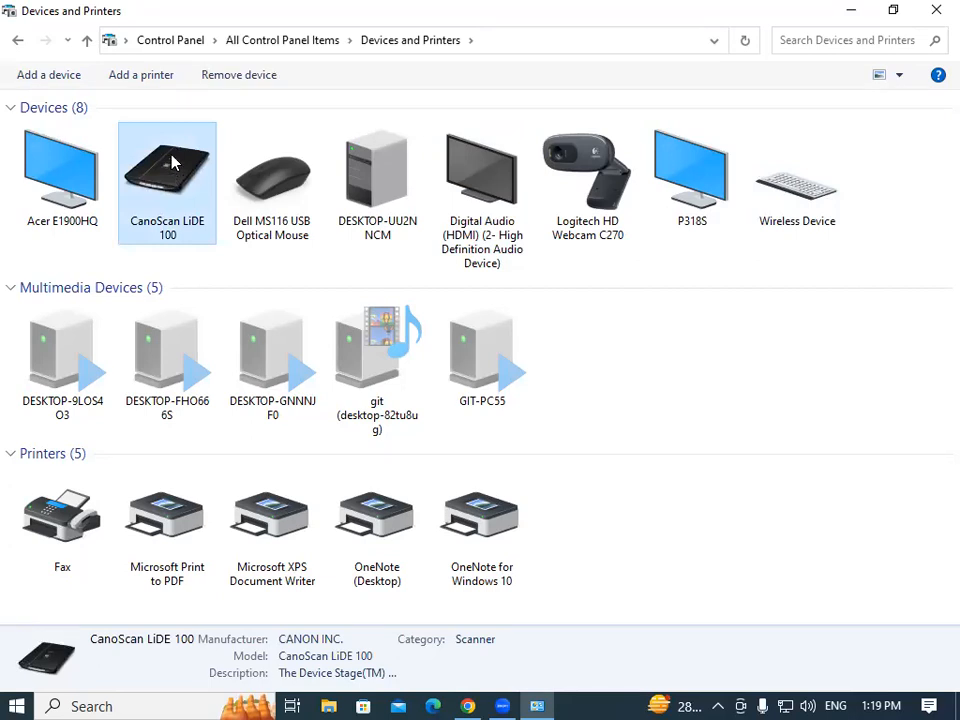
right_click(174, 163)
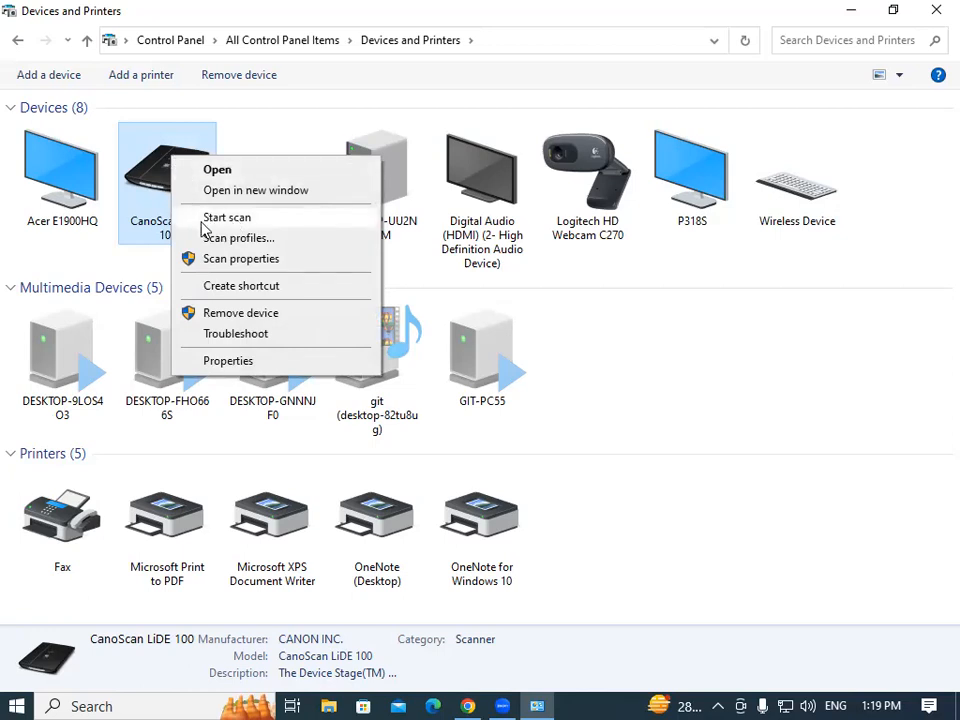
right_click(147, 148)
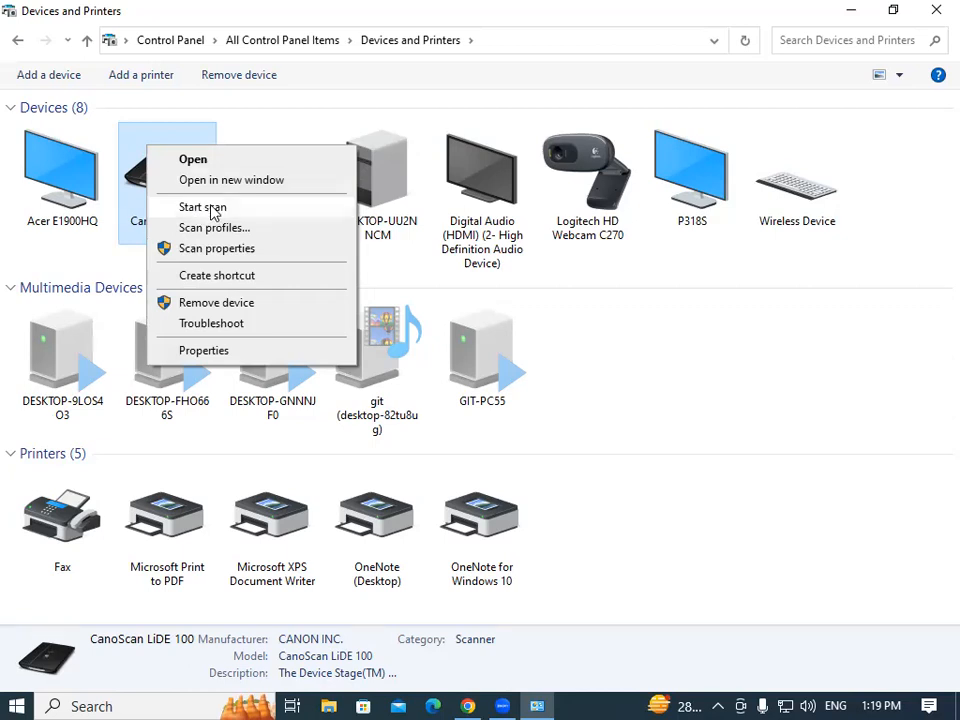
left_click(210, 208)
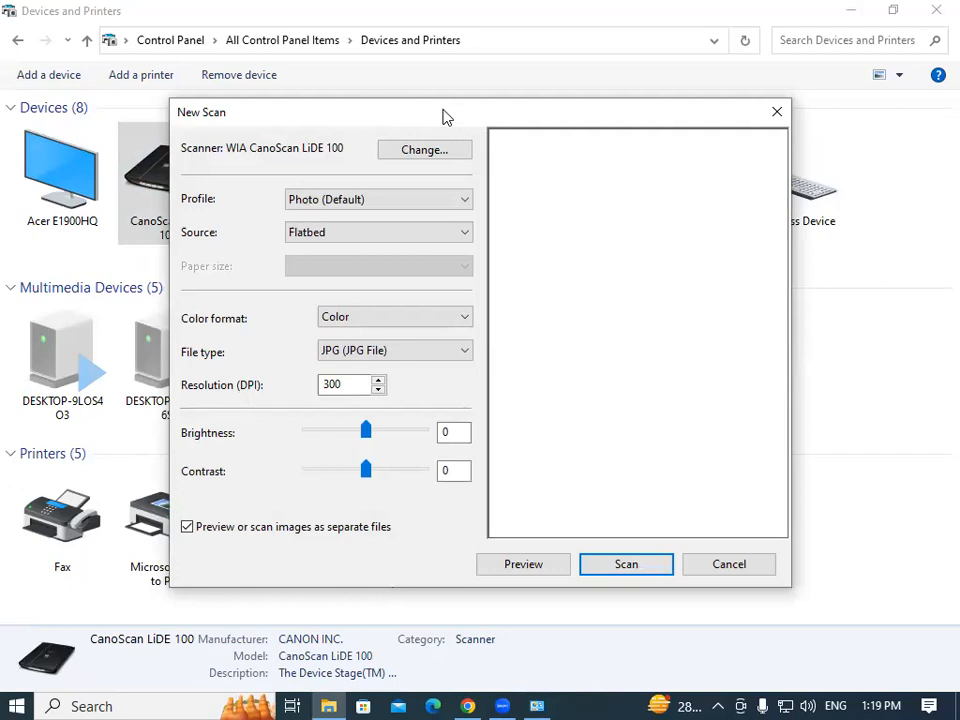
left_click_drag(443, 112, 399, 57)
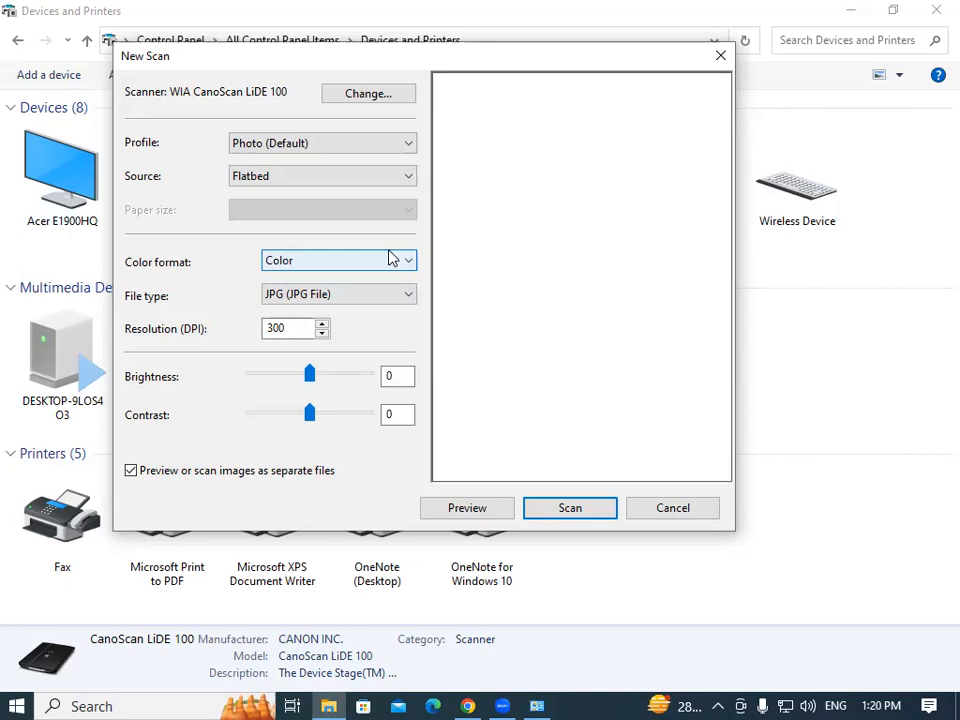
left_click(315, 262)
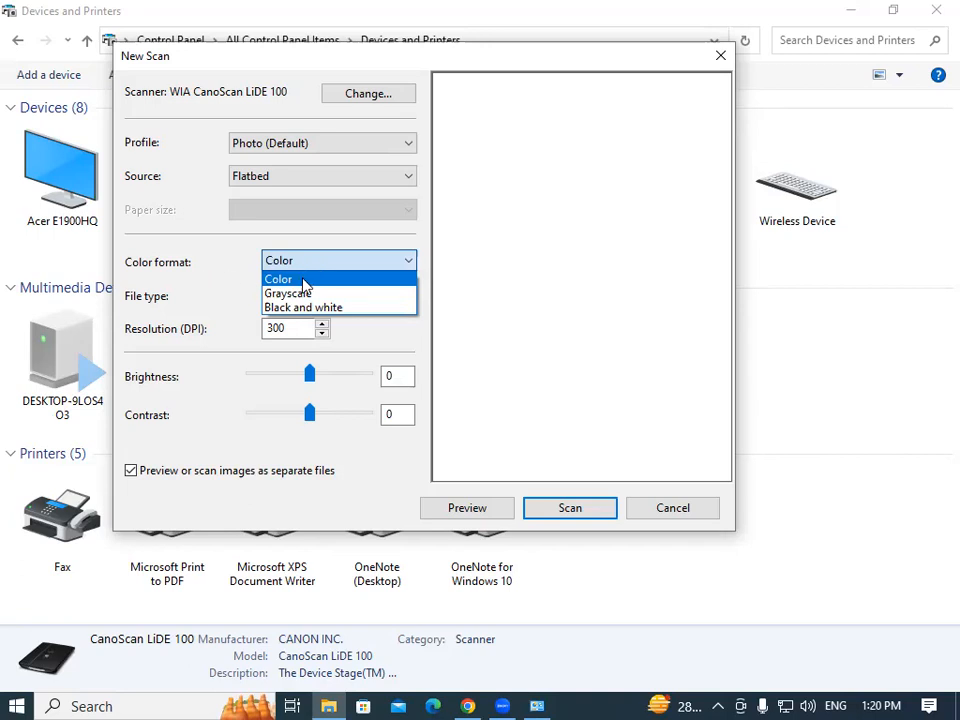
left_click(304, 281)
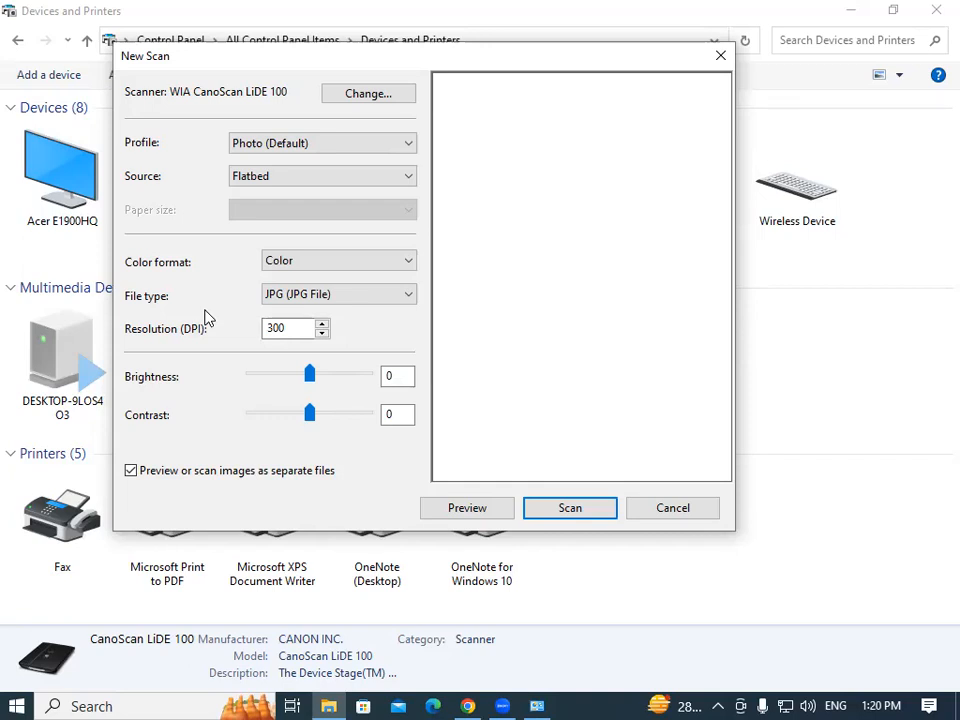
left_click(313, 300)
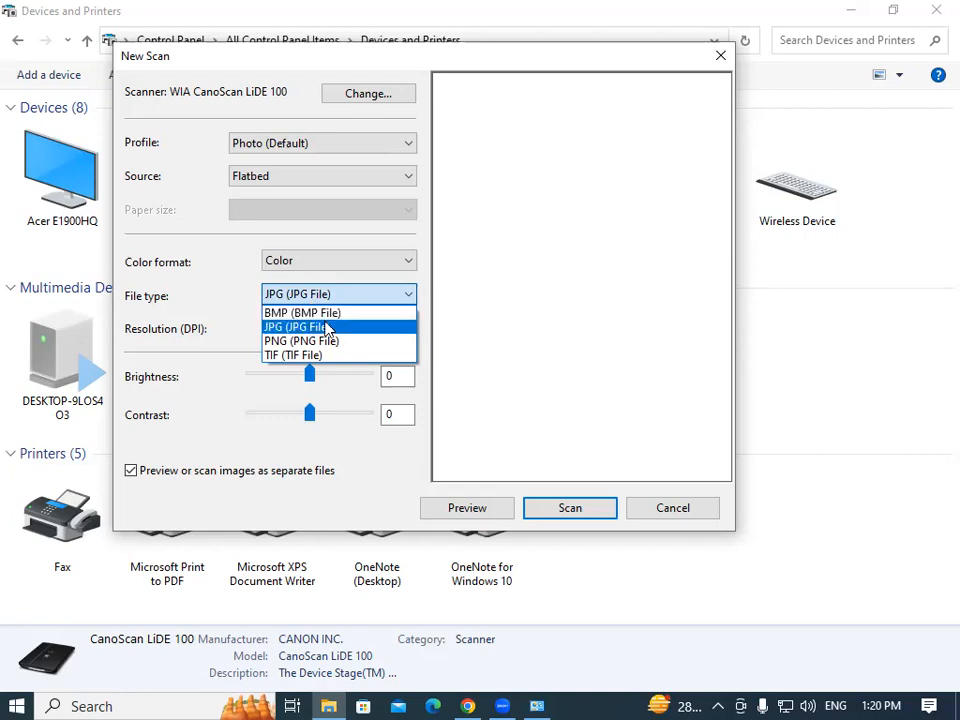
left_click(321, 327)
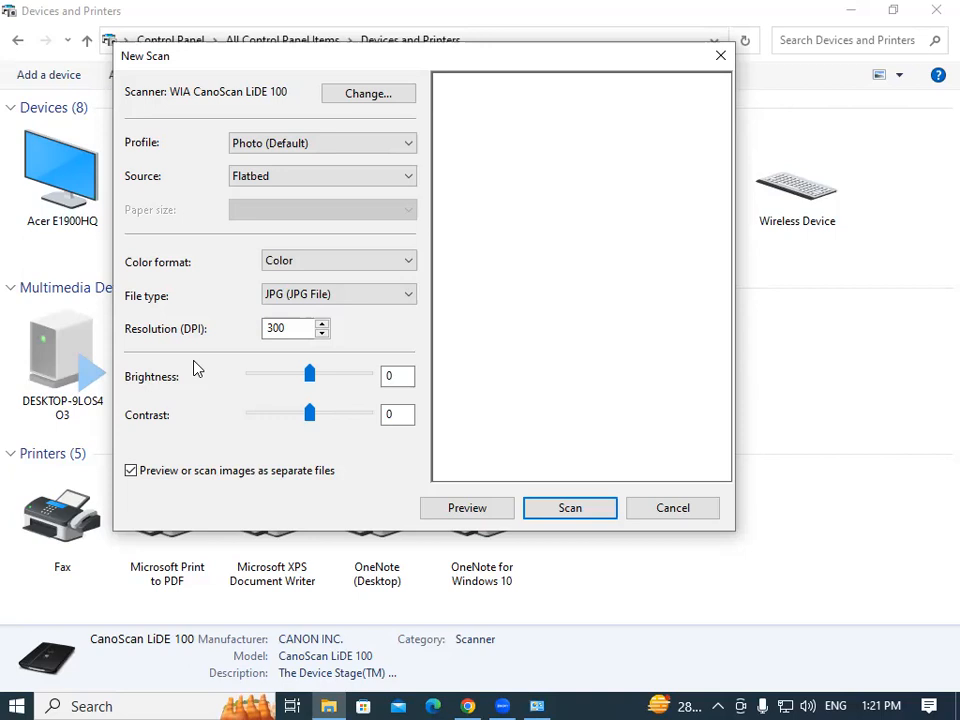
Set resolution to 250 DPI, turn off separate preview files, and preview the scanner bed.
left_click_drag(293, 330, 214, 320)
type("250")
left_click(130, 470)
left_click(578, 510)
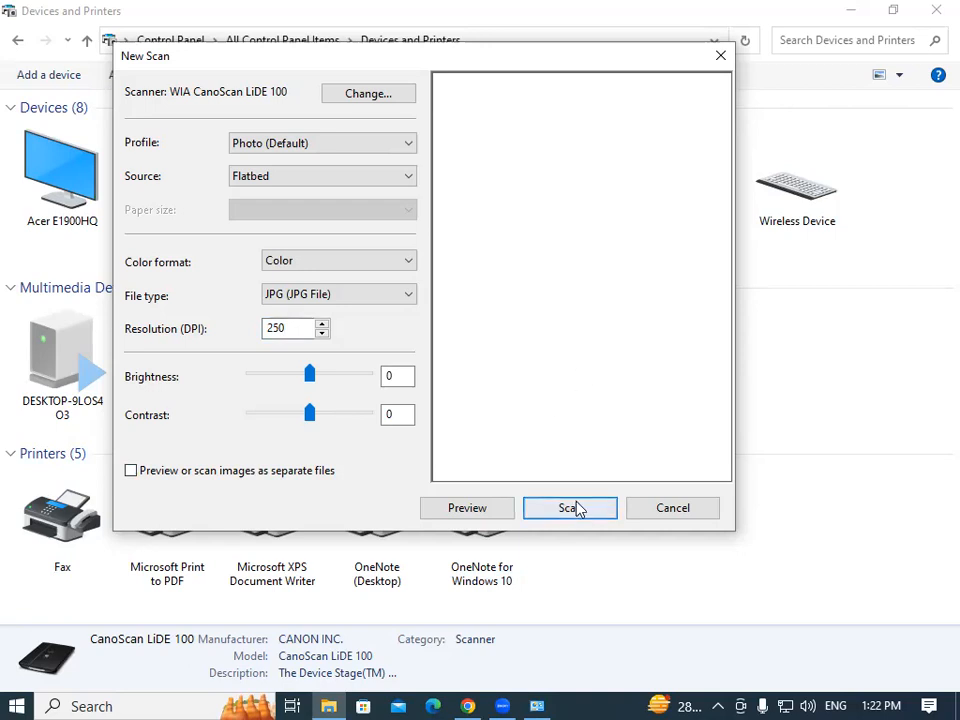
left_click(466, 509)
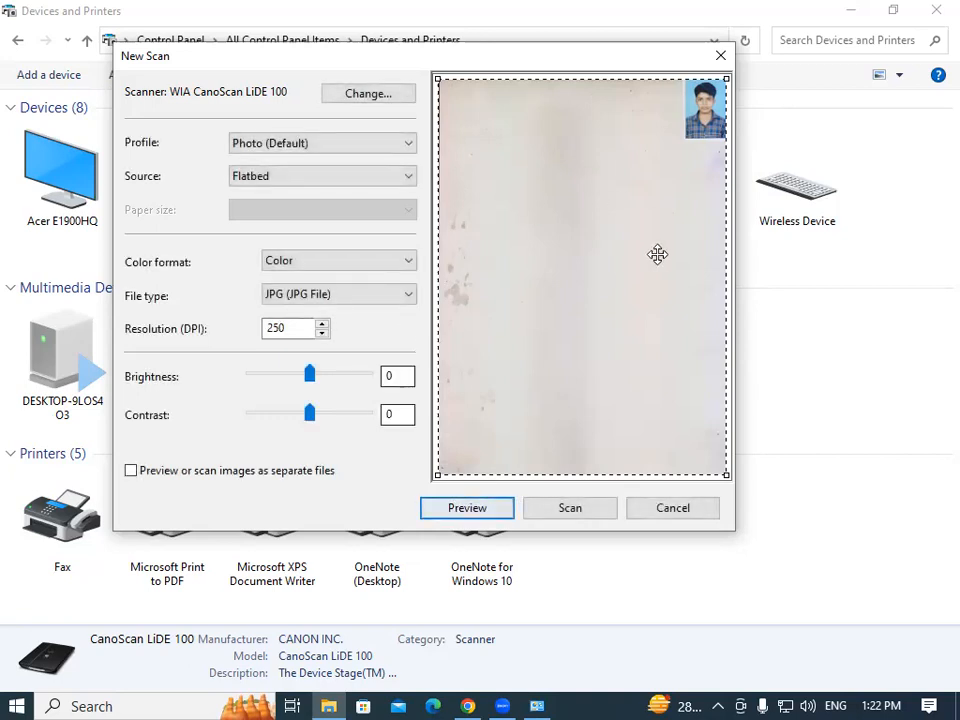
Crop the scan area to the top-right passport photo and scan it.
left_click_drag(613, 473, 703, 135)
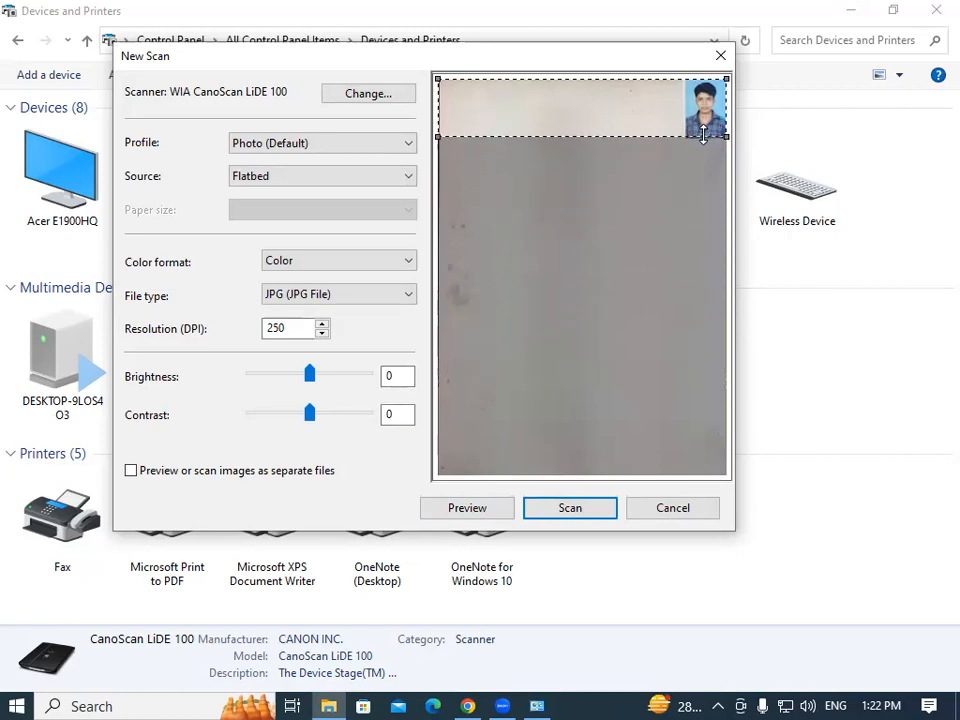
left_click_drag(439, 99, 688, 77)
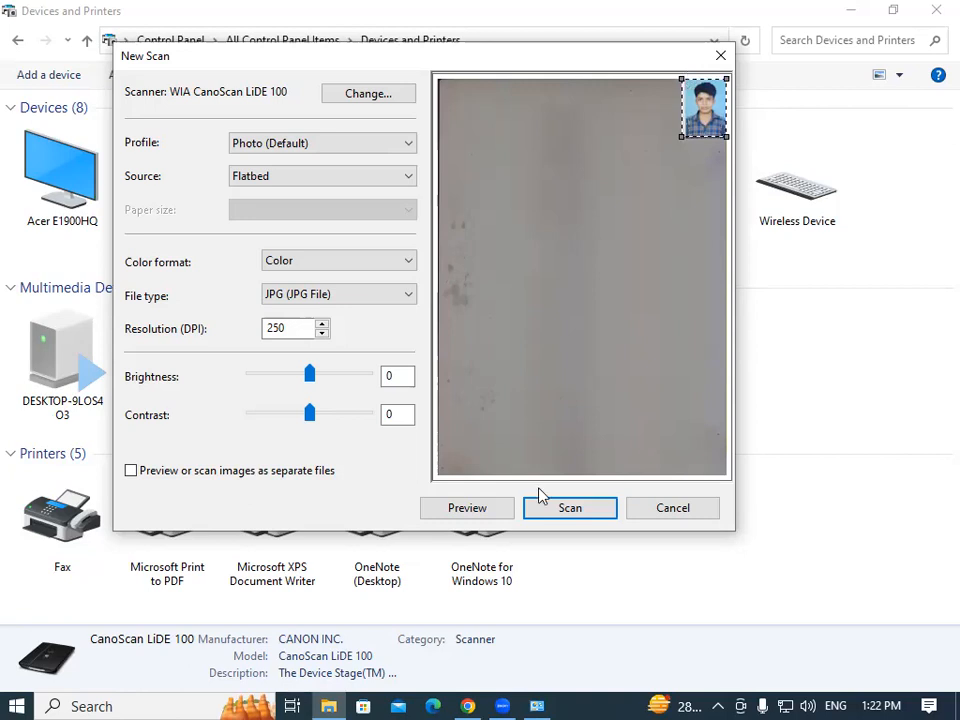
left_click(591, 512)
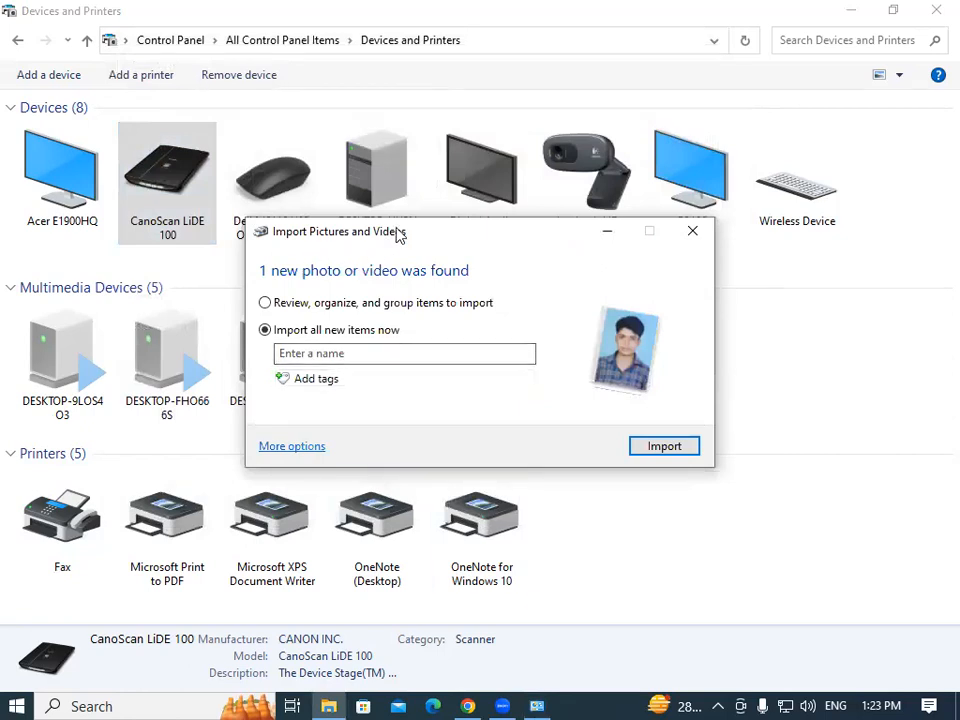
Name the photo import after the student, correcting typos, and import it.
left_click_drag(396, 234, 444, 136)
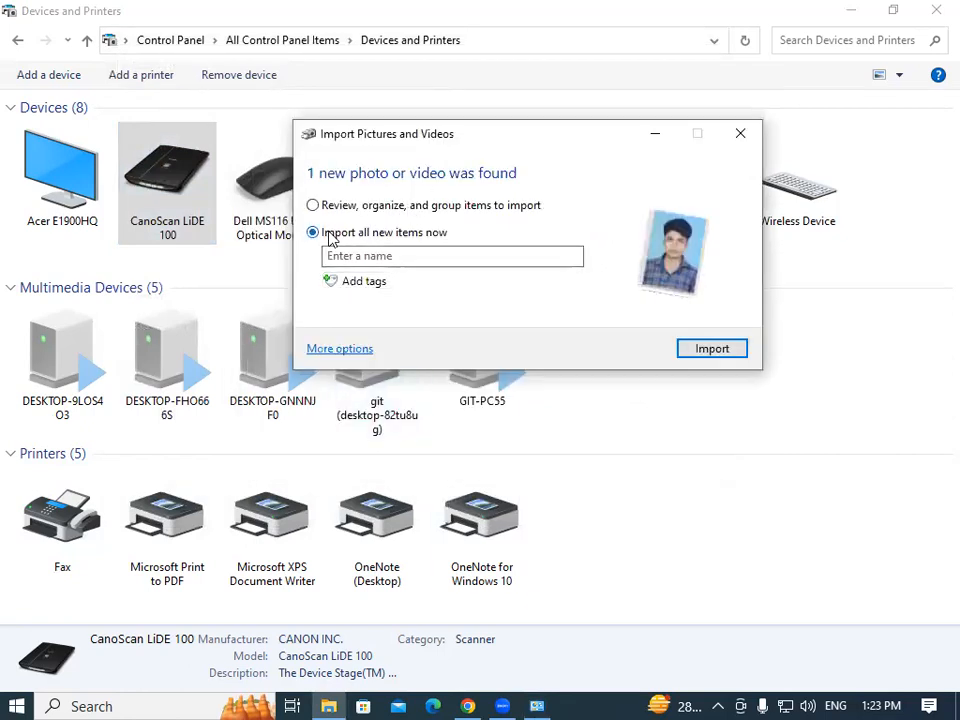
left_click(403, 258)
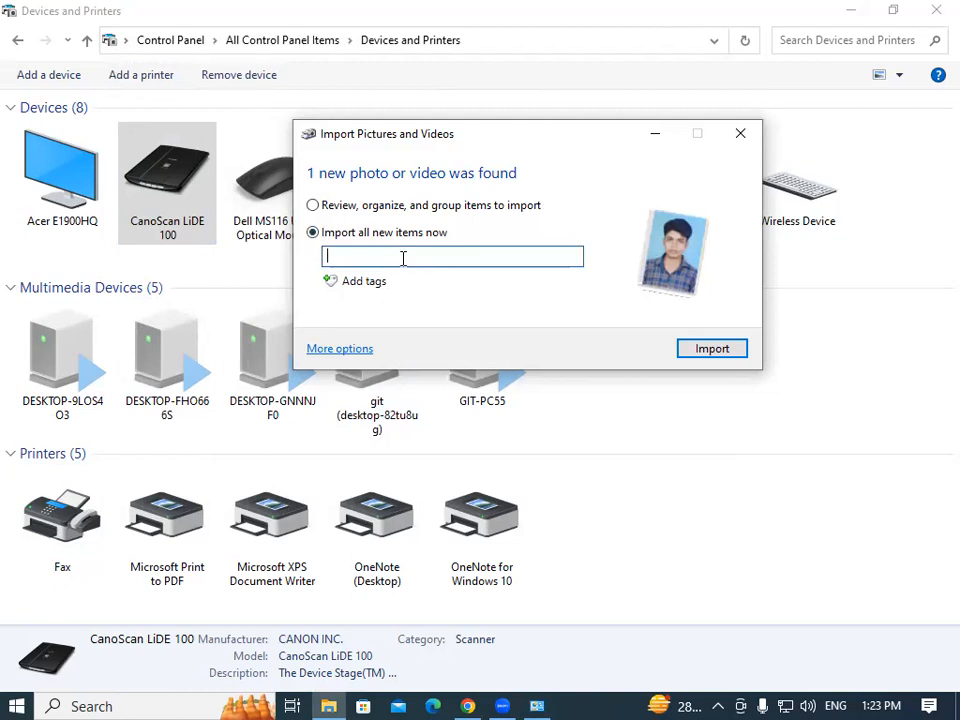
type("rRai")
key("BackSpace")
key("BackSpace")
type("s")
key("BackSpace")
type("akesh")
left_click(712, 349)
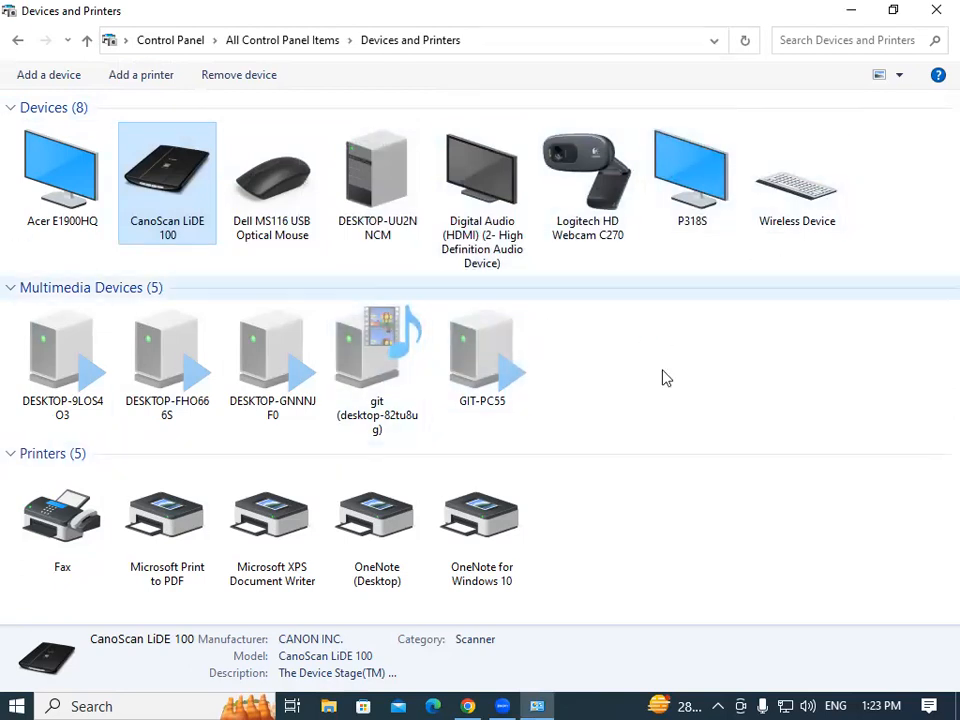
left_click(328, 706)
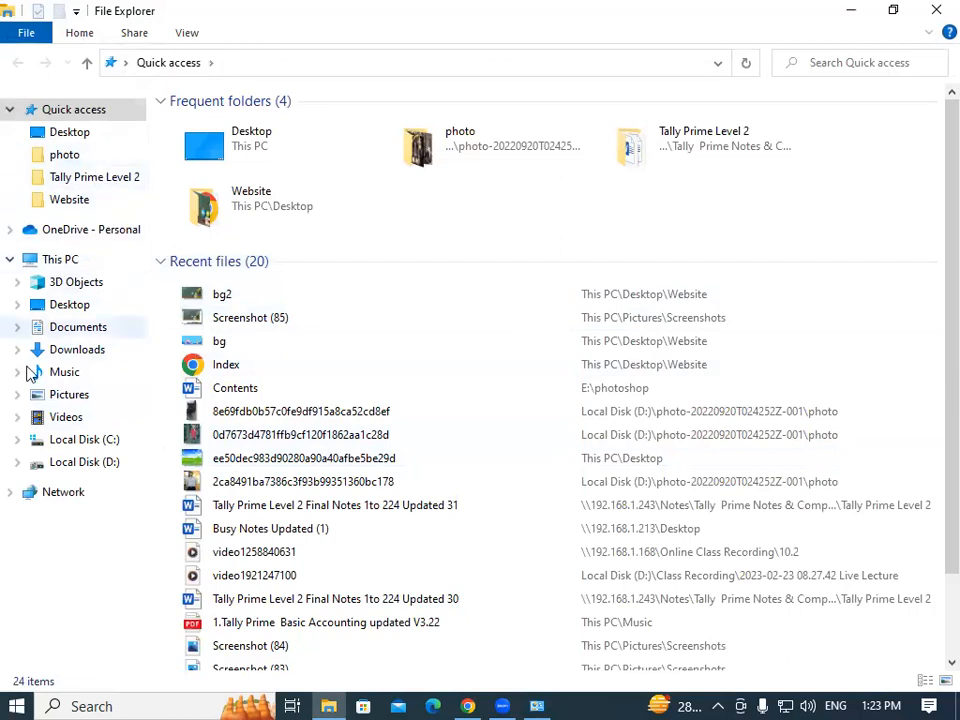
Confirm the new 2023-dated folder in Pictures, then return to Devices and Printers.
left_click(75, 398)
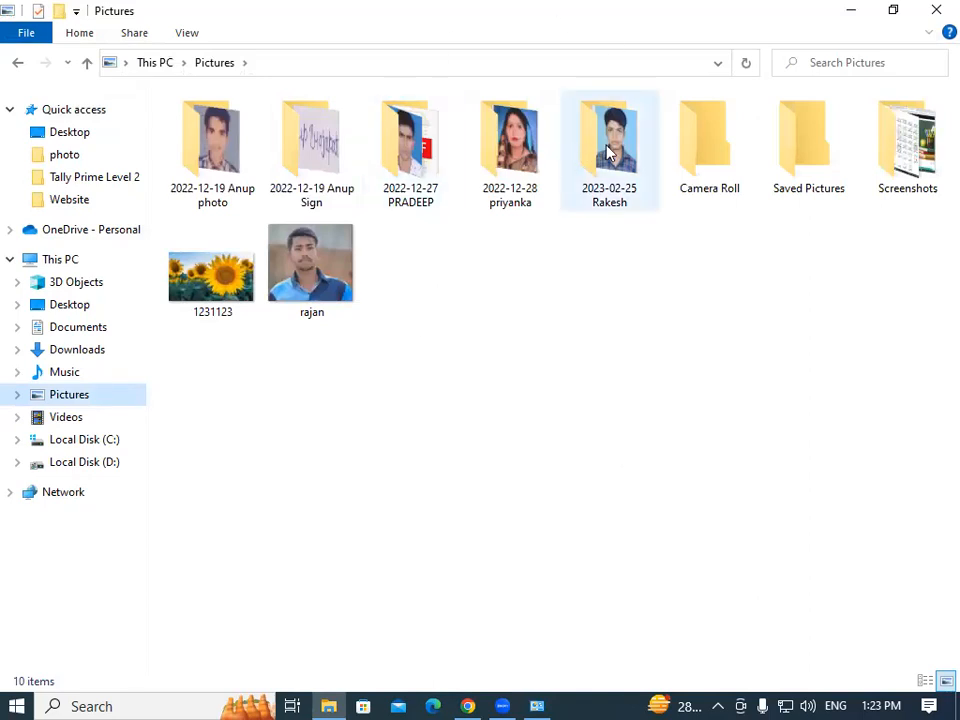
mouse_move(609, 152)
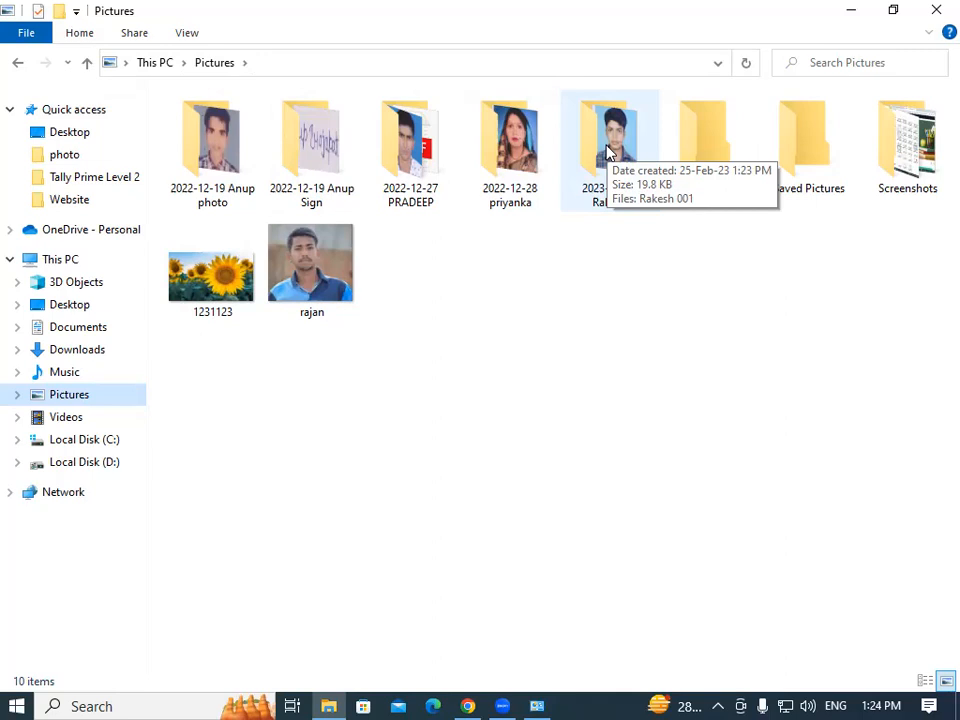
left_click(540, 702)
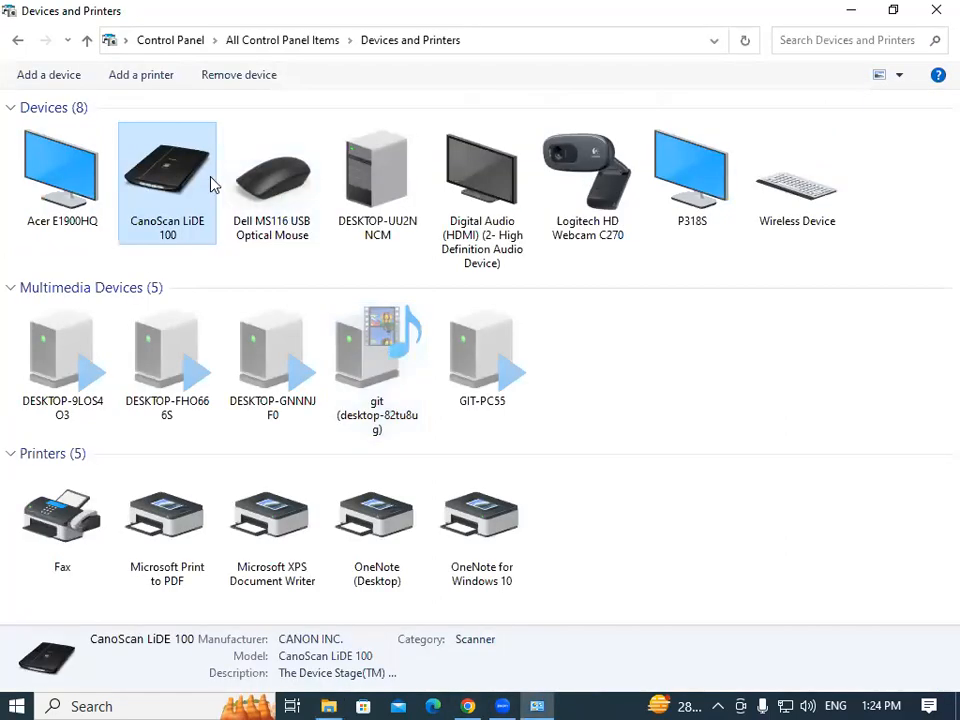
Start a new CanoScan LiDE 100 scan without separate files and preview the bed.
right_click(188, 177)
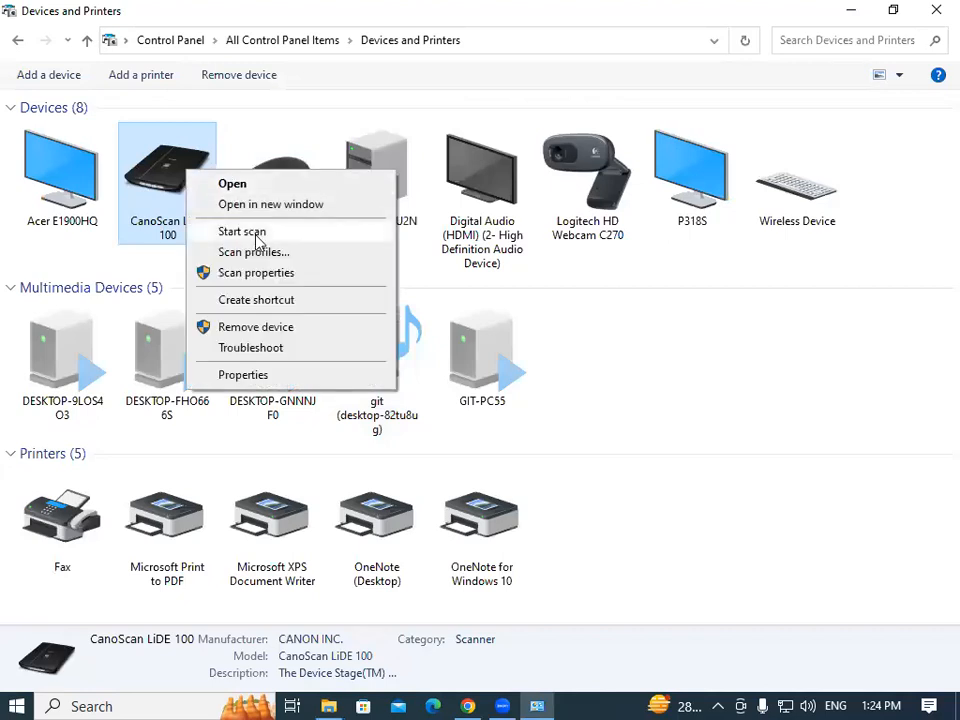
left_click(255, 233)
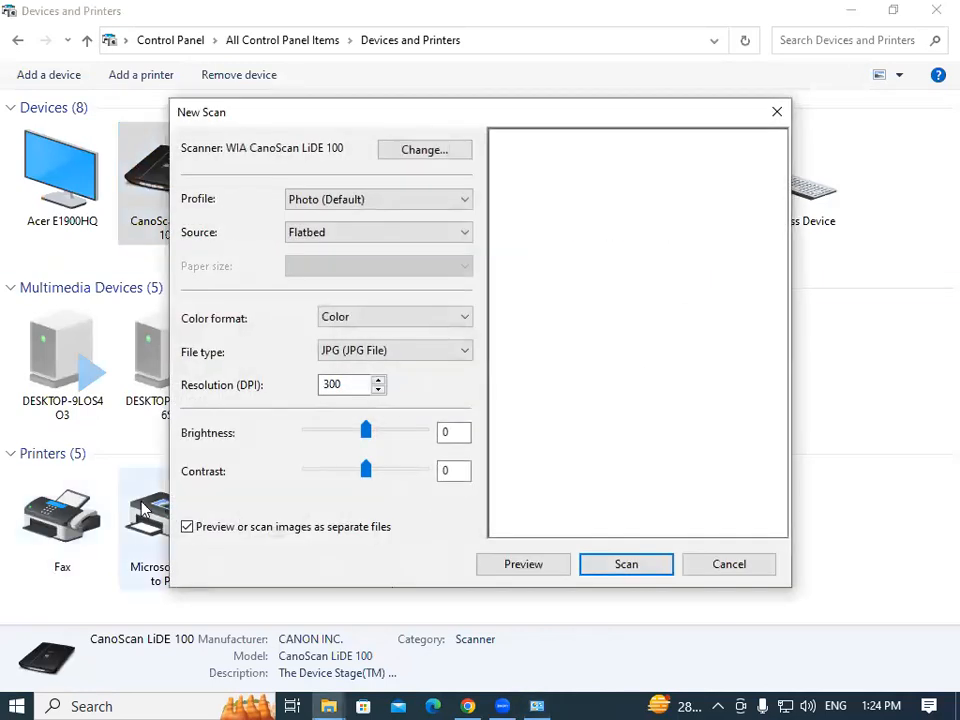
left_click(186, 528)
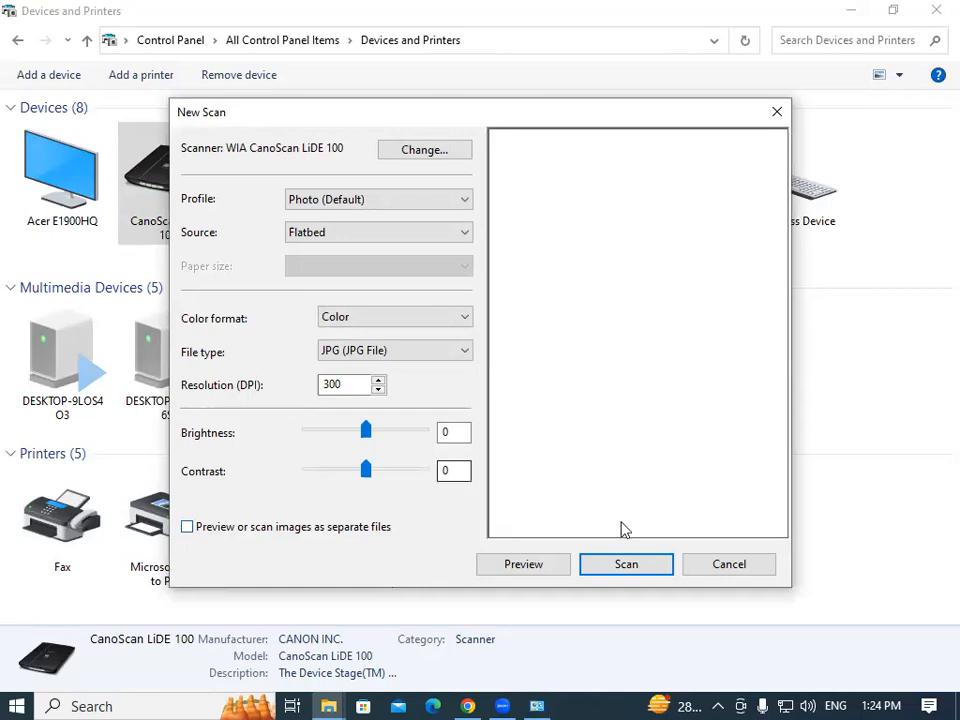
left_click(523, 565)
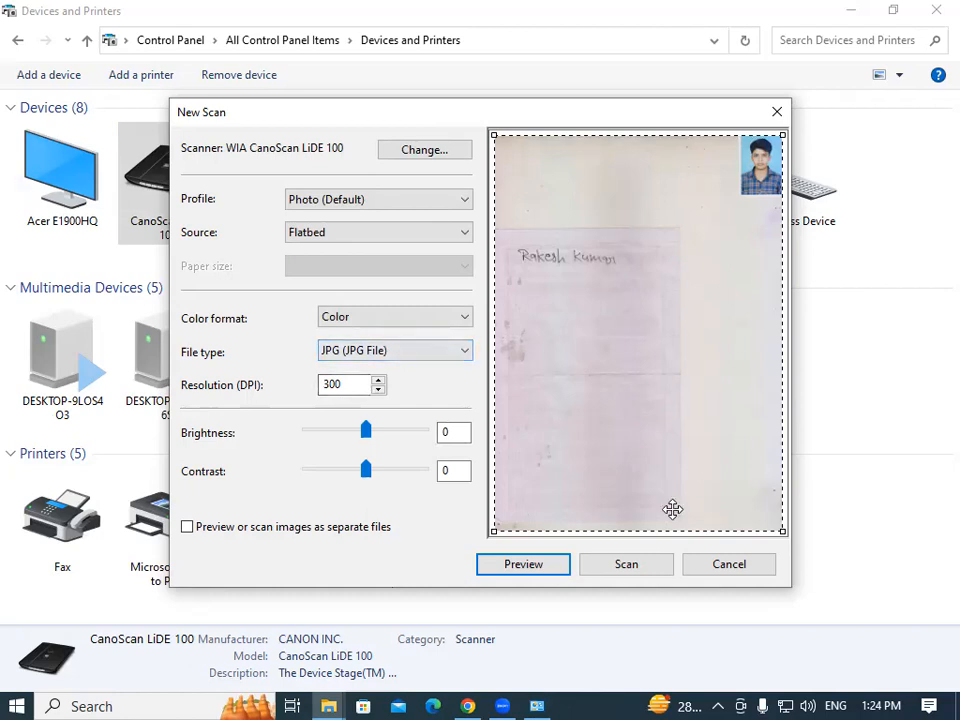
Crop the scan area to the top signature strip and scan it.
left_click_drag(653, 529, 638, 281)
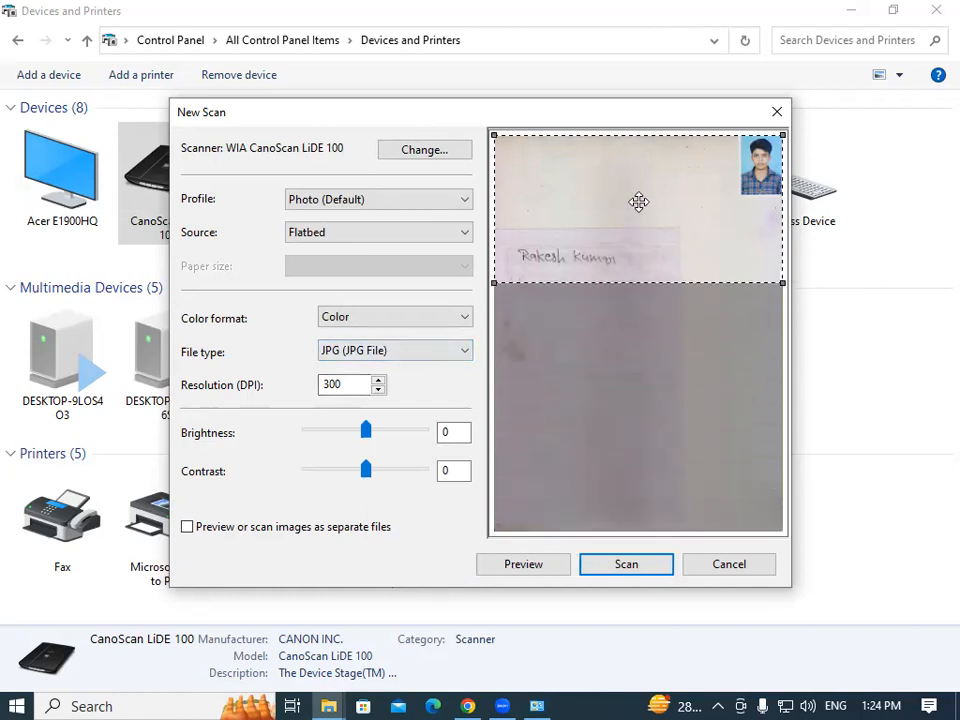
left_click_drag(491, 197, 513, 197)
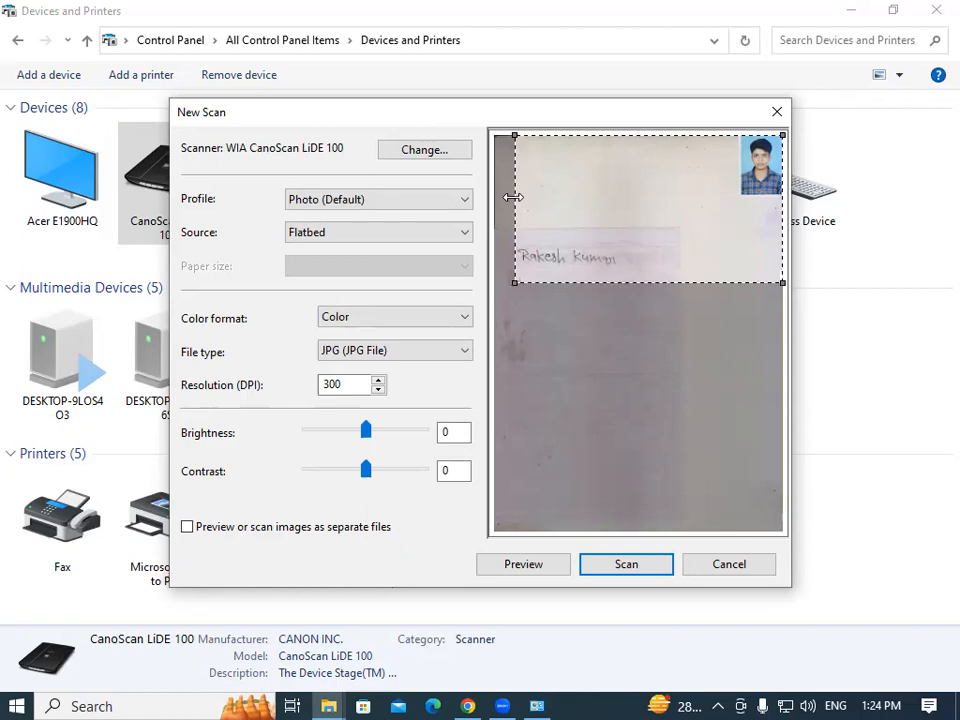
left_click(625, 566)
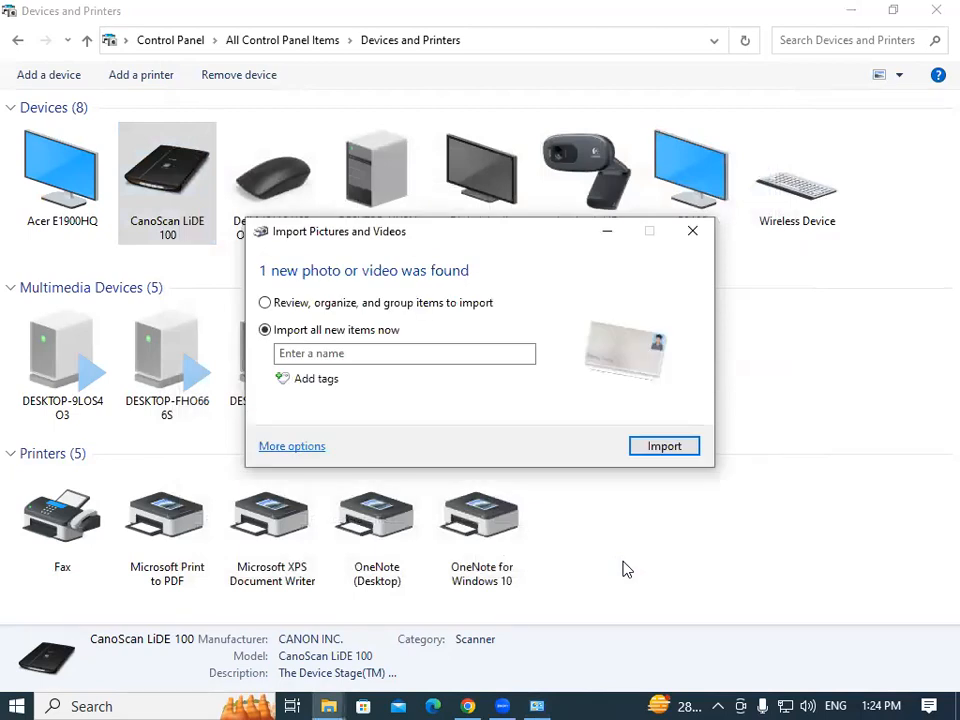
Name the signature import with the student's name plus 'Sig' and import it.
left_click_drag(358, 238, 430, 163)
left_click(384, 281)
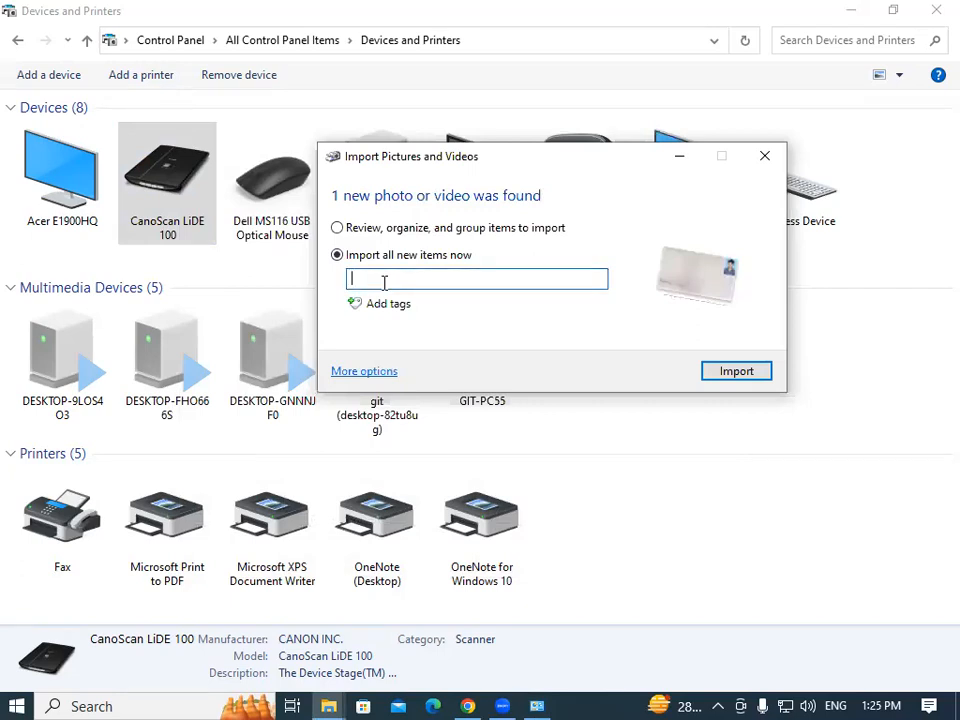
type("Rakesh Si")
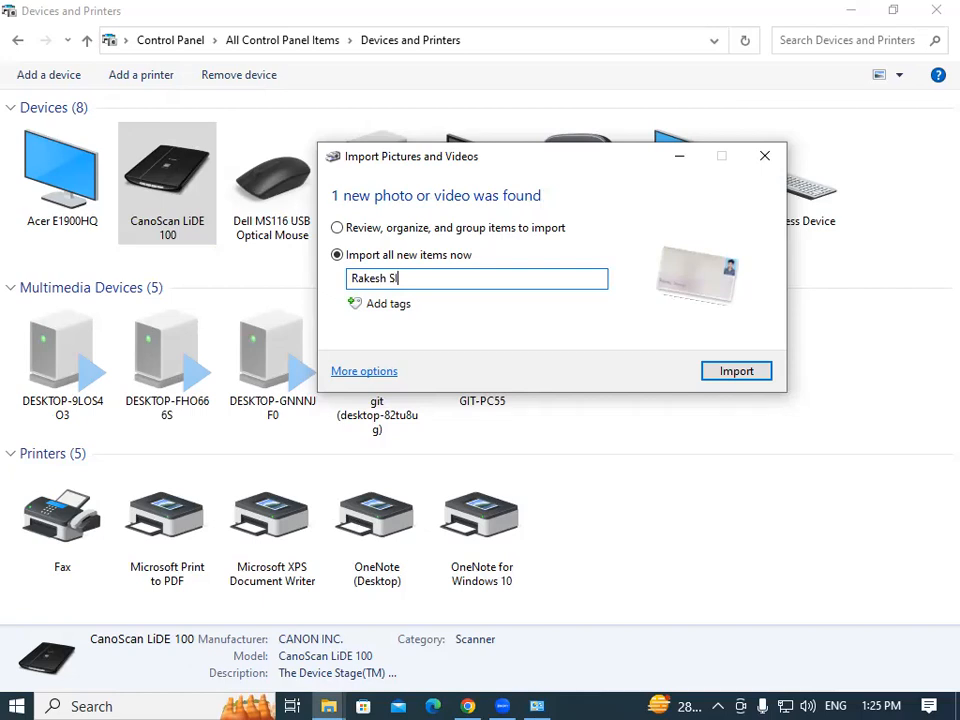
type("ng")
key("BackSpace")
key("BackSpace")
key("BackSpace")
type("ig")
left_click(745, 376)
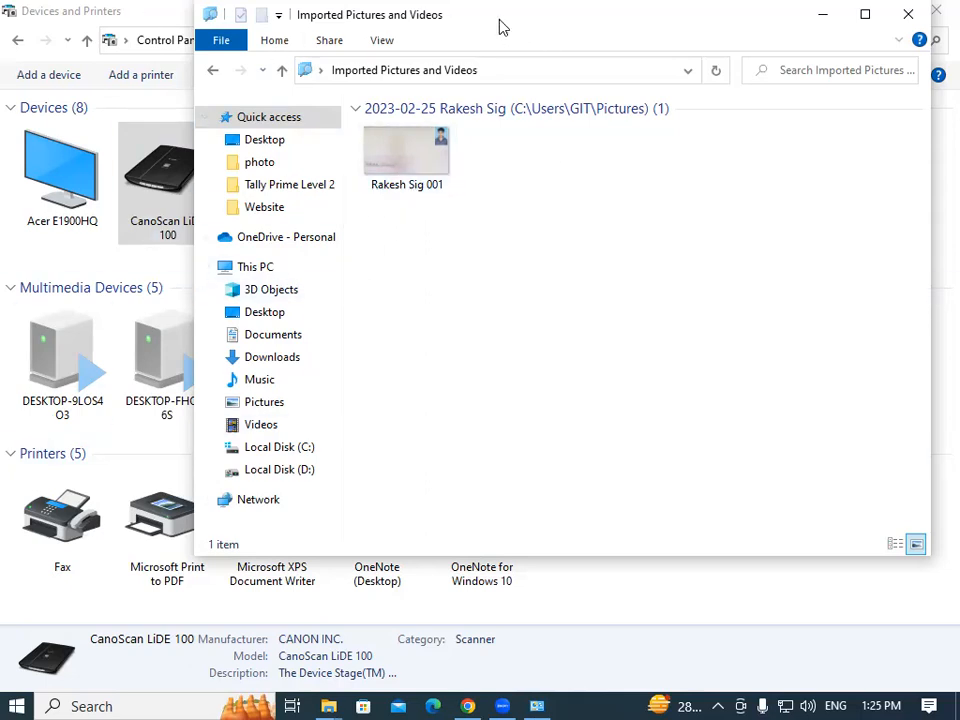
Close the imported pictures window and open the dated photo folder in Pictures.
left_click_drag(497, 31, 409, 79)
left_click(821, 60)
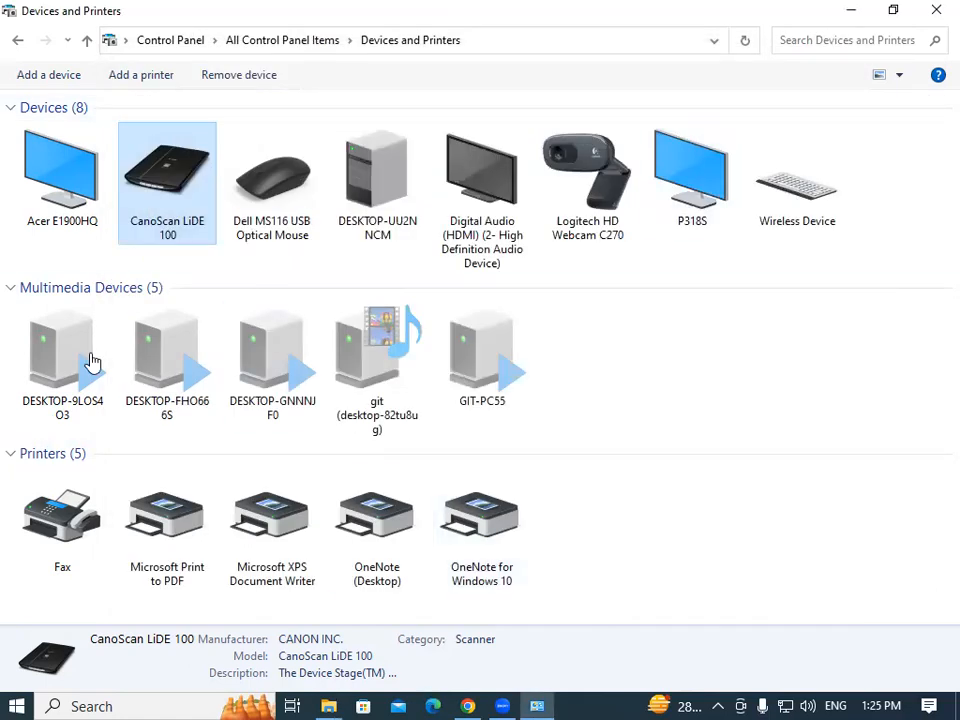
left_click(75, 399)
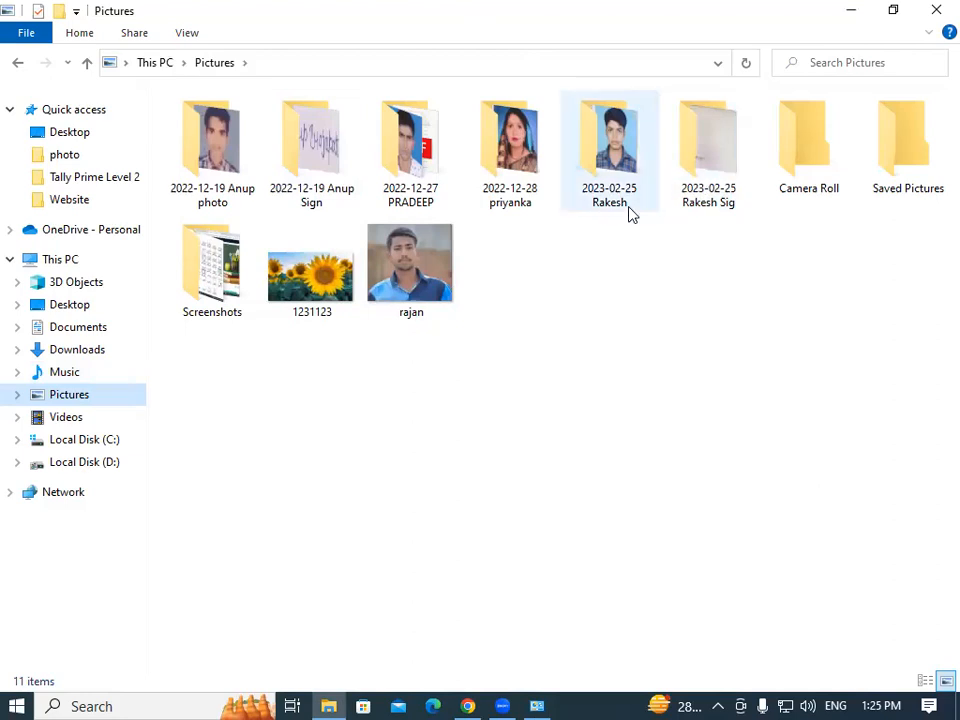
double_click(604, 163)
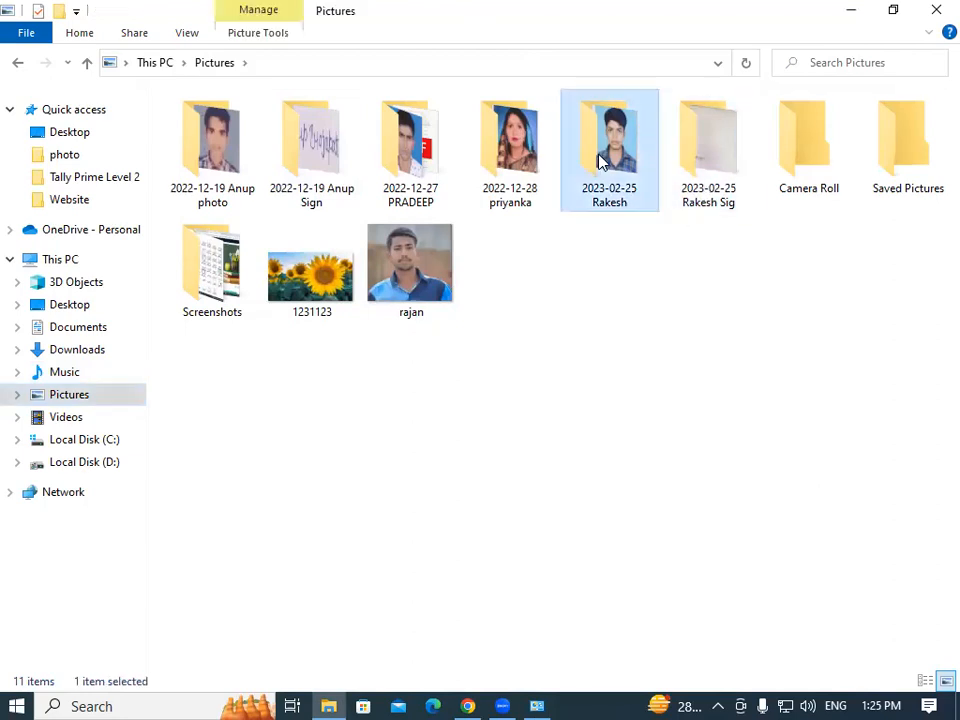
Check the dated signature folder, then close File Explorer and Devices and Printers.
left_click(17, 62)
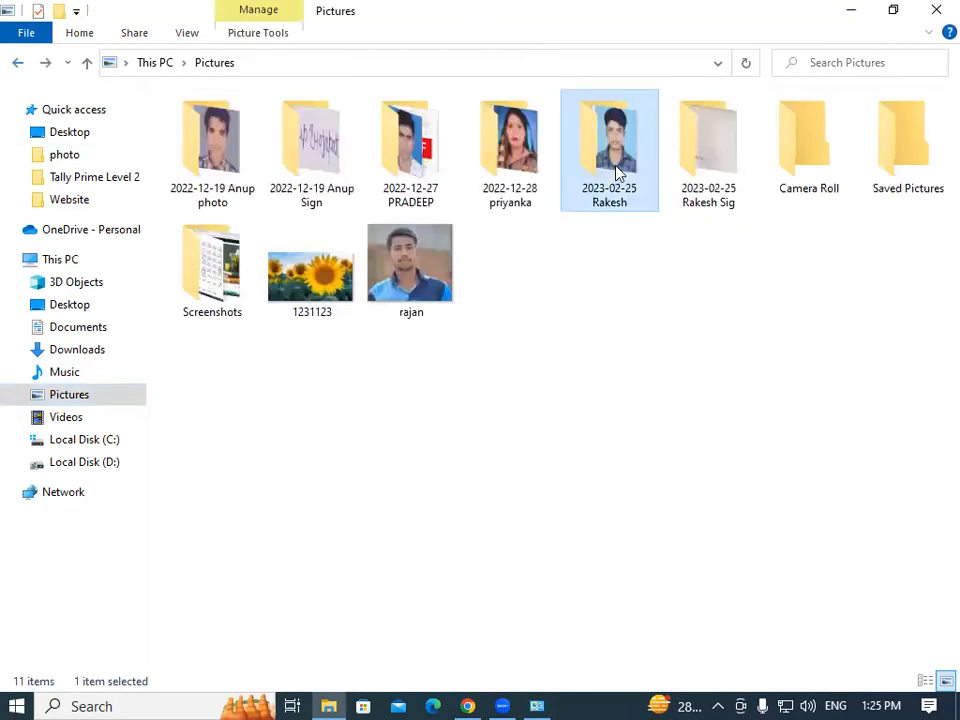
double_click(688, 150)
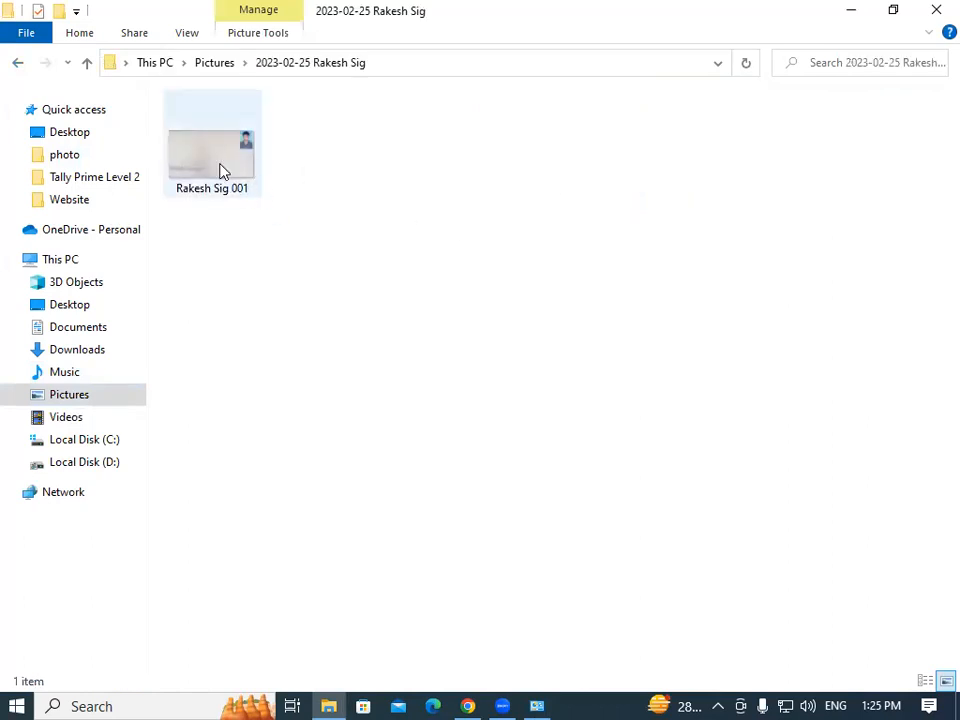
left_click(17, 64)
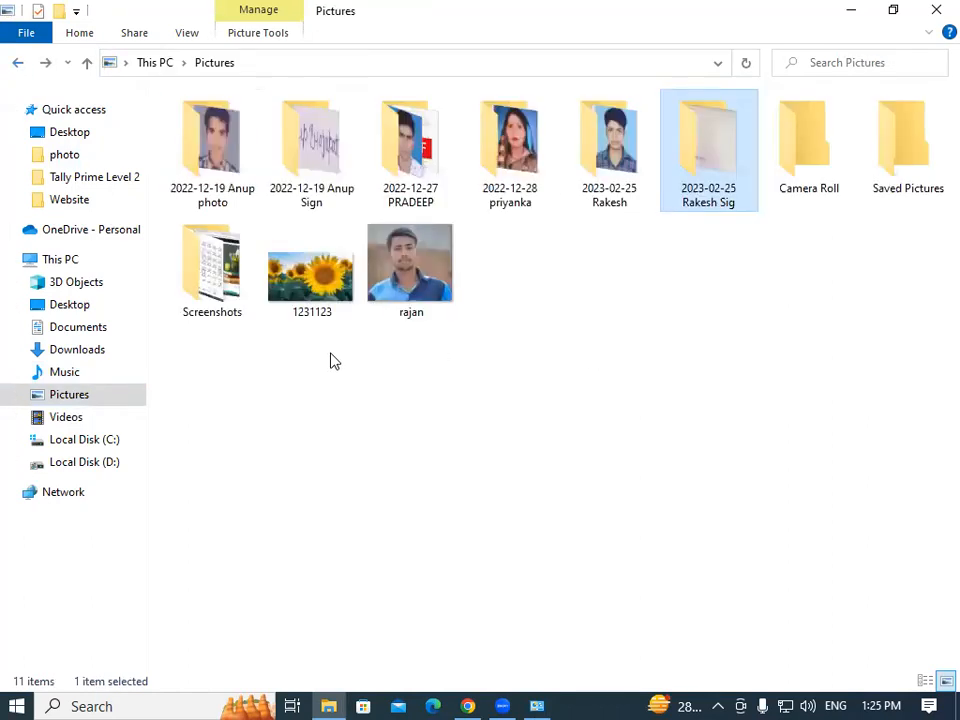
left_click(930, 14)
left_click(930, 15)
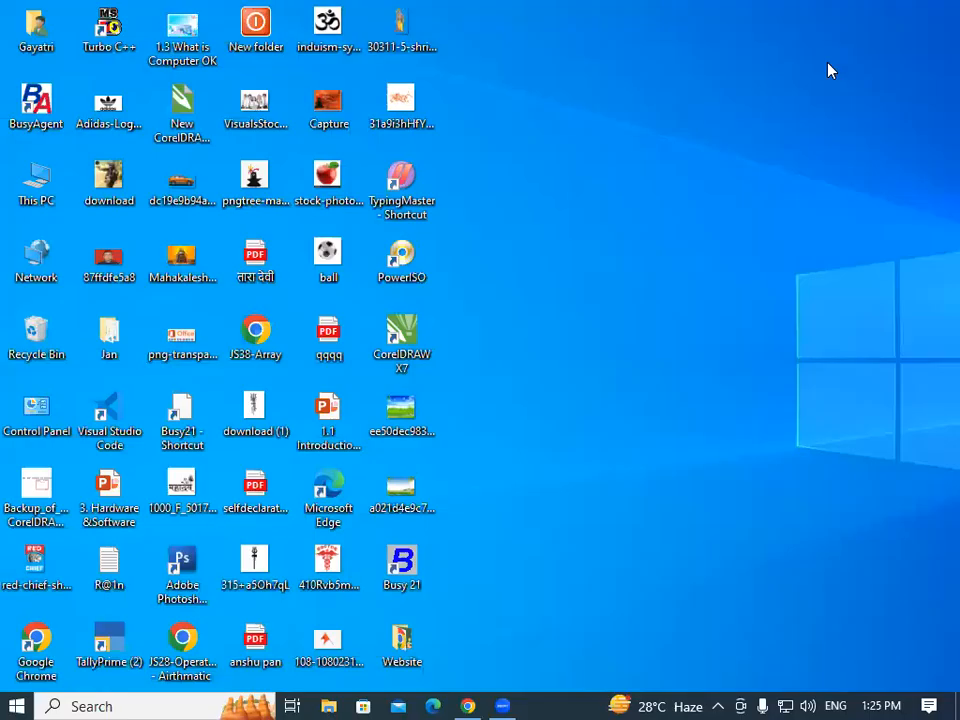
Refresh the desktop ten times from its context menu.
right_click(762, 101)
left_click(814, 165)
right_click(822, 156)
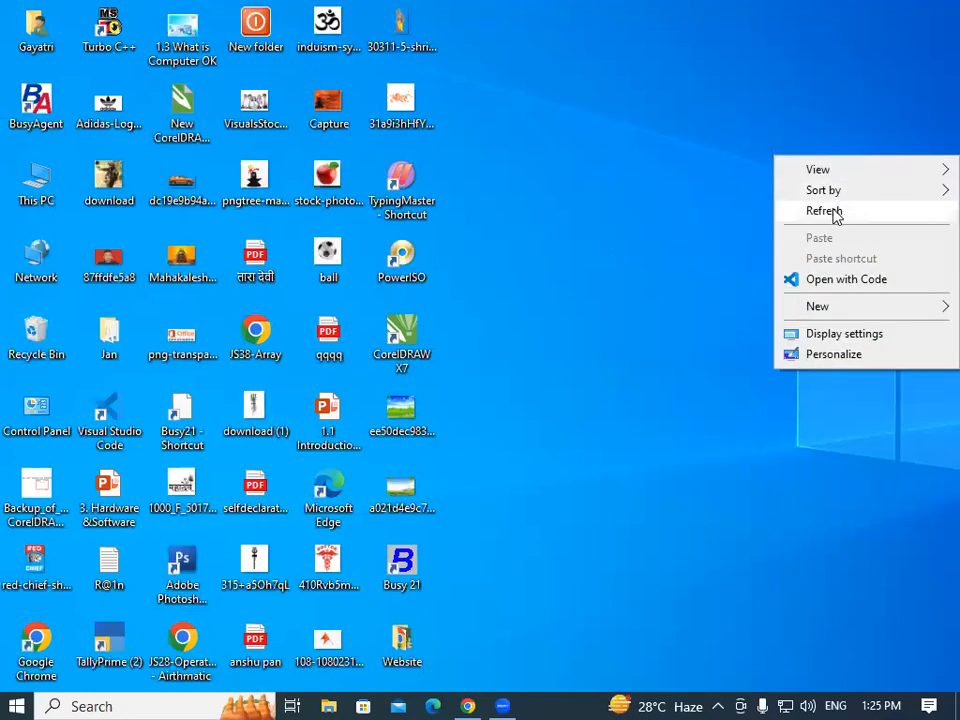
left_click(836, 212)
right_click(739, 139)
left_click(763, 190)
right_click(735, 142)
left_click(757, 199)
right_click(721, 136)
left_click(752, 192)
right_click(695, 118)
left_click(735, 172)
right_click(707, 137)
left_click(744, 195)
right_click(710, 150)
left_click(758, 206)
right_click(681, 146)
left_click(714, 197)
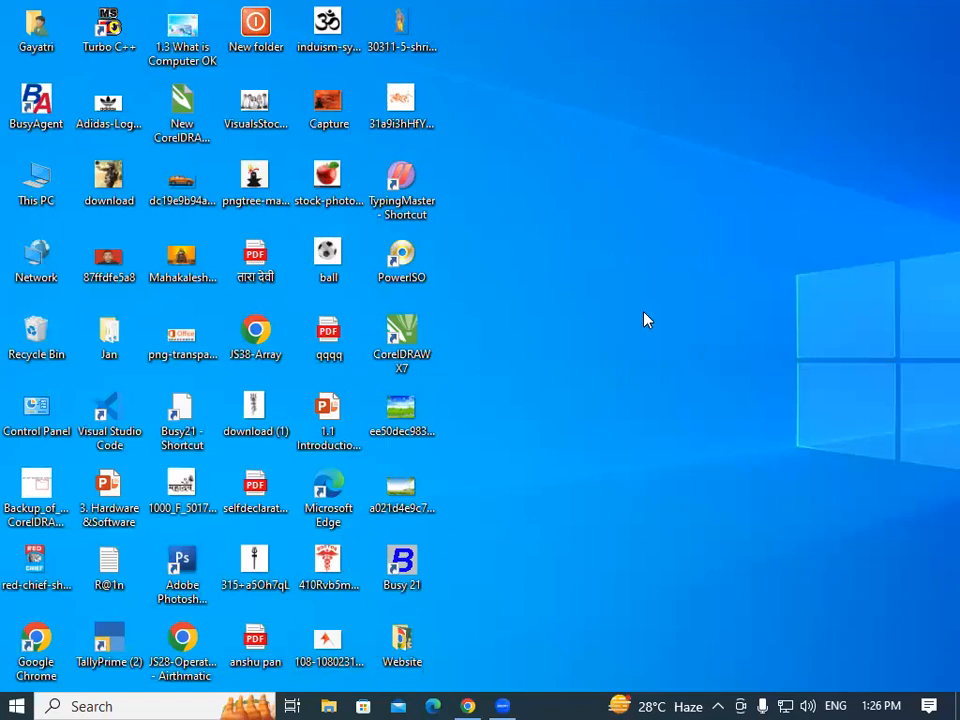
right_click(713, 372)
left_click(726, 422)
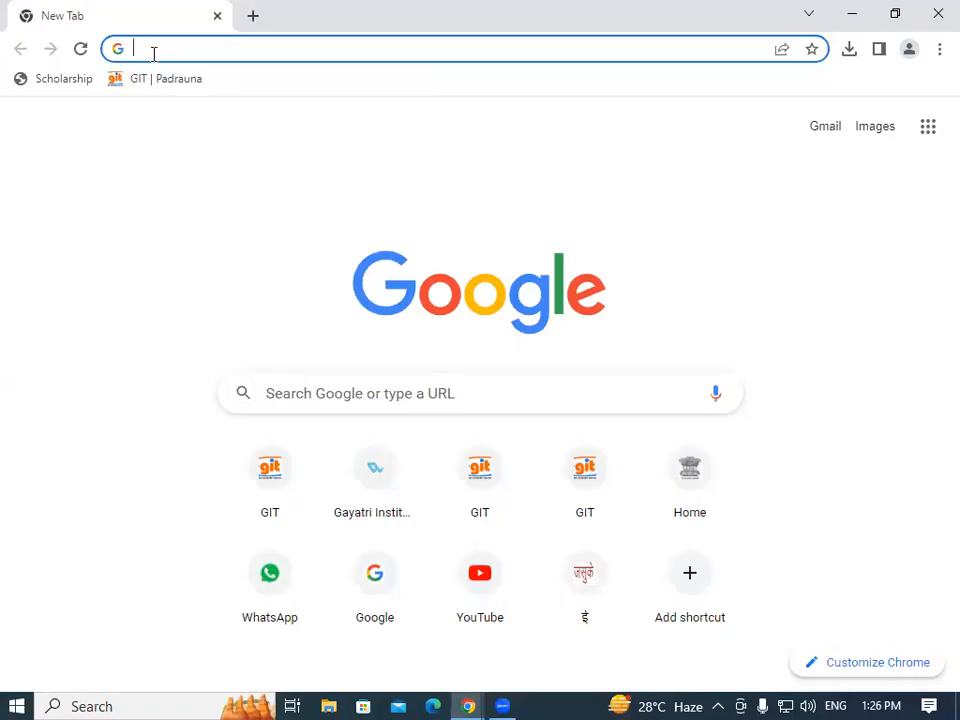
Go to student.nielit.gov.in and close its Important notice popup.
left_click(153, 50)
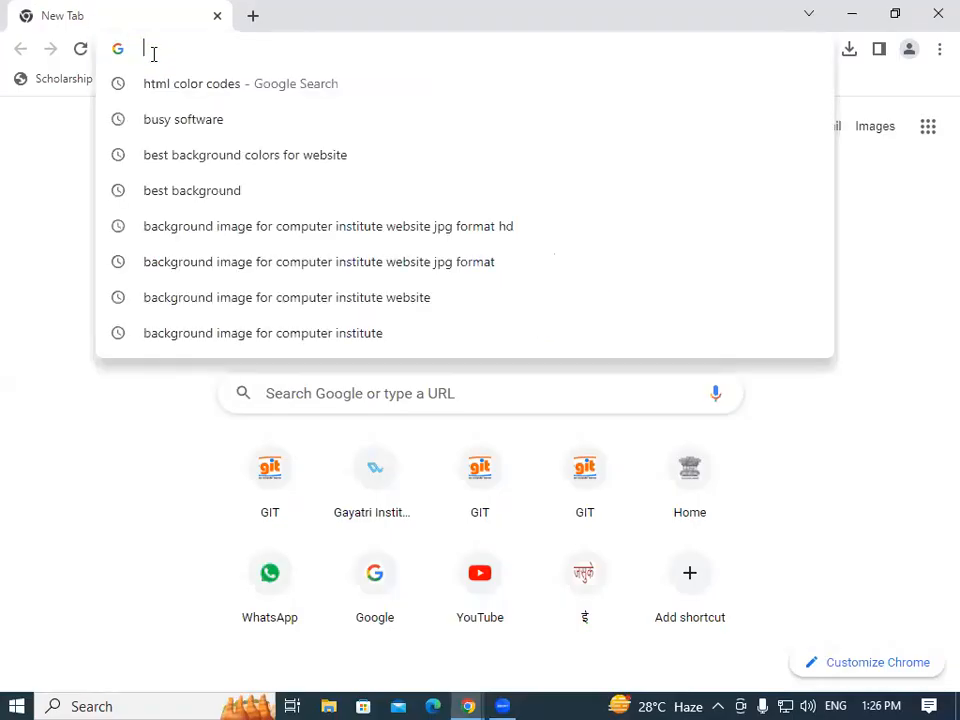
type("stude")
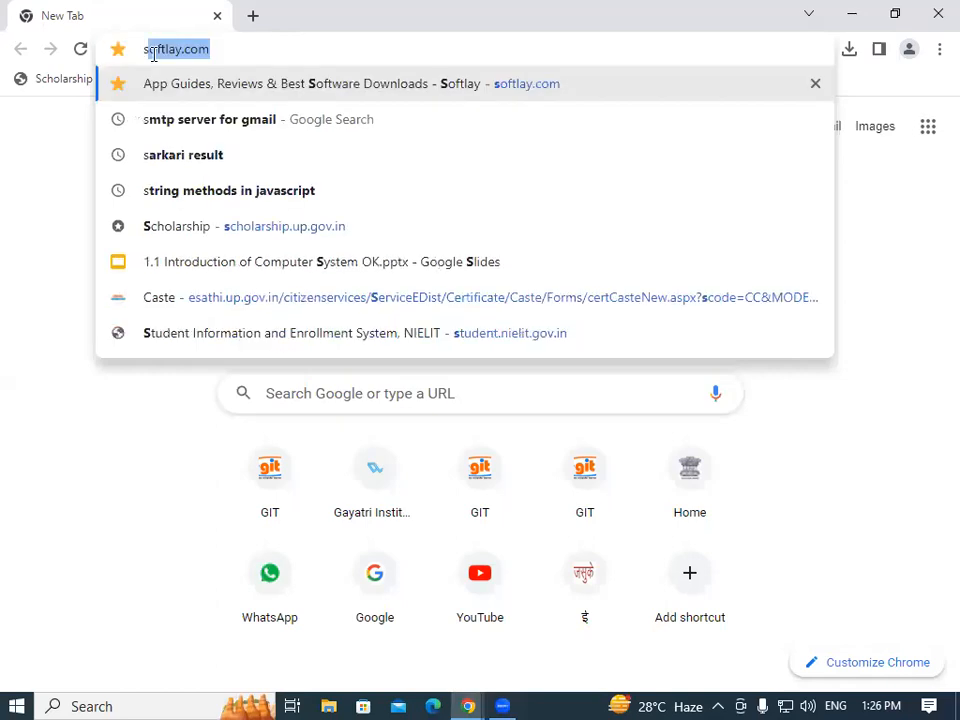
key("Return")
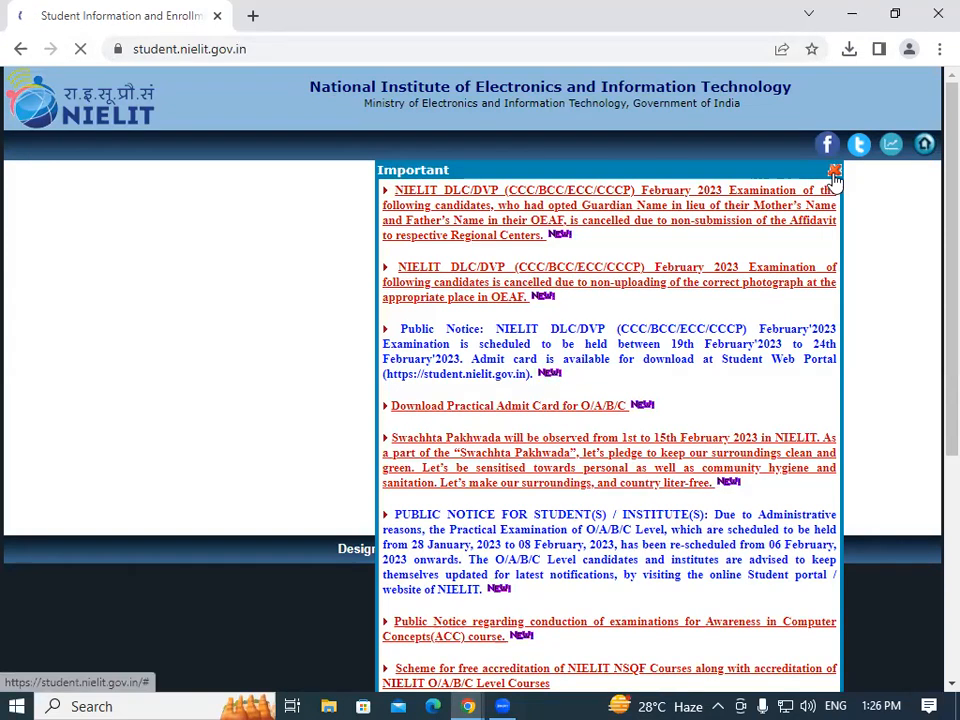
left_click(834, 171)
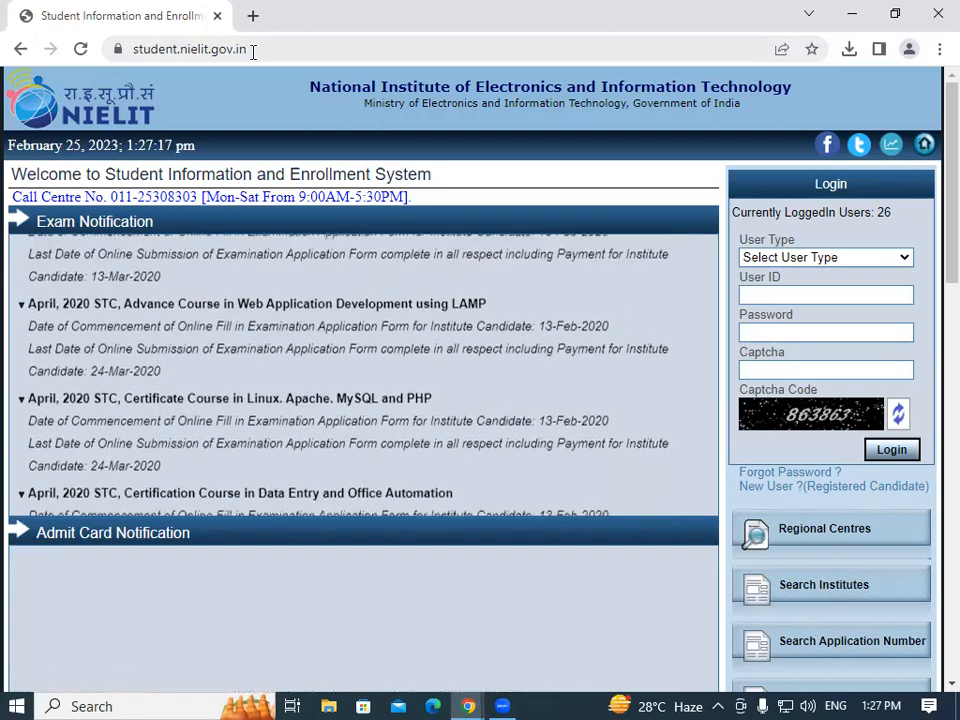
scroll(930, 160, "down", 4)
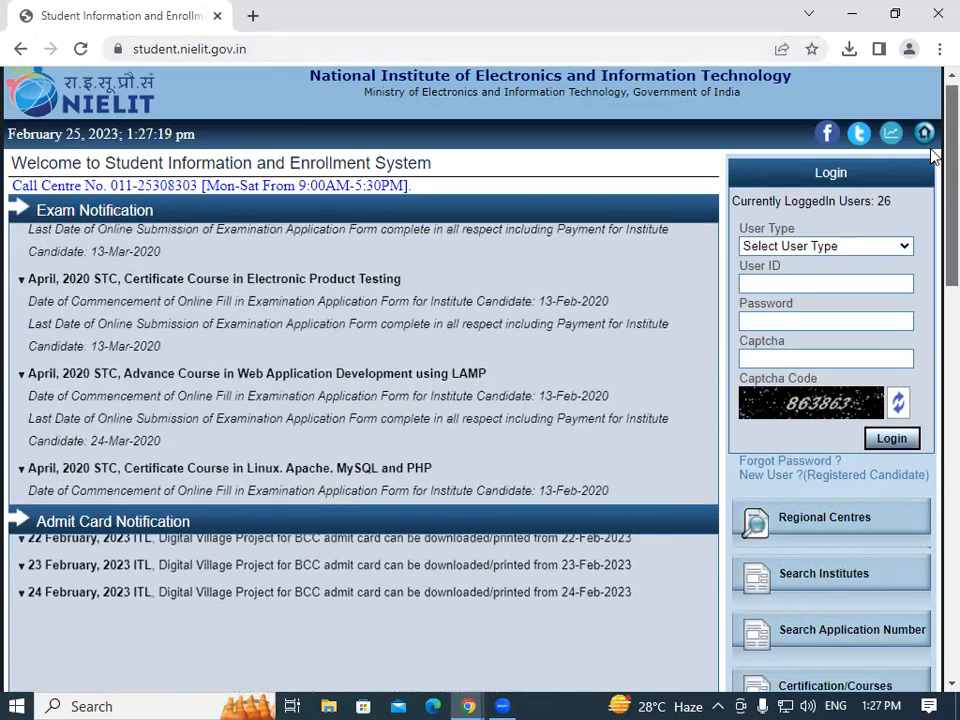
scroll(931, 250, "down", 3)
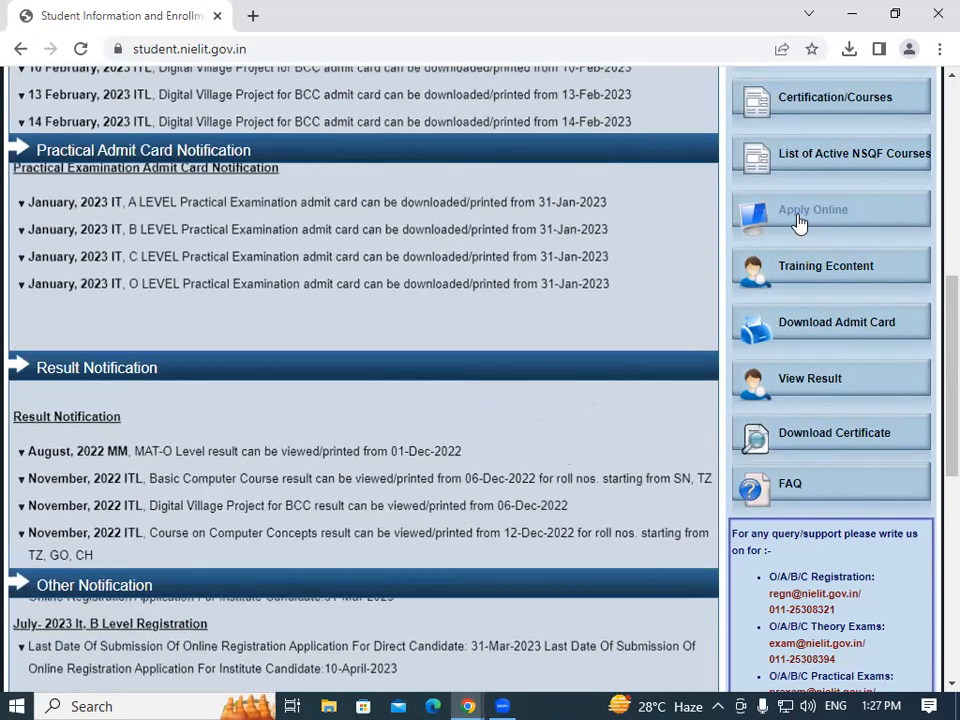
scroll(932, 385, "up", 5)
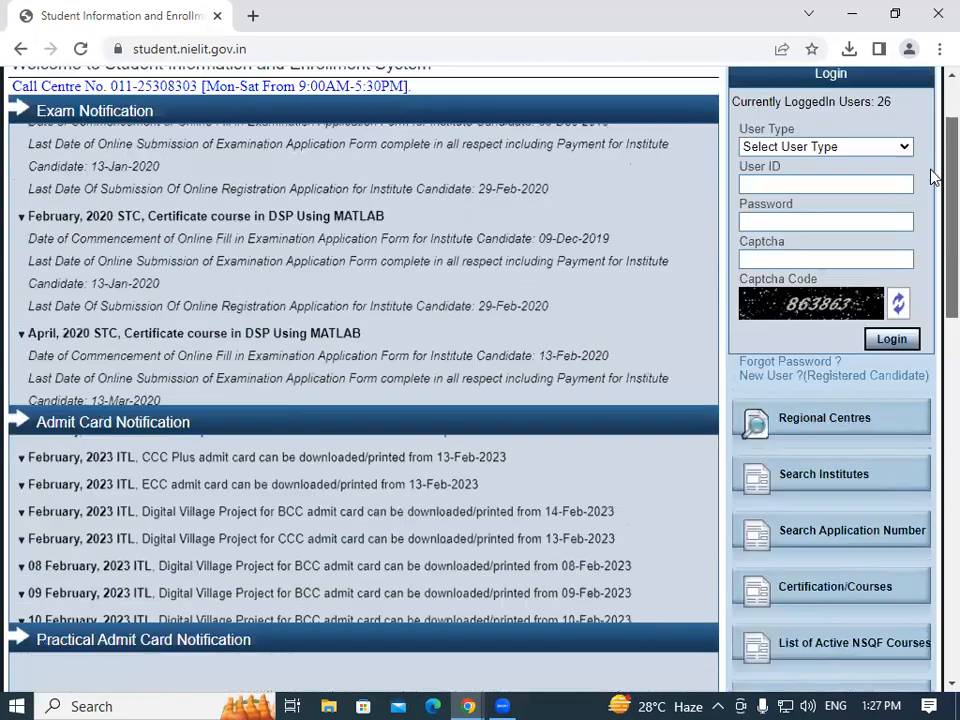
left_click_drag(935, 153, 935, 112)
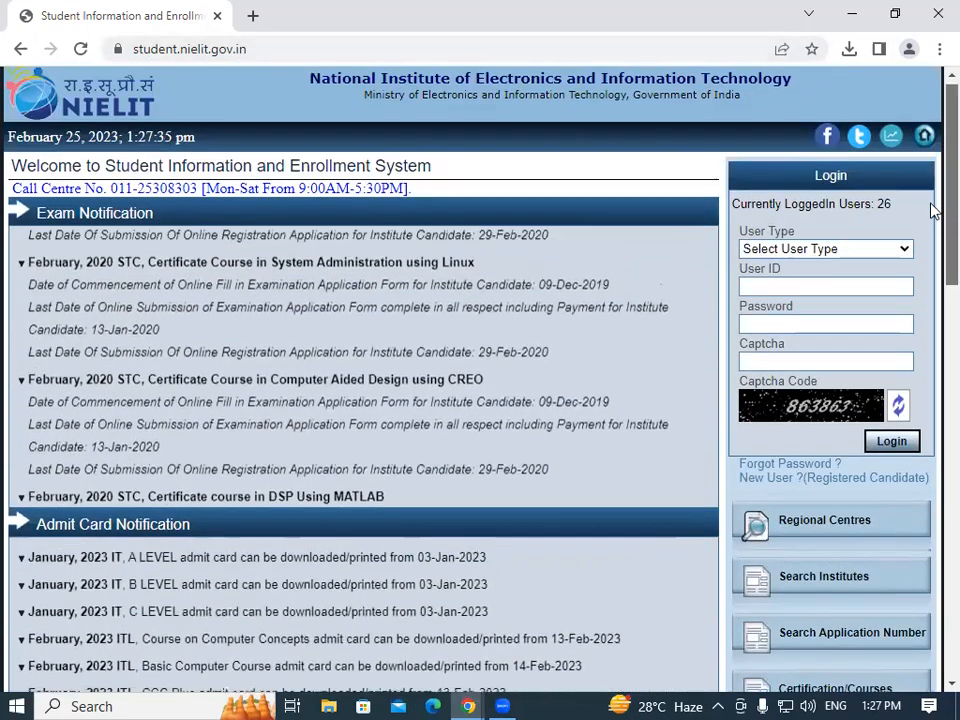
scroll(932, 260, "down", 2)
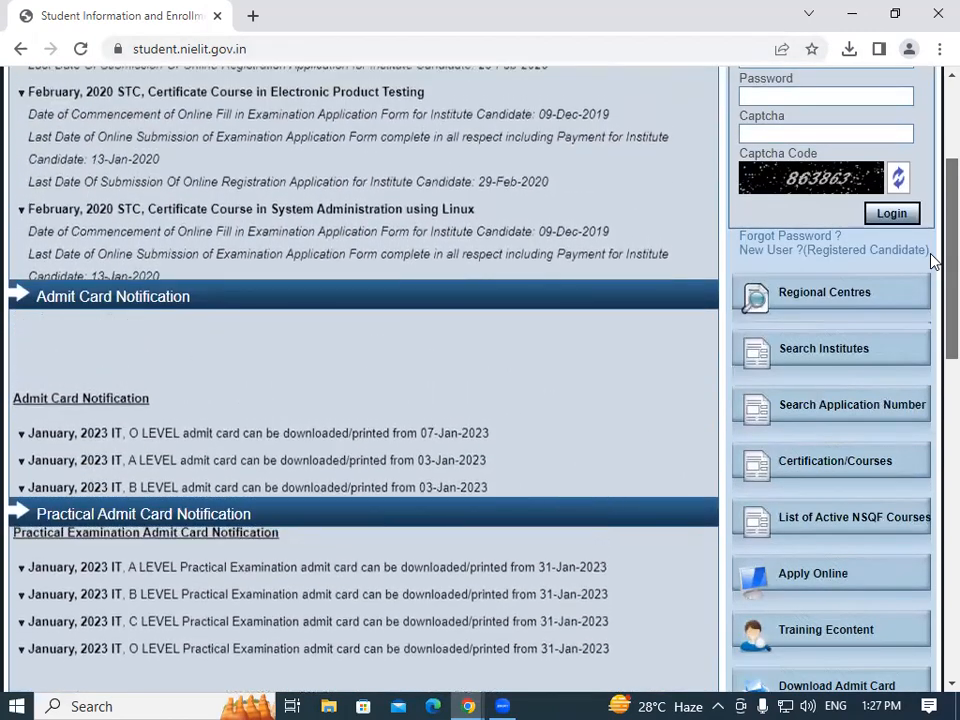
scroll(932, 168, "up", 2)
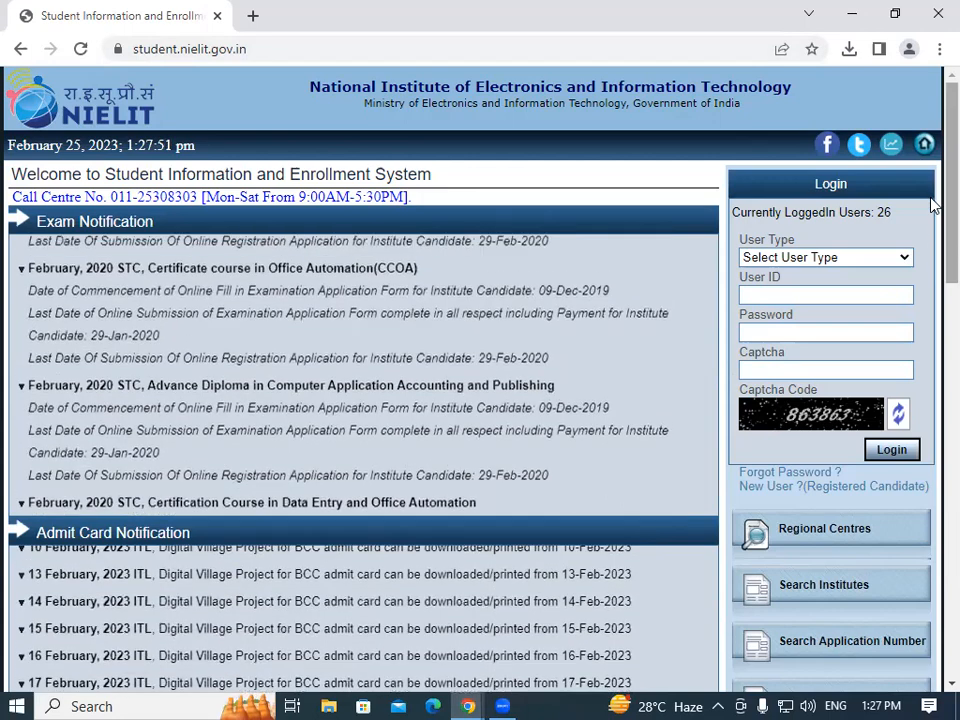
scroll(932, 298, "down", 3)
scroll(932, 298, "down", 3)
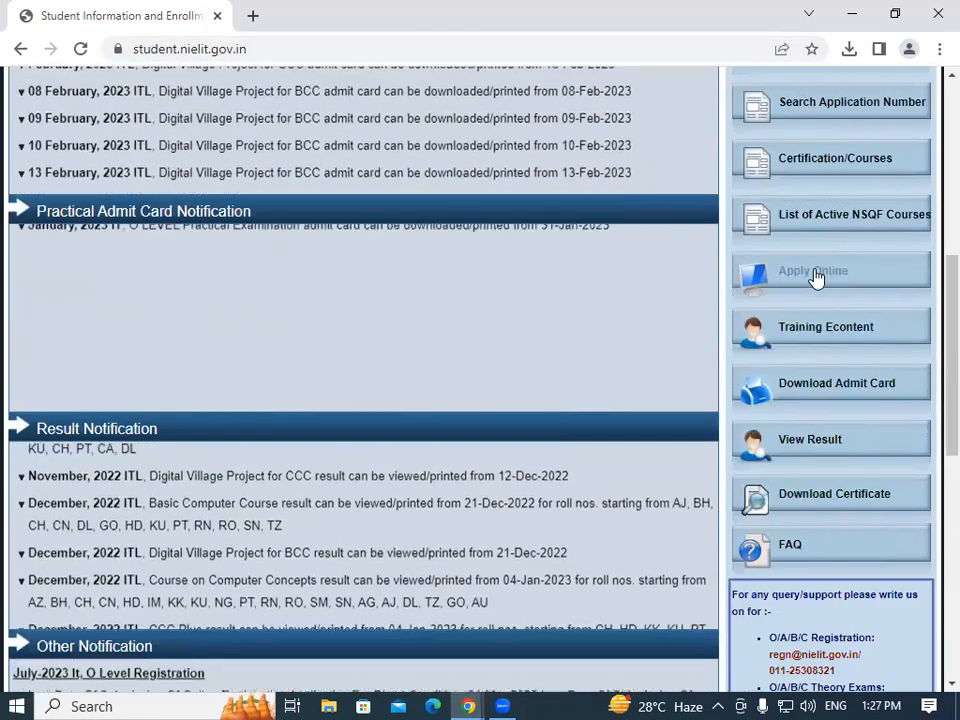
left_click(816, 278)
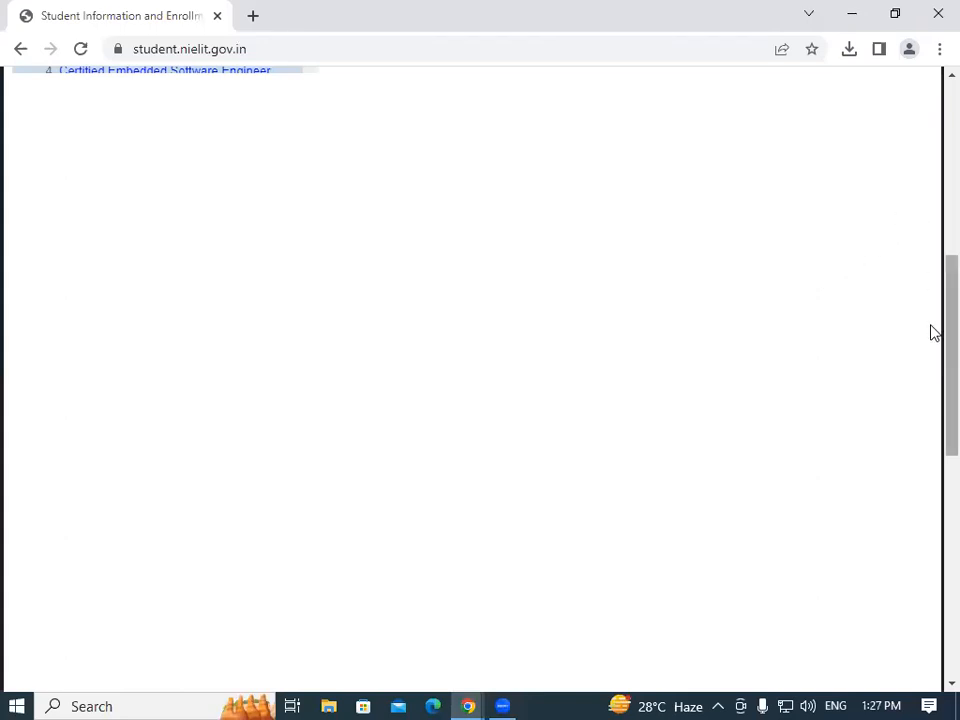
Choose the Course on Computer Concepts (CCC) application and accept its declaration with I Agree & Proceed.
scroll(932, 279, "up", 4)
scroll(932, 190, "up", 1)
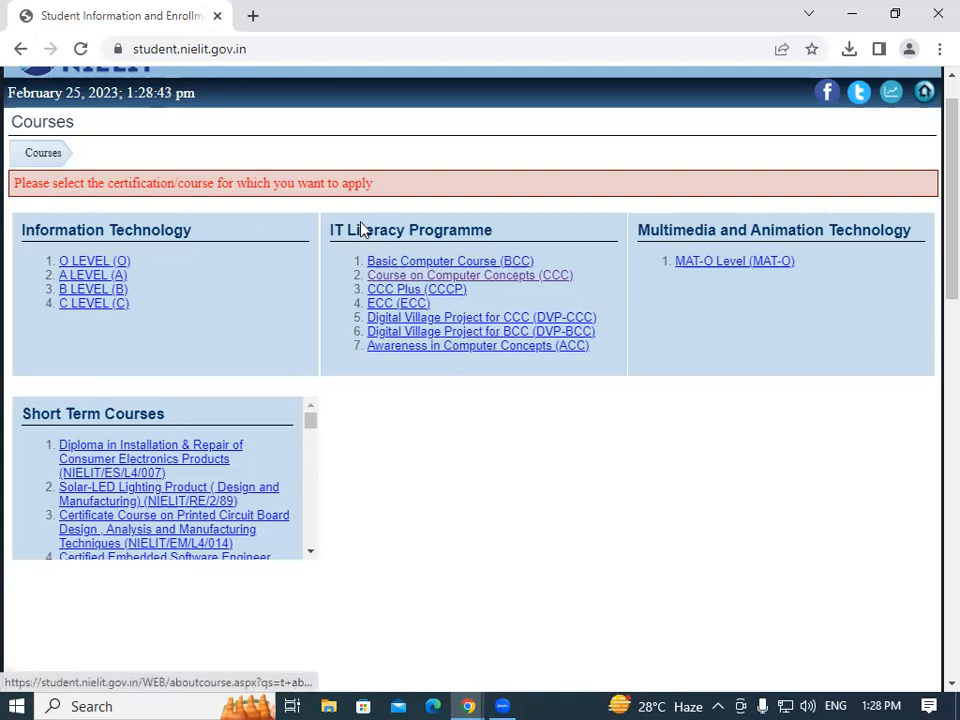
left_click(551, 281)
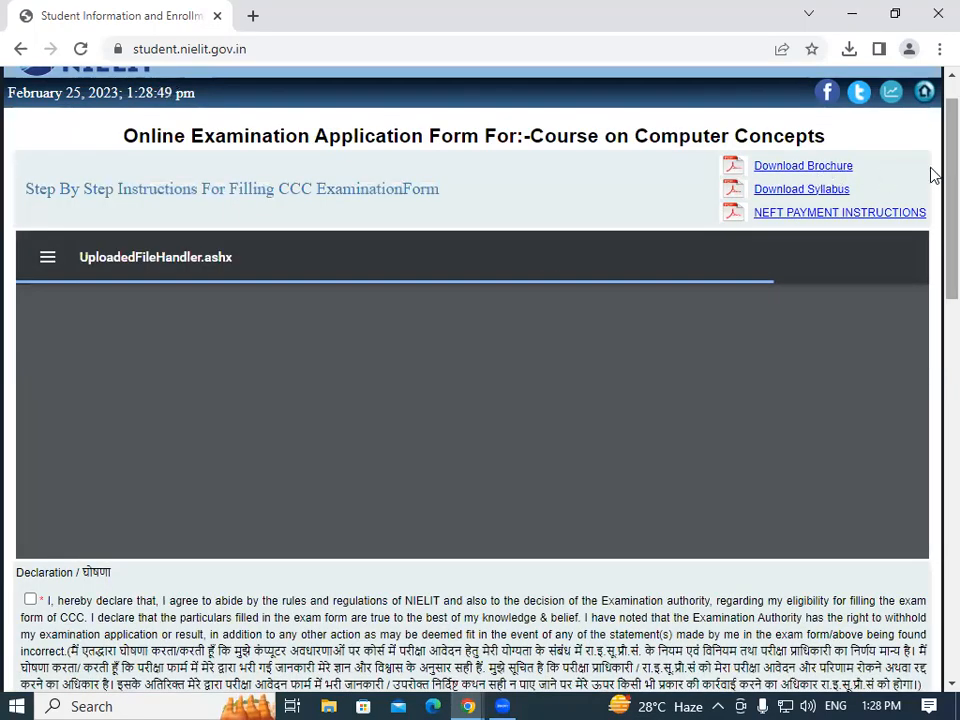
scroll(932, 178, "down", 1)
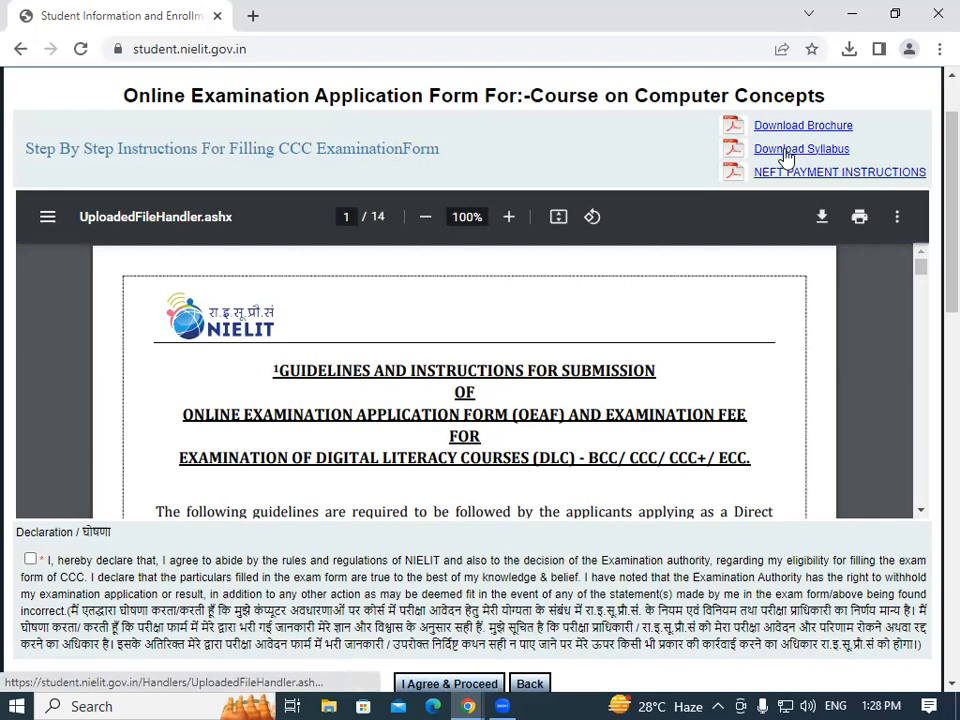
scroll(932, 165, "down", 3)
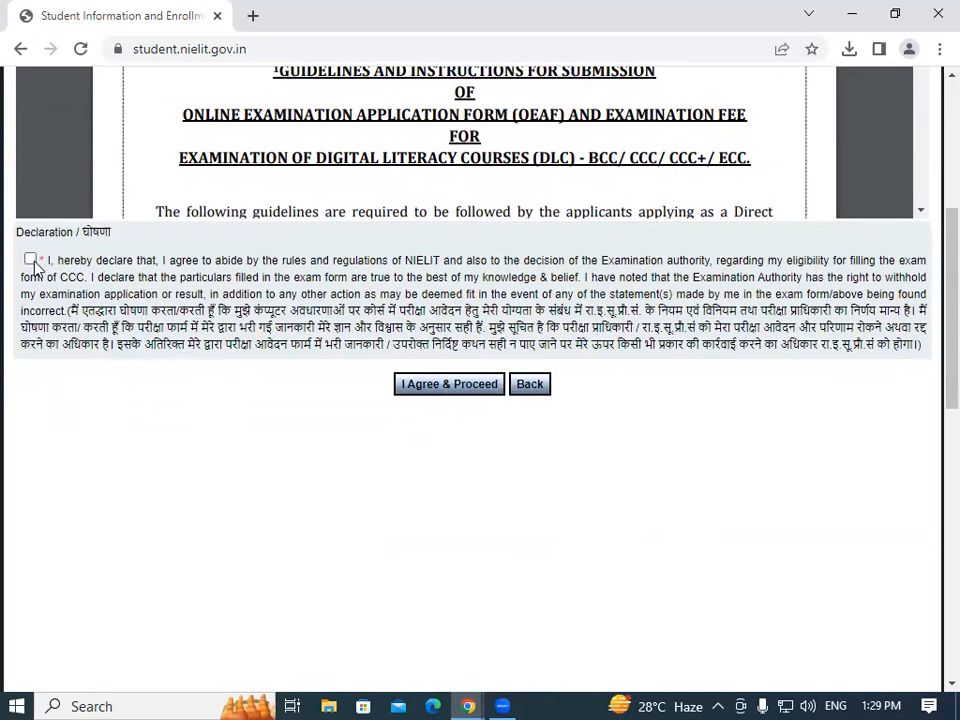
left_click(437, 388)
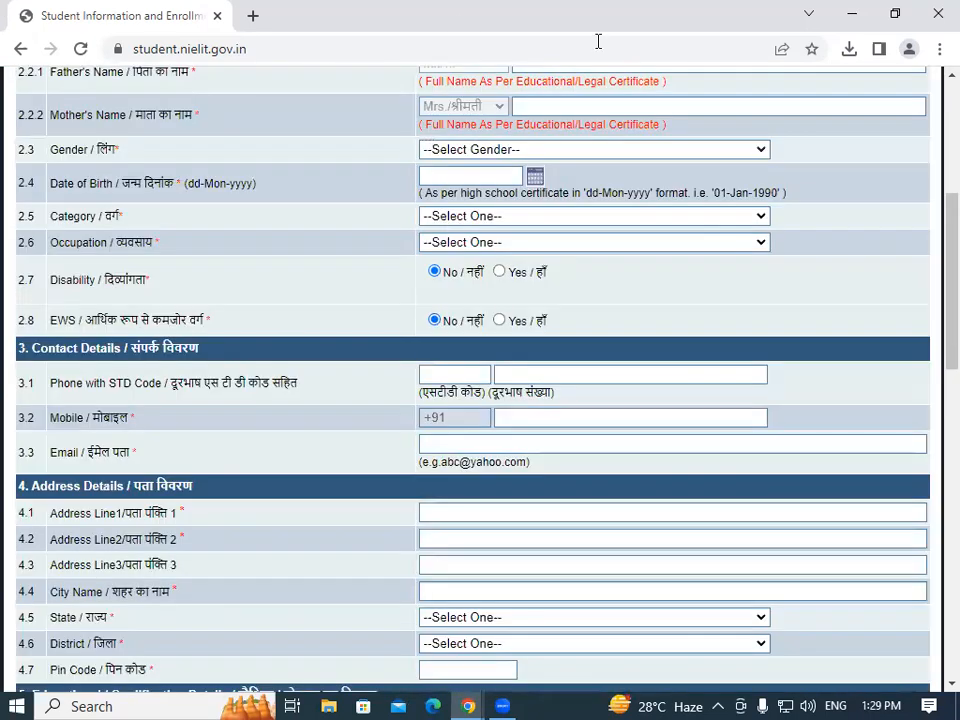
Scroll down the blank CCC application form and zoom the page in one step.
scroll(930, 178, "up", 2)
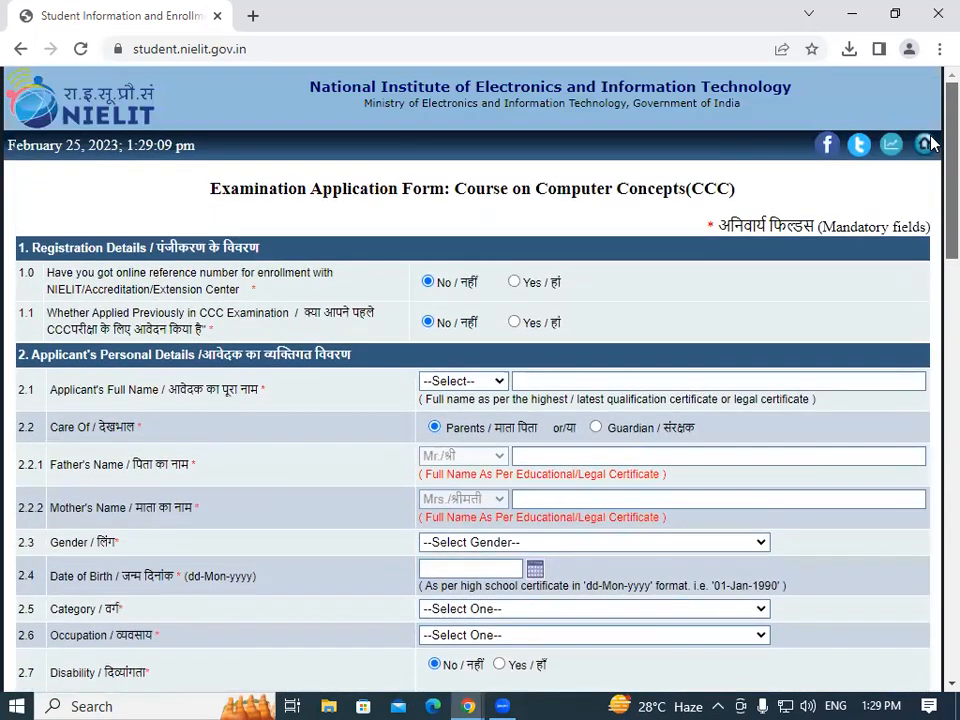
scroll(930, 160, "down", 3)
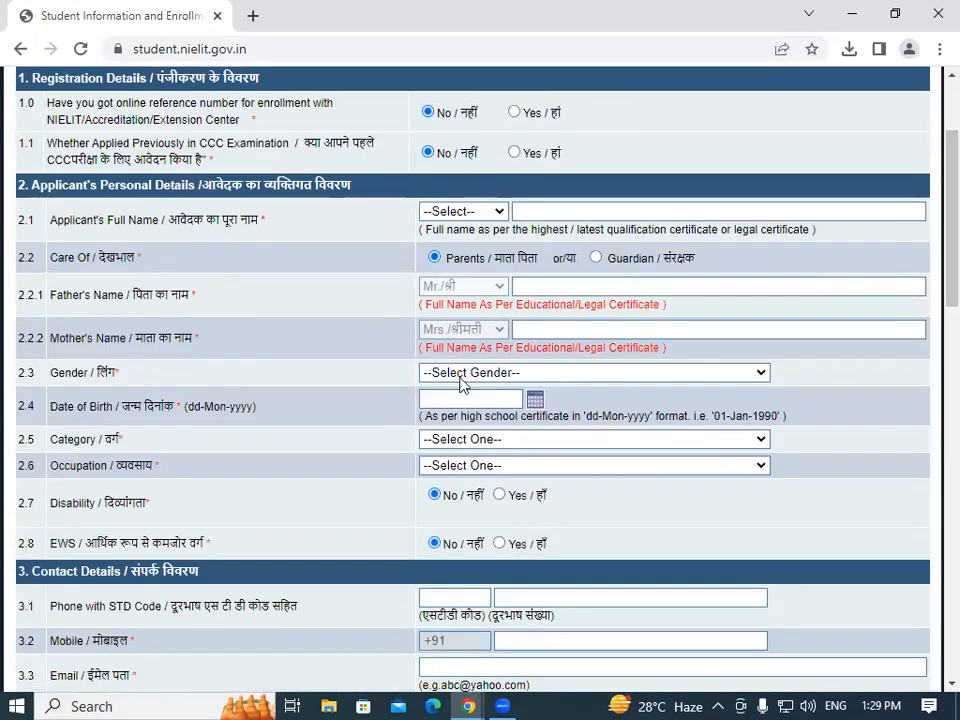
scroll(930, 190, "down", 5)
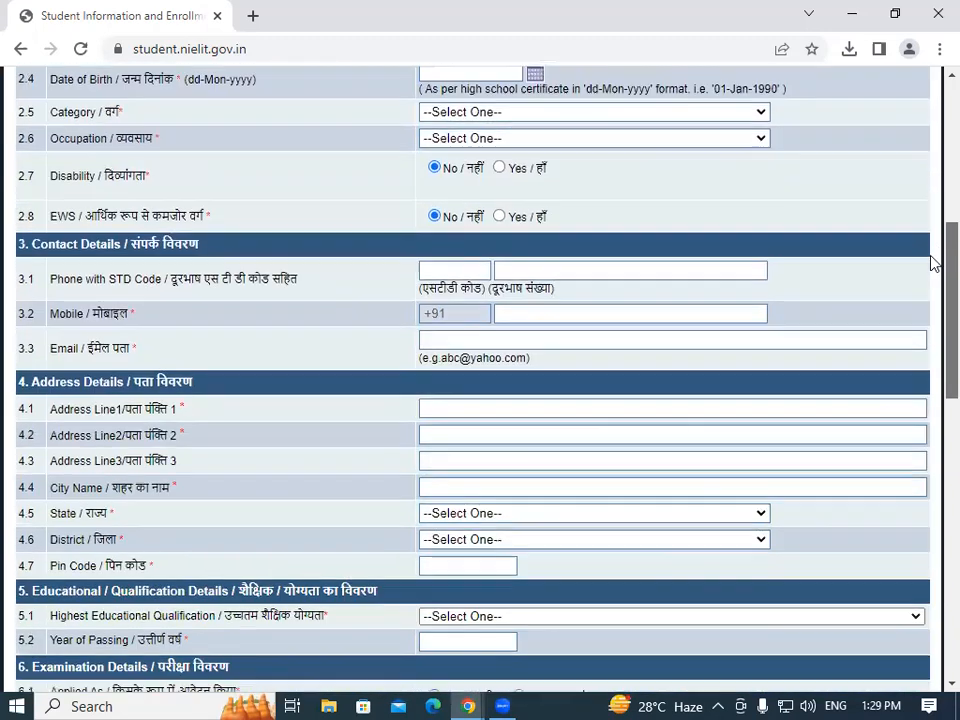
scroll(930, 328, "down", 4)
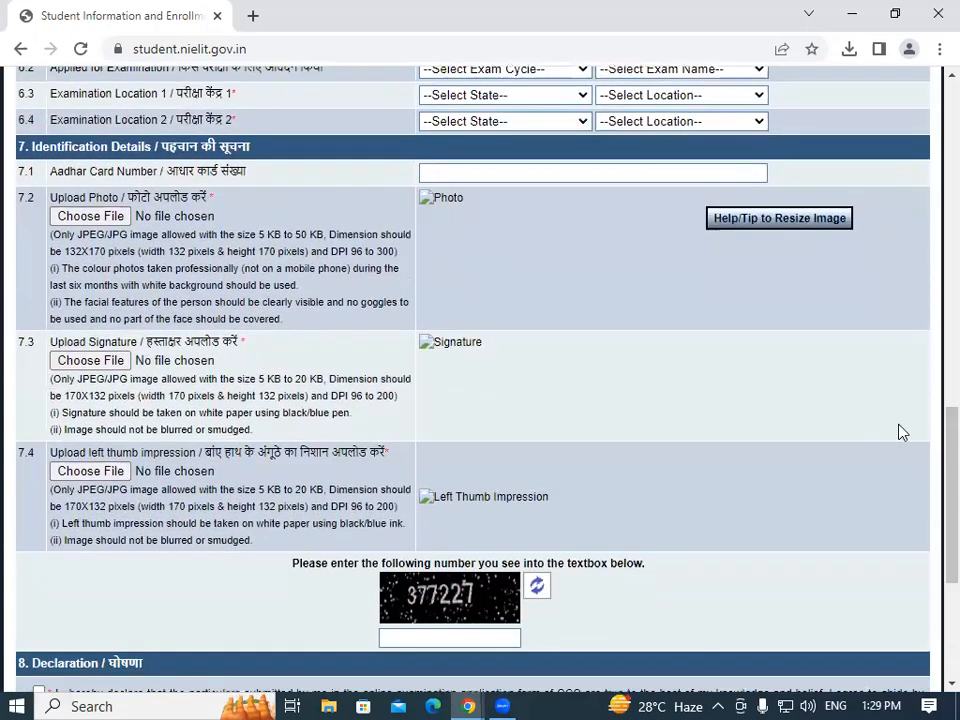
left_click(939, 48)
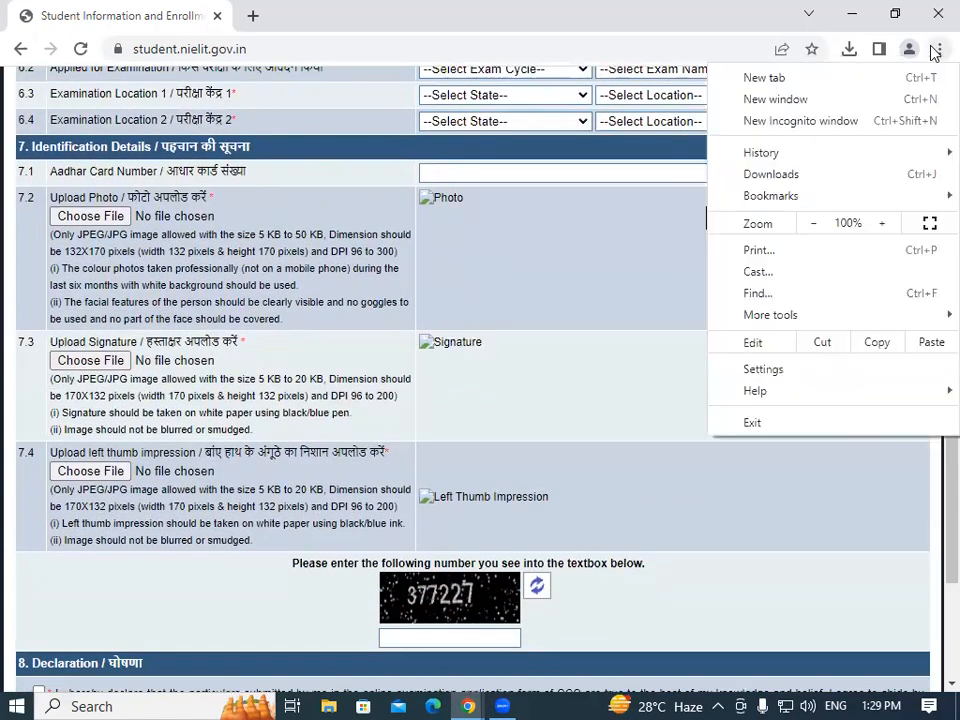
left_click(883, 227)
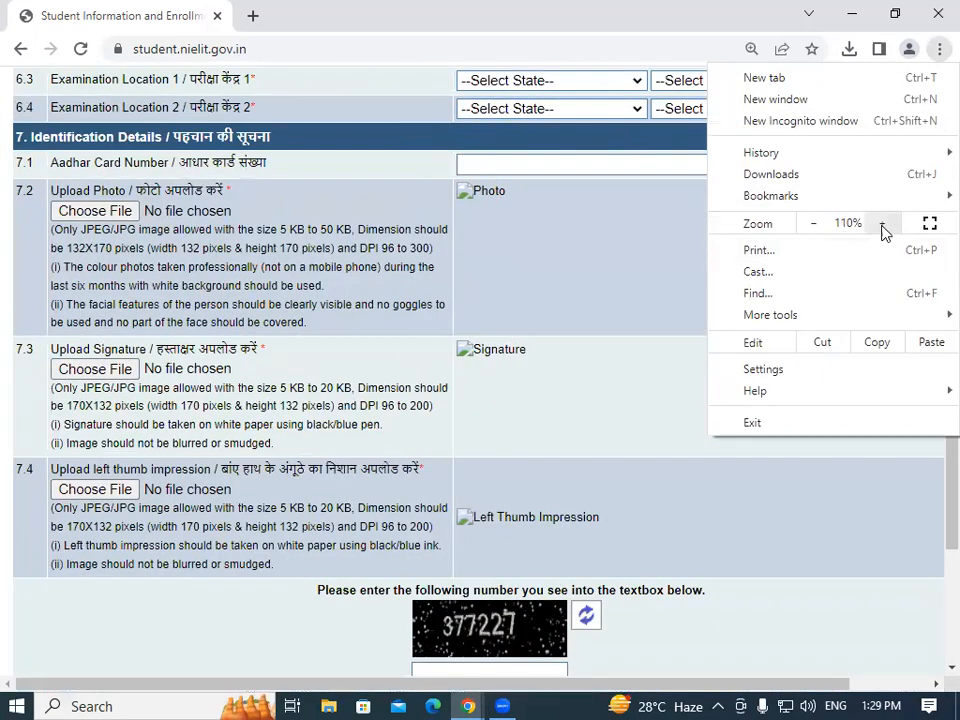
Zoom the page up to 175% and close Chrome's menu.
left_click(883, 227)
left_click(883, 227)
left_click(883, 227)
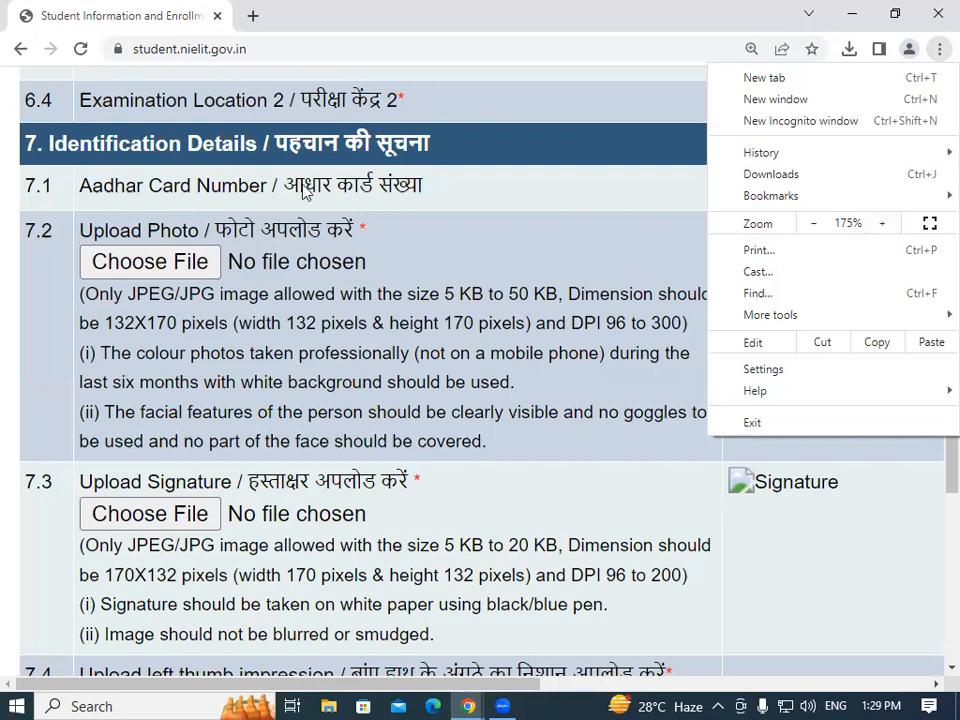
left_click(514, 231)
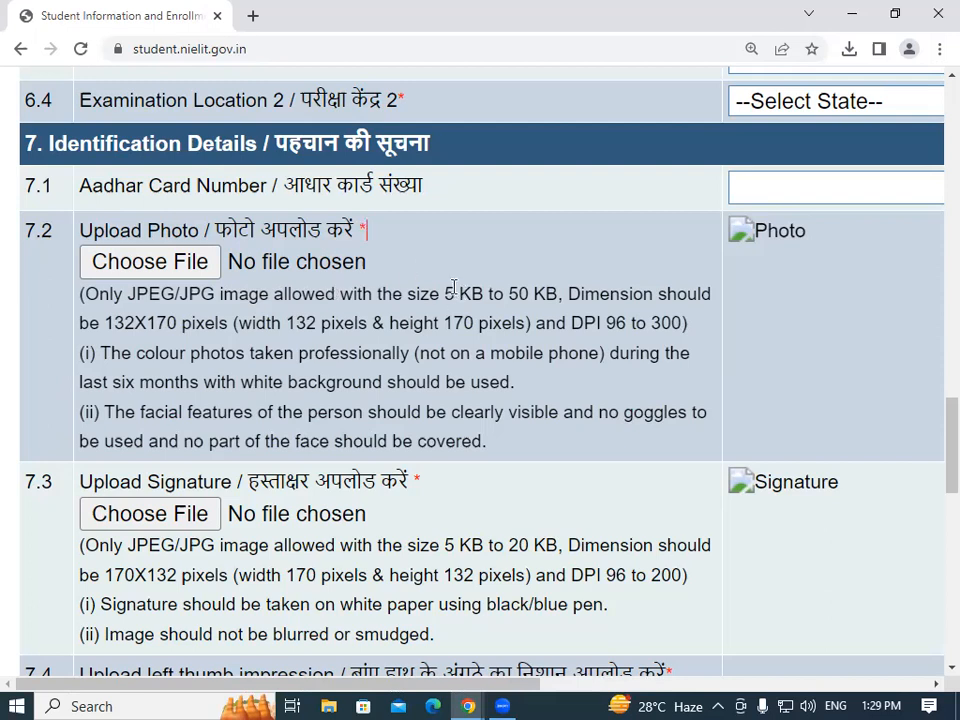
Highlight the photo limits: 5–50 KB size, 132 × 170 pixels, and minimum 96 DPI.
left_click_drag(448, 291, 553, 291)
left_click(555, 291)
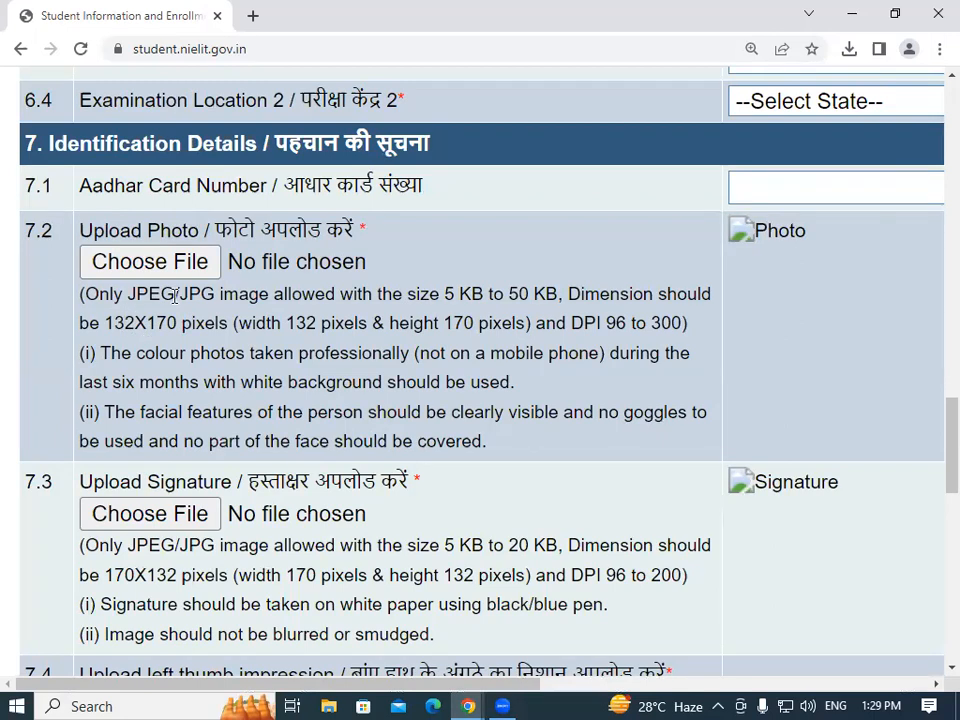
left_click_drag(286, 323, 311, 323)
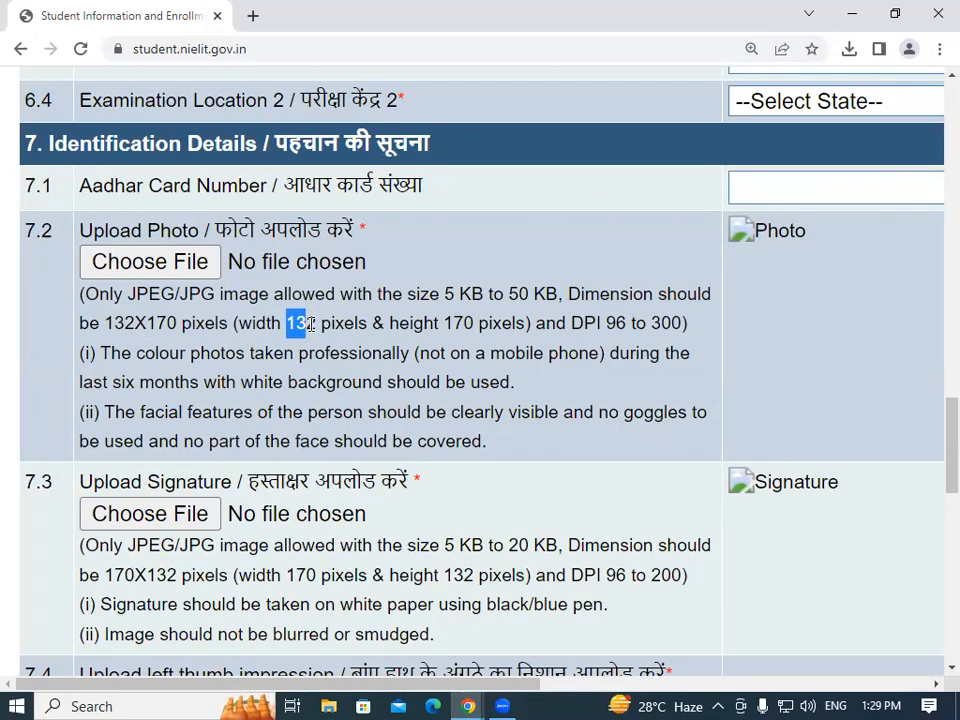
left_click(311, 323)
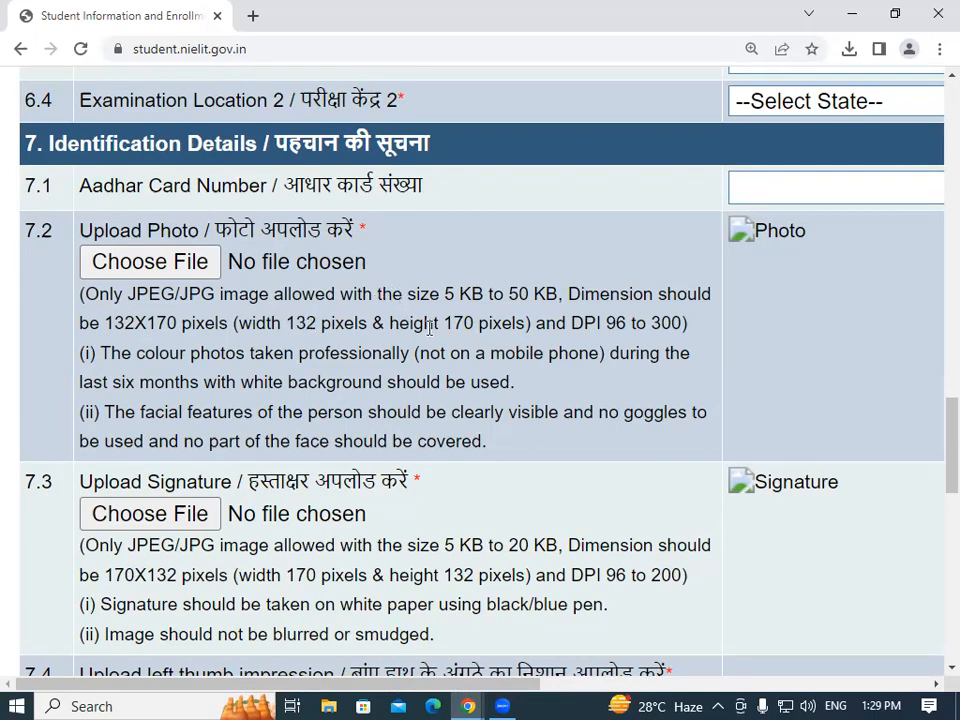
left_click_drag(444, 323, 464, 323)
left_click(467, 323)
double_click(622, 324)
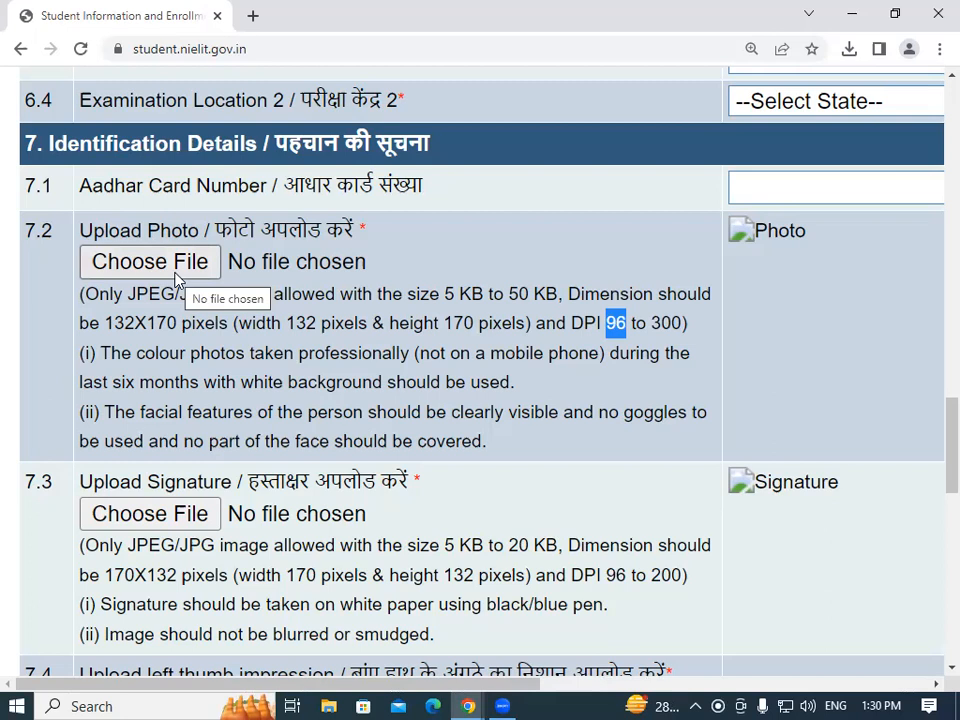
scroll(932, 435, "down", 1)
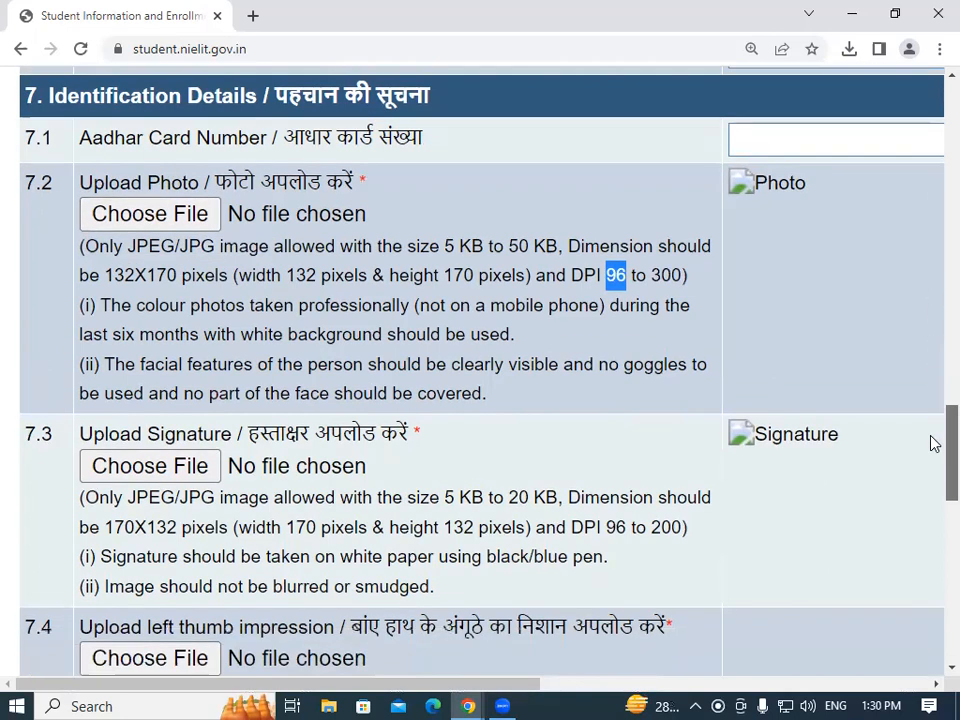
scroll(932, 450, "down", 3)
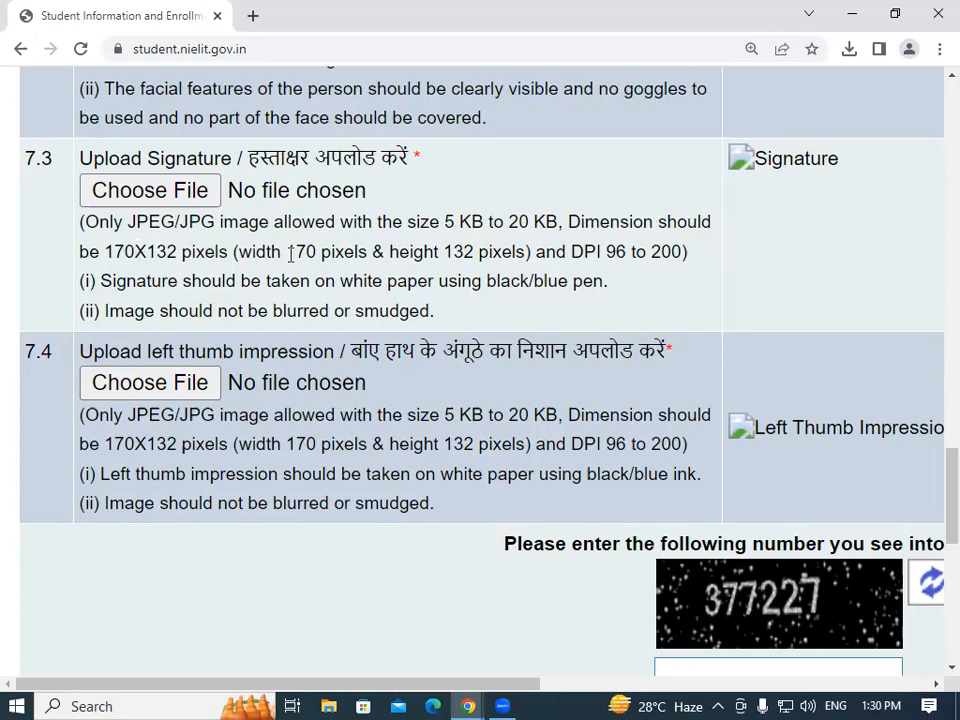
left_click_drag(287, 252, 318, 251)
left_click(377, 225)
left_click_drag(448, 251, 466, 252)
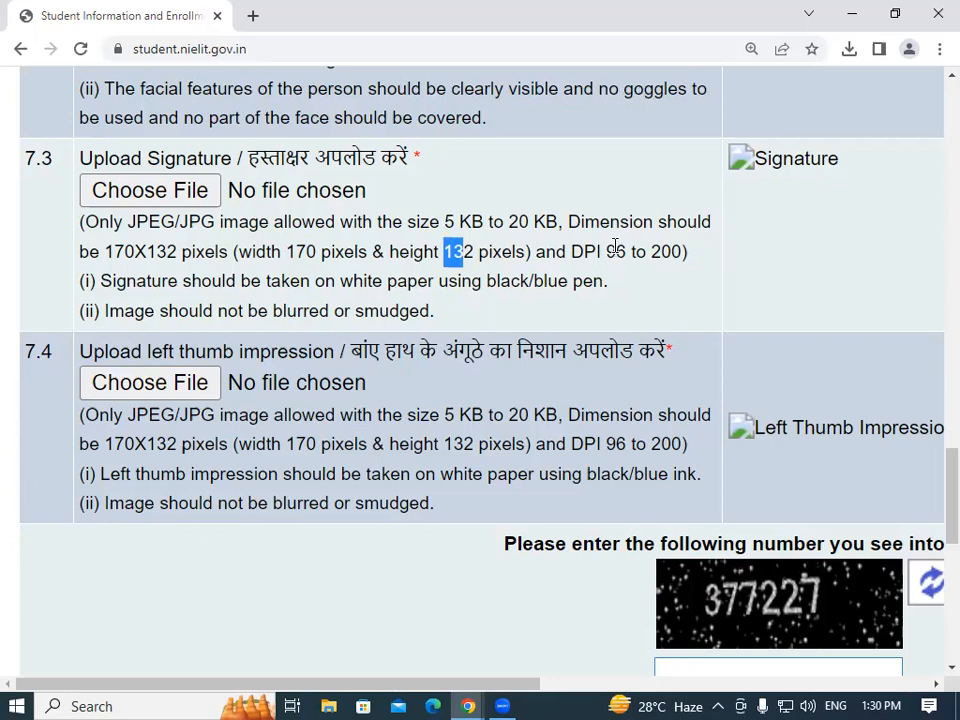
left_click_drag(607, 251, 703, 260)
left_click(703, 260)
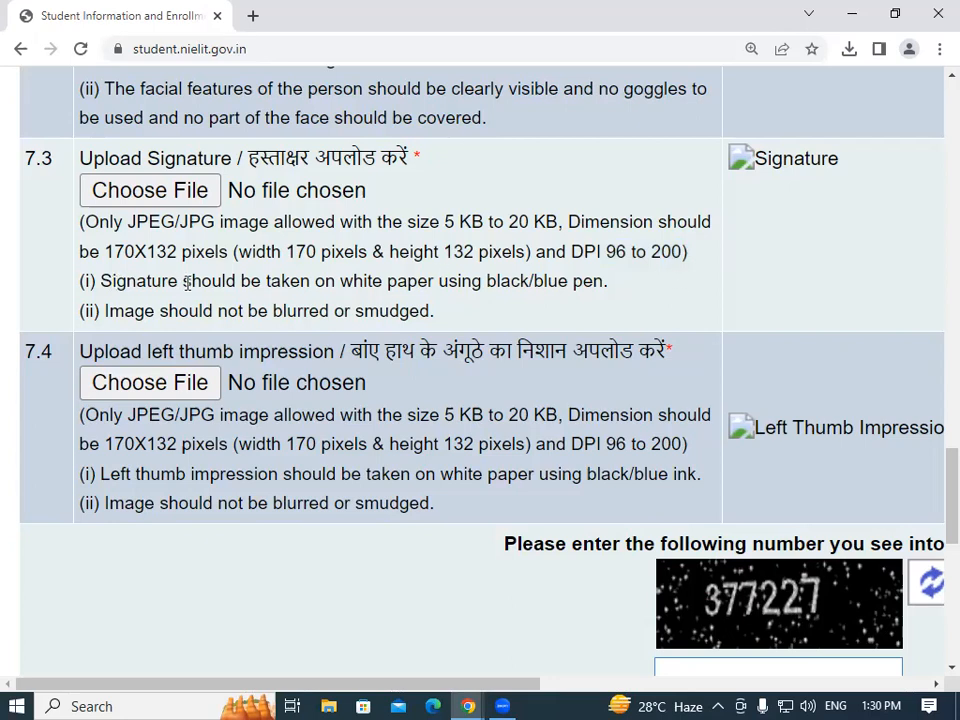
mouse_move(99, 281)
left_mouse_down()
mouse_move(308, 288)
mouse_move(588, 275)
left_mouse_up()
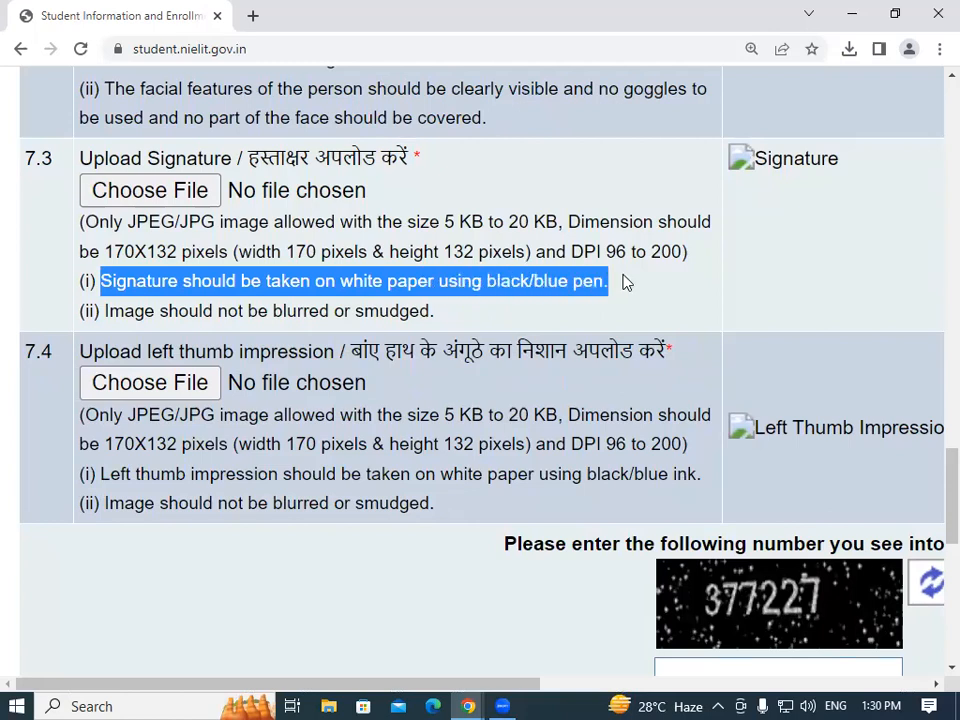
left_click(622, 283)
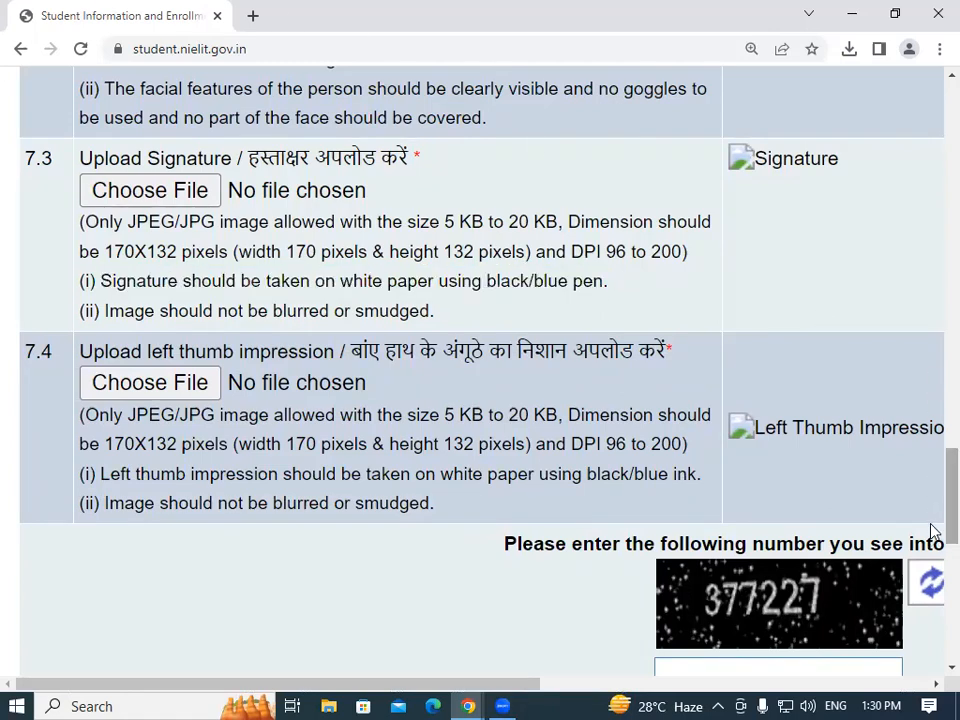
scroll(932, 510, "up", 1)
scroll(932, 505, "down", 2)
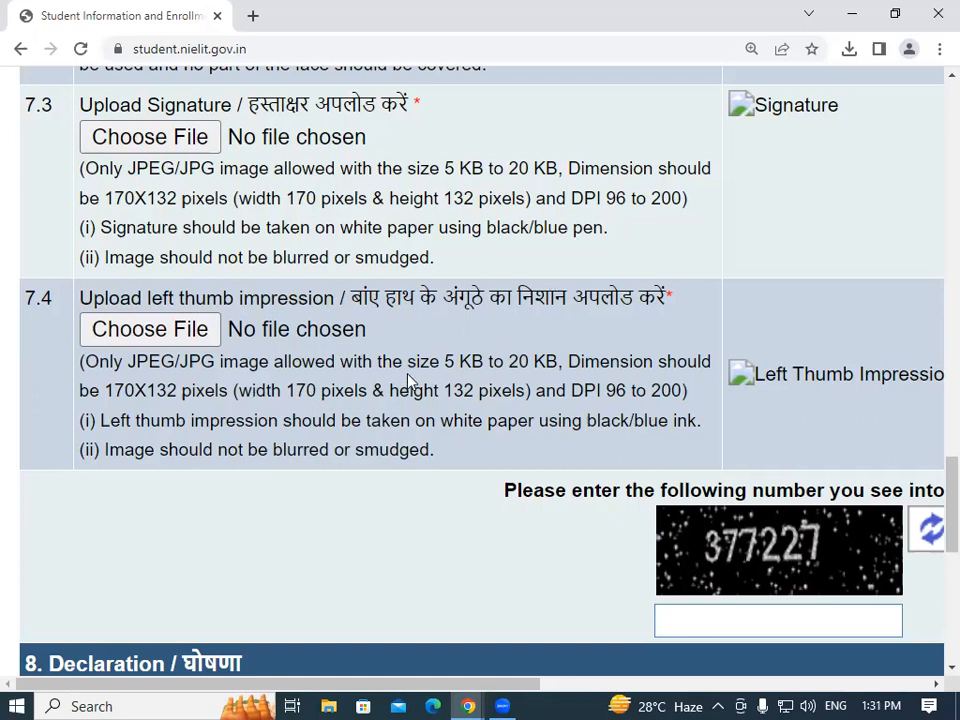
left_click_drag(447, 361, 526, 364)
left_click(520, 368)
left_click_drag(286, 390, 330, 390)
left_click_drag(452, 389, 472, 392)
left_click(471, 392)
Zoom the page back out to 110% and open the file picker under Upload Photo.
left_click(939, 49)
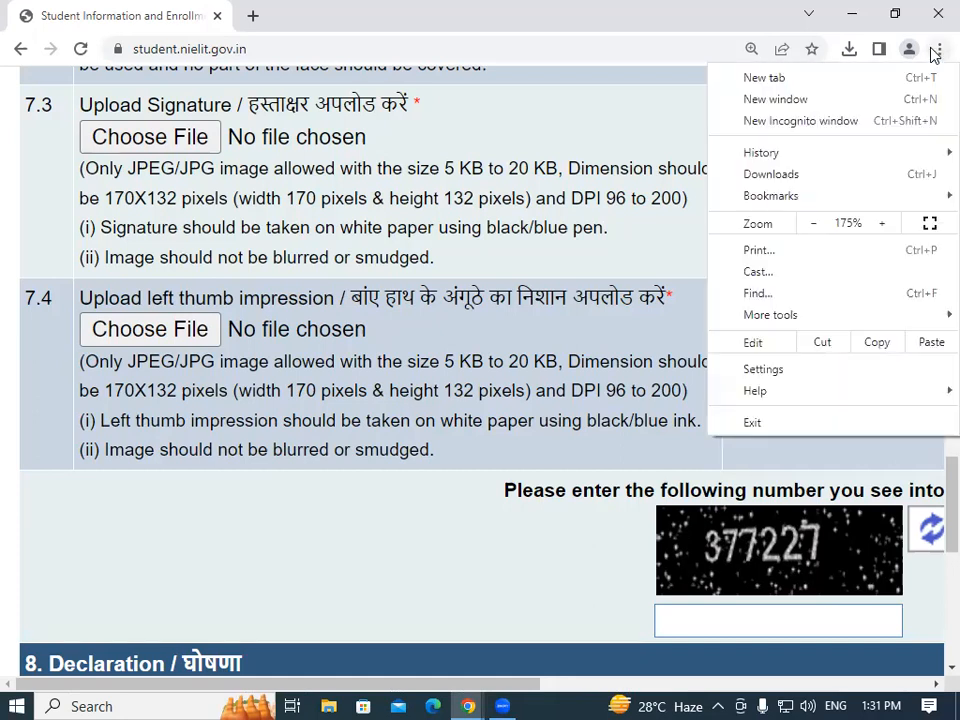
left_click(816, 224)
left_click(816, 224)
left_click(816, 224)
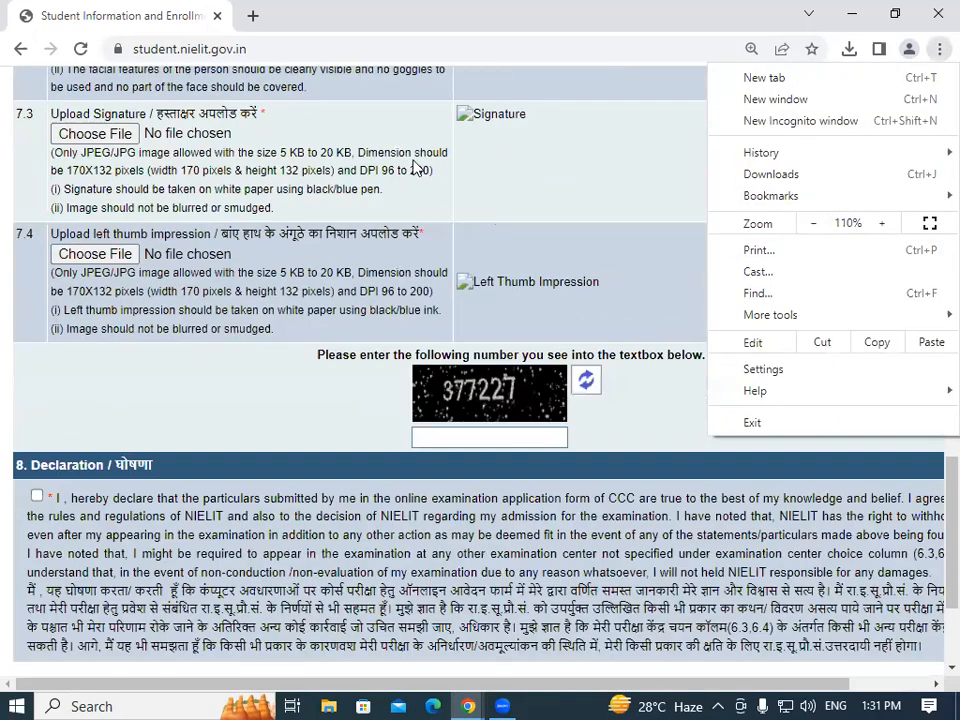
left_click(612, 194)
scroll(610, 190, "up", 3)
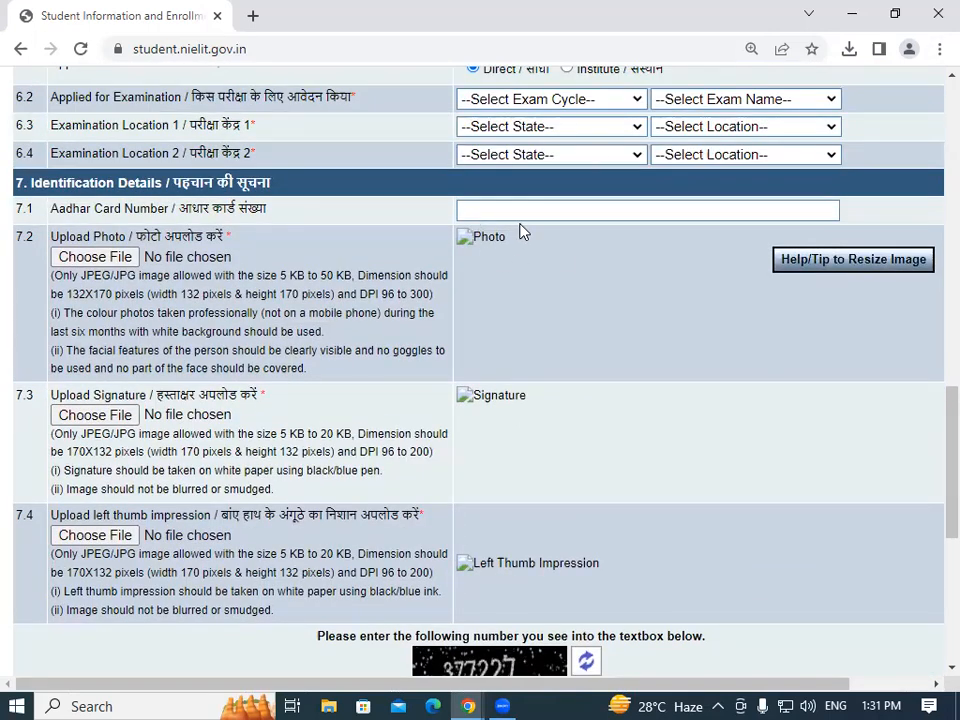
left_click(117, 250)
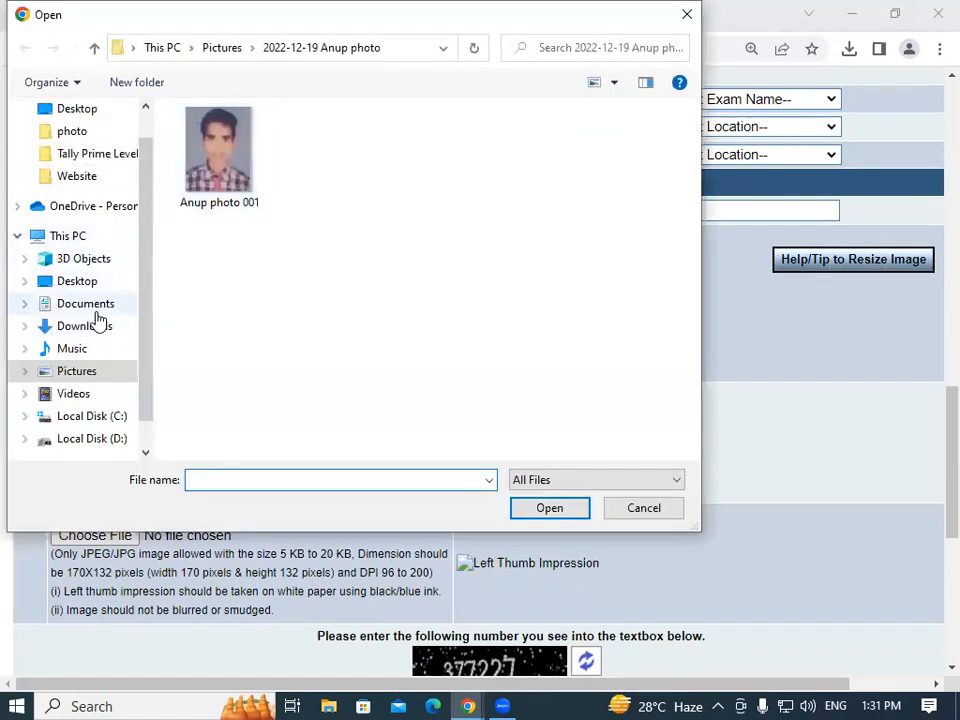
Upload the JPG photo from the dated Pictures folder, triggering the 331 × 427 px size warning.
left_click(77, 372)
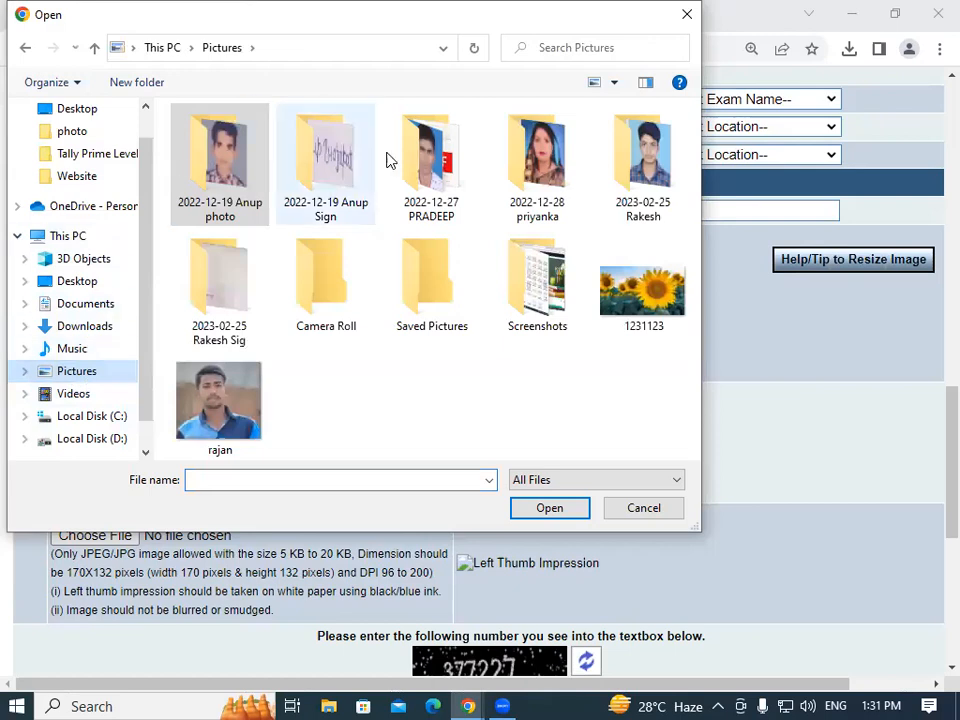
double_click(645, 160)
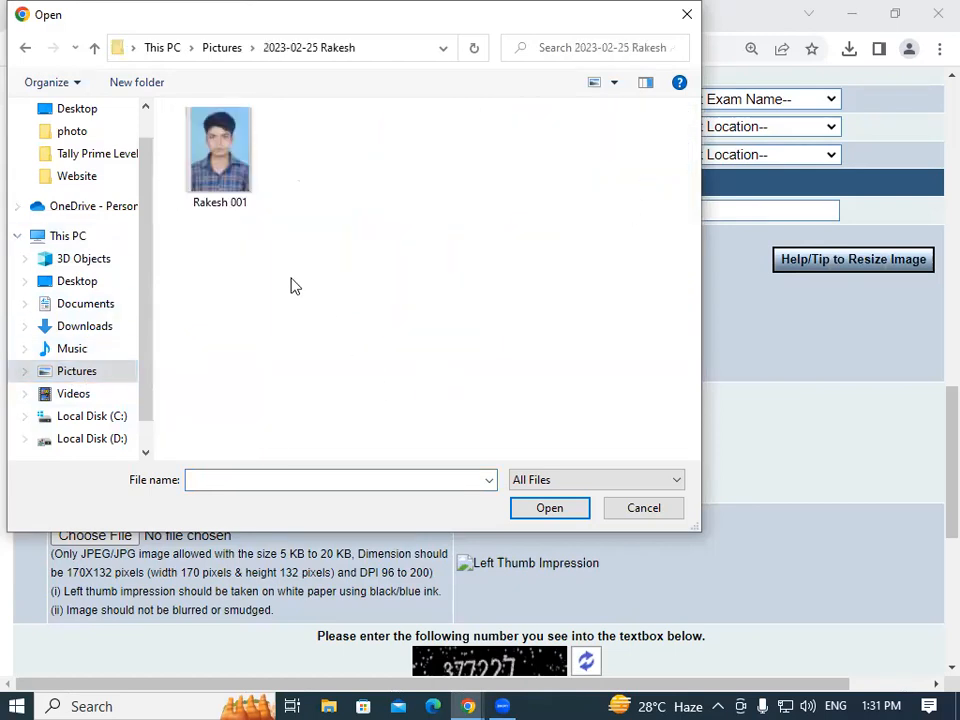
left_click(222, 141)
left_click(549, 508)
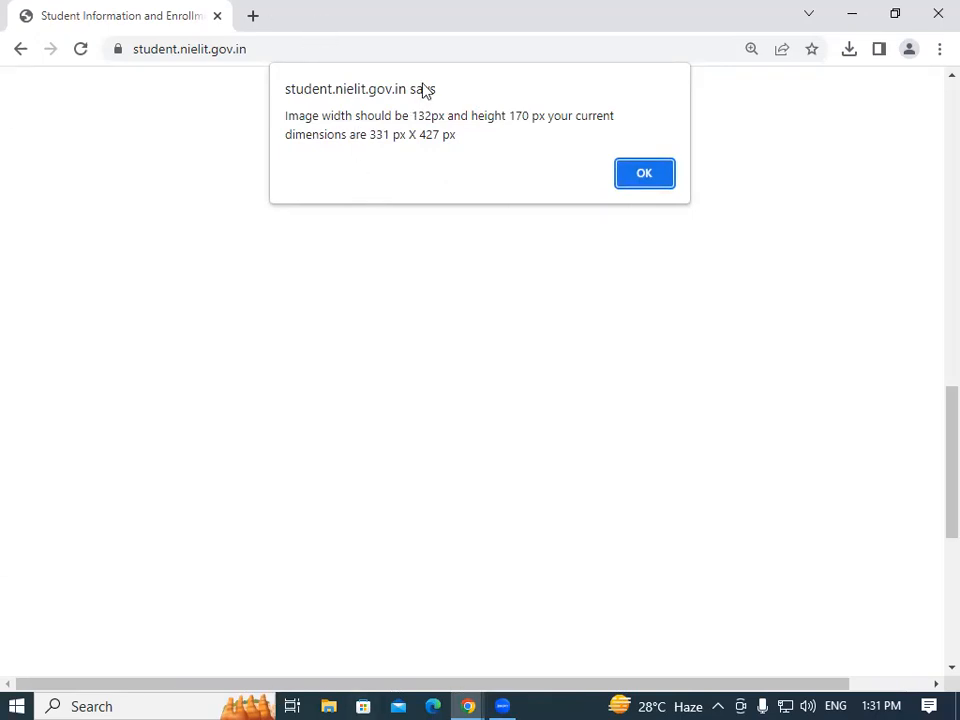
Compare the required 132 × 170 with the photo's 331 × 427 size, then dismiss the alert.
left_click_drag(412, 116, 535, 117)
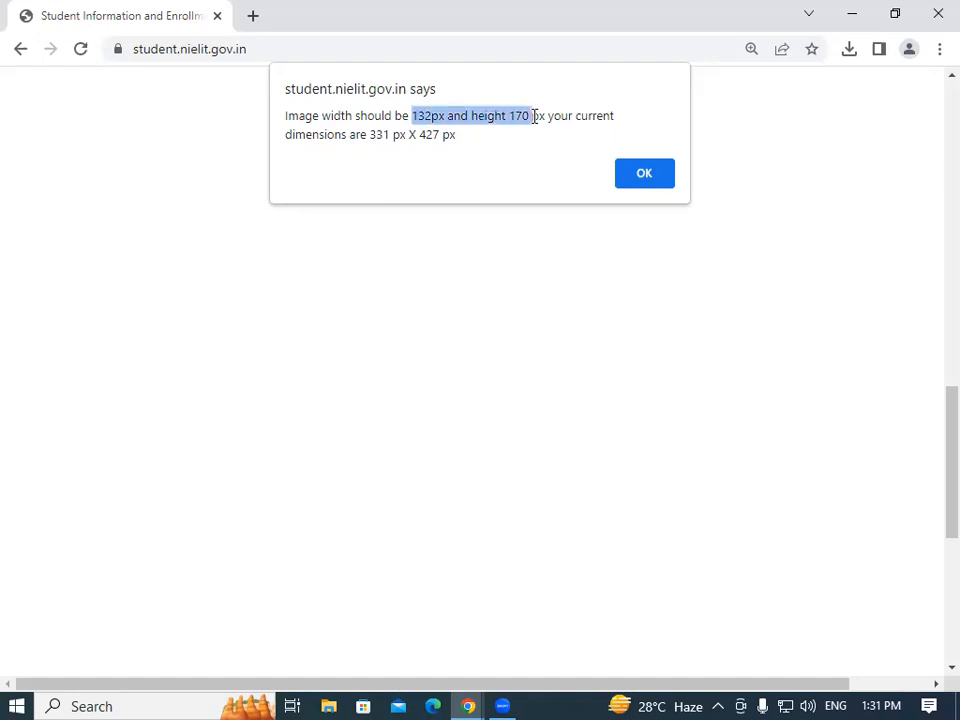
left_click(612, 118)
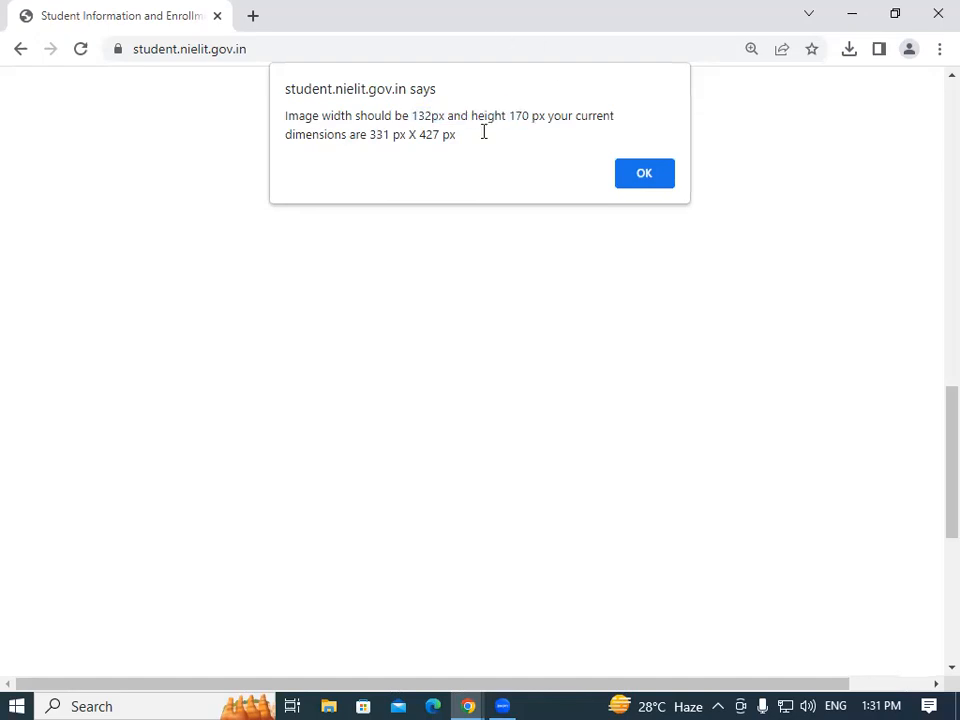
left_click_drag(371, 137, 440, 137)
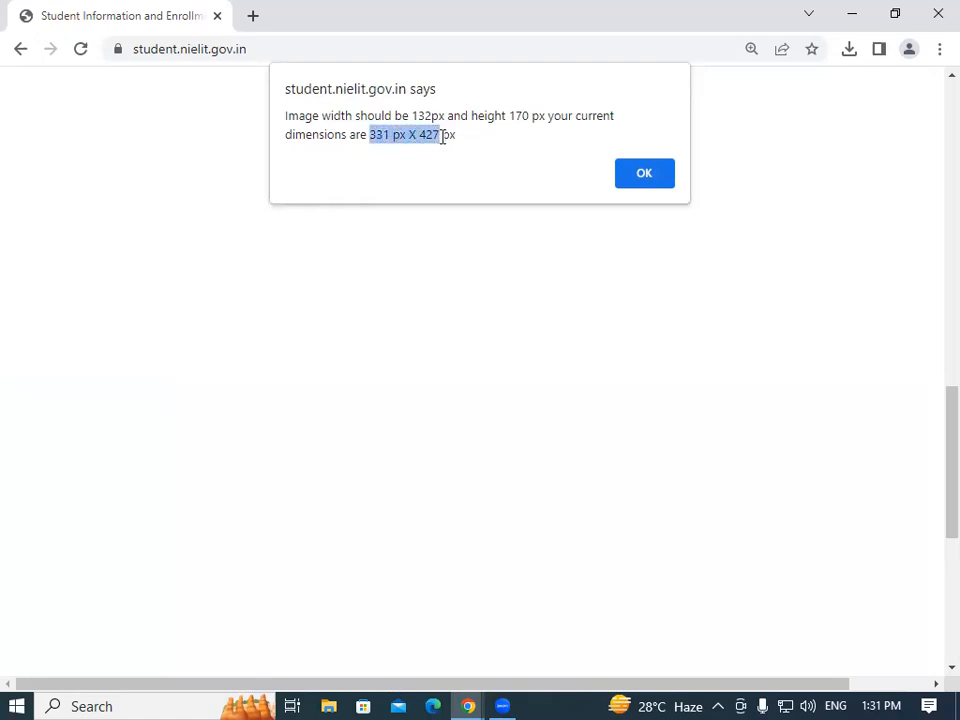
left_click(645, 174)
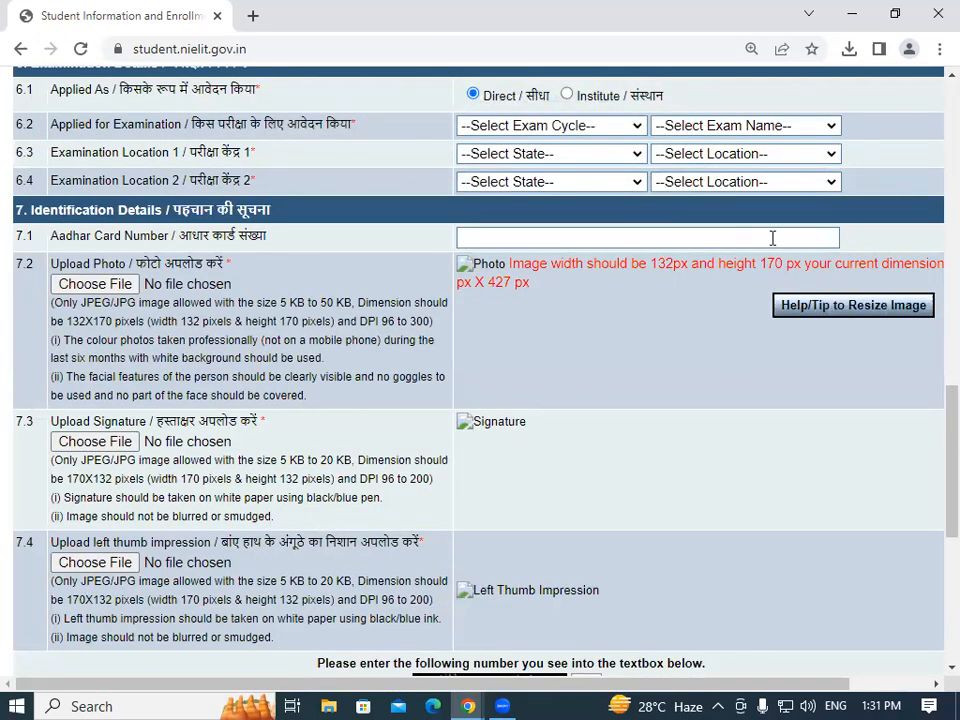
Highlight the red photo-dimension error on the form, then show the desktop with Win+D.
left_click_drag(587, 298, 462, 273)
left_click_drag(531, 284, 480, 270)
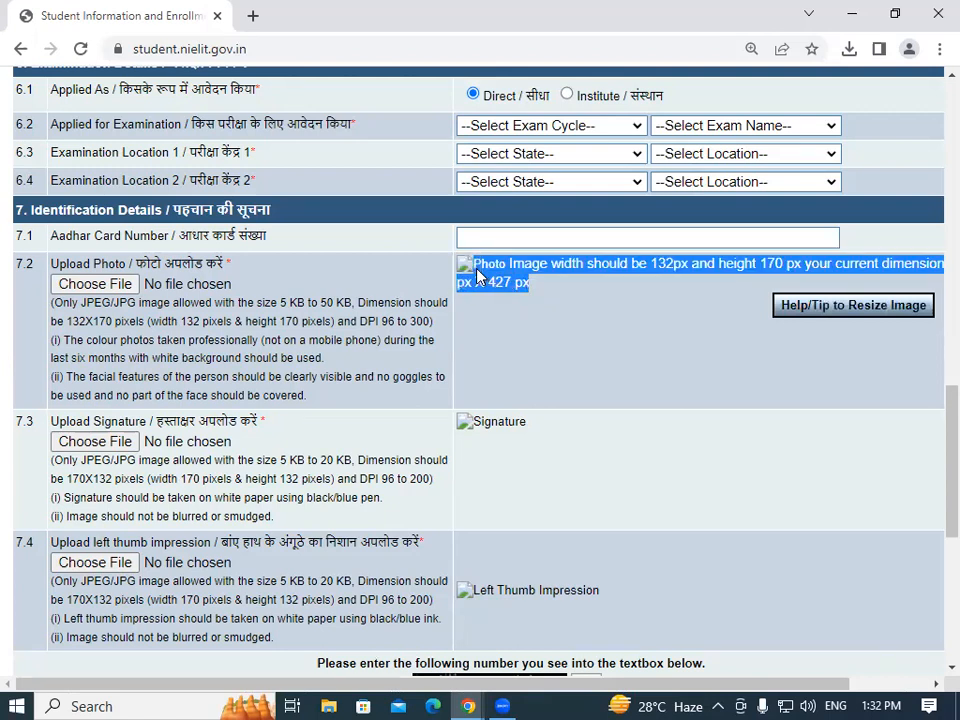
left_click(546, 300)
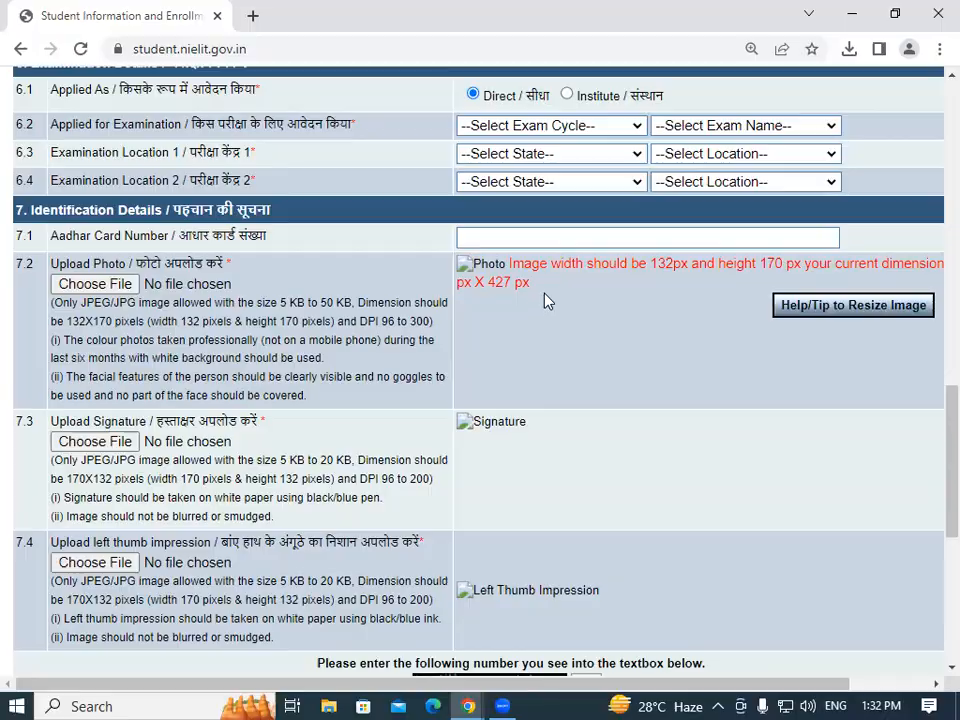
key("super+d")
Browse This PC > Pictures > dated folder and open the scanned photo with Paint.
left_click(27, 180)
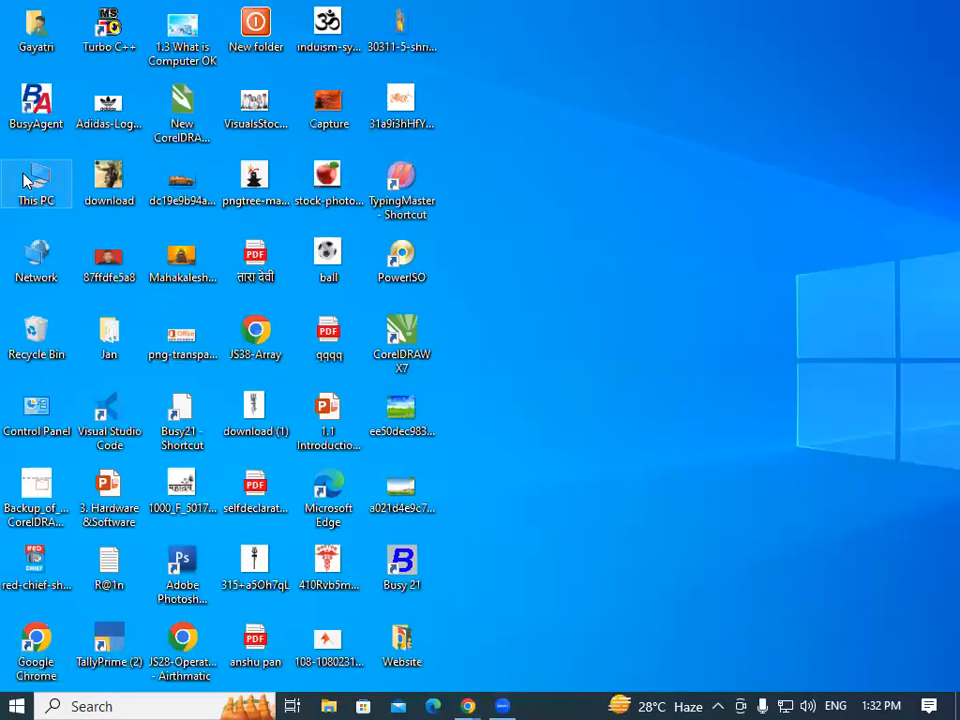
double_click(27, 180)
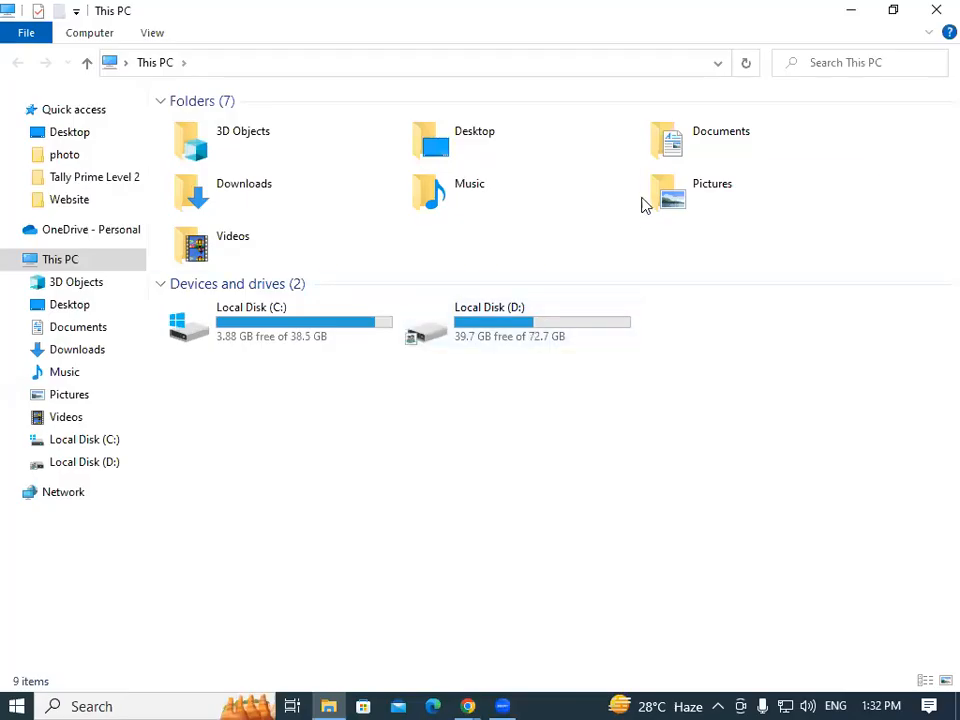
double_click(685, 197)
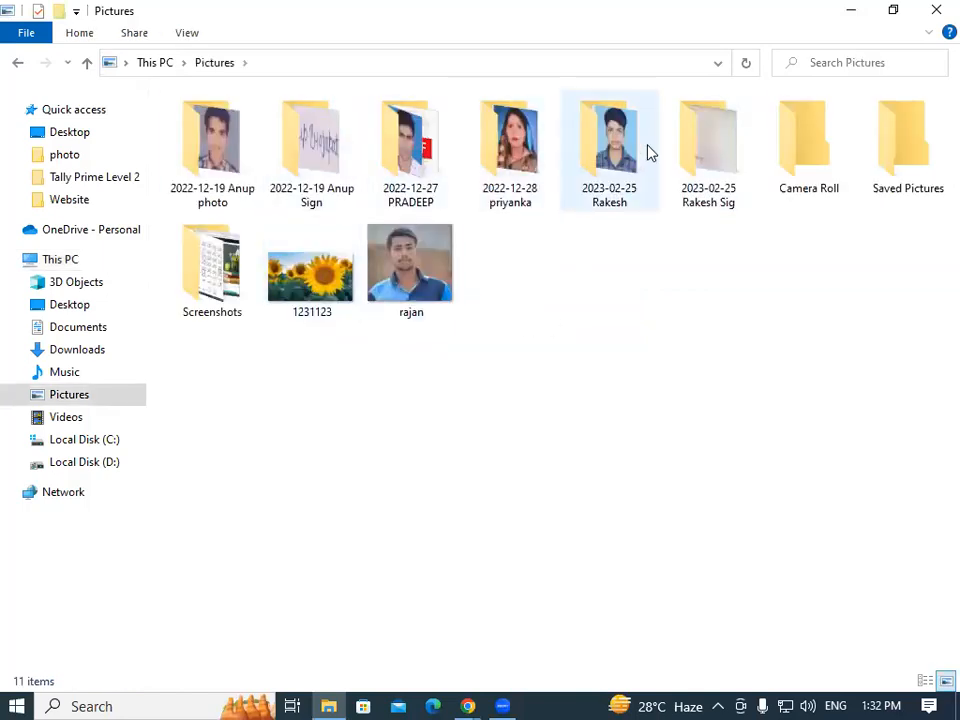
left_click(617, 148)
double_click(617, 148)
double_click(224, 124)
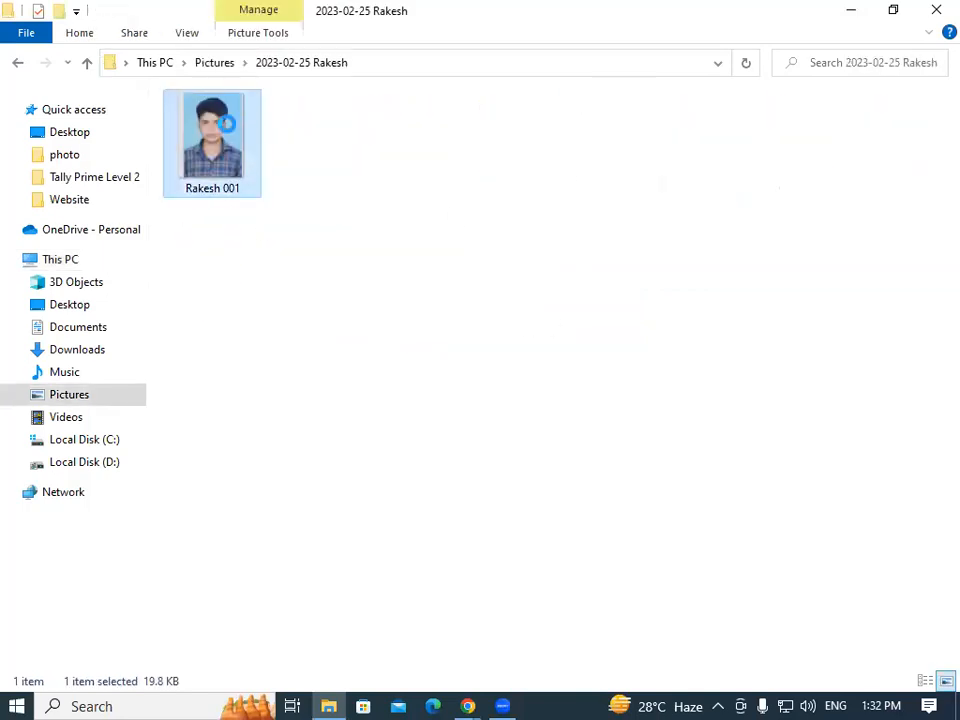
right_click(228, 131)
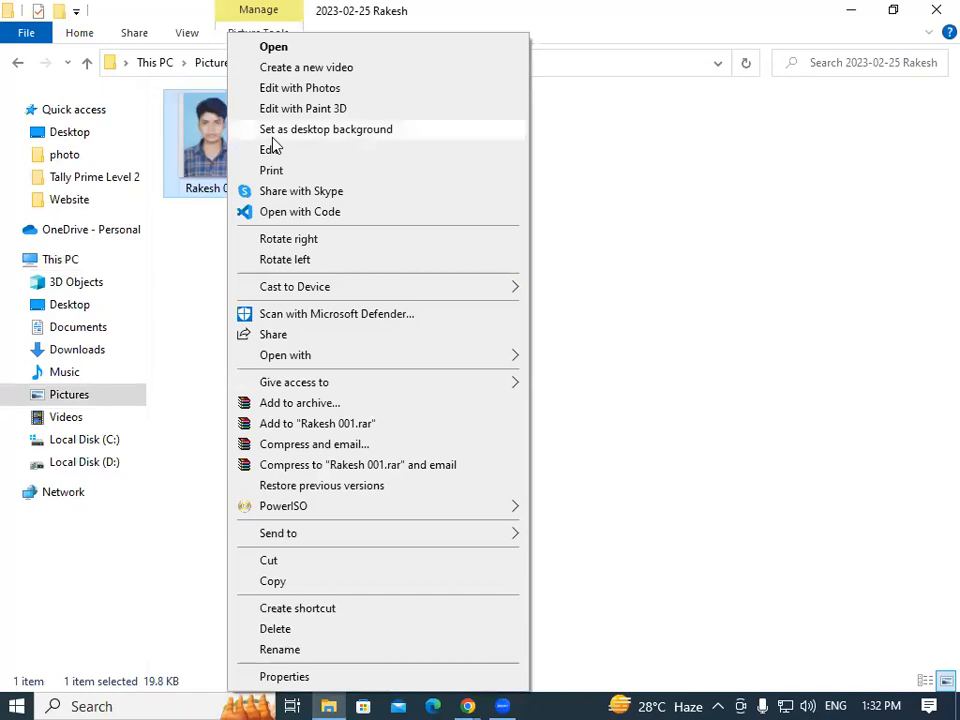
mouse_move(482, 362)
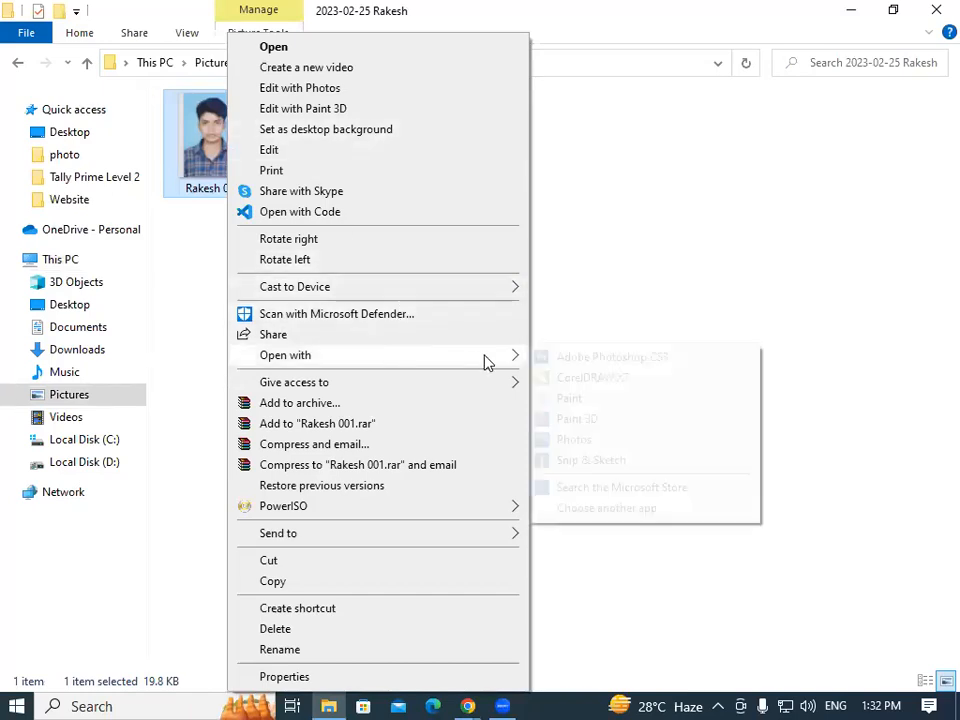
left_click(569, 399)
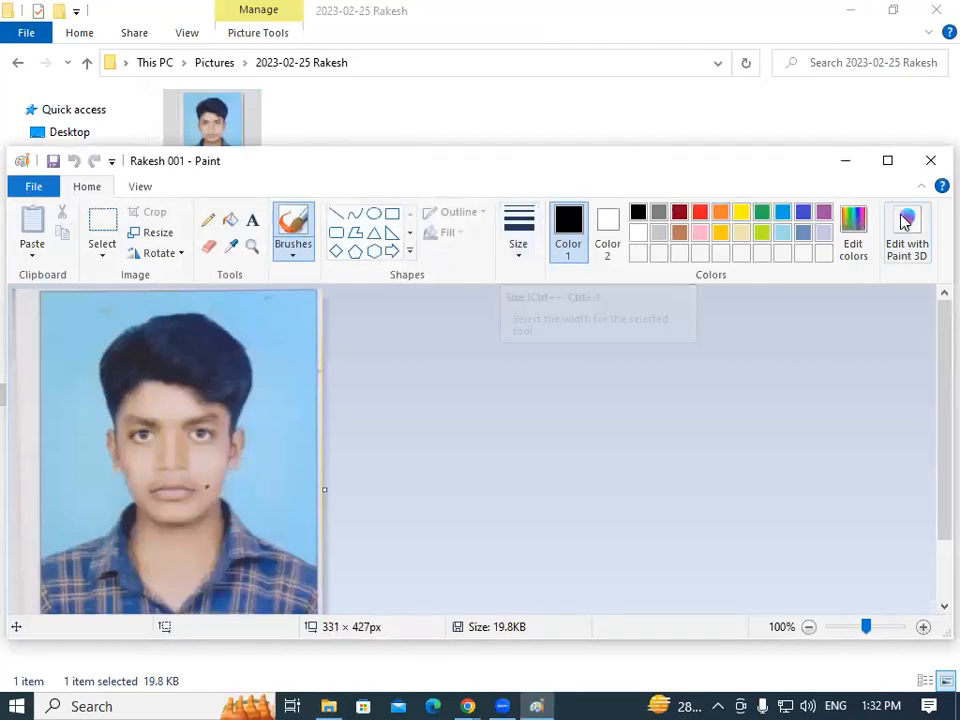
Maximise Paint and crop the photo to a 297 × 370 rectangular selection around the portrait.
left_click(886, 164)
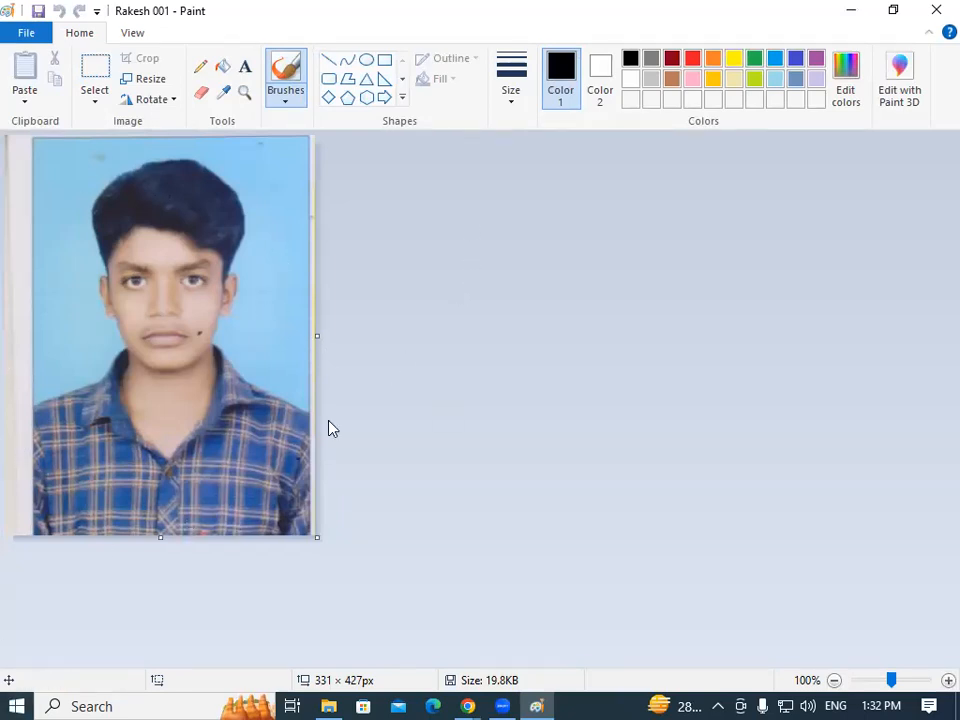
left_click(95, 98)
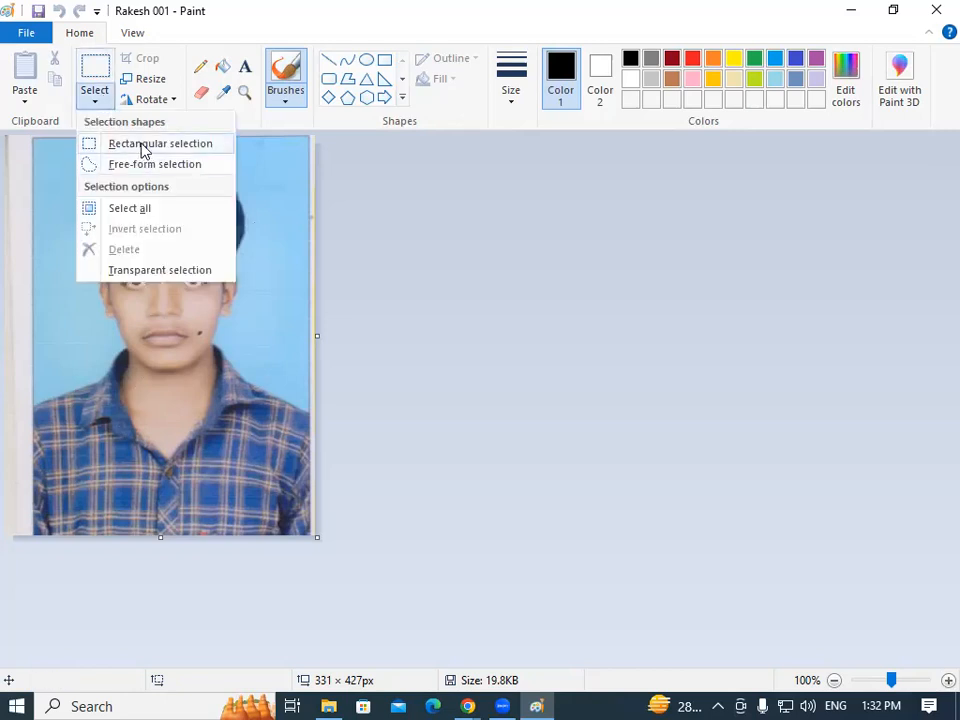
left_click(141, 146)
left_click_drag(30, 154, 308, 505)
left_click(146, 62)
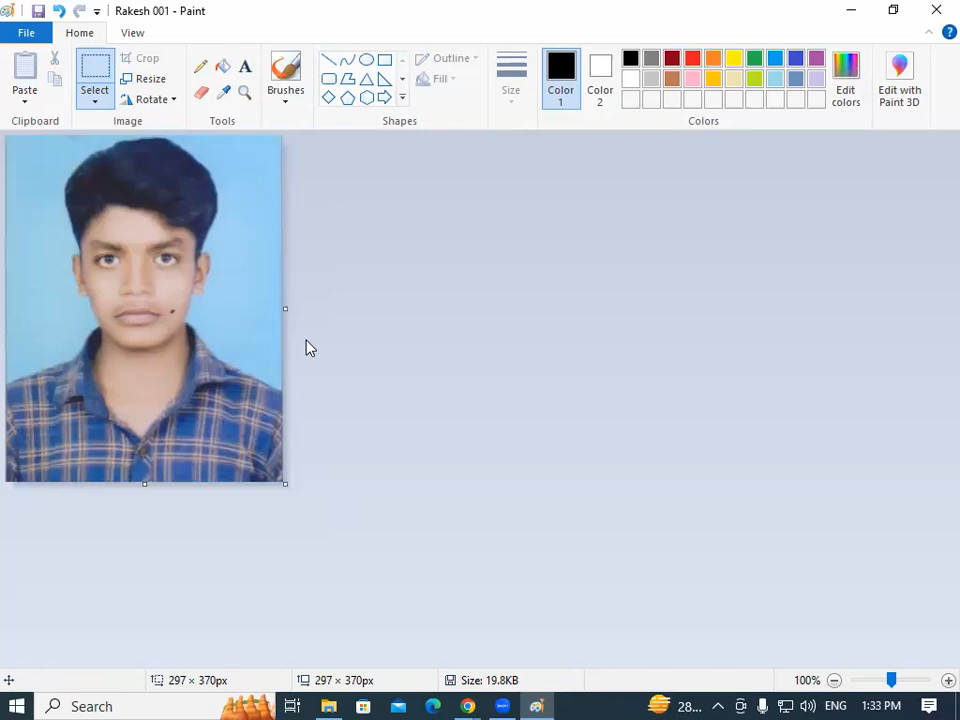
left_click(469, 704)
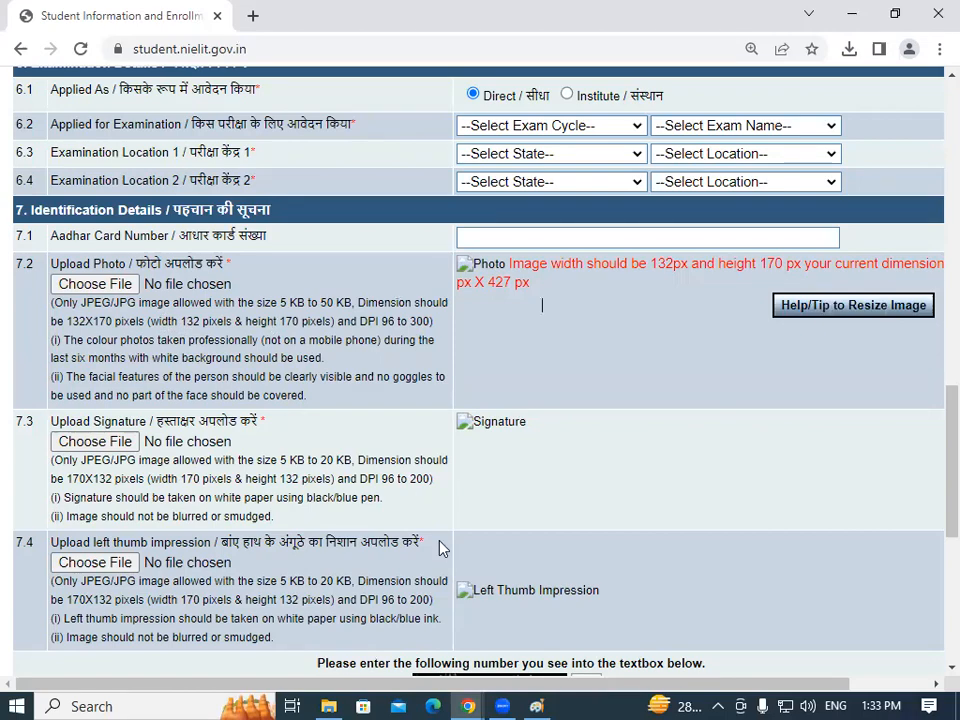
left_click(540, 702)
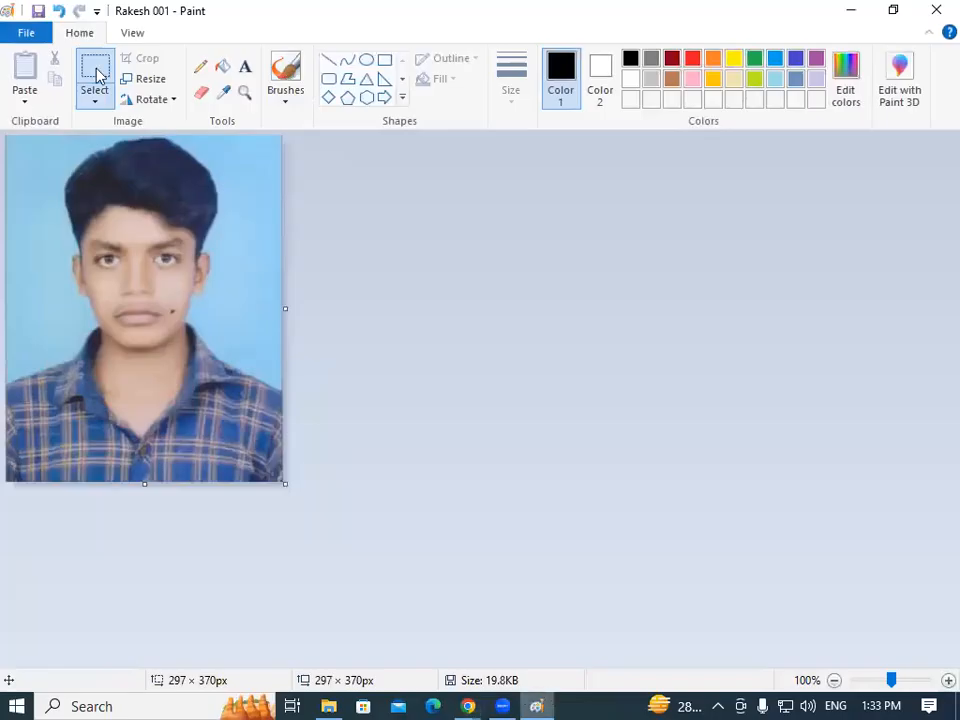
Resize the photo to 132 × 170 pixels with aspect ratio unlocked, then save it.
left_click(141, 82)
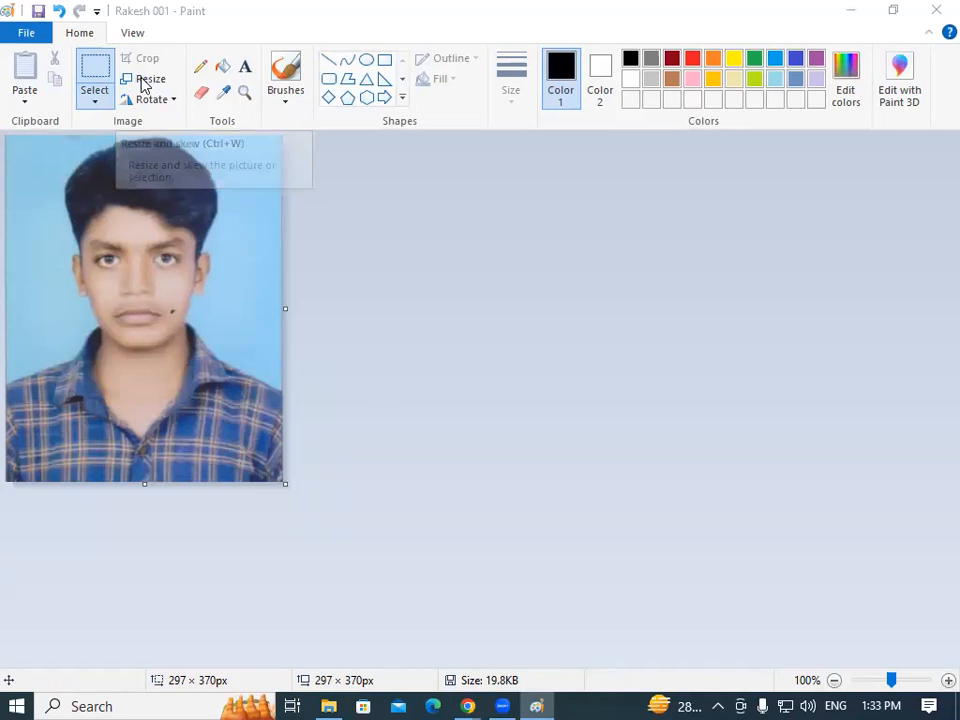
left_click_drag(115, 93, 431, 73)
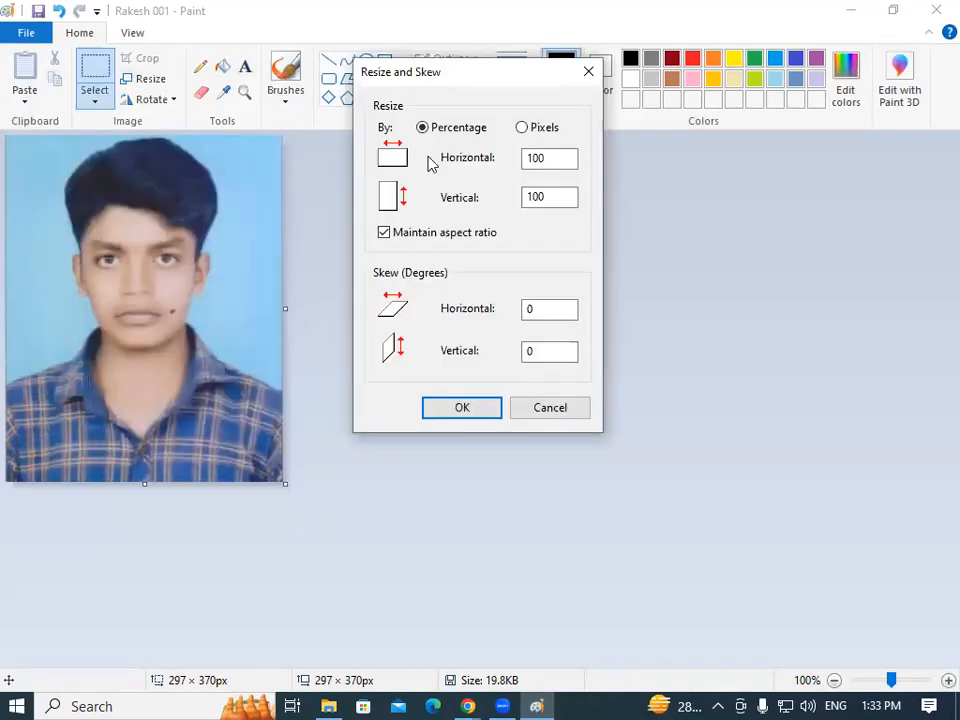
left_click(522, 129)
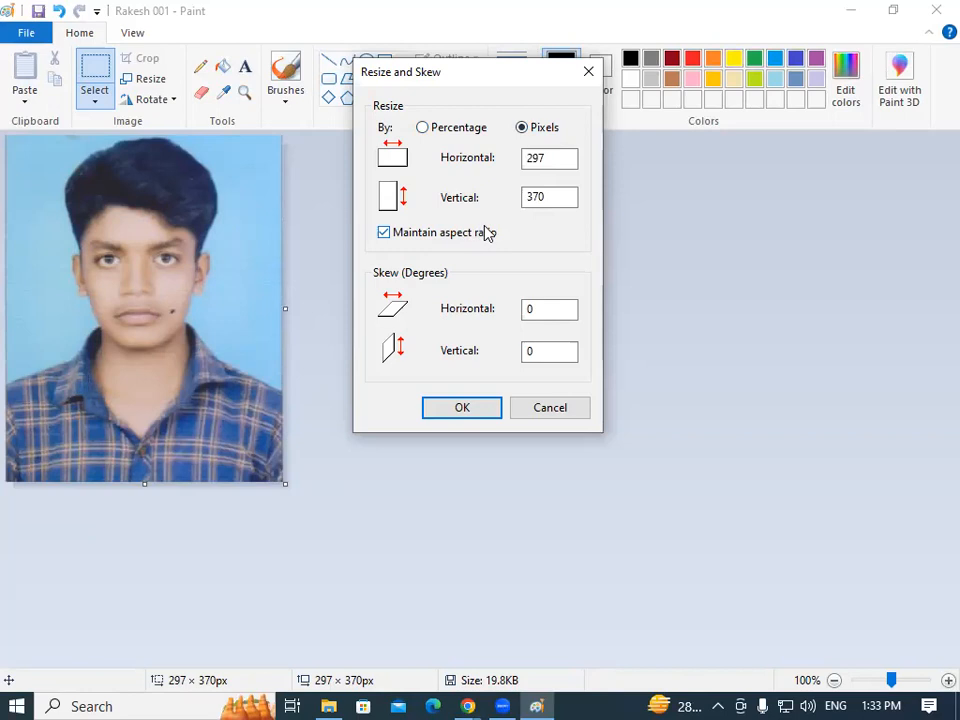
left_click(385, 236)
left_click_drag(557, 157, 490, 163)
type("132")
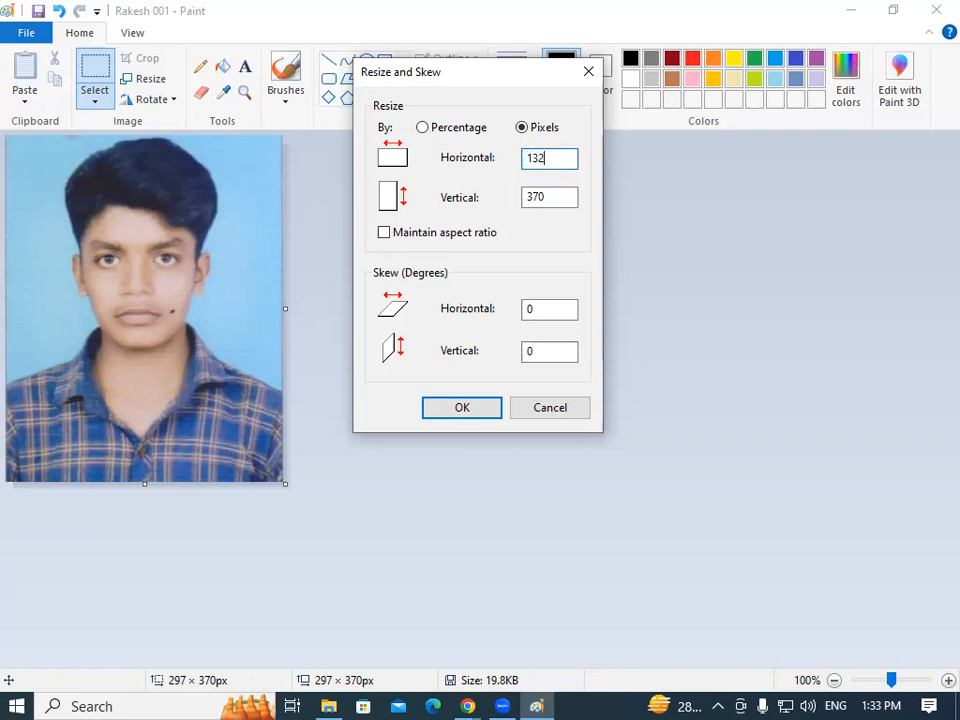
left_click_drag(553, 198, 513, 200)
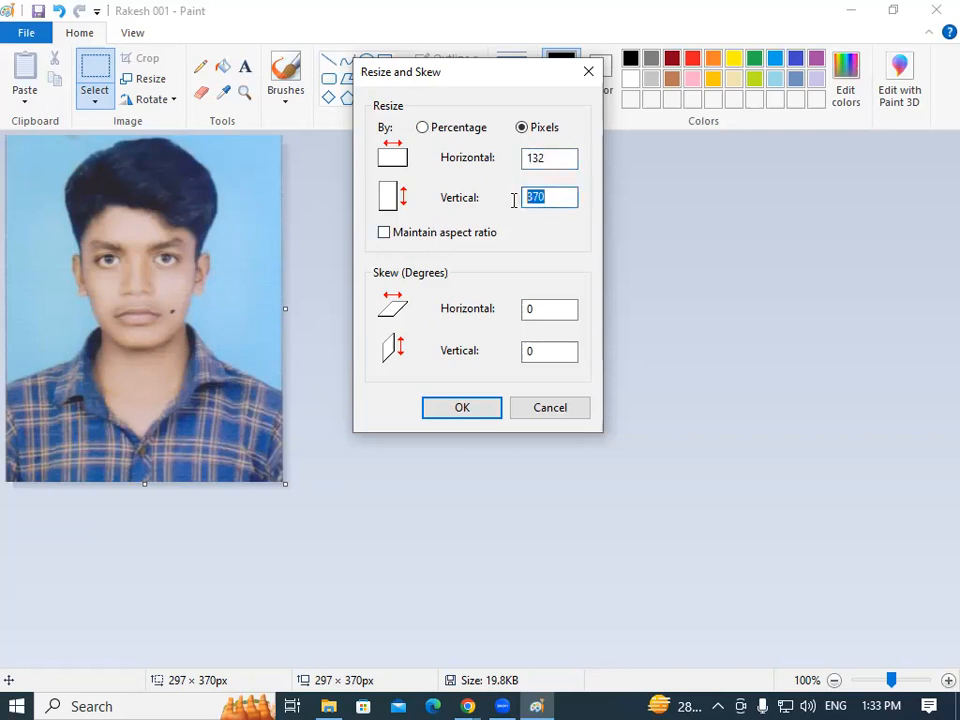
type("170")
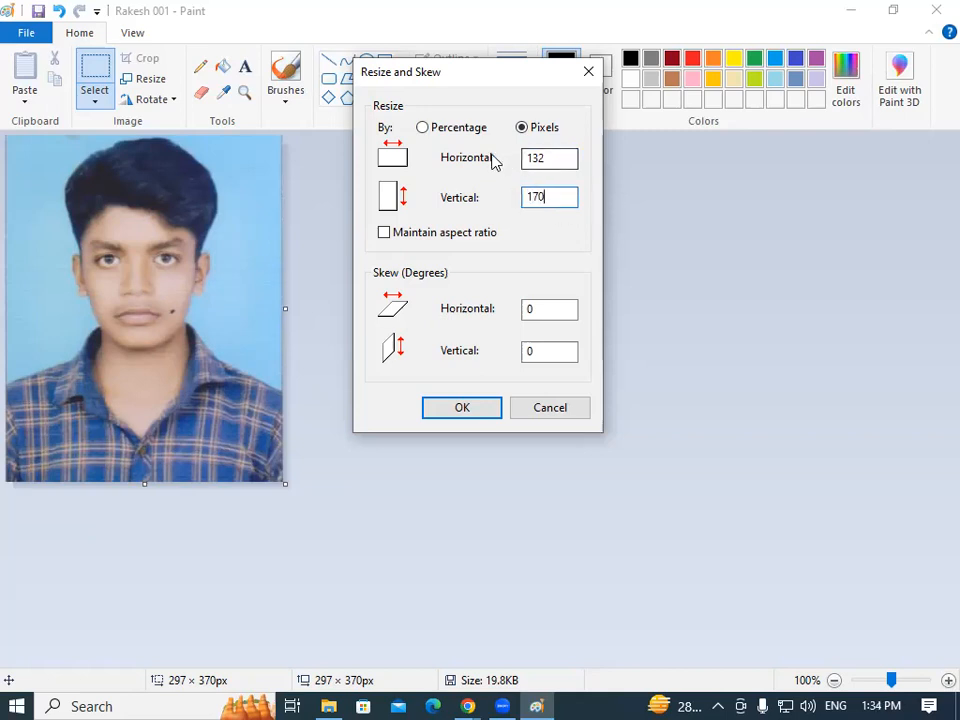
left_click_drag(548, 157, 514, 139)
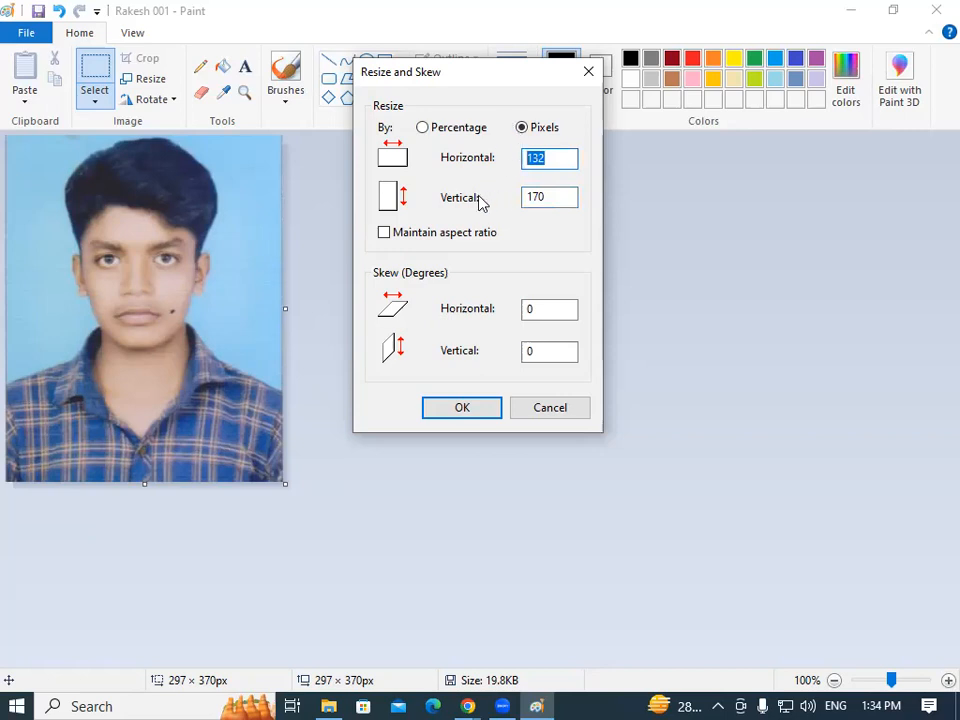
left_click_drag(561, 196, 489, 190)
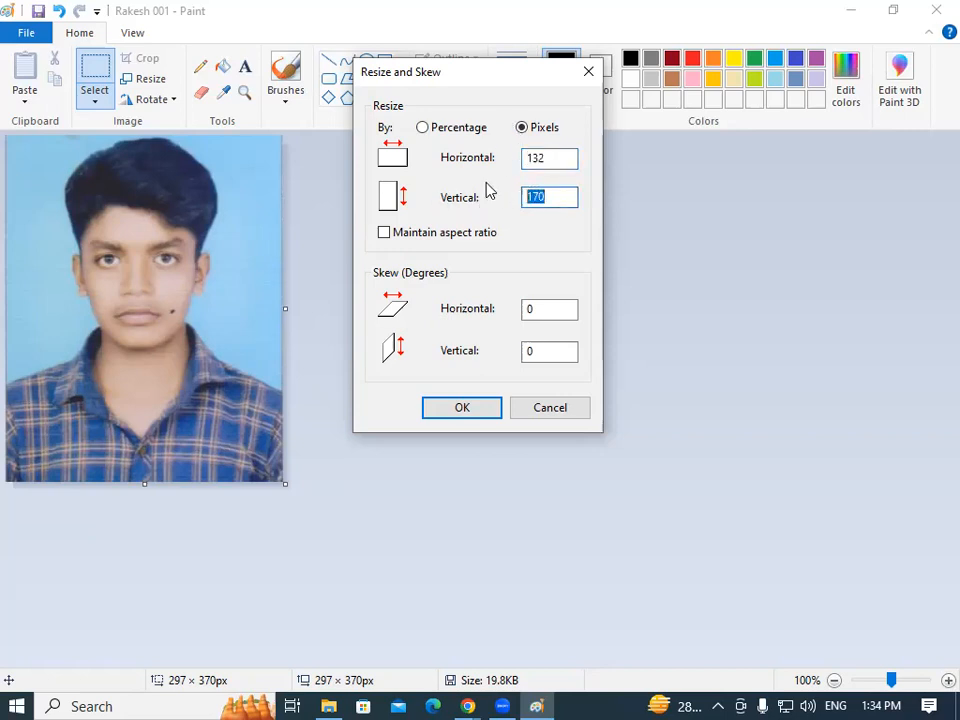
left_click(474, 412)
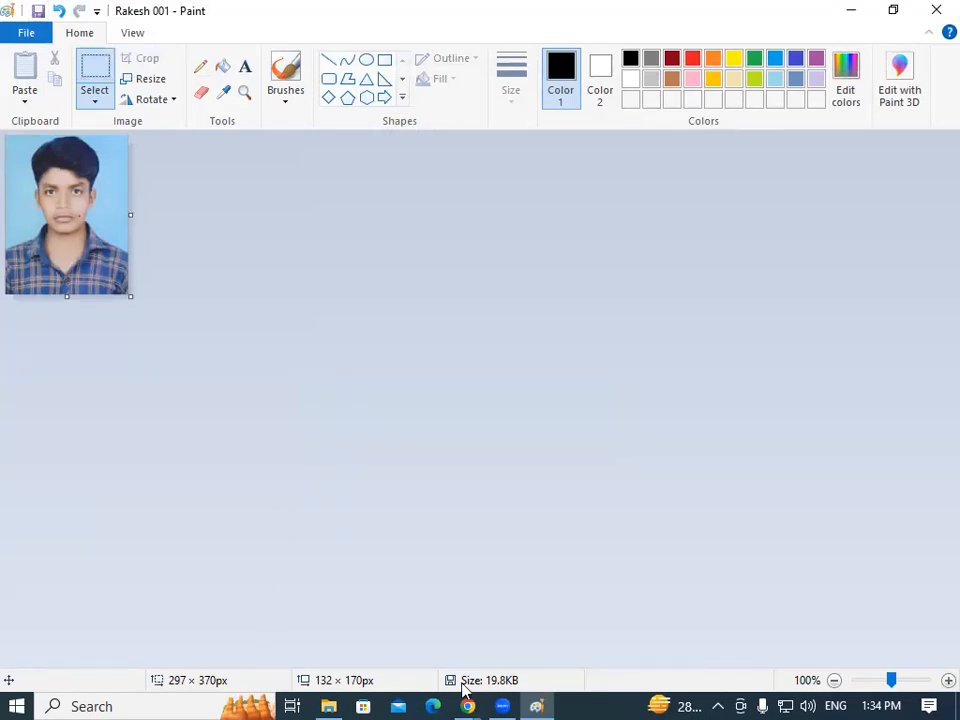
left_click(495, 694)
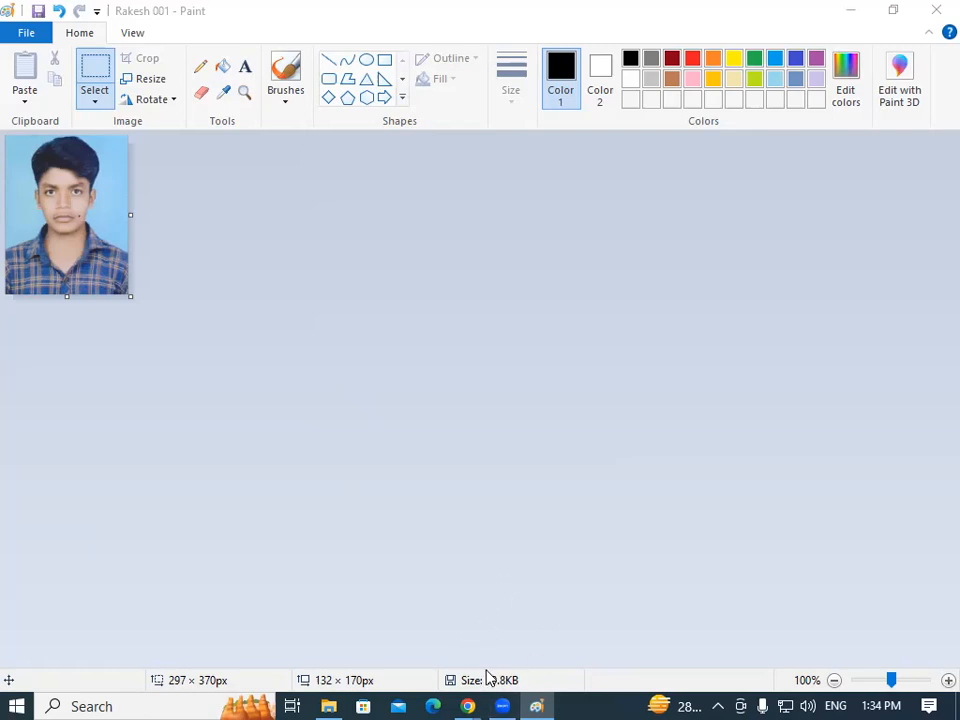
left_click(39, 14)
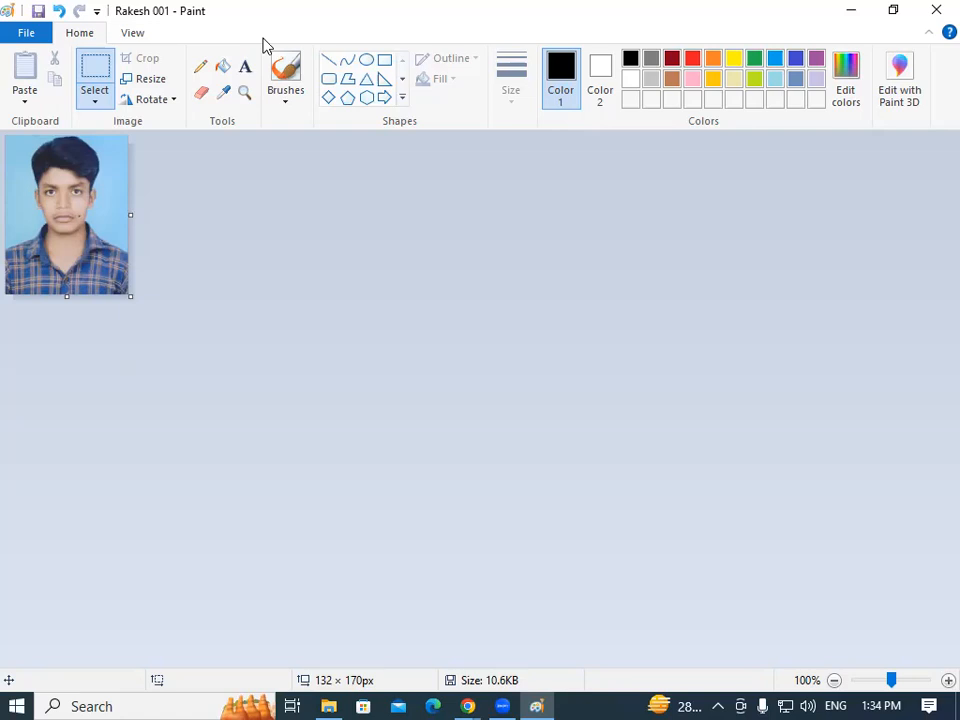
Upload the resized photo under Upload Photo and confirm the 'Photo successfully Uploaded' message.
left_click(481, 698)
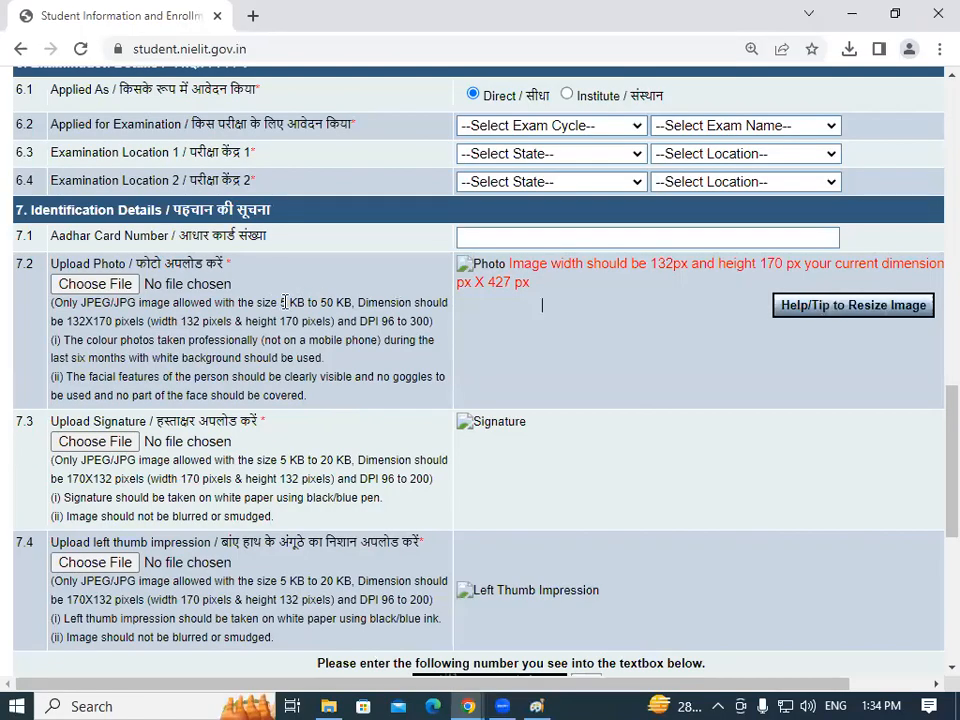
left_click_drag(280, 302, 348, 302)
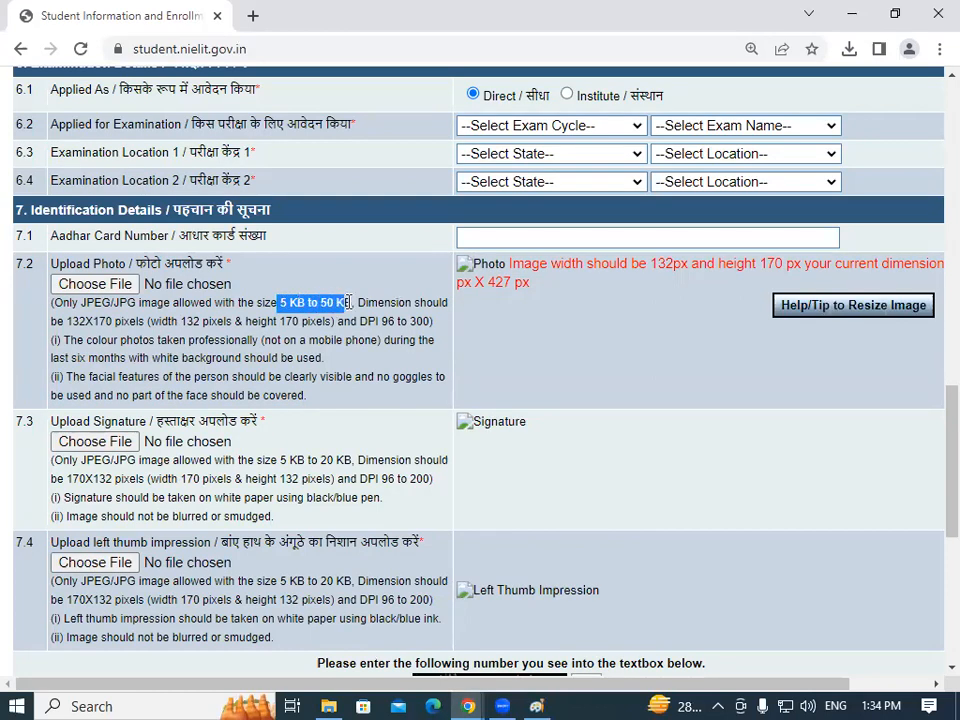
left_click(348, 302)
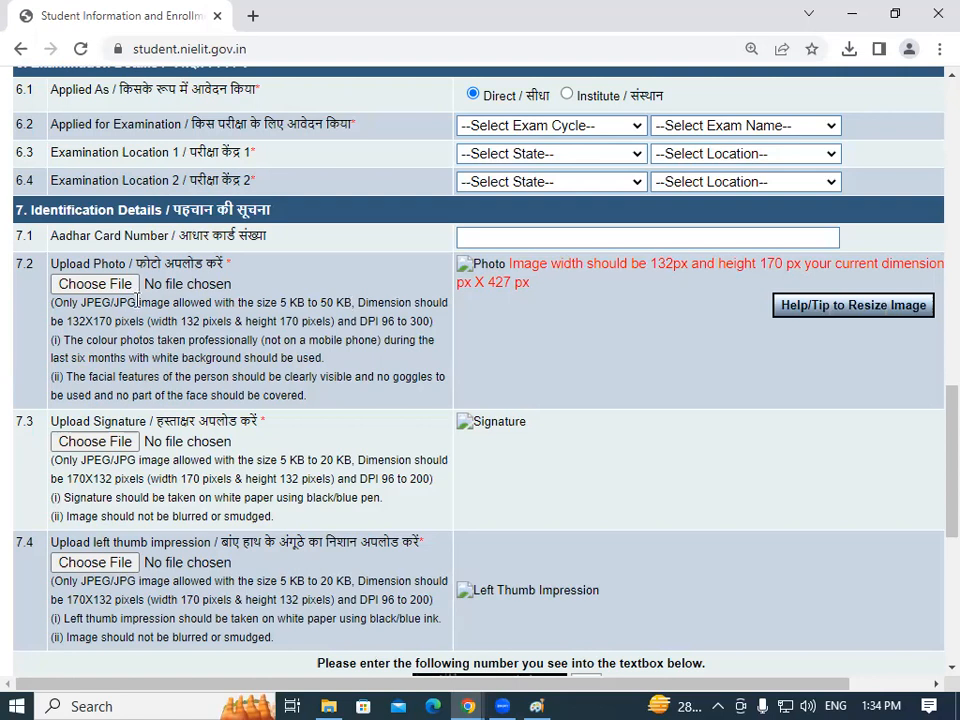
left_click(98, 286)
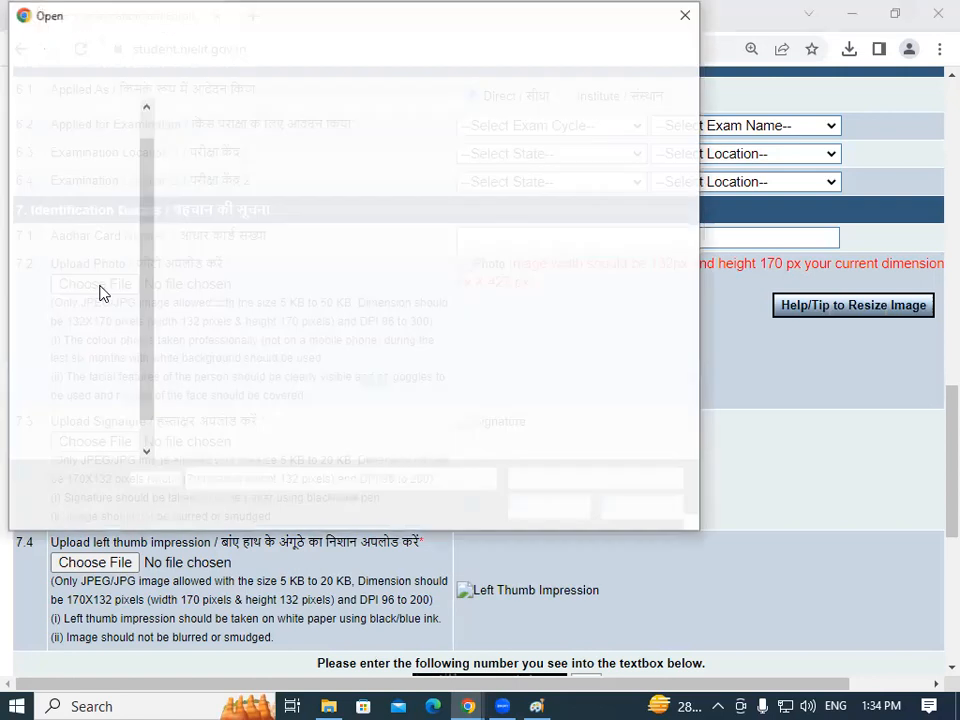
left_click(212, 145)
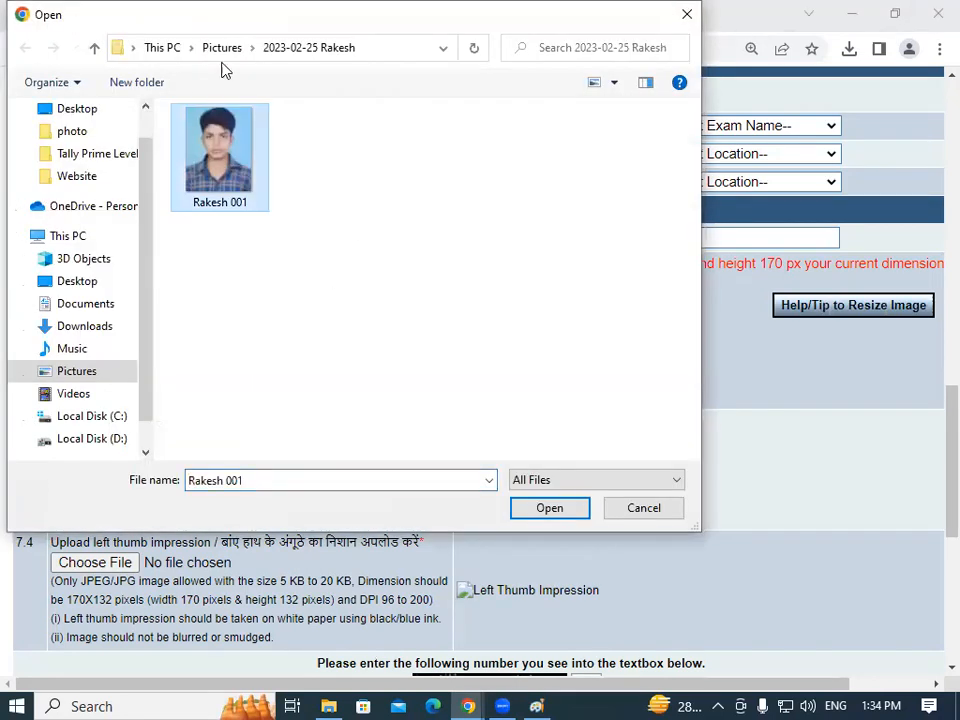
left_click(549, 509)
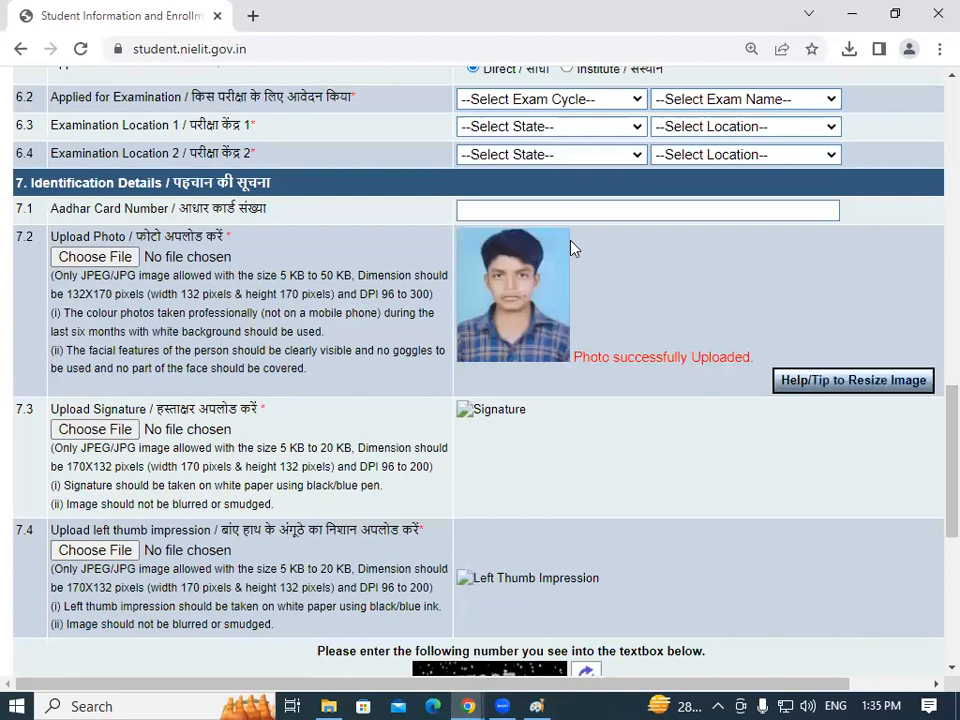
left_click_drag(575, 358, 590, 357)
left_click(594, 357)
scroll(572, 553, "up", 1)
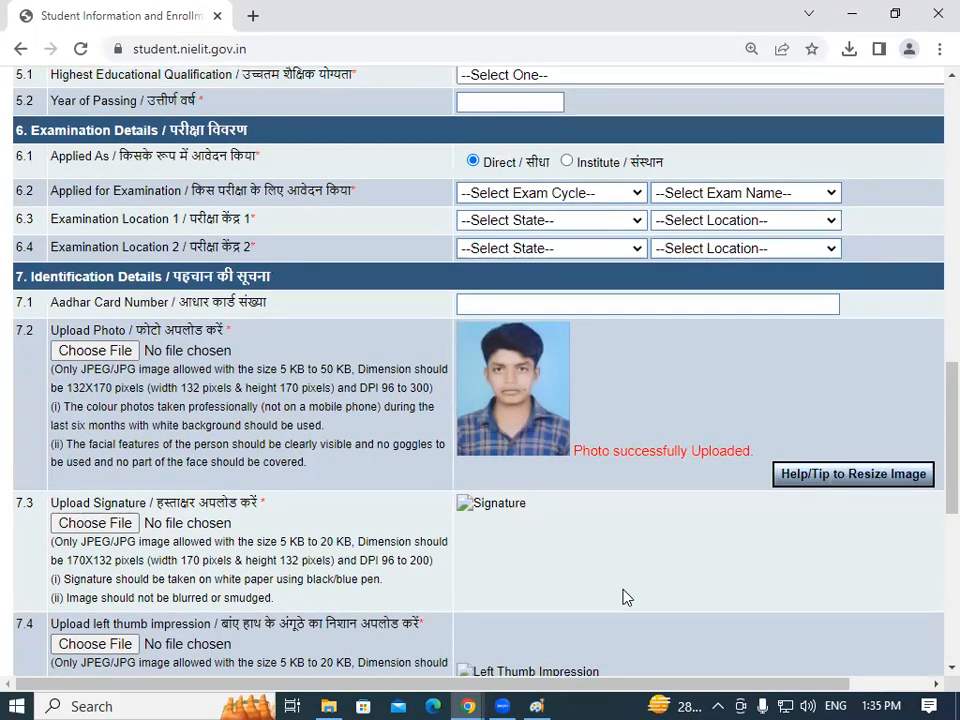
Open the signature scan from its Pictures subfolder in Paint and maximize the Paint window.
left_click(334, 702)
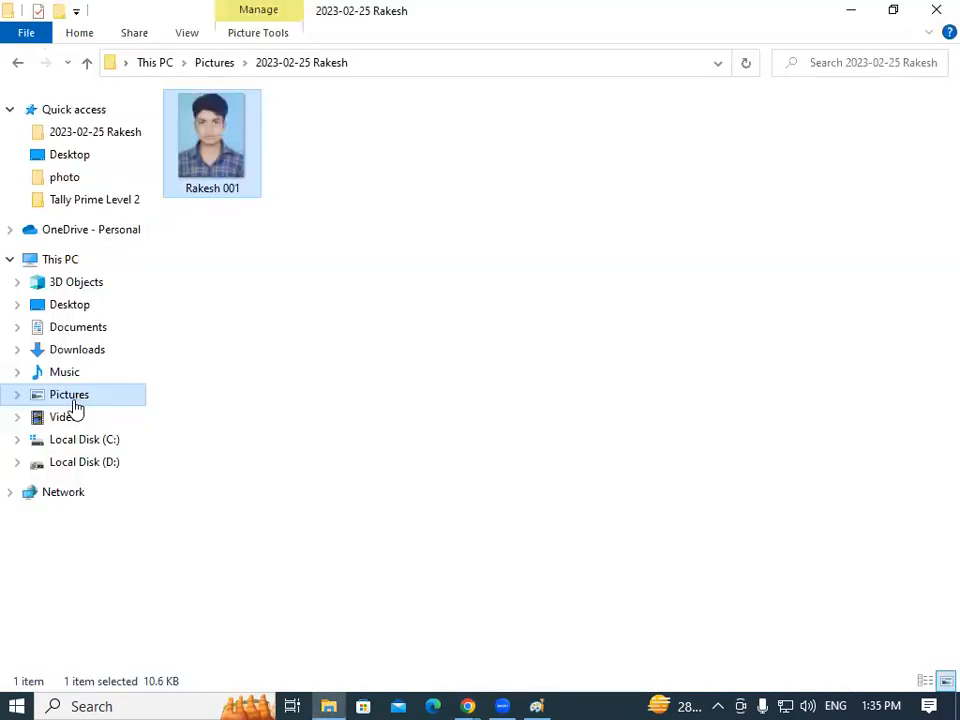
left_click(72, 398)
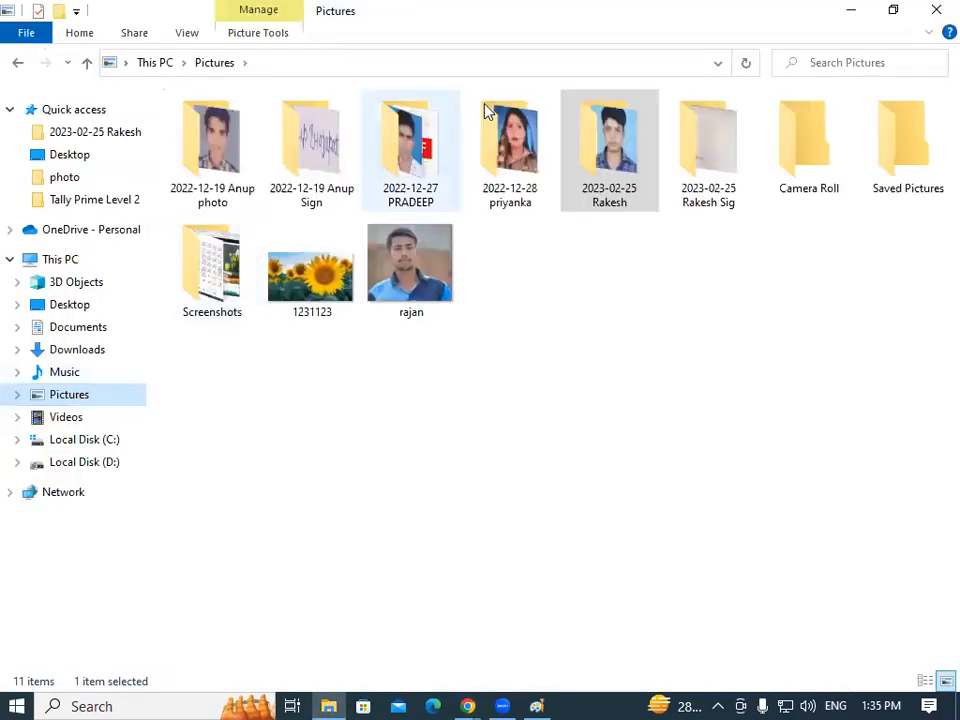
double_click(722, 150)
left_click(228, 148)
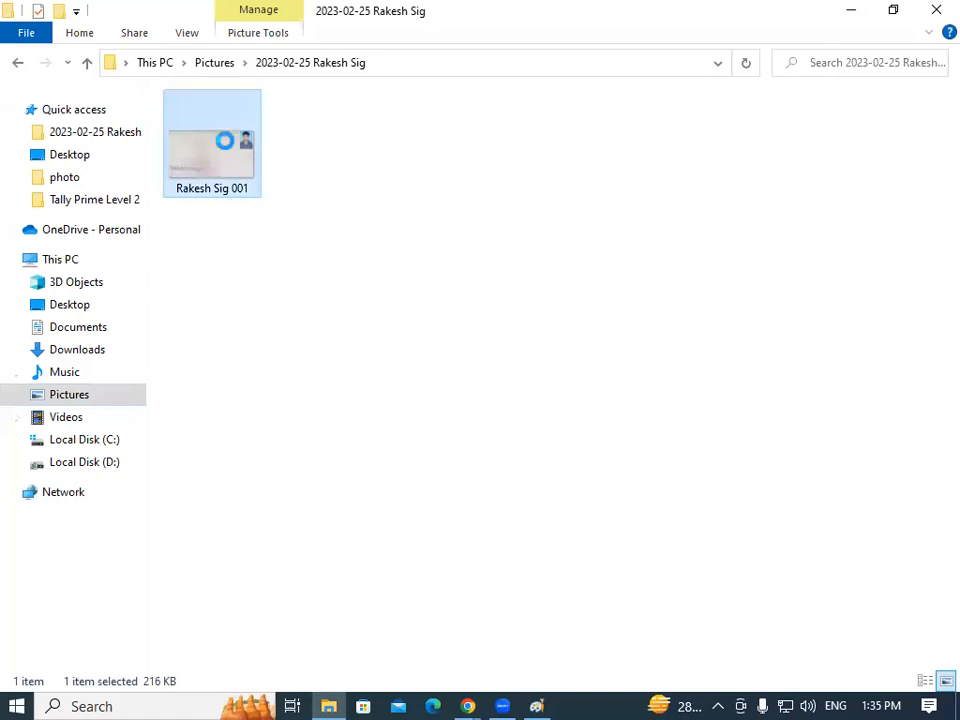
right_click(225, 148)
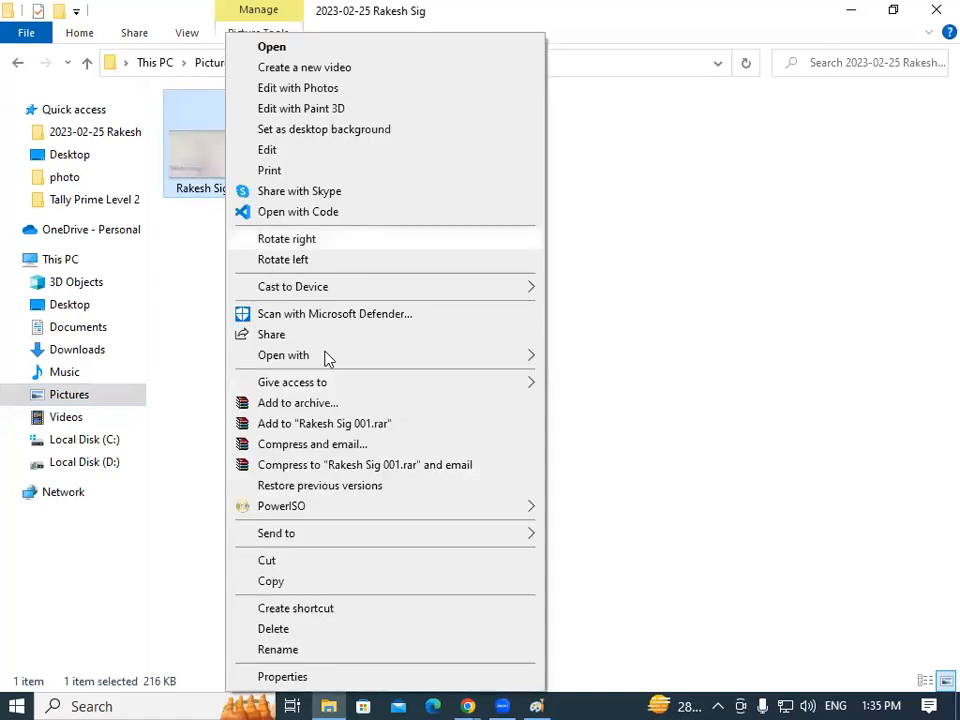
mouse_move(326, 356)
left_click(580, 396)
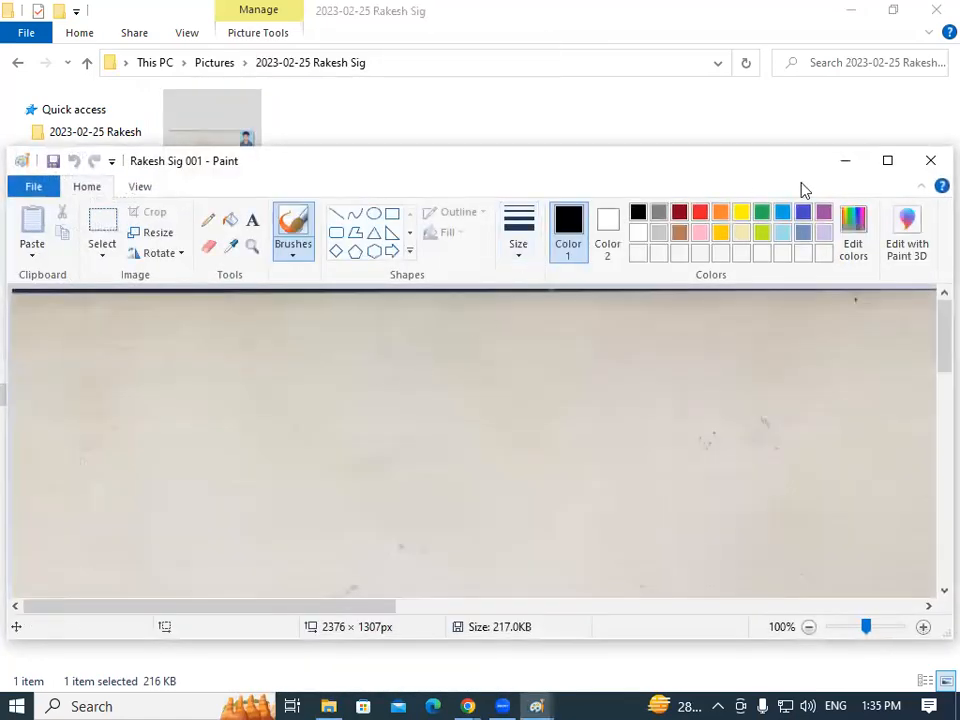
left_click(887, 160)
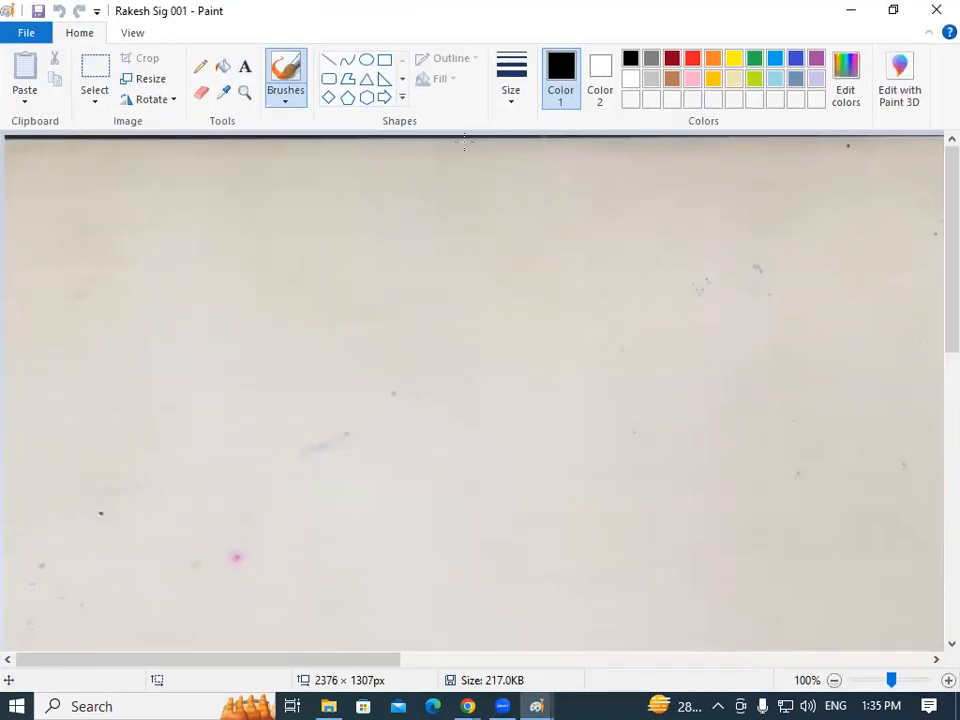
Halve the signature scan twice at 50% to shrink it from 2376 × 1307 to 594 × 327 px.
left_click(146, 79)
left_click_drag(249, 178, 152, 175)
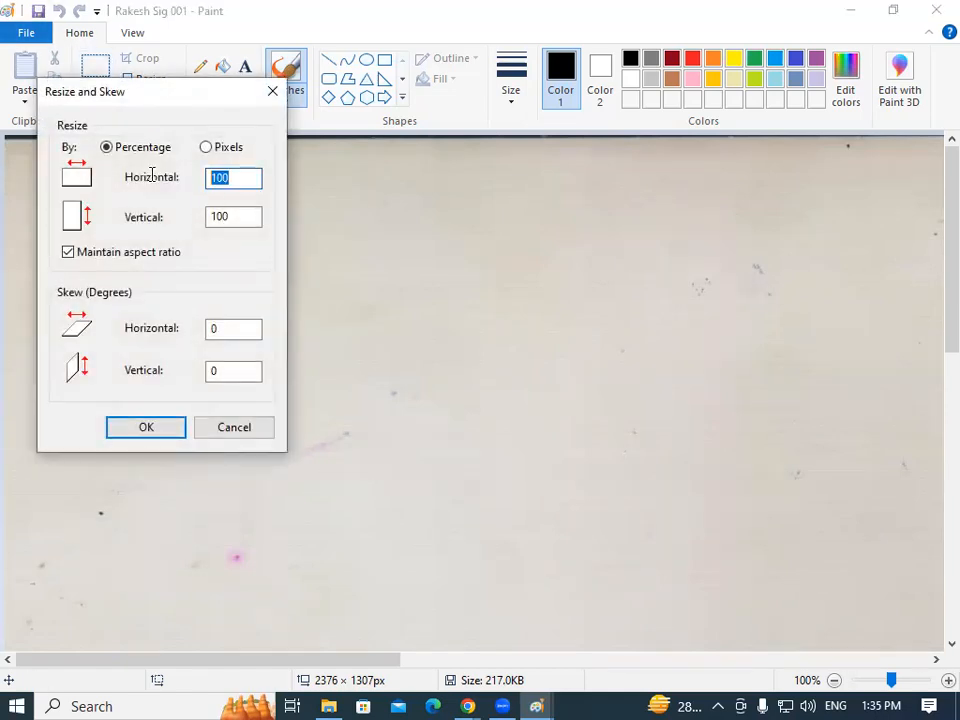
type("50")
key("Return")
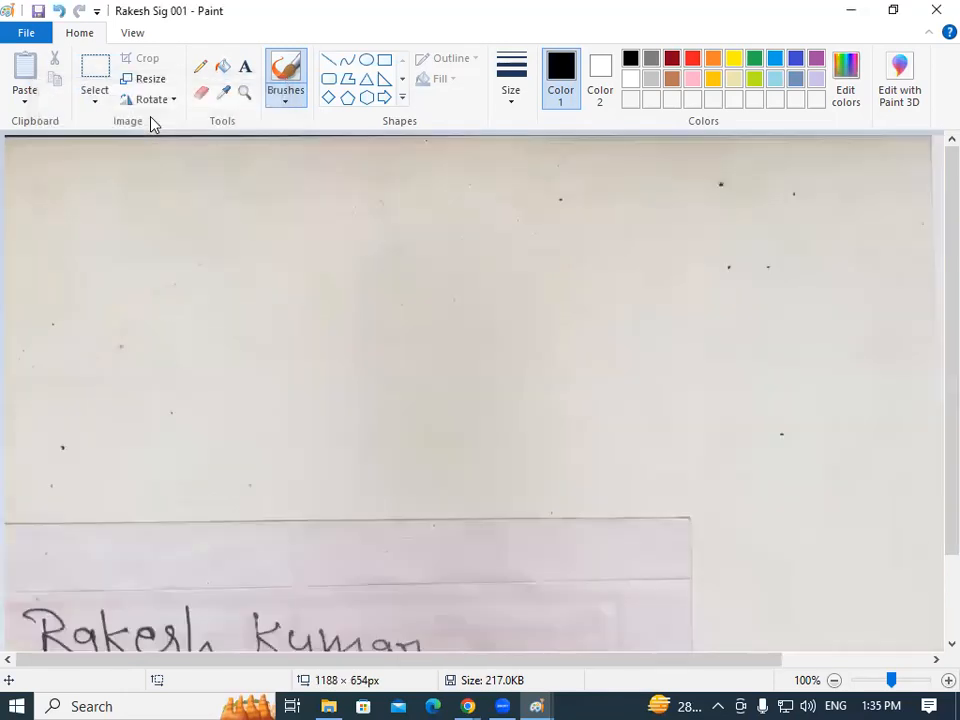
left_click(148, 79)
left_click_drag(236, 182, 150, 163)
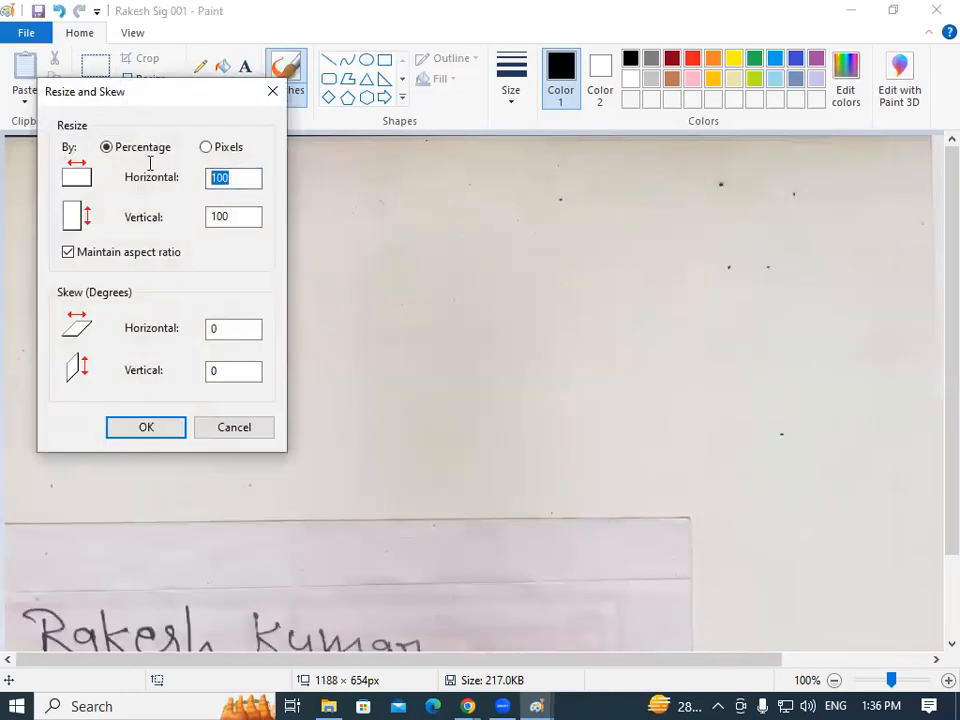
type("50")
key("Return")
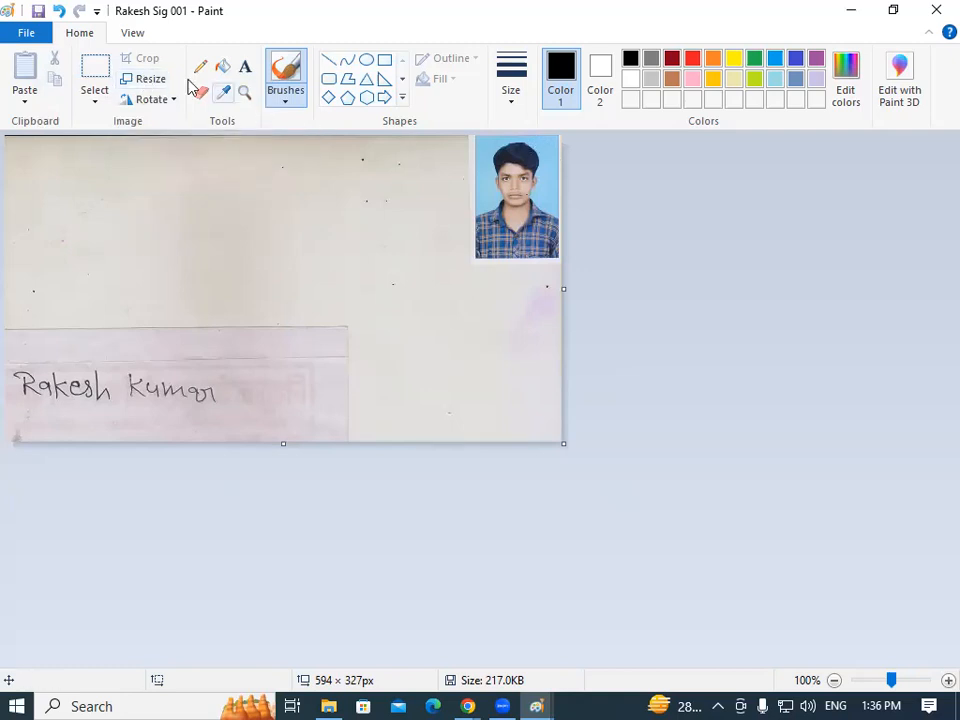
left_click(150, 82)
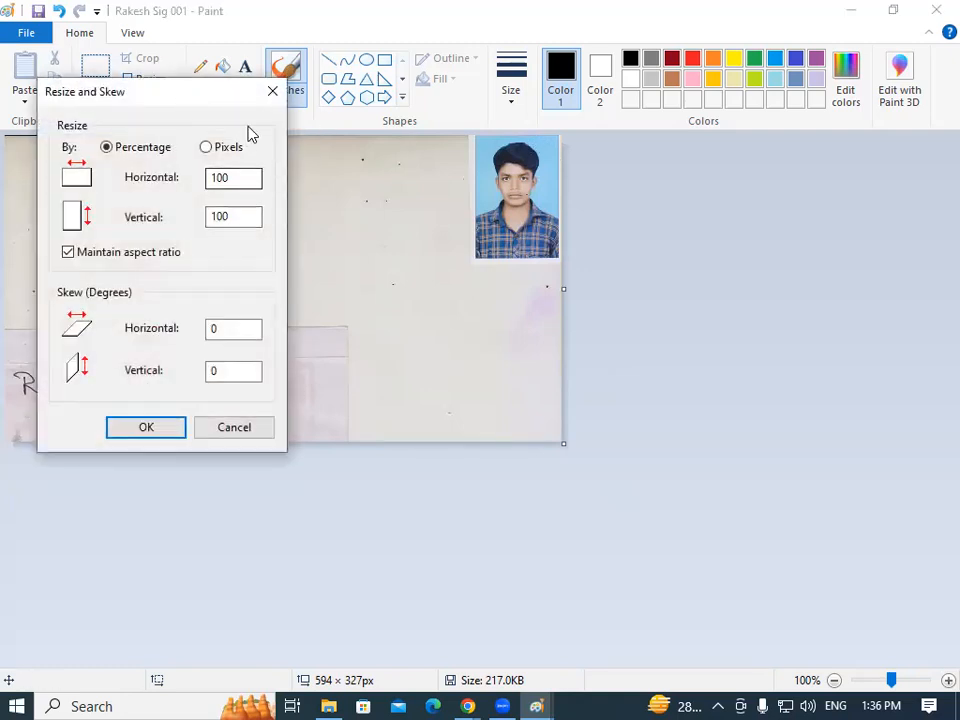
left_click(272, 91)
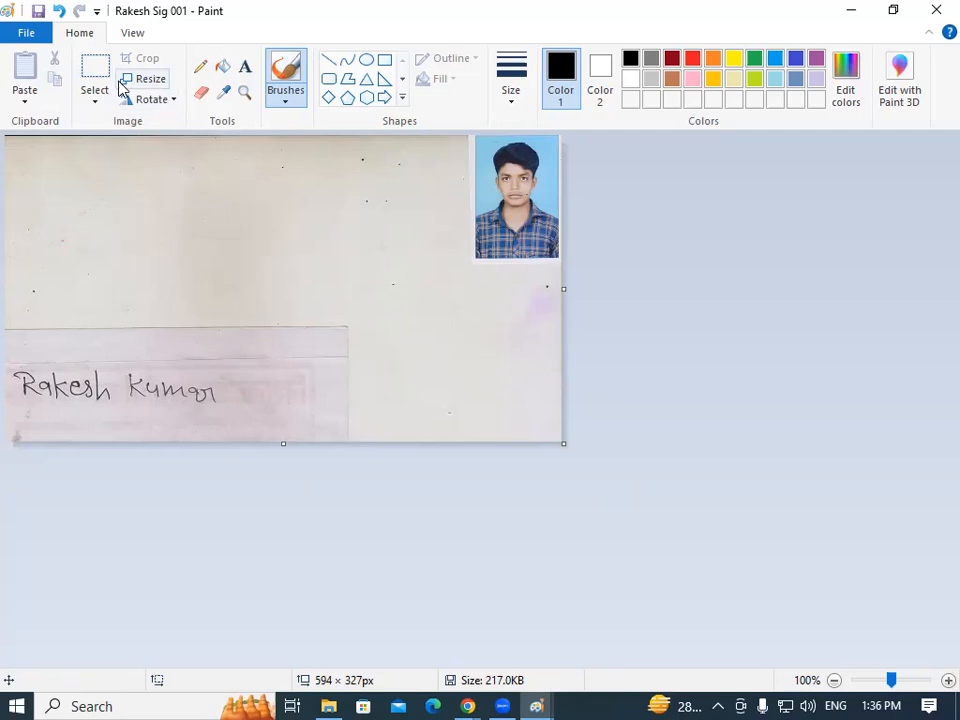
Crop the scan to a 256 × 77 rectangle around the handwritten signature.
left_click(93, 103)
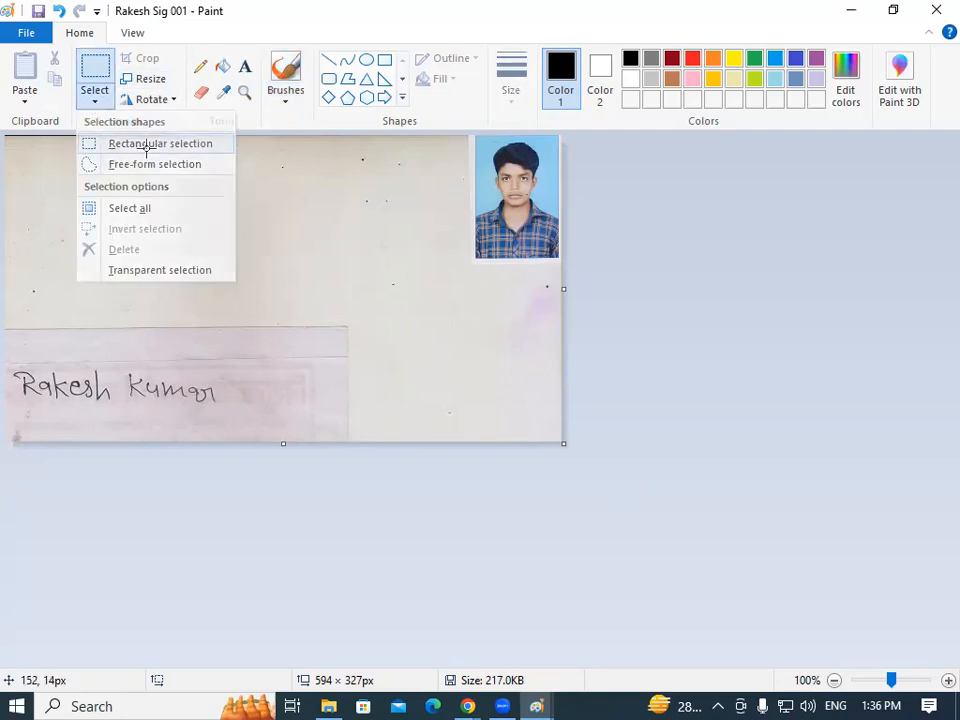
left_click(146, 147)
left_click_drag(40, 379, 248, 422)
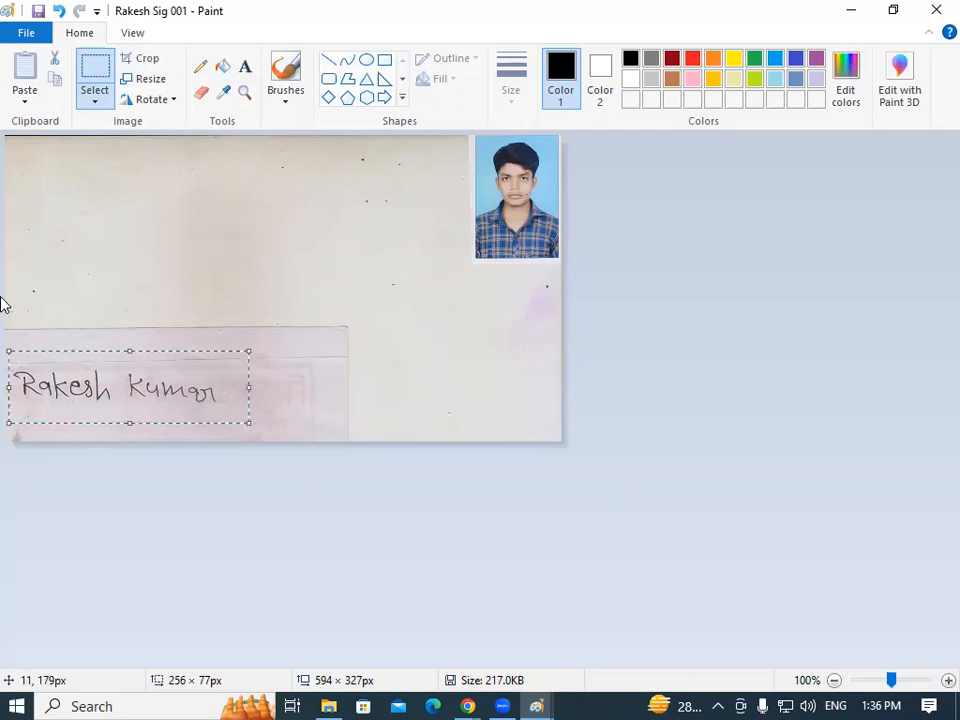
left_click(143, 62)
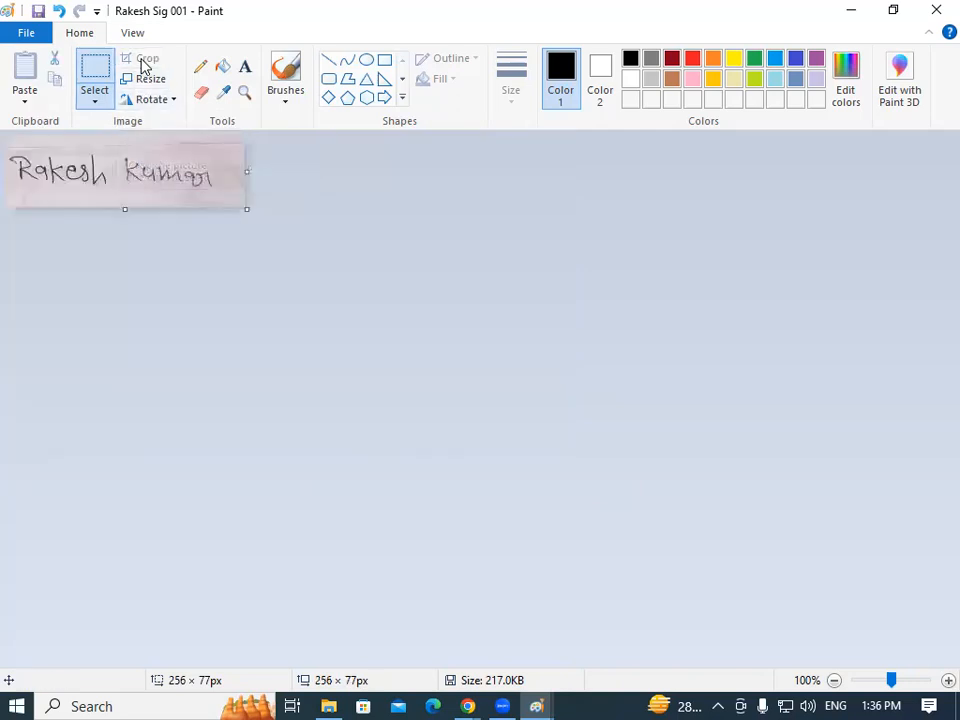
Save the signature crop as a JPEG in Desktop > Website, then undo the crop.
left_click(36, 36)
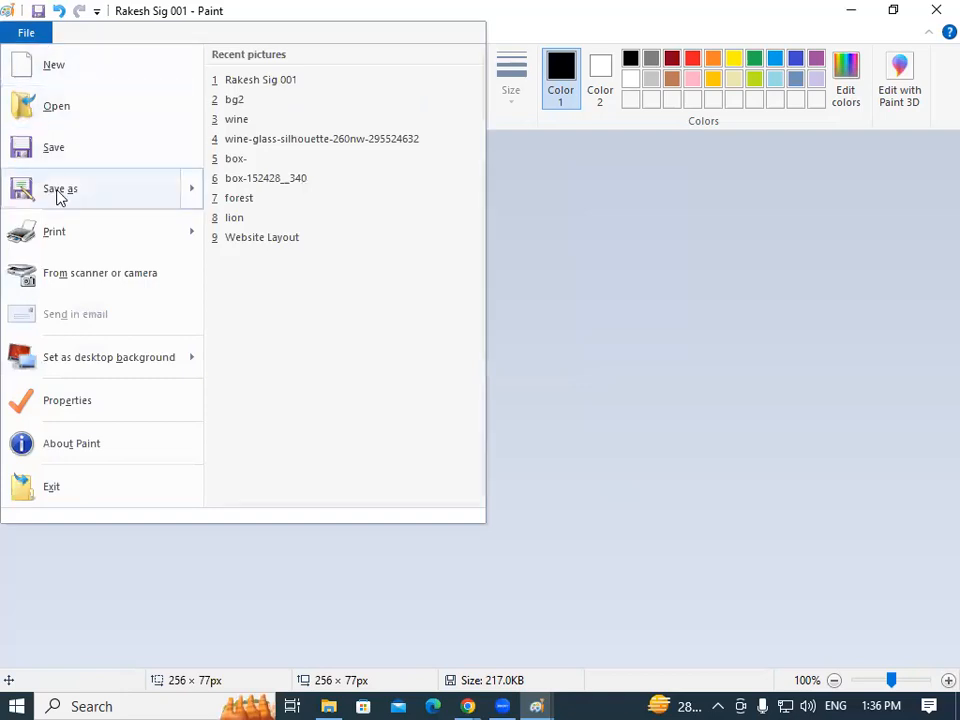
left_click(58, 192)
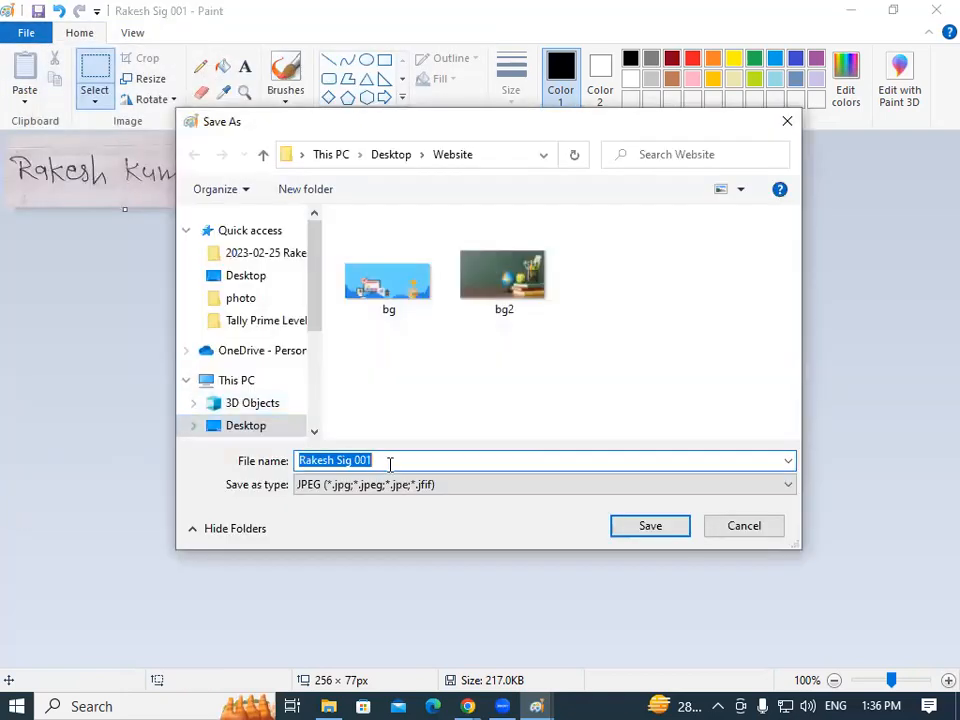
left_click(636, 529)
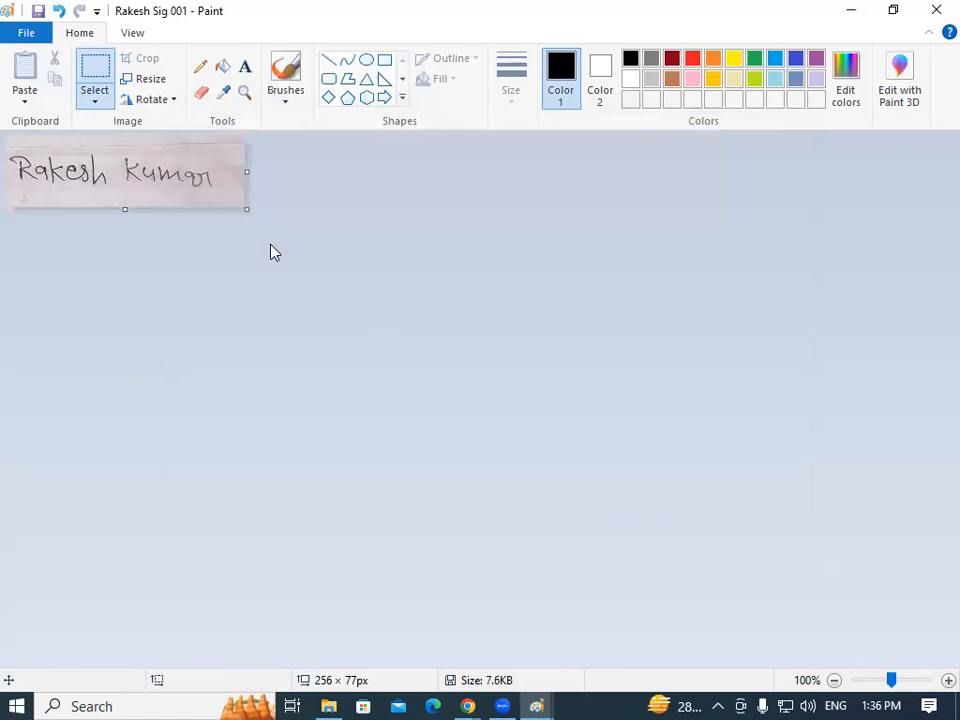
key("ctrl+z")
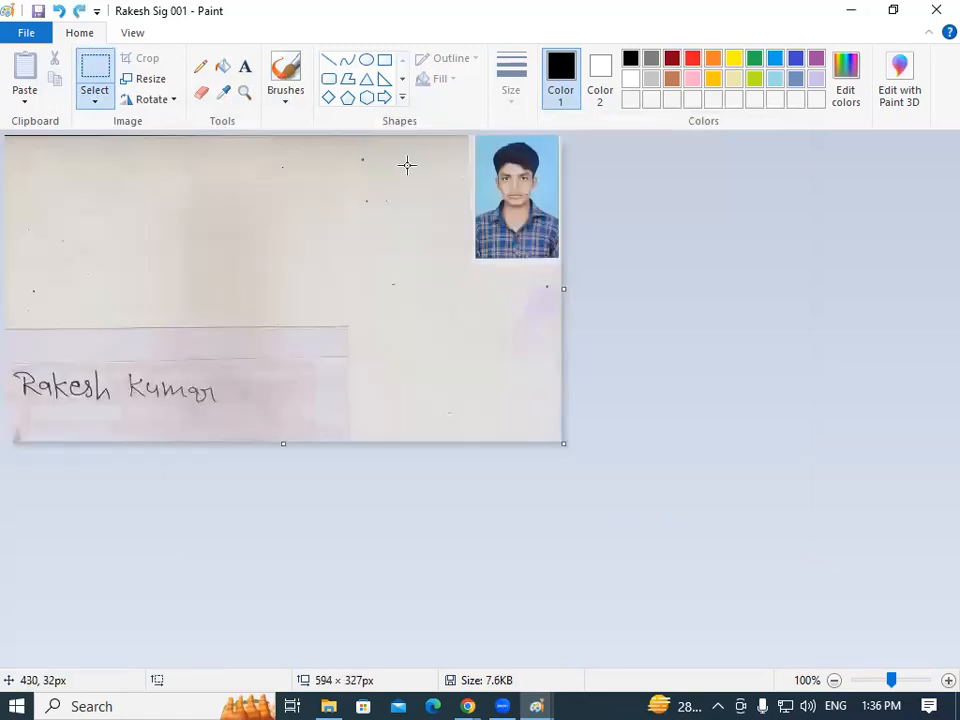
Crop the 91 × 120 passport photo, save it as a JPEG in Website, and restore the scan.
left_click_drag(475, 135, 559, 248)
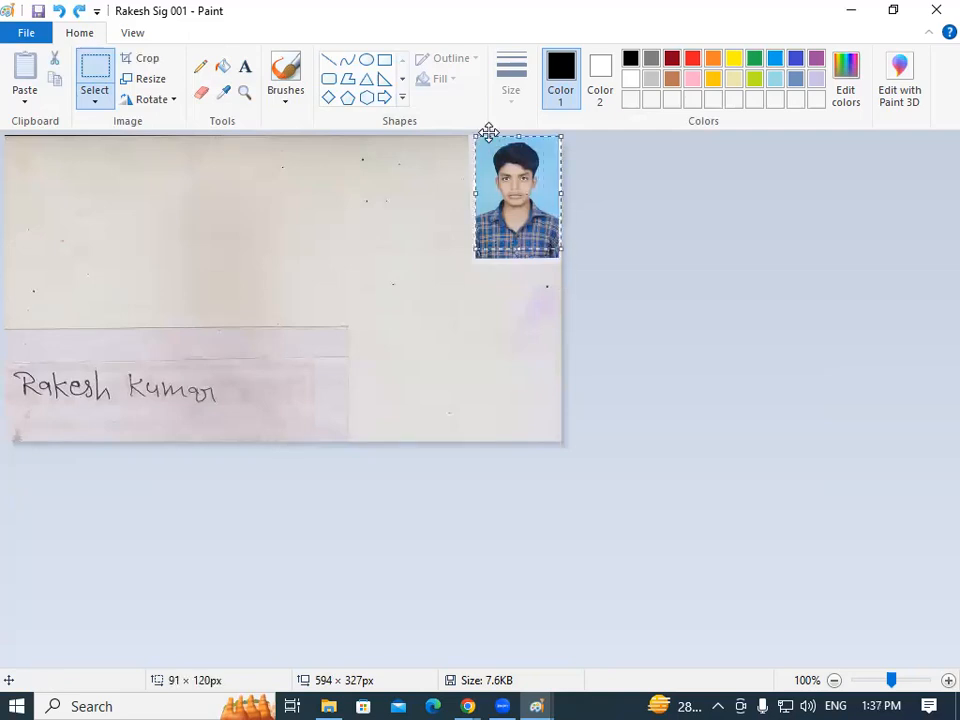
left_click(146, 60)
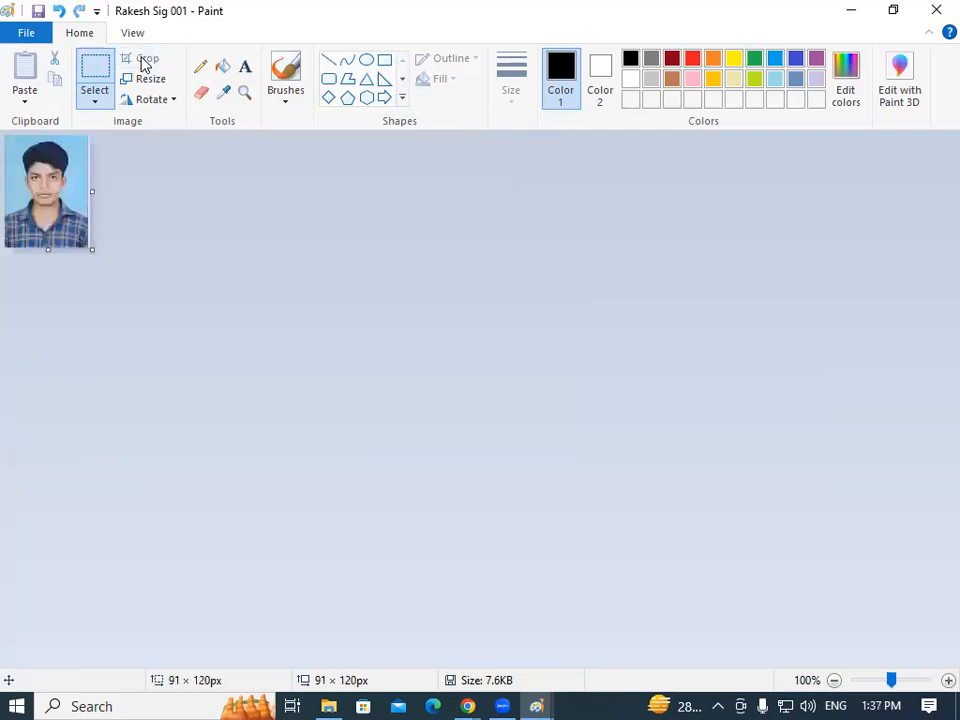
left_click(28, 34)
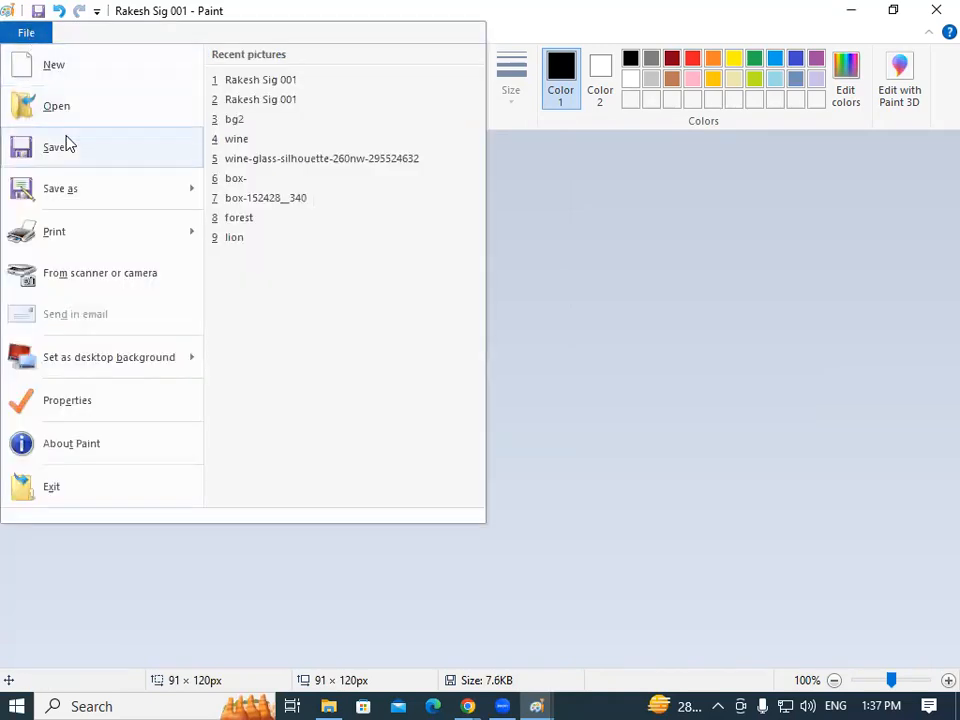
left_click(109, 203)
left_click(380, 460)
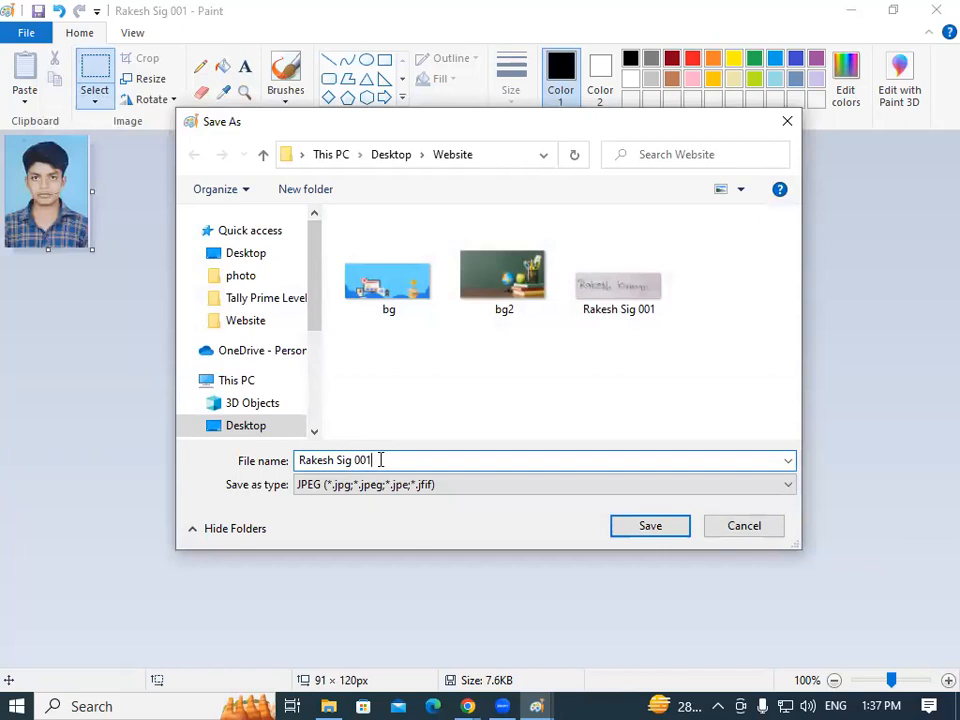
key("BackSpace")
key("BackSpace")
key("BackSpace")
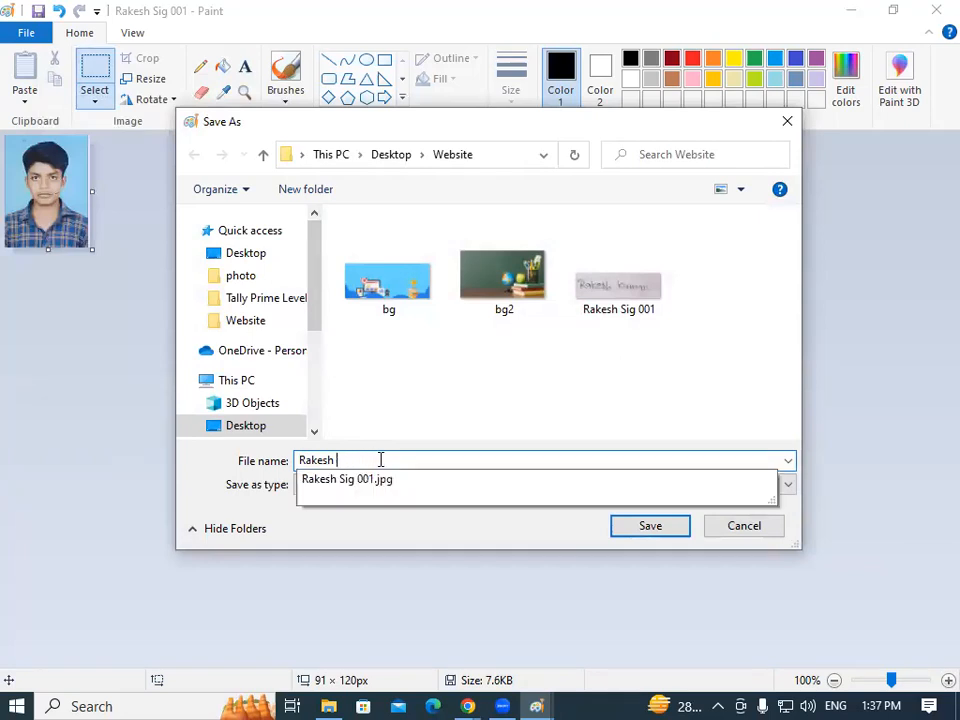
type("p")
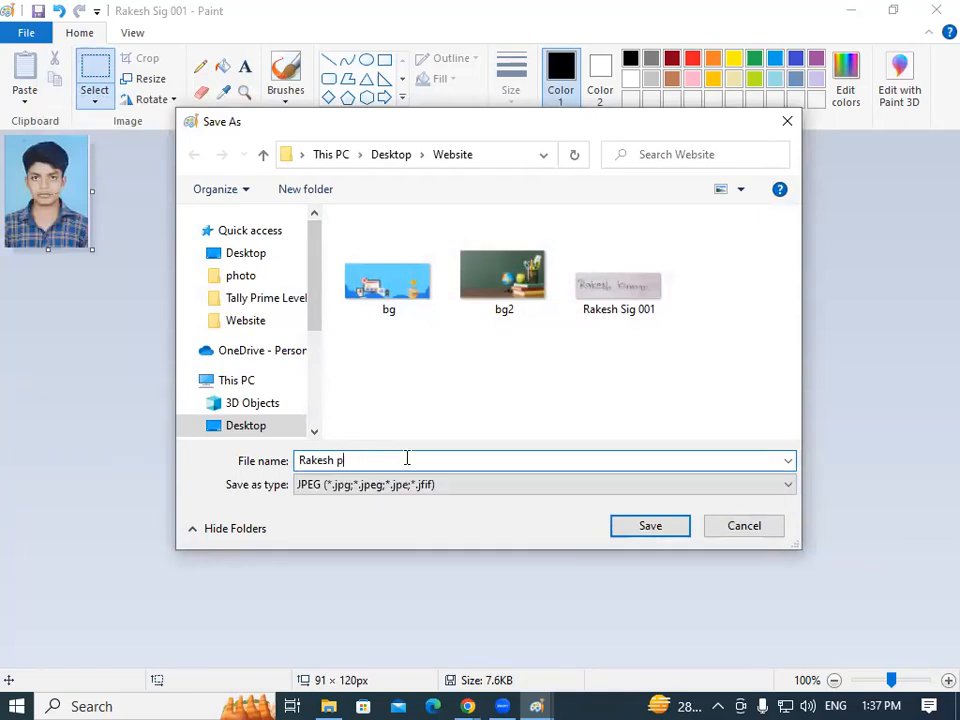
left_click(646, 530)
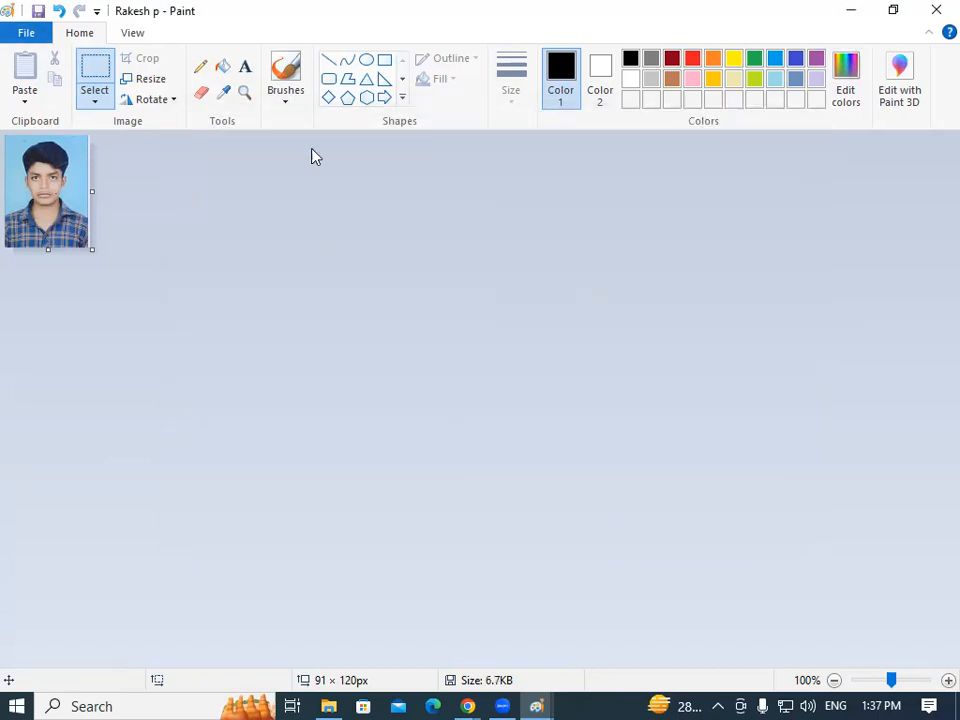
key("ctrl+v")
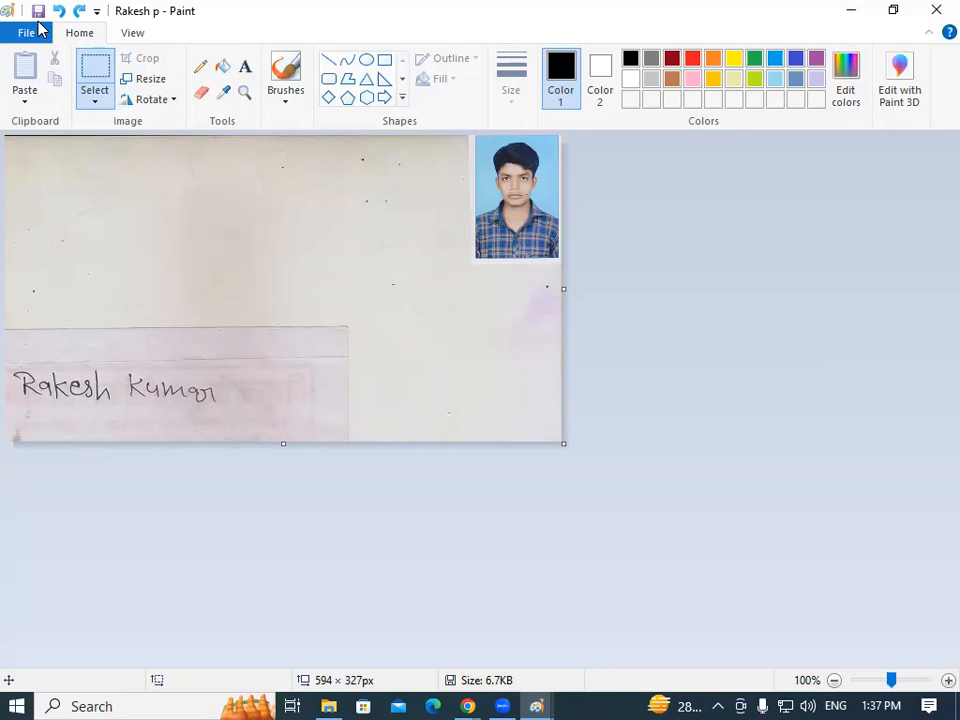
Close Paint without saving and locate the dated signature folder in Pictures.
left_click(935, 12)
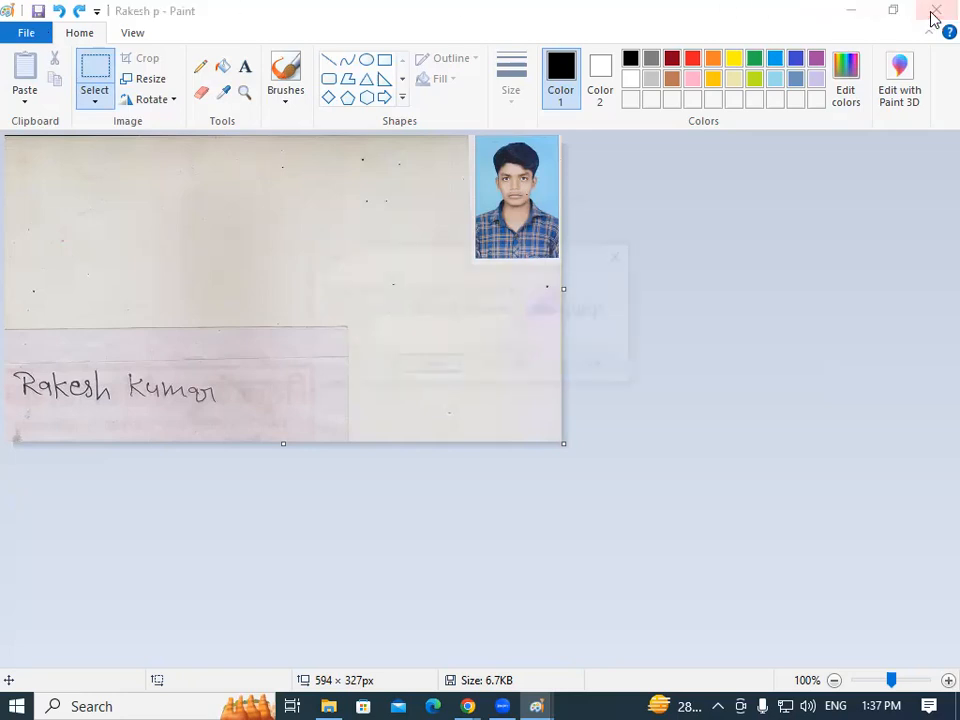
left_click(513, 368)
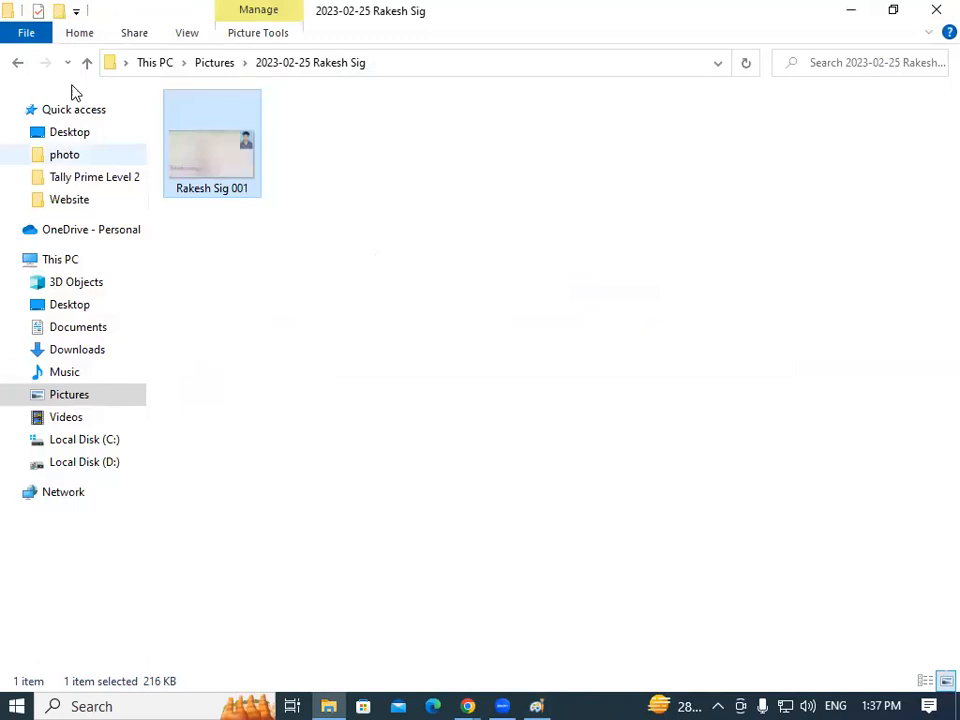
left_click(72, 395)
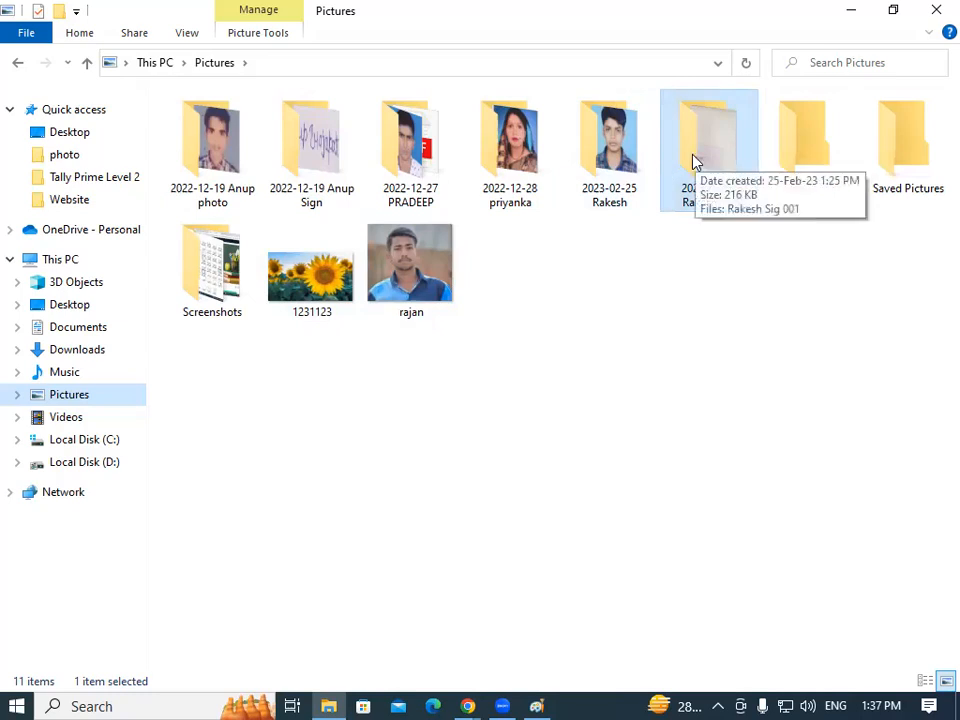
left_click(70, 305)
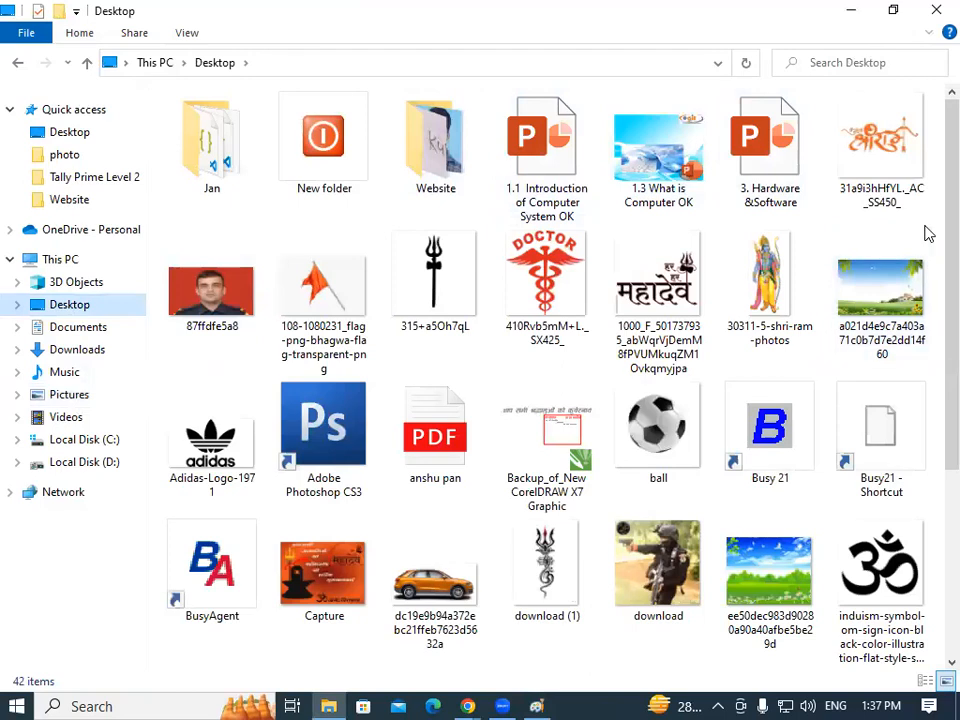
scroll(934, 300, "down", 3)
scroll(933, 371, "down", 2)
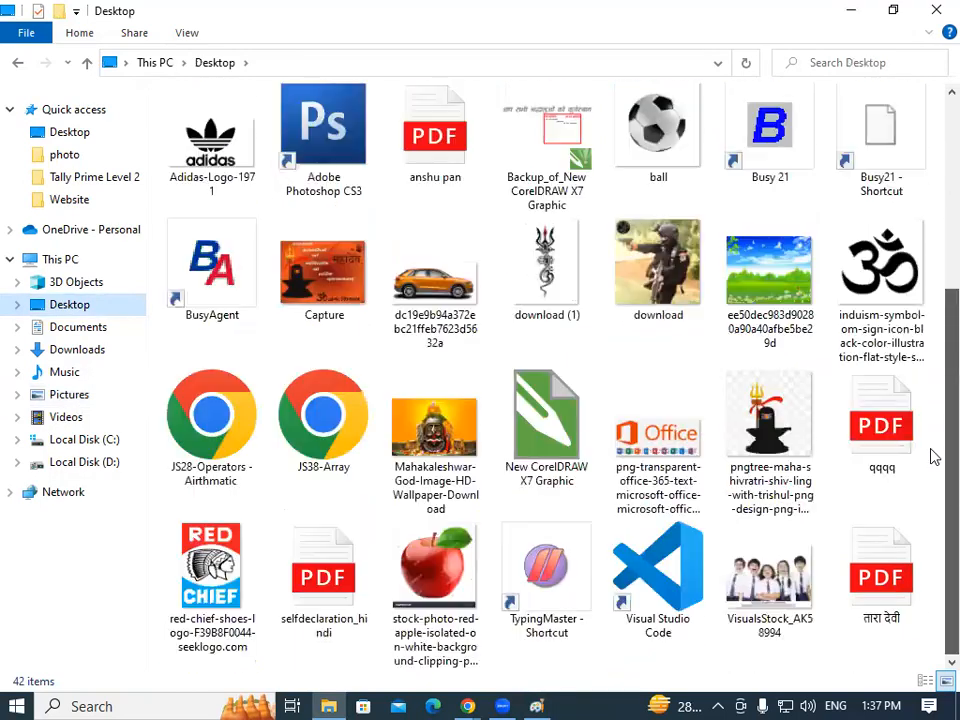
scroll(933, 392, "up", 6)
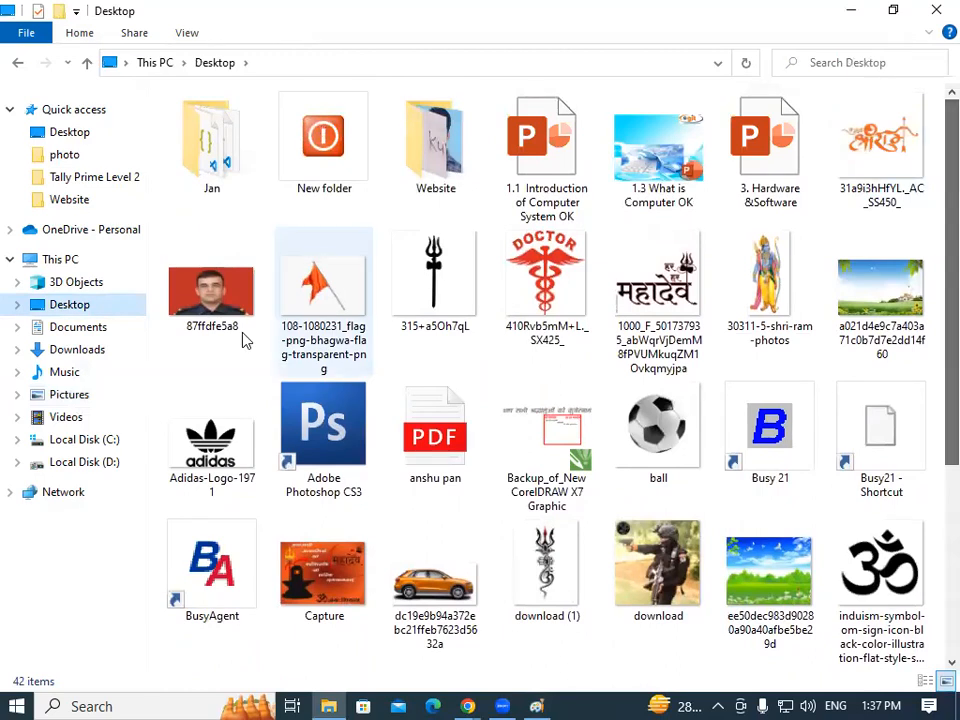
left_click(70, 396)
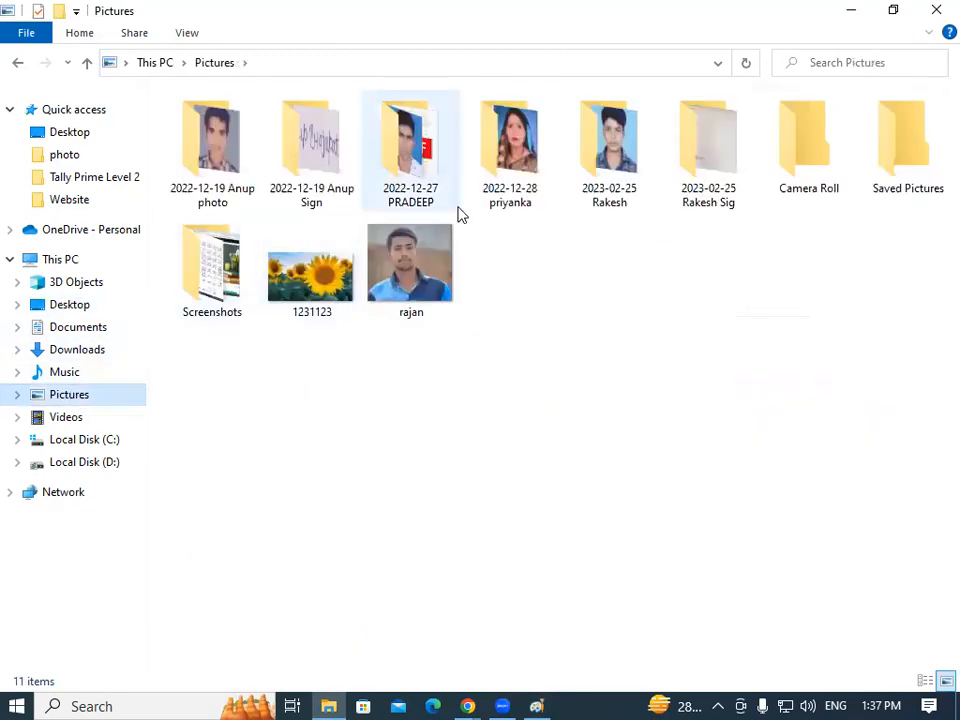
double_click(707, 171)
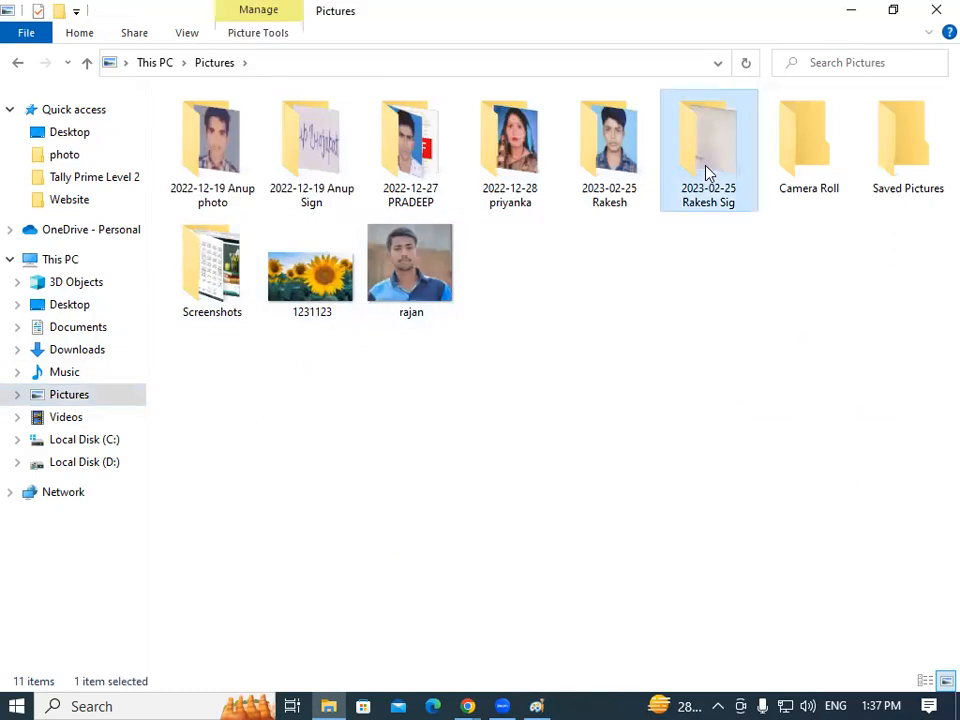
Return to the dated folder and open the original signature scan in Paint.
left_click(17, 62)
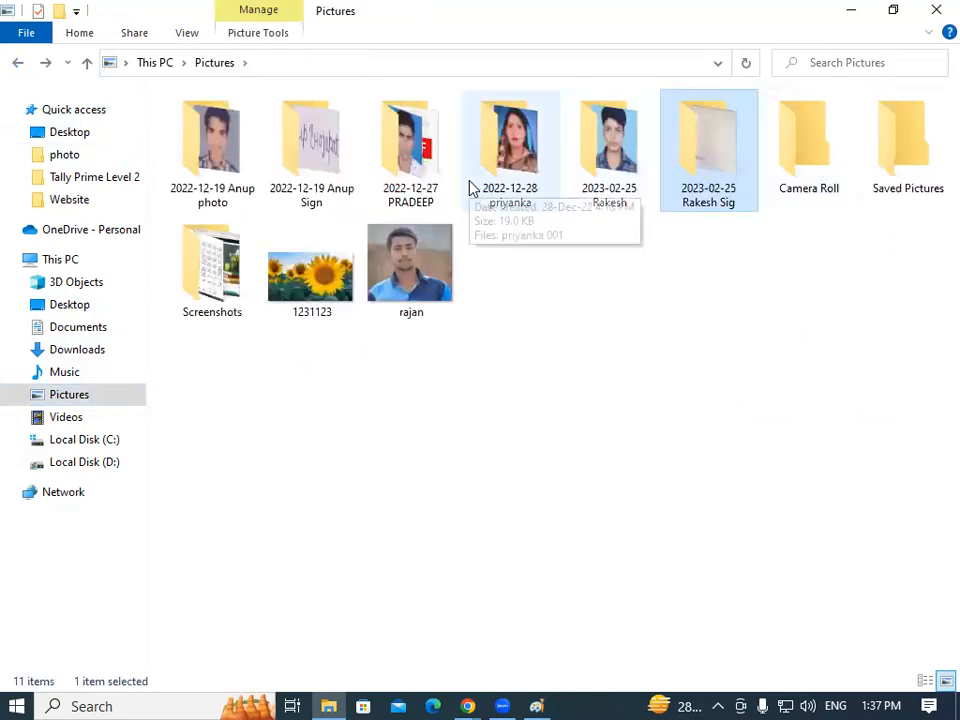
left_click(74, 352)
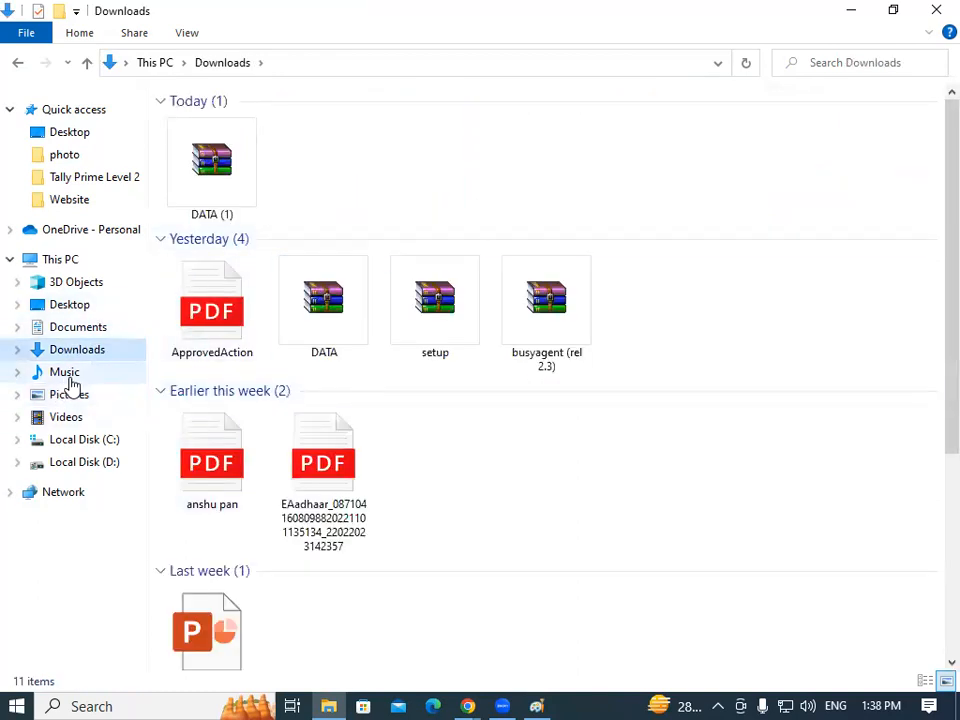
left_click(76, 396)
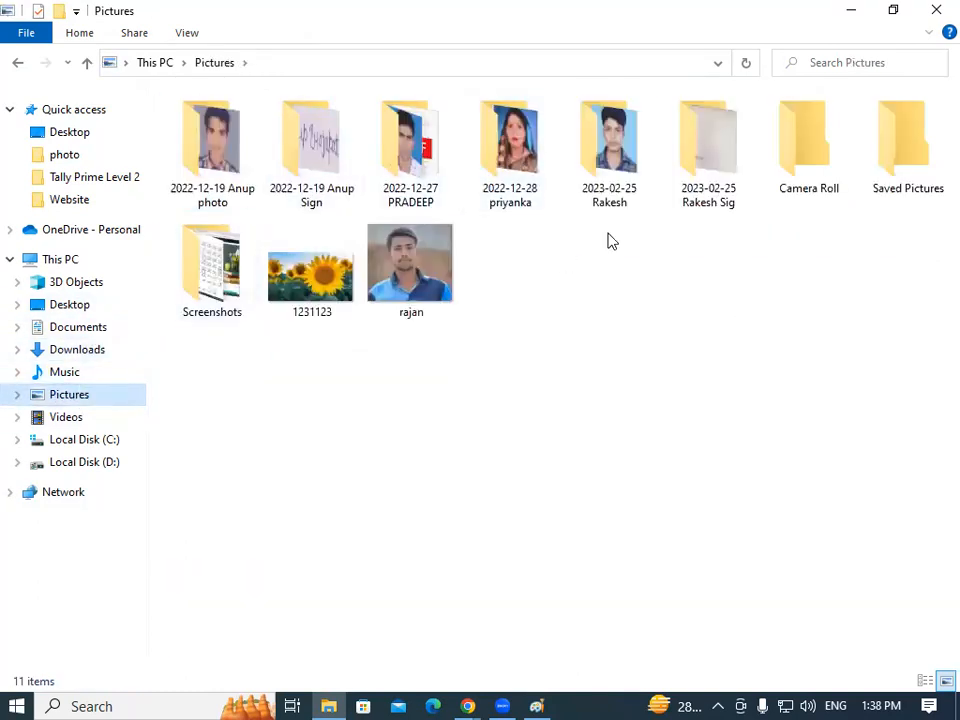
double_click(715, 155)
left_click(216, 178)
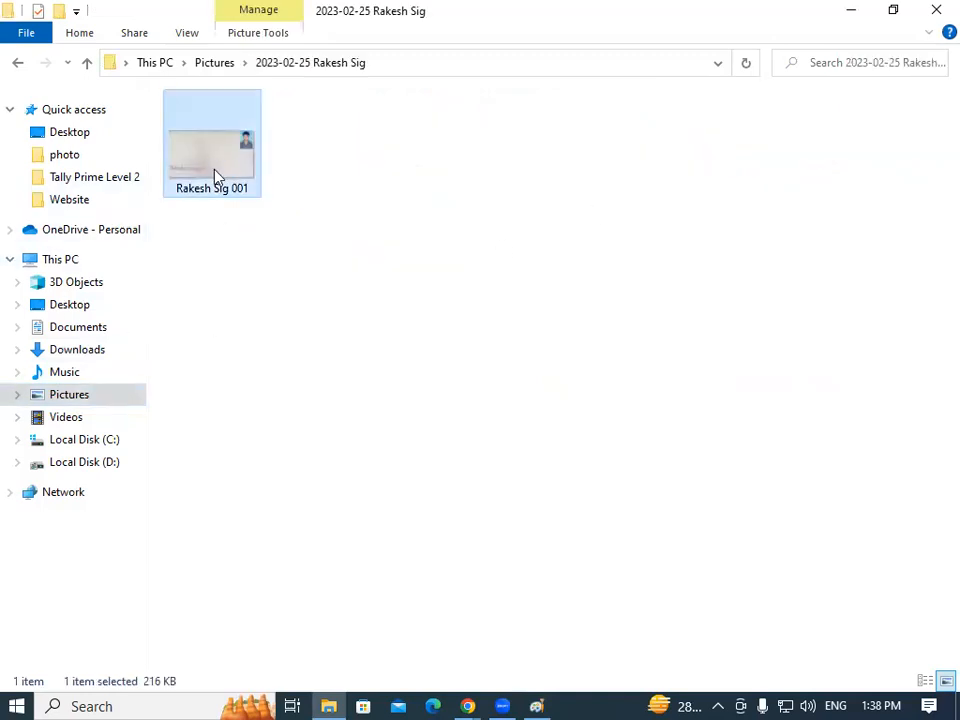
right_click(214, 176)
mouse_move(416, 358)
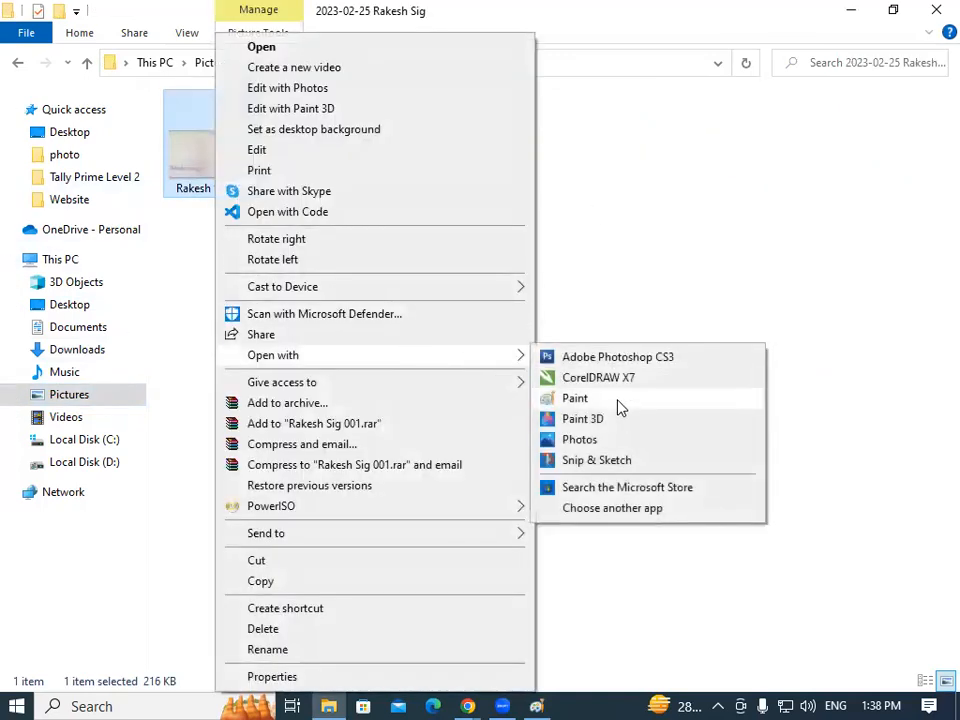
left_click(617, 398)
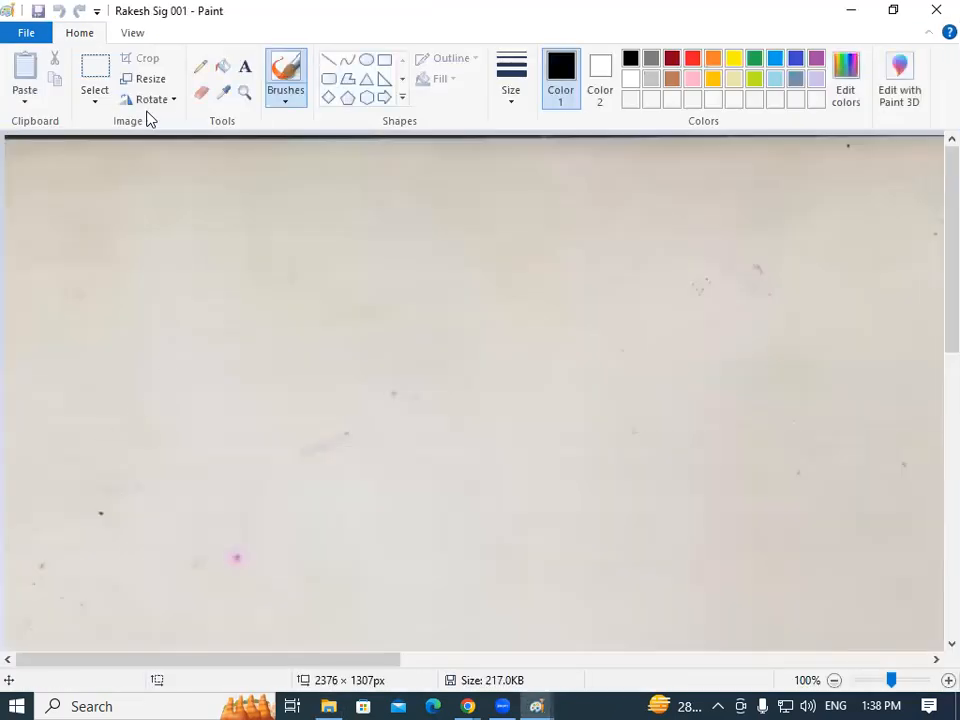
Resize the scan to 20% and crop it to the 207 × 57 handwritten signature.
left_click(148, 78)
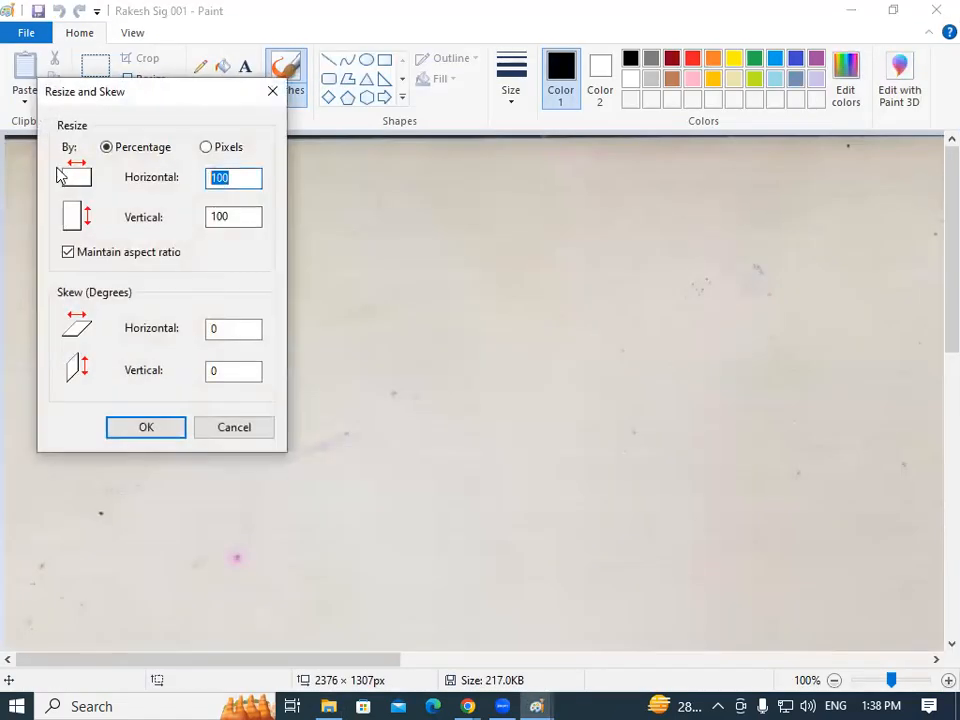
type("20")
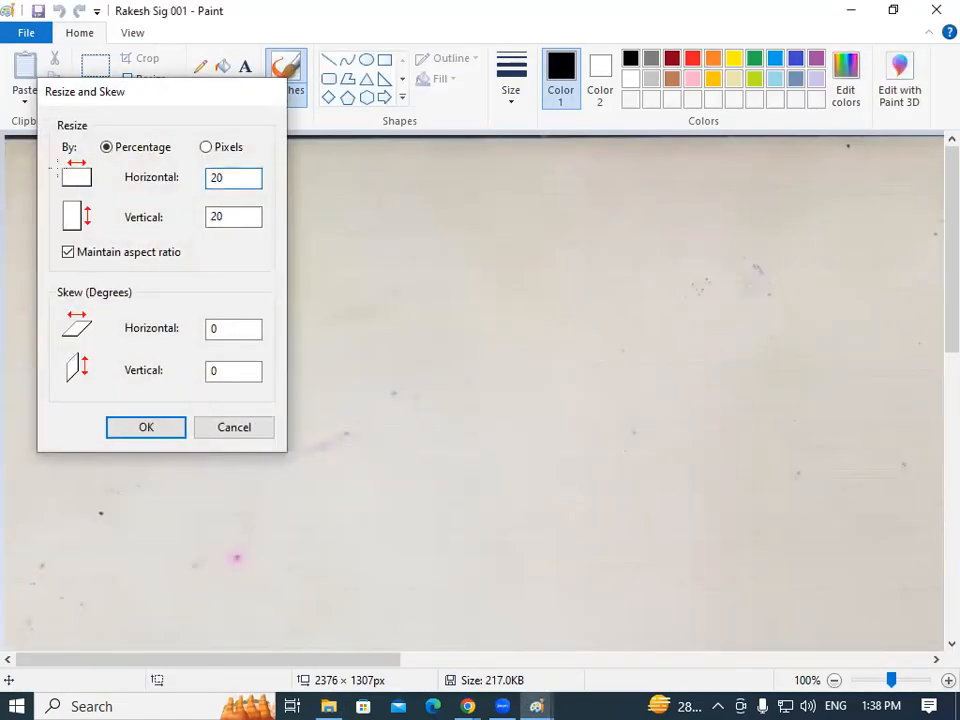
key("Return")
left_click(96, 97)
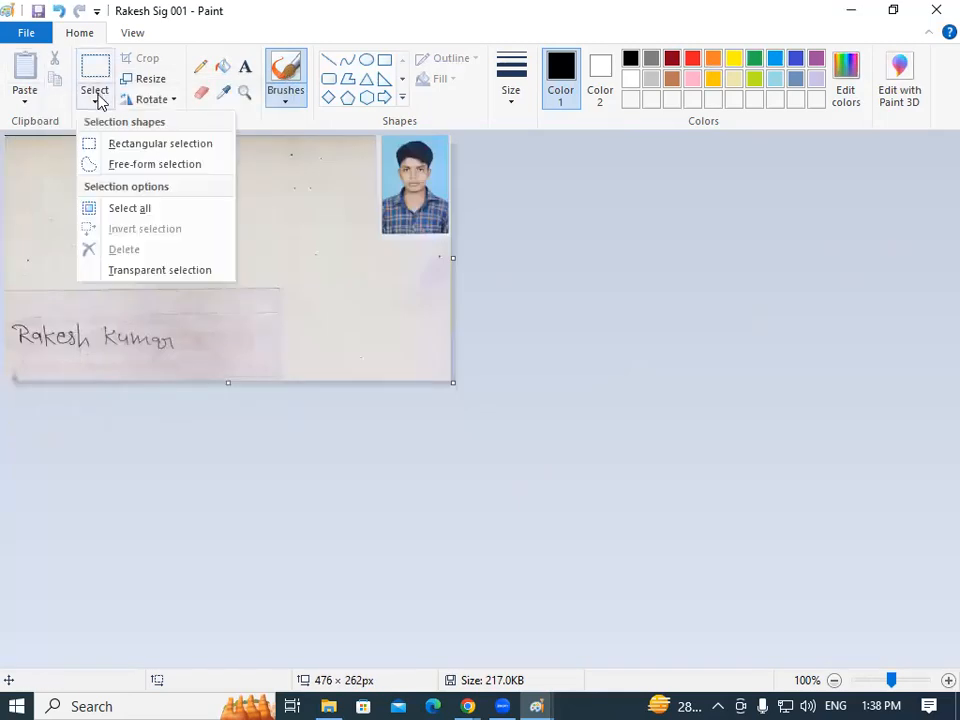
left_click(138, 145)
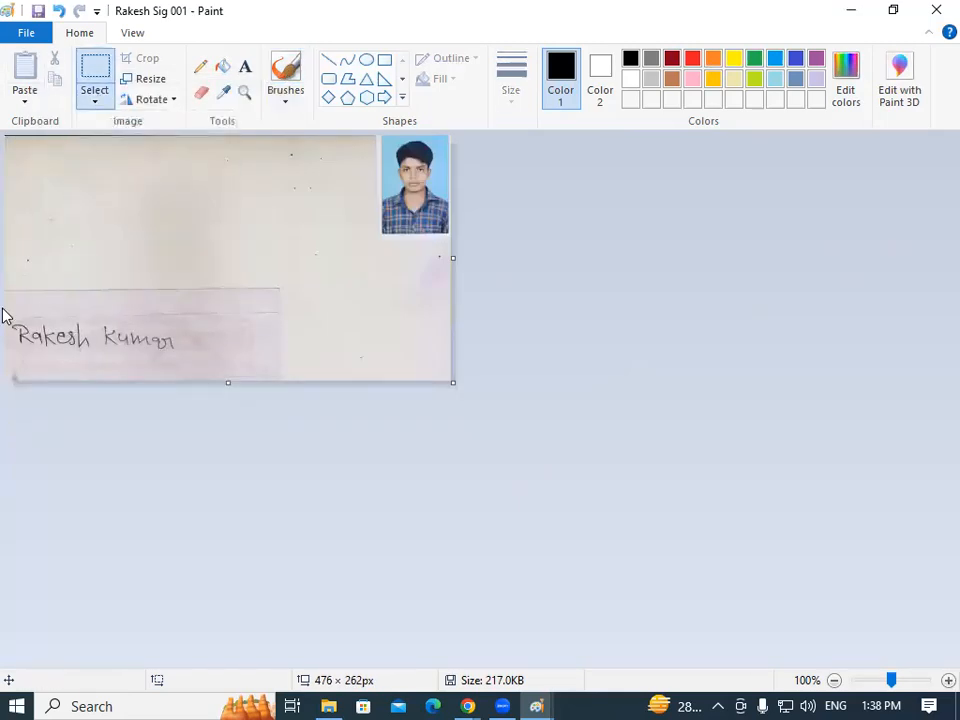
left_click_drag(10, 313, 203, 365)
left_click(148, 60)
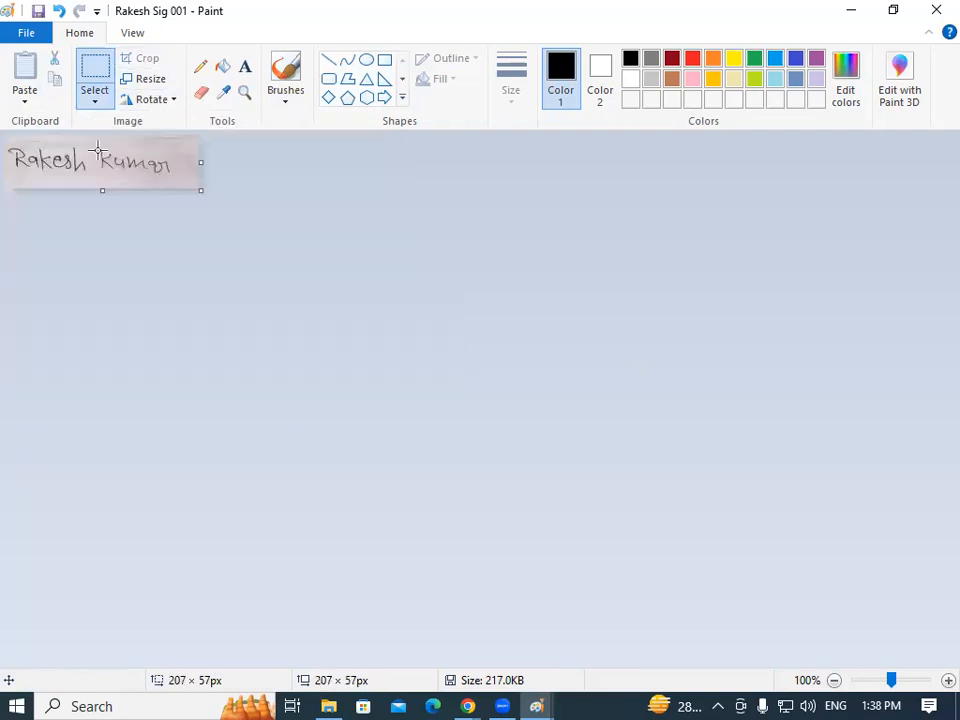
Cancel the Save as dialog without saving and show the Windows desktop.
left_click(30, 34)
left_click(90, 193)
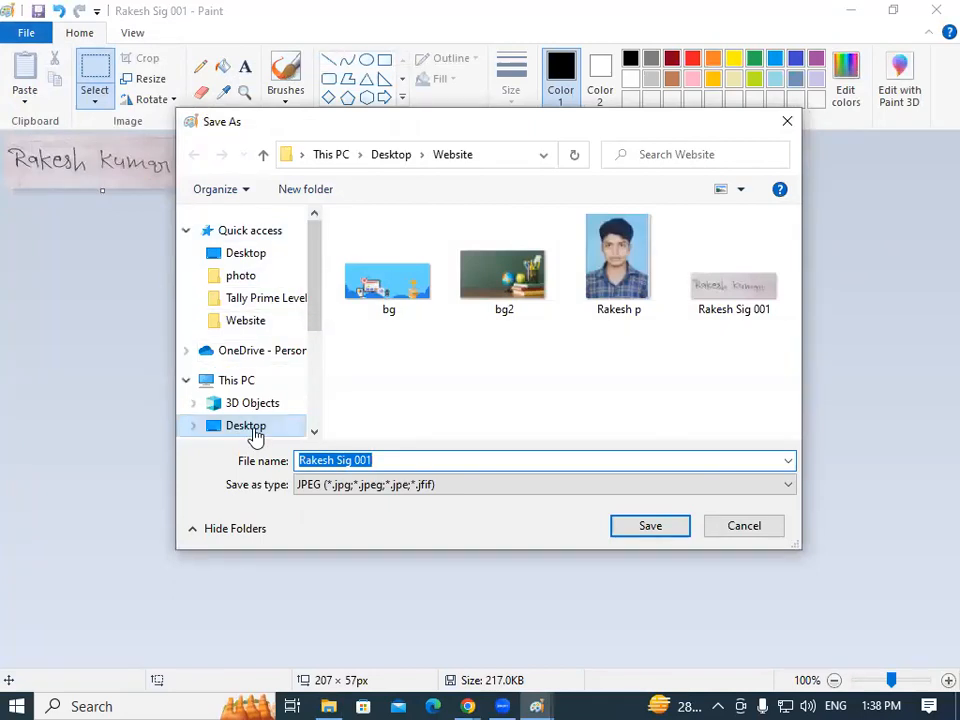
left_click(786, 124)
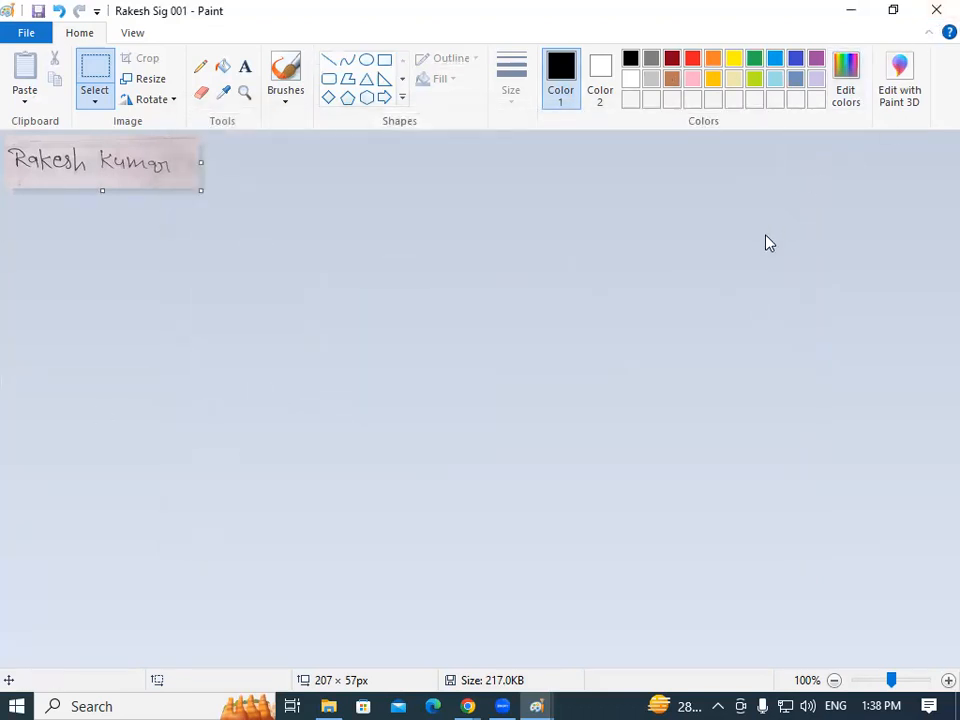
key("super+d")
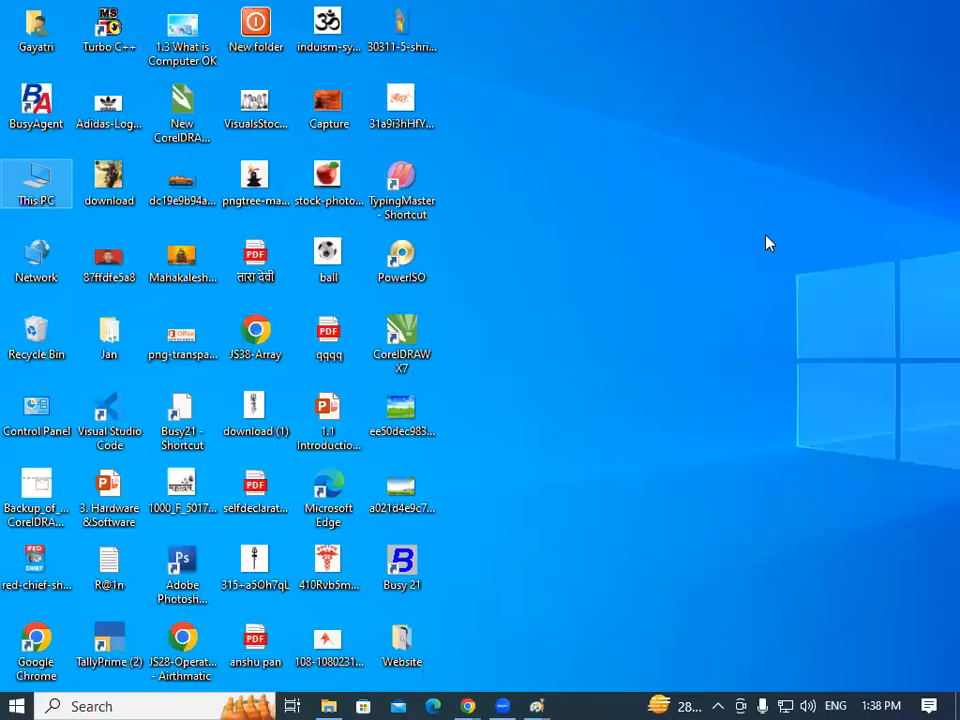
right_click(552, 105)
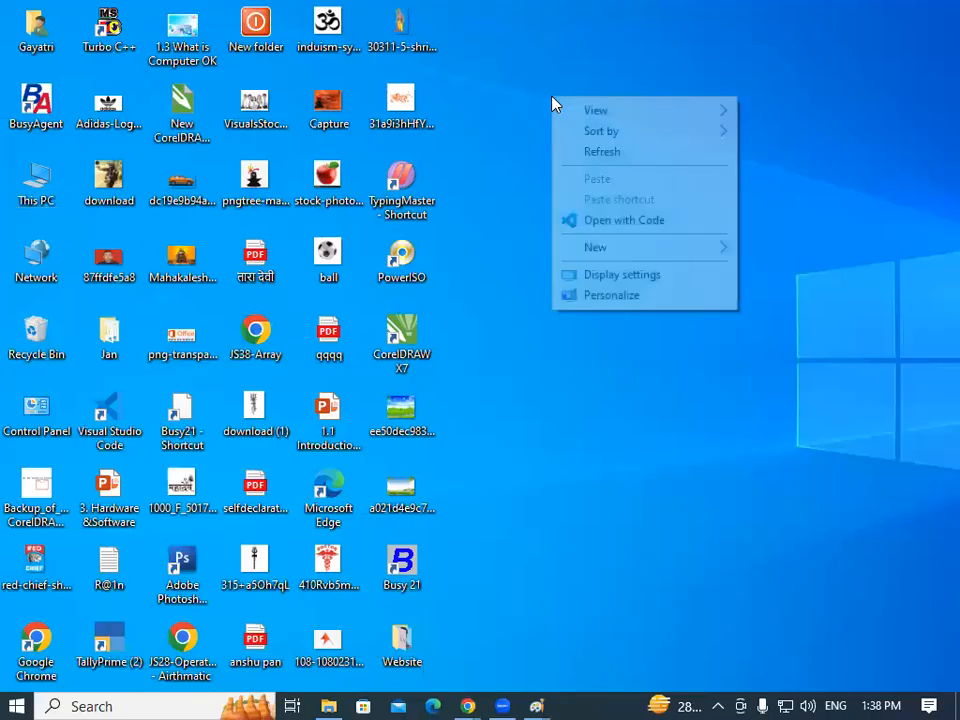
left_click(605, 155)
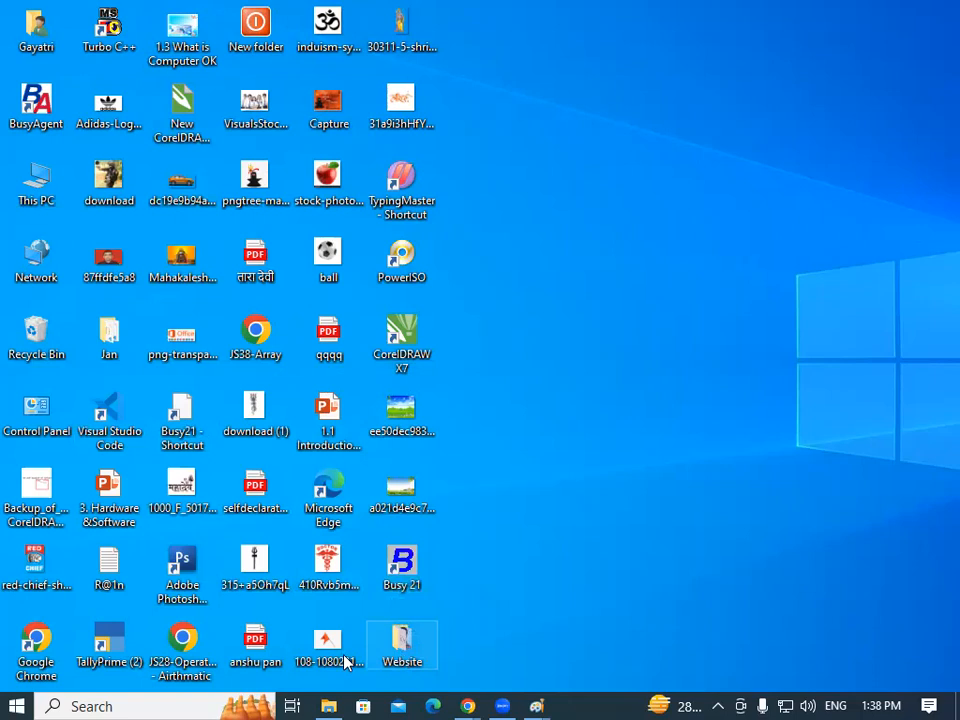
mouse_move(540, 700)
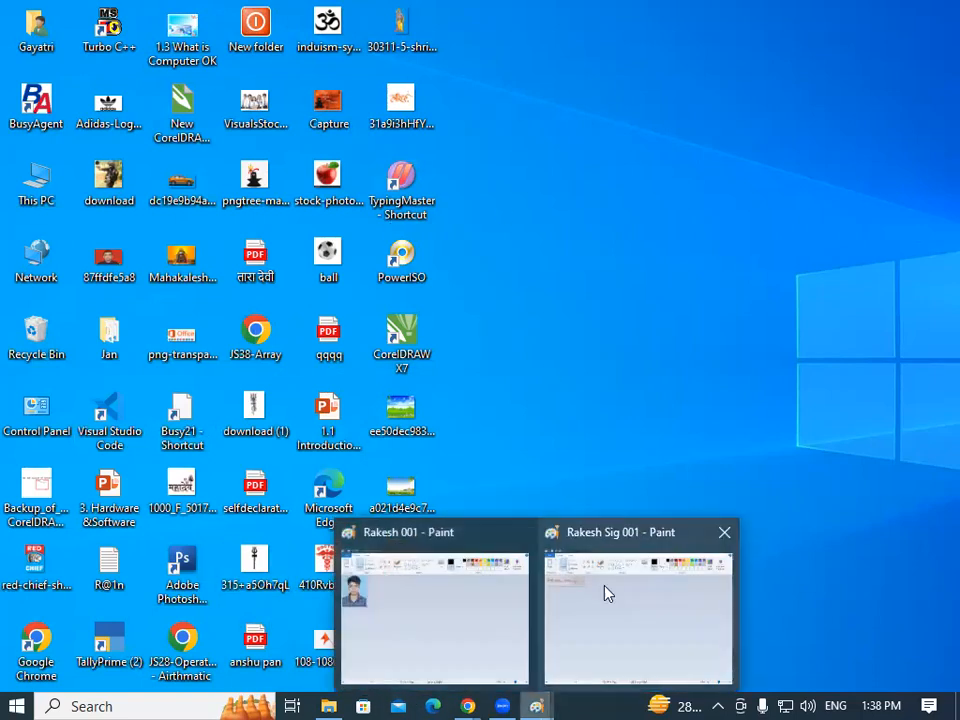
left_click(585, 609)
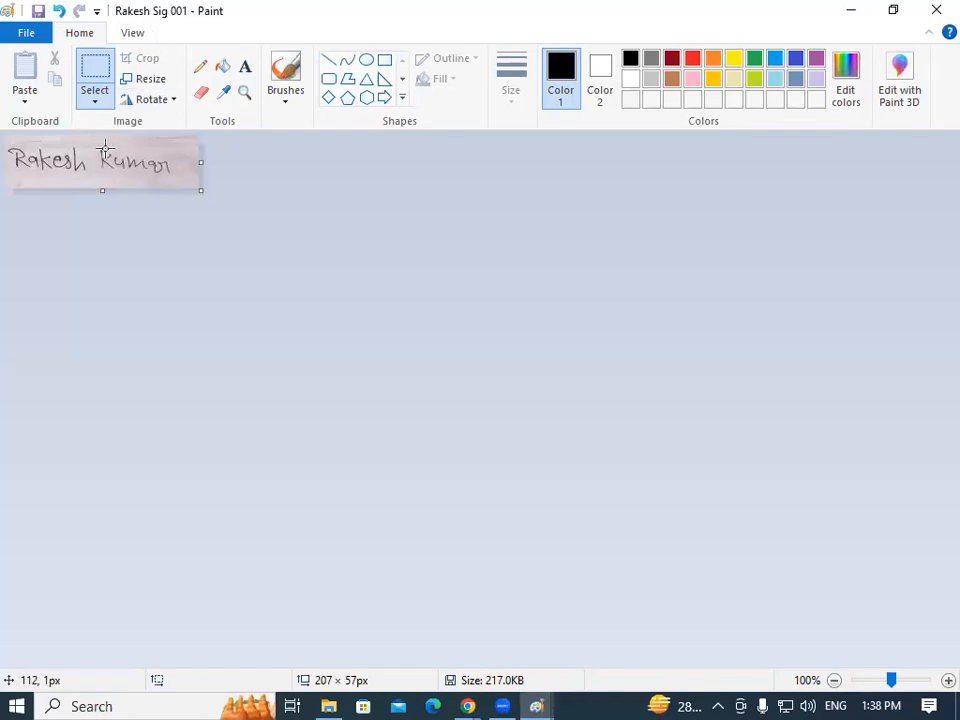
left_click(846, 14)
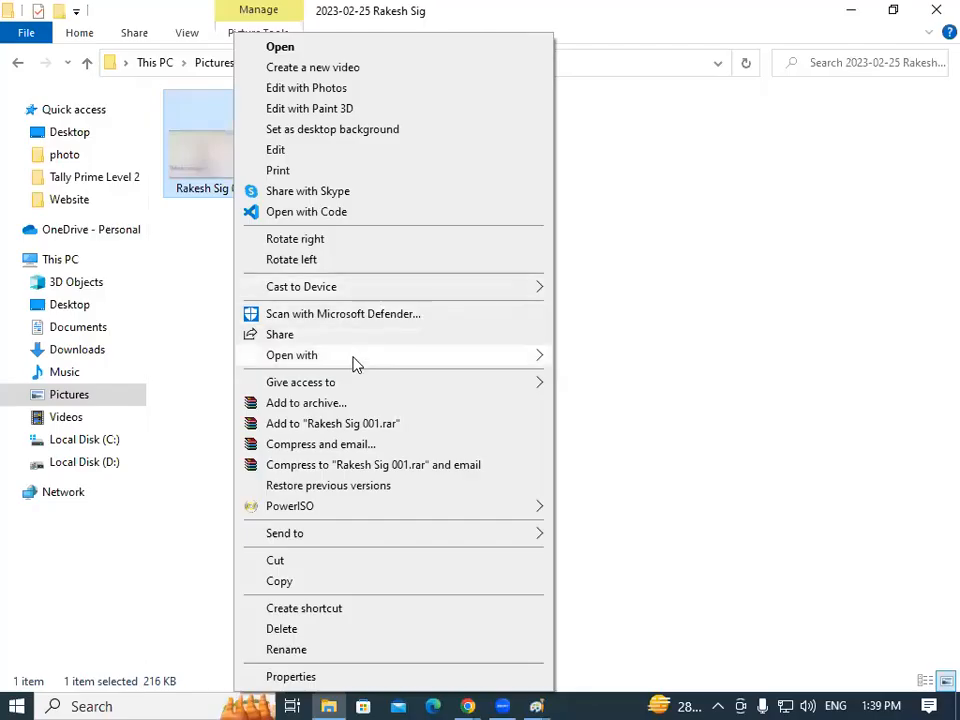
Open the scan in Paint and shrink it to 20%.
mouse_move(441, 369)
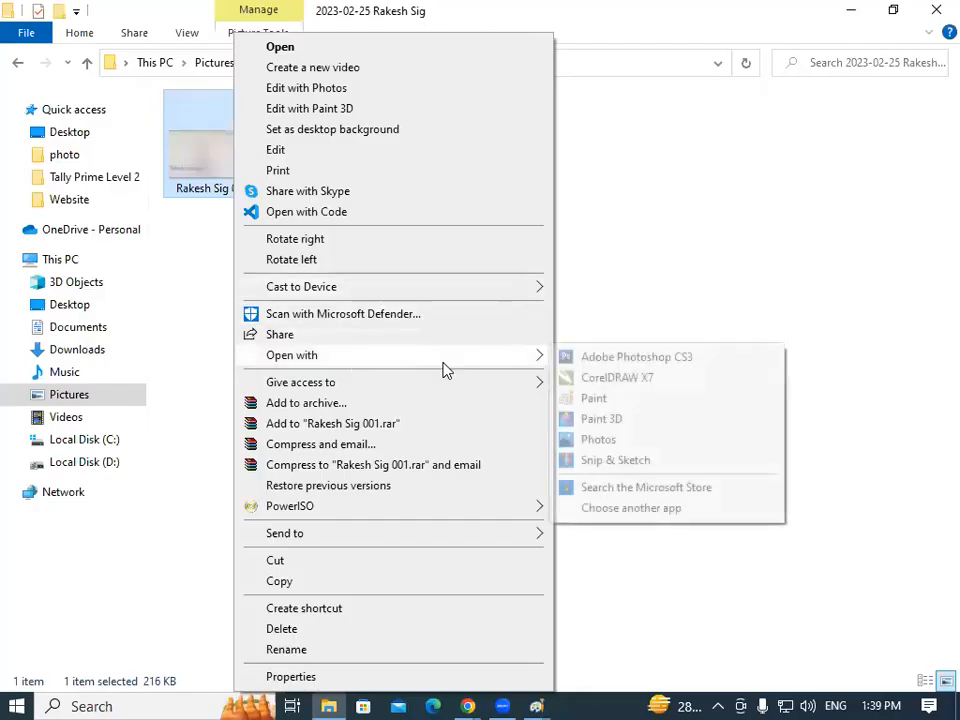
left_click(620, 401)
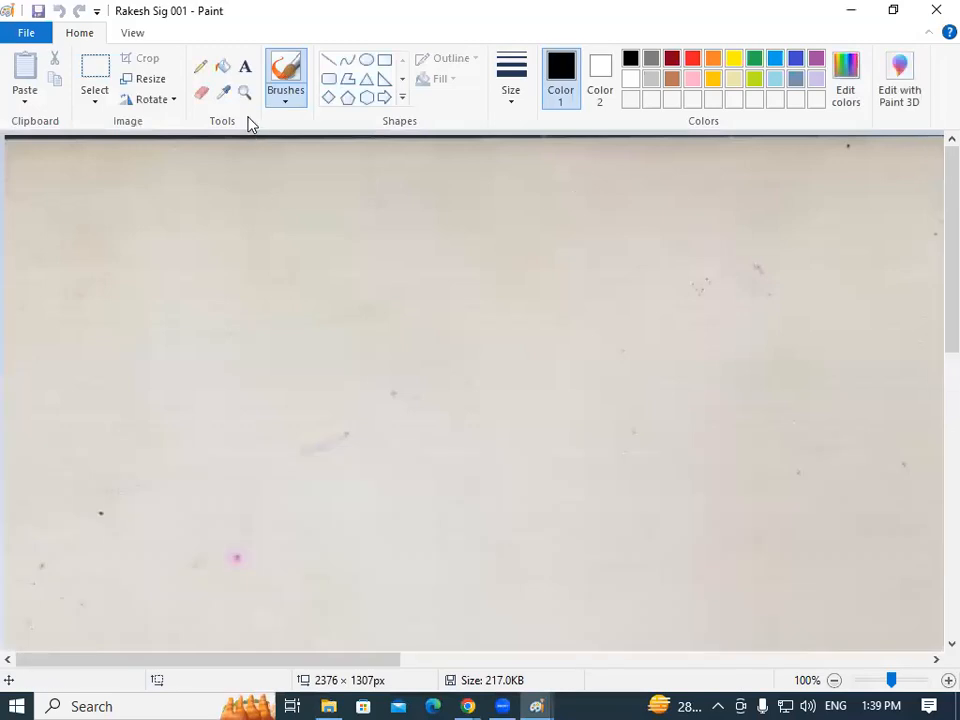
left_click(150, 80)
double_click(220, 177)
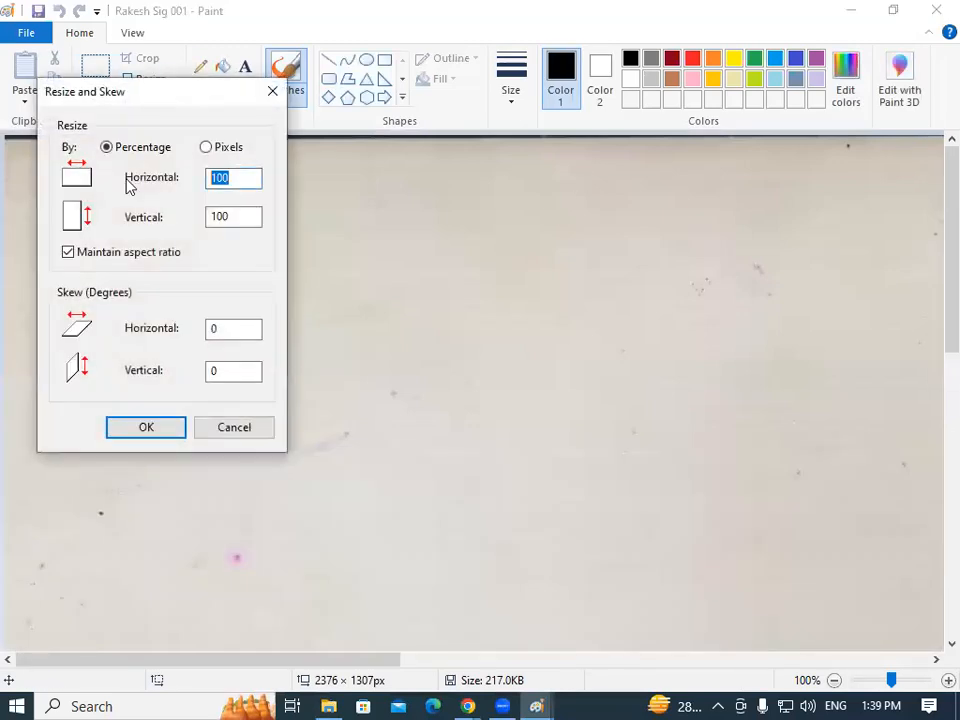
type("20")
key("Return")
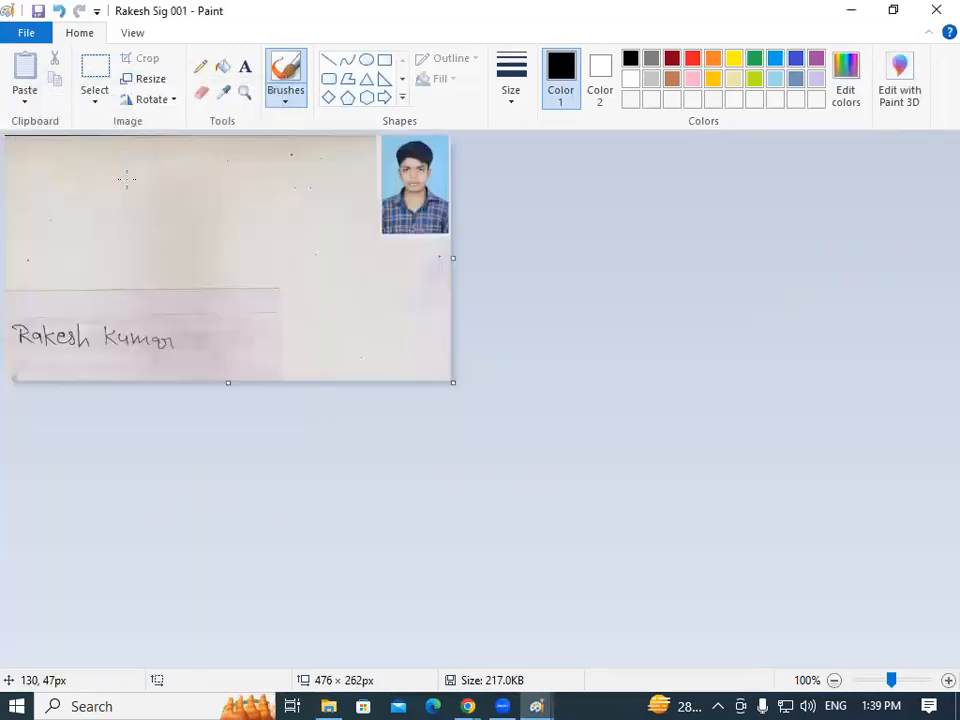
Crop the shrunken scan to the 231 × 67 signature area.
left_click(92, 86)
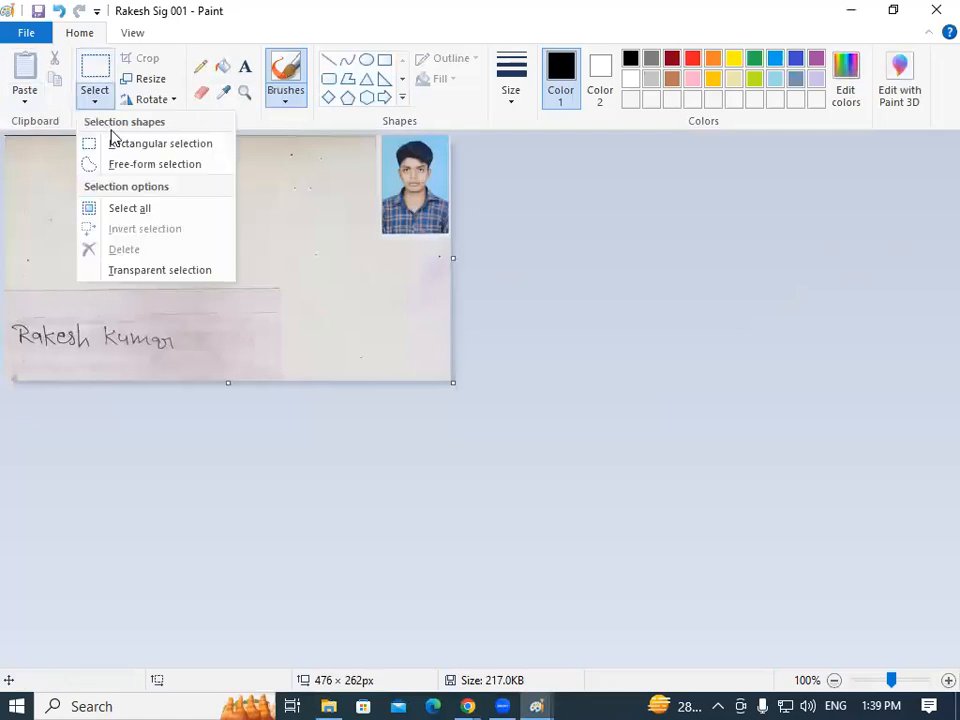
left_click(122, 143)
left_click_drag(12, 322, 224, 368)
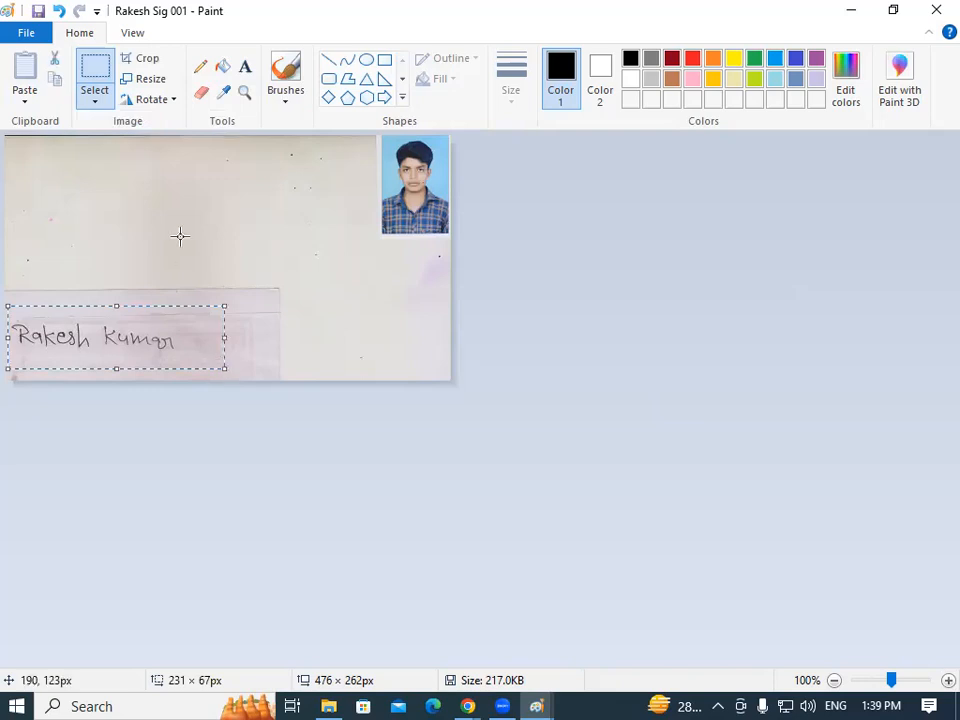
left_click(143, 60)
Save the crop as a new, renamed JPEG in Music, then show the desktop.
left_click(28, 32)
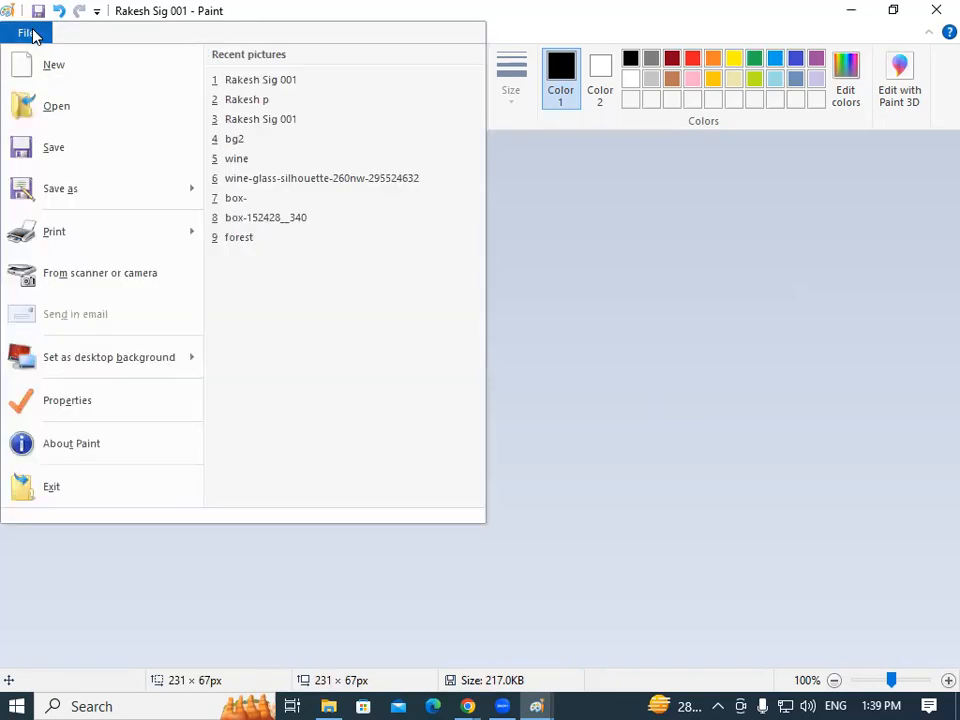
left_click(66, 198)
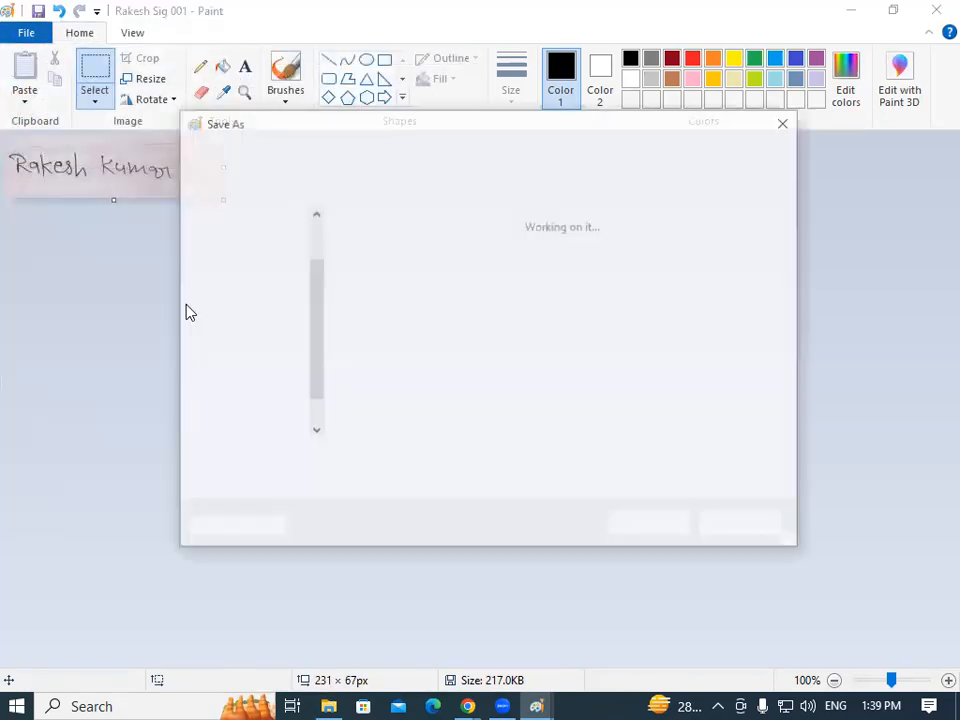
left_click_drag(313, 293, 317, 381)
left_click(263, 306)
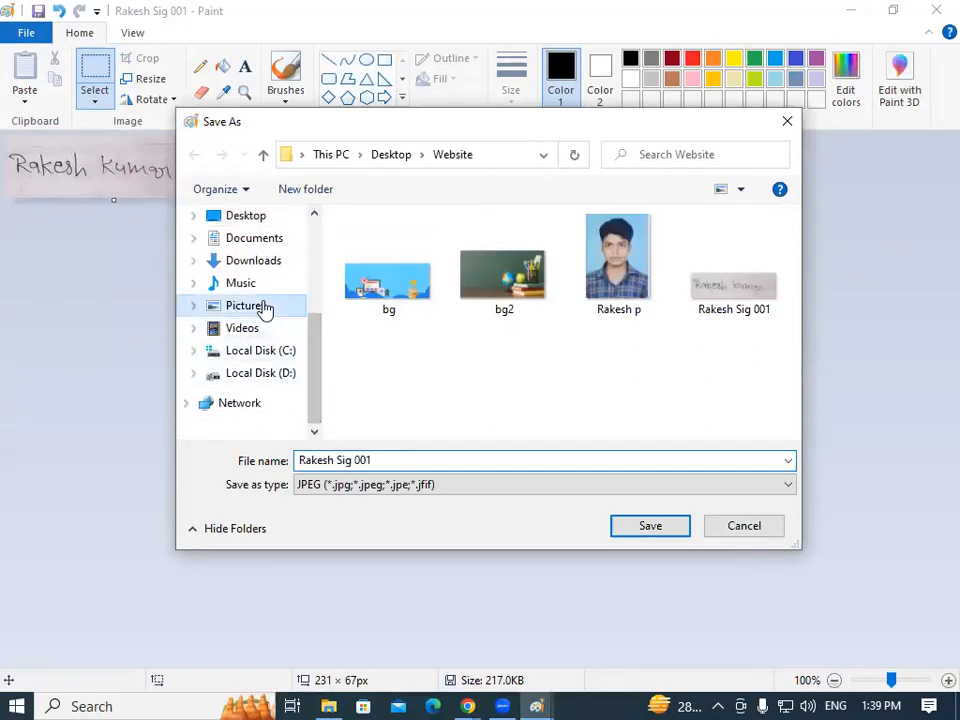
left_click(252, 286)
left_click(397, 461)
left_click(396, 460)
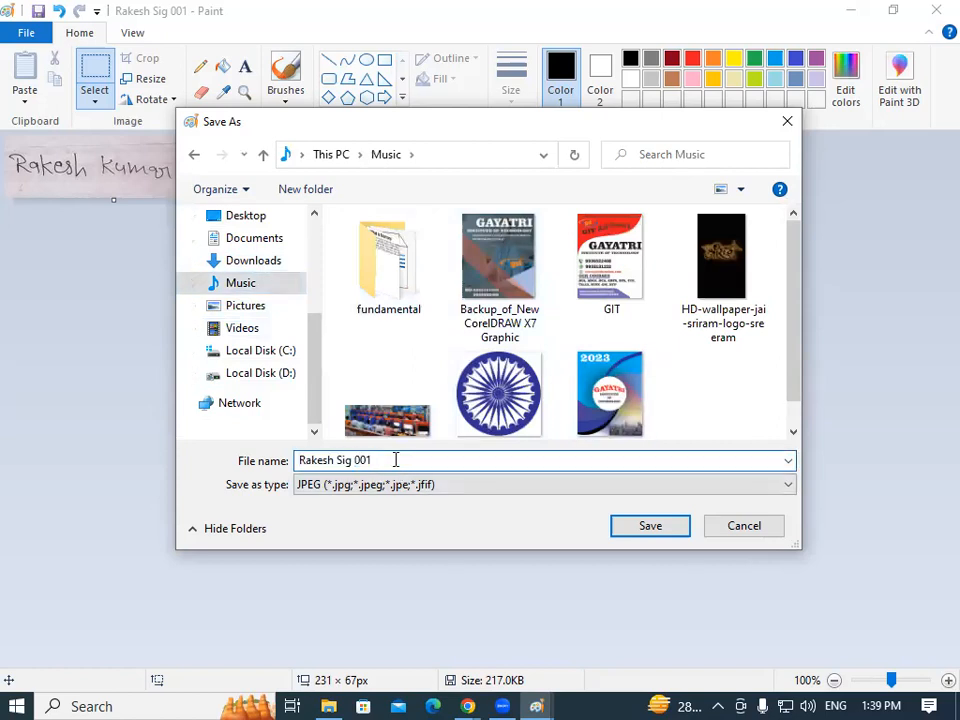
key("BackSpace")
key("BackSpace")
key("BackSpace")
type("ssss")
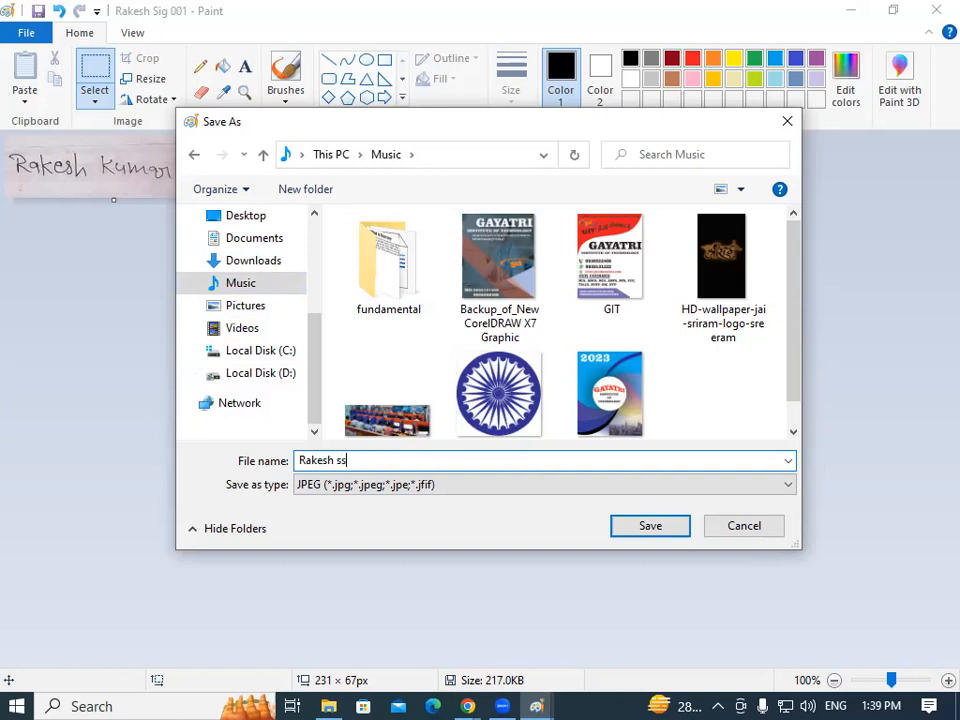
left_click(638, 525)
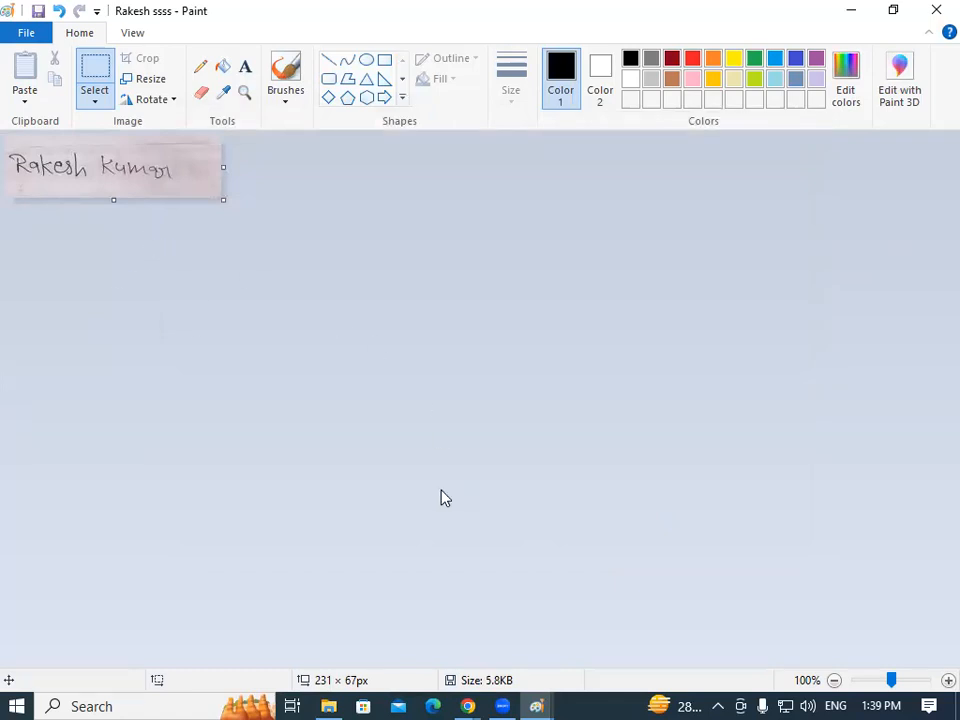
key("super+d")
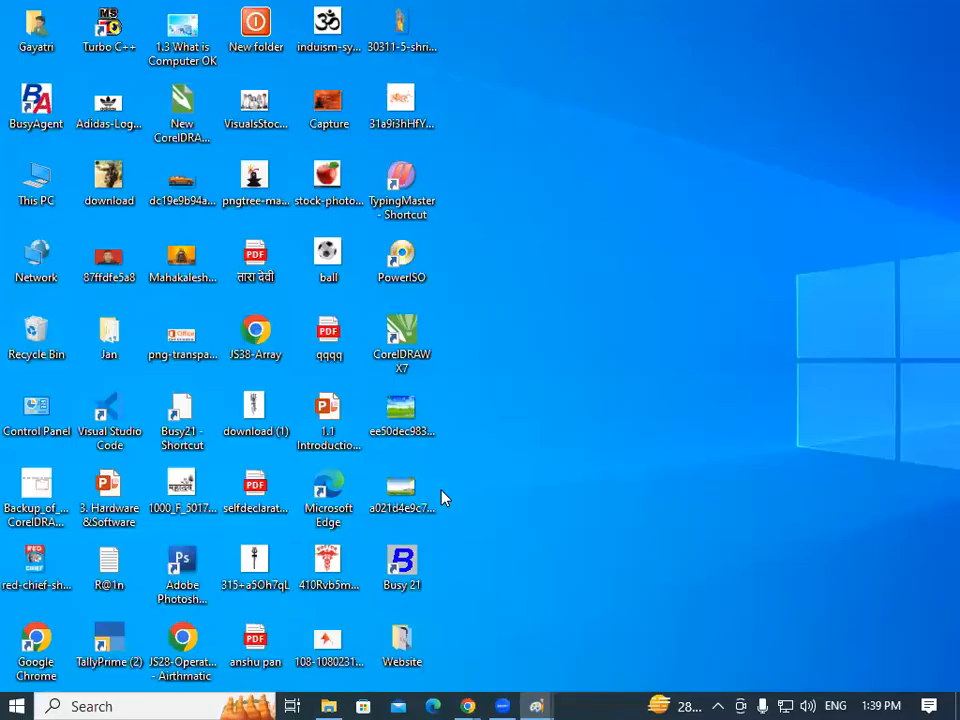
Open the 5.75 KB signature JPEG from File Explorer's Music folder in Paint.
key("super+e")
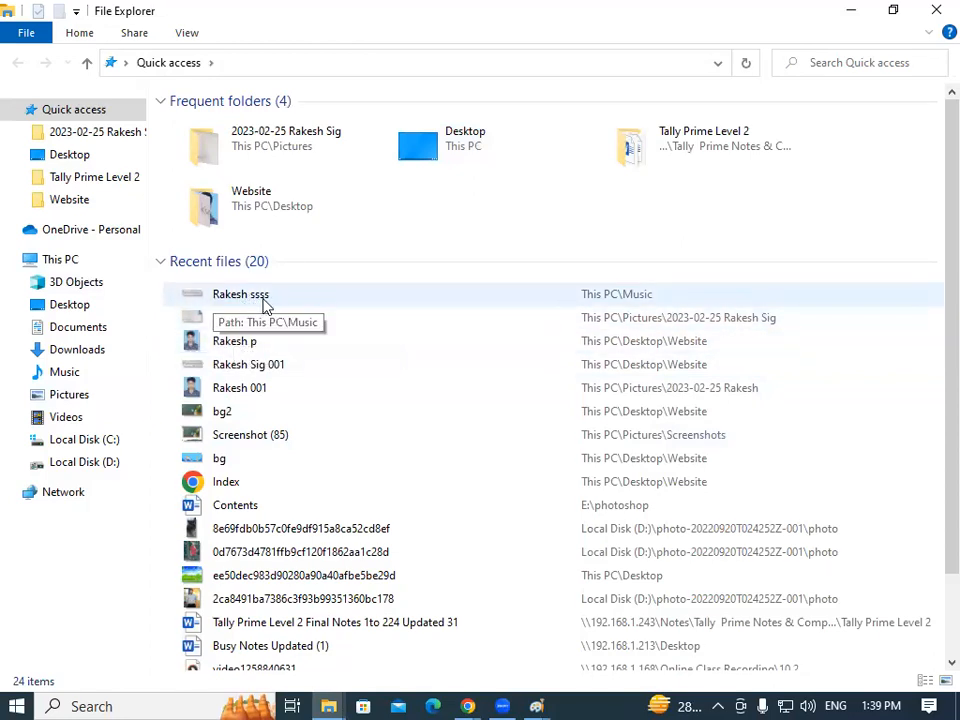
left_click(68, 374)
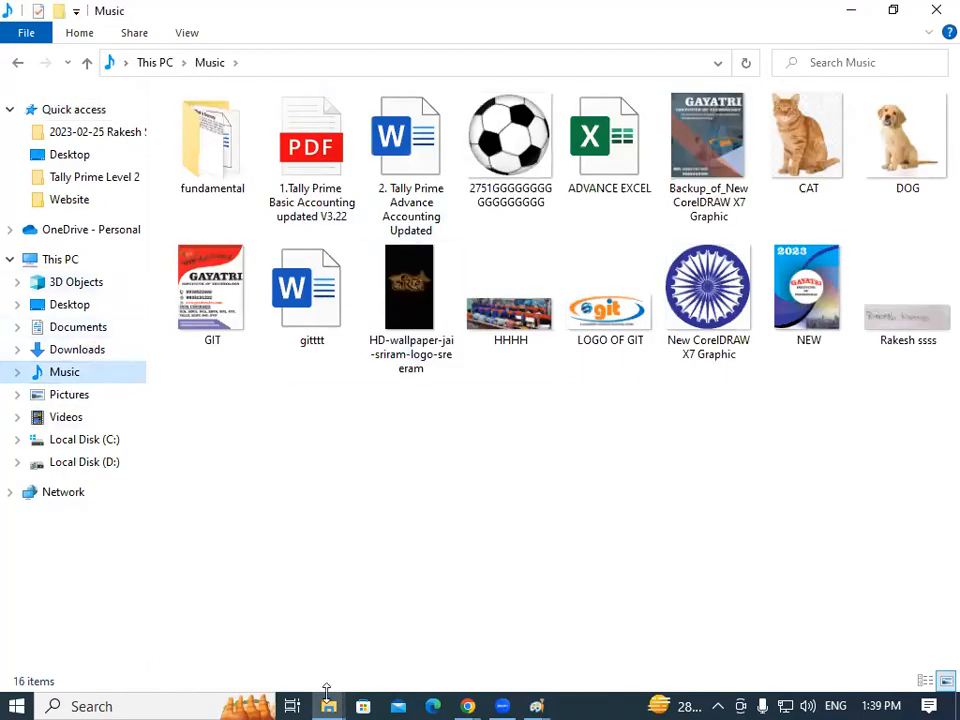
left_click(898, 316)
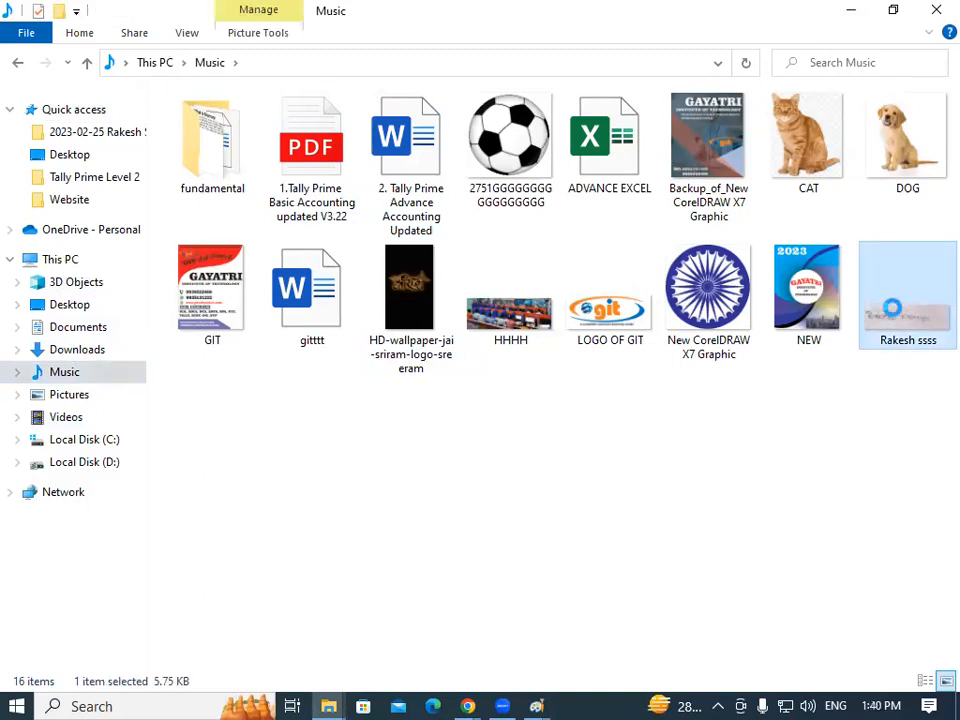
right_click(896, 316)
mouse_move(745, 357)
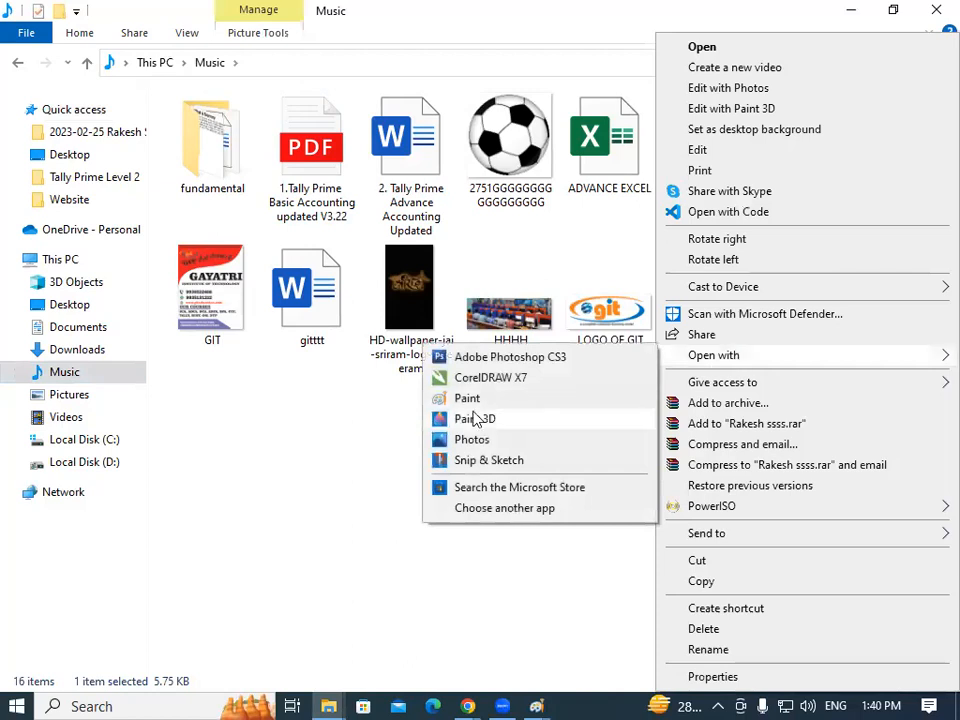
left_click(466, 399)
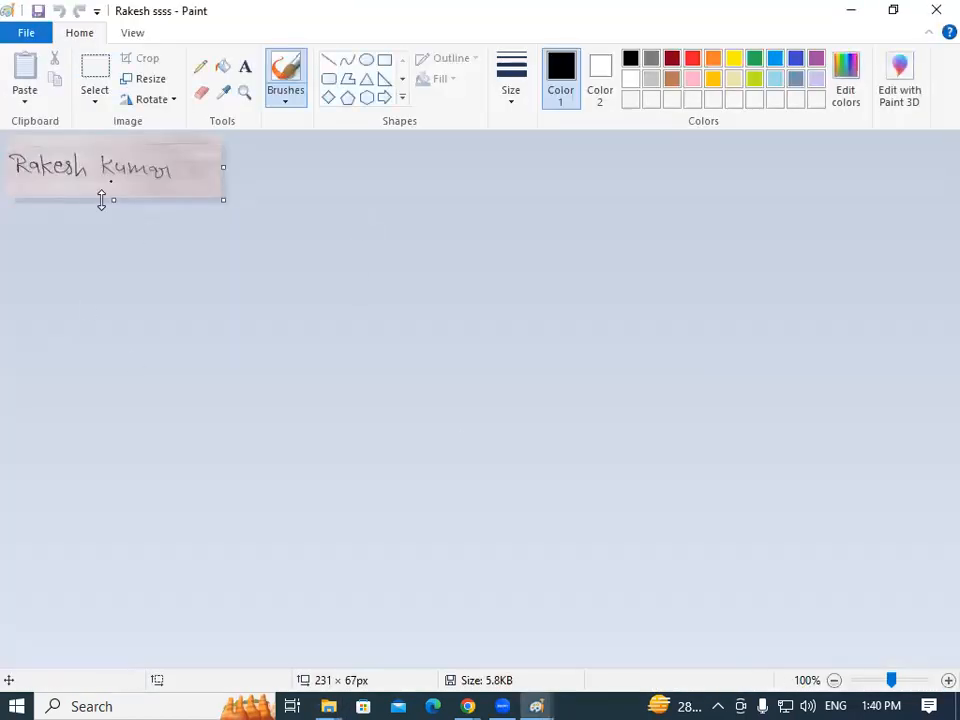
Resize the signature to 170 × 132 pixels without maintaining aspect ratio, and save it.
left_click(150, 79)
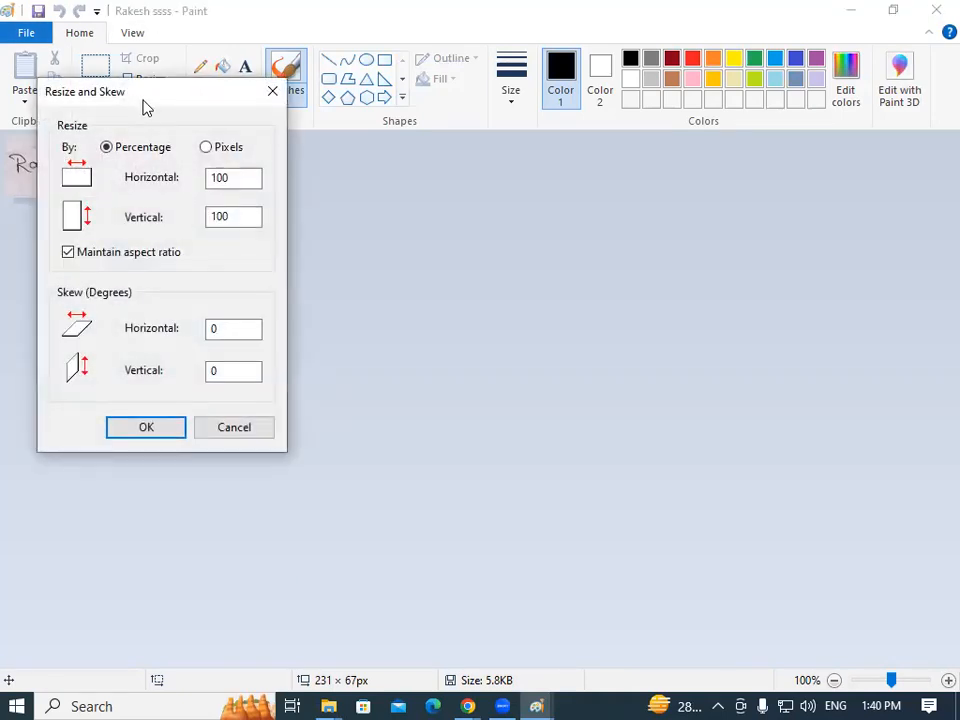
left_click_drag(145, 107, 355, 85)
left_click(416, 125)
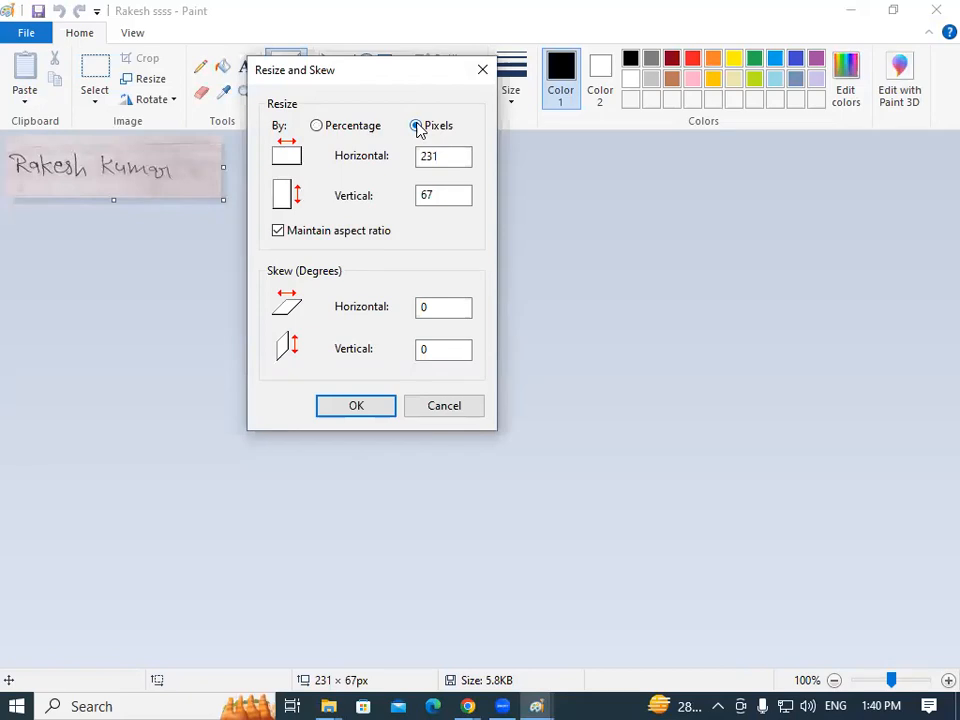
left_click_drag(454, 156, 368, 172)
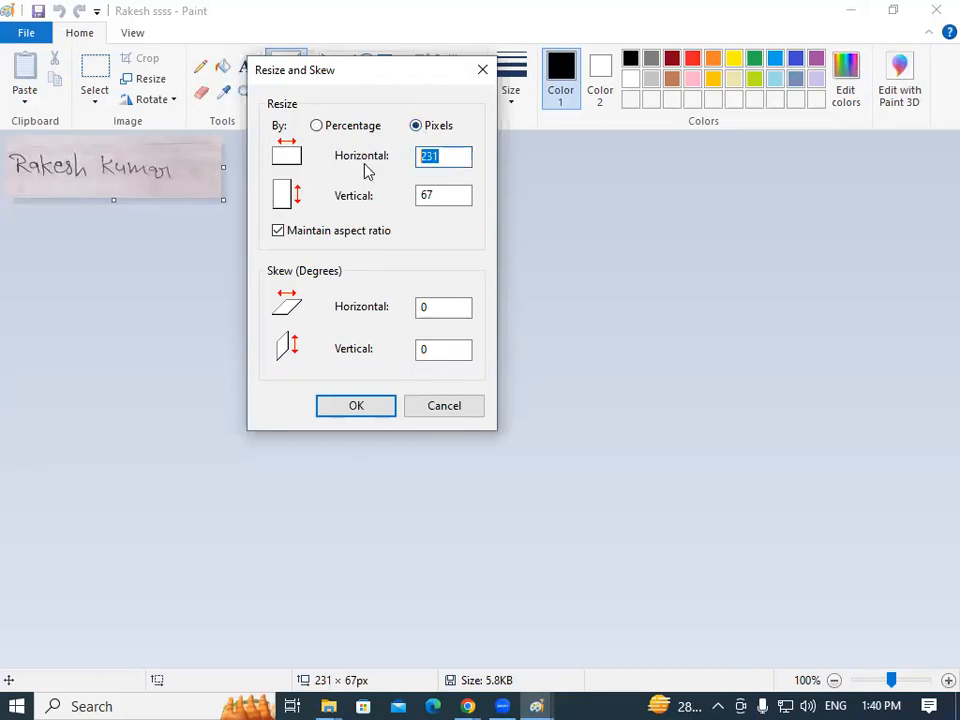
type("170")
left_click(279, 230)
left_click_drag(444, 200, 381, 196)
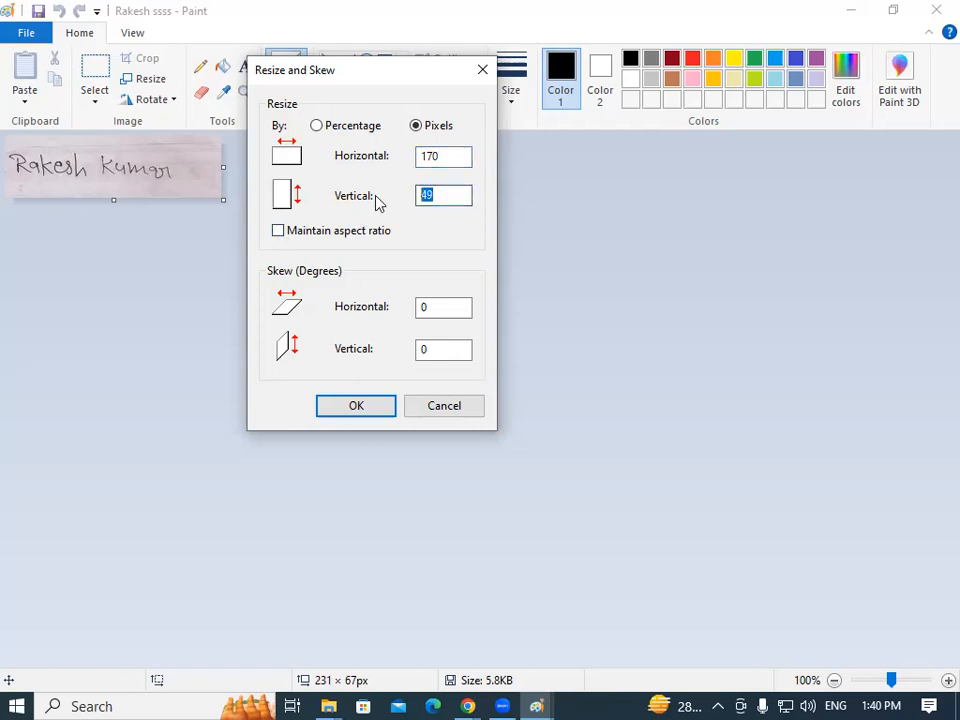
type("132")
left_click(370, 408)
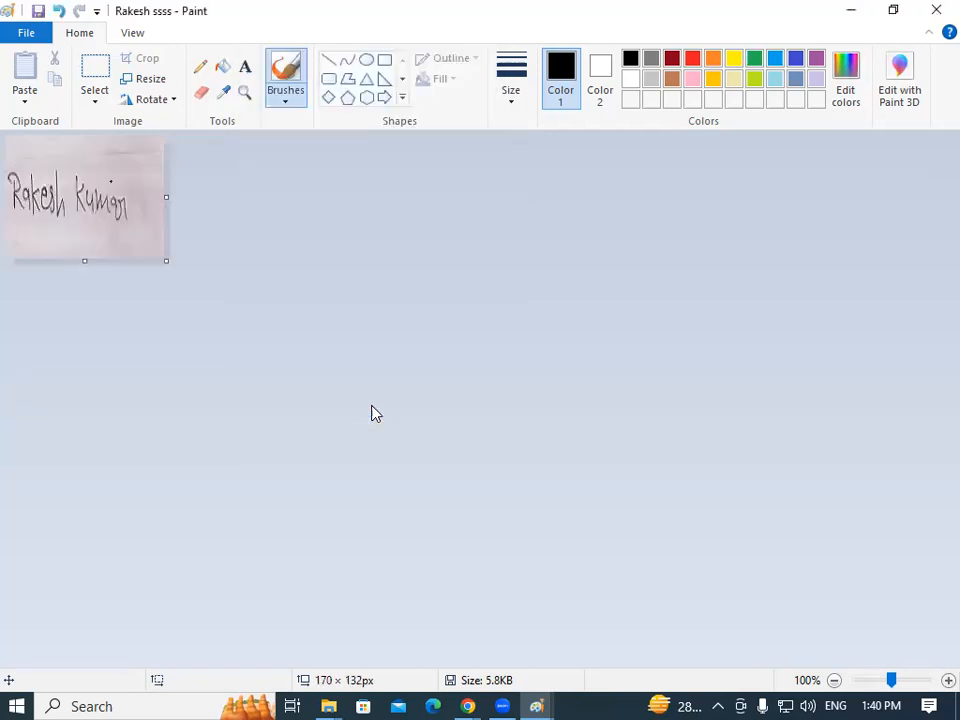
left_click(38, 12)
Upload the resized signature JPG from Music to the NIELIT form's Upload Signature field.
mouse_move(467, 706)
left_click(516, 604)
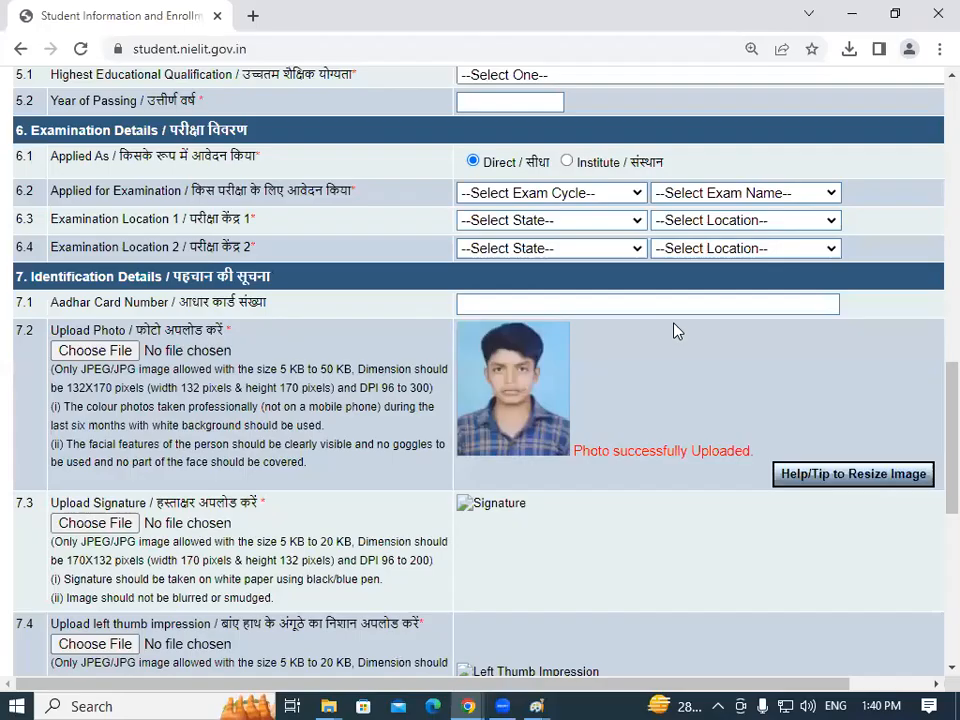
scroll(933, 390, "down", 5)
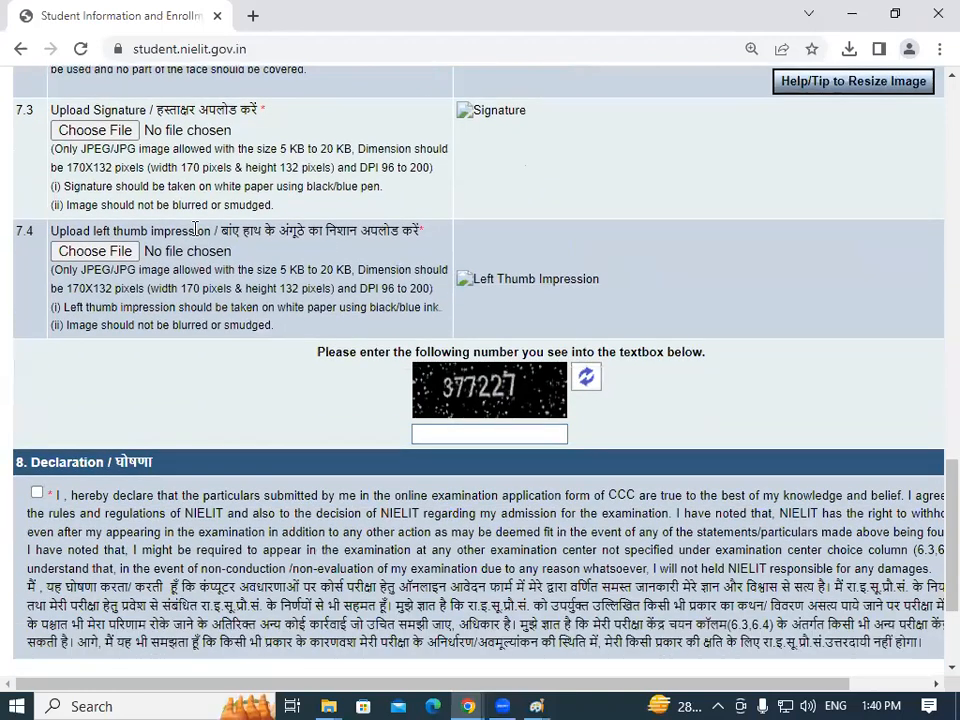
left_click(99, 130)
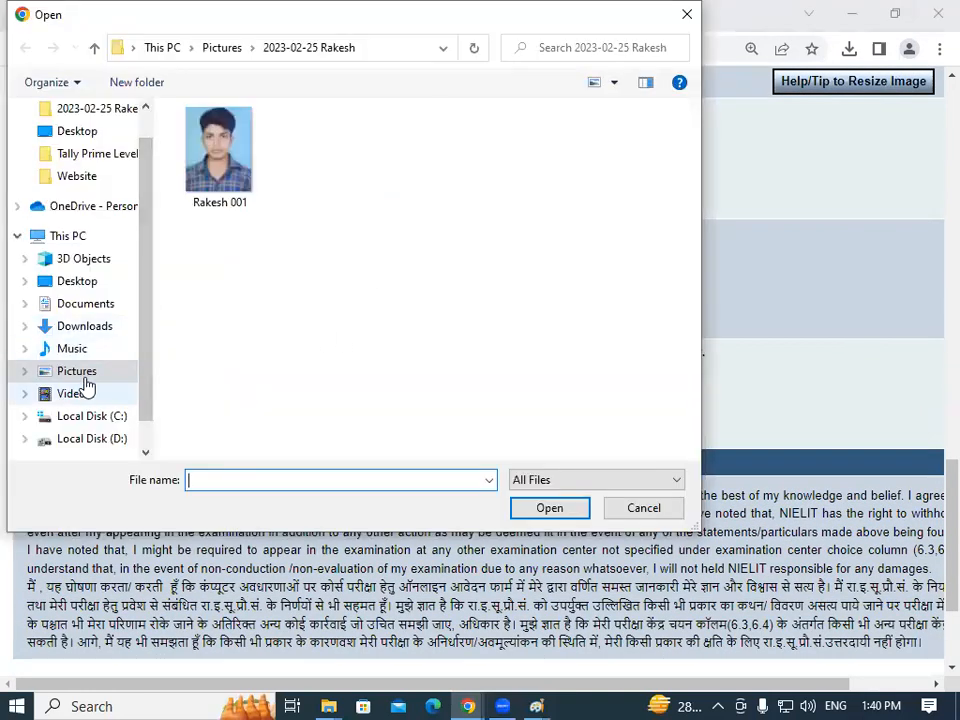
left_click(98, 349)
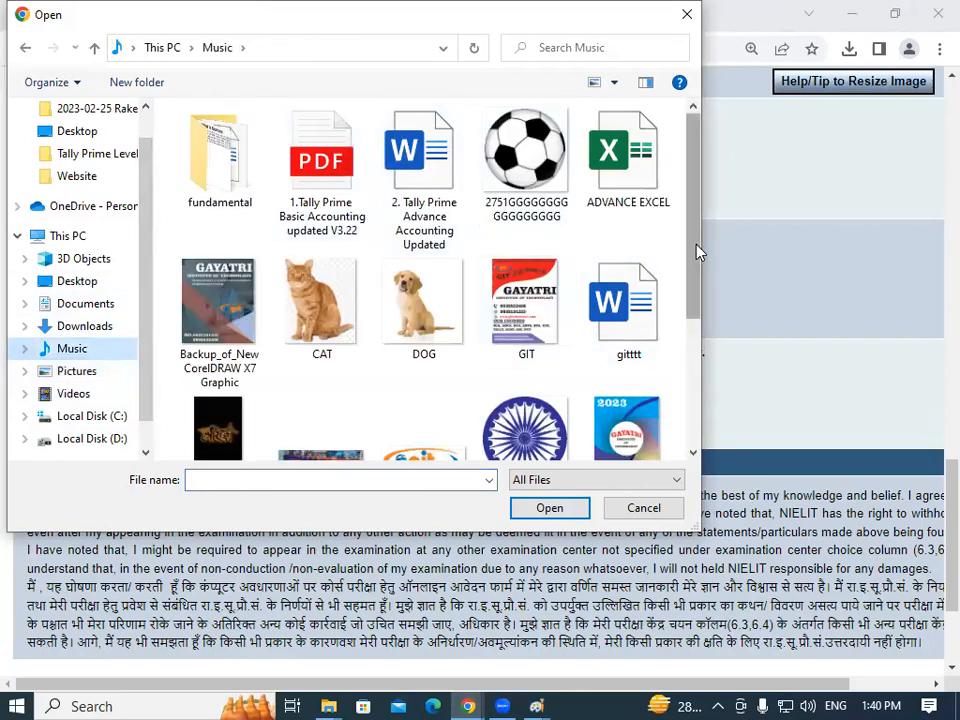
scroll(698, 252, "down", 3)
left_click(218, 405)
left_click(549, 509)
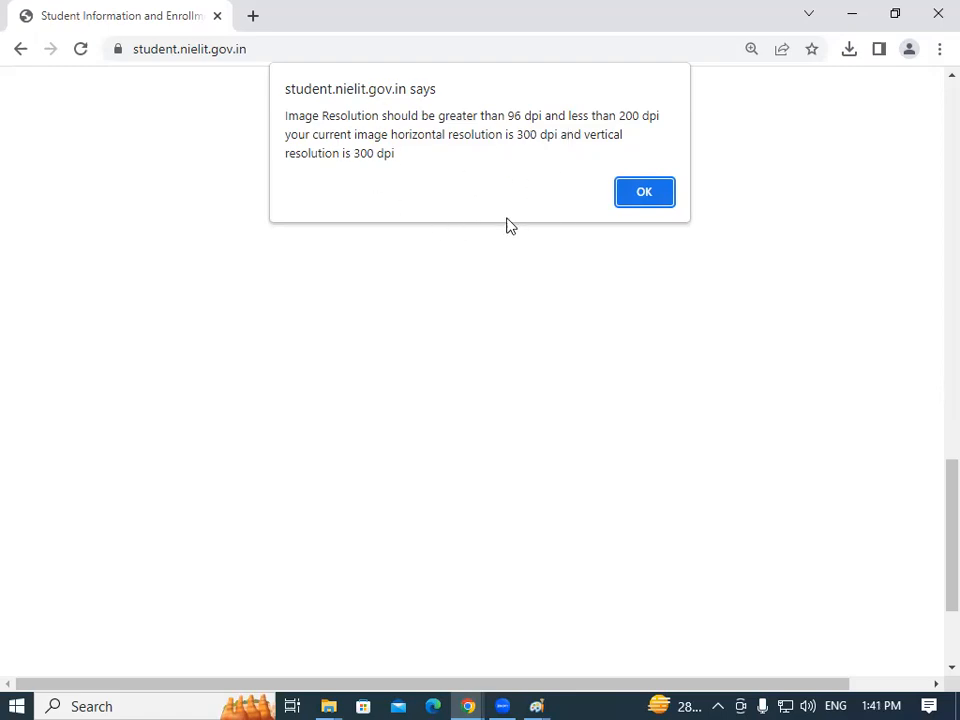
Dismiss the alert rejecting the signature's 300 dpi resolution.
left_click(643, 197)
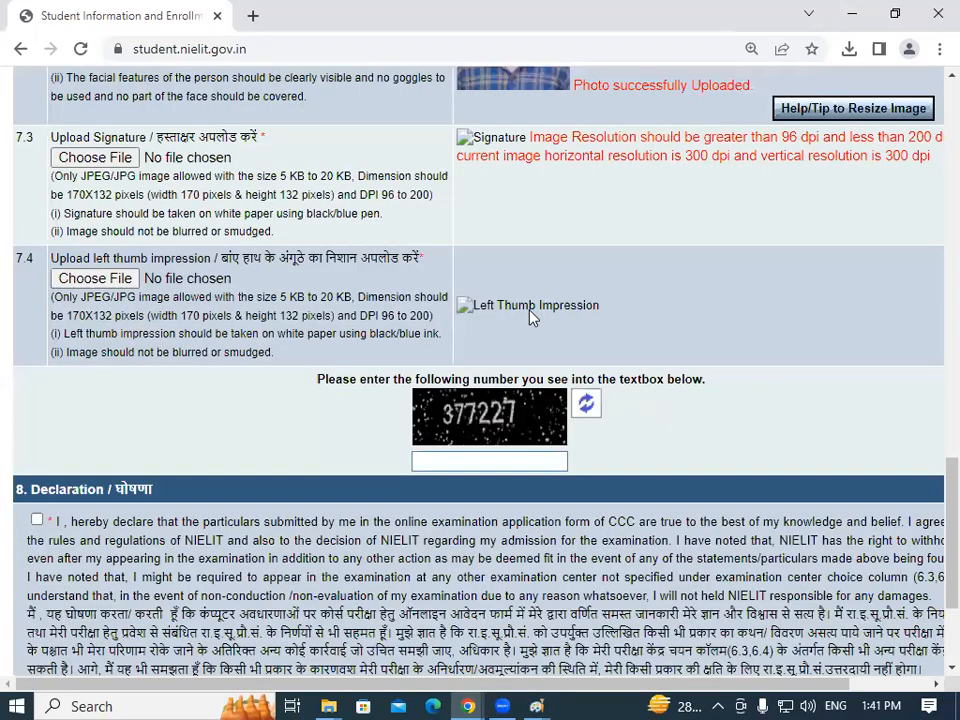
scroll(473, 460, "down", 2)
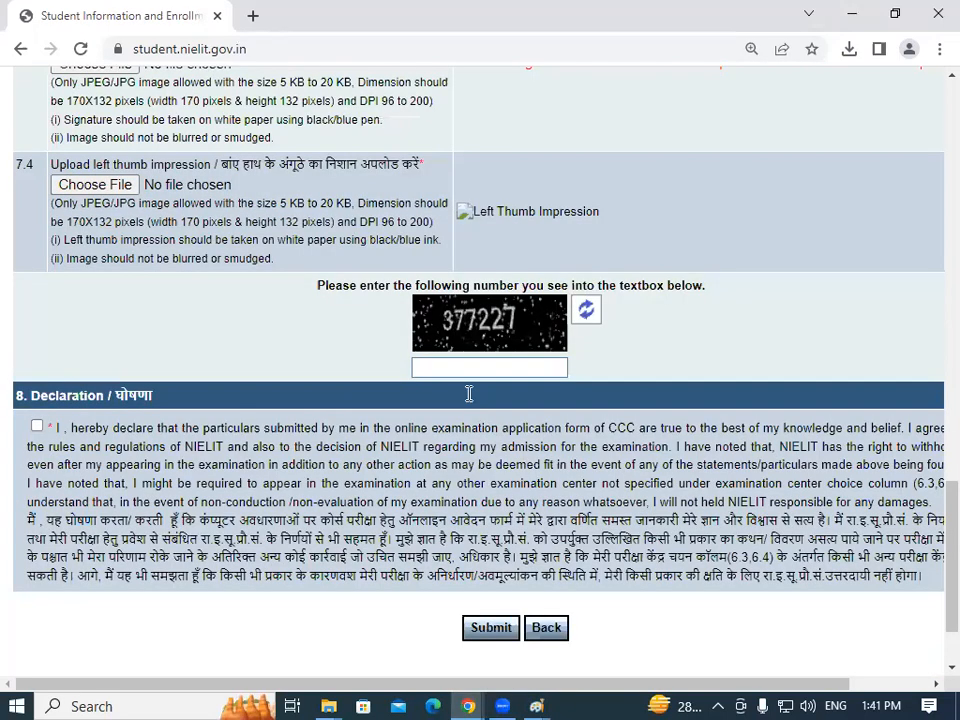
scroll(468, 394, "down", 2)
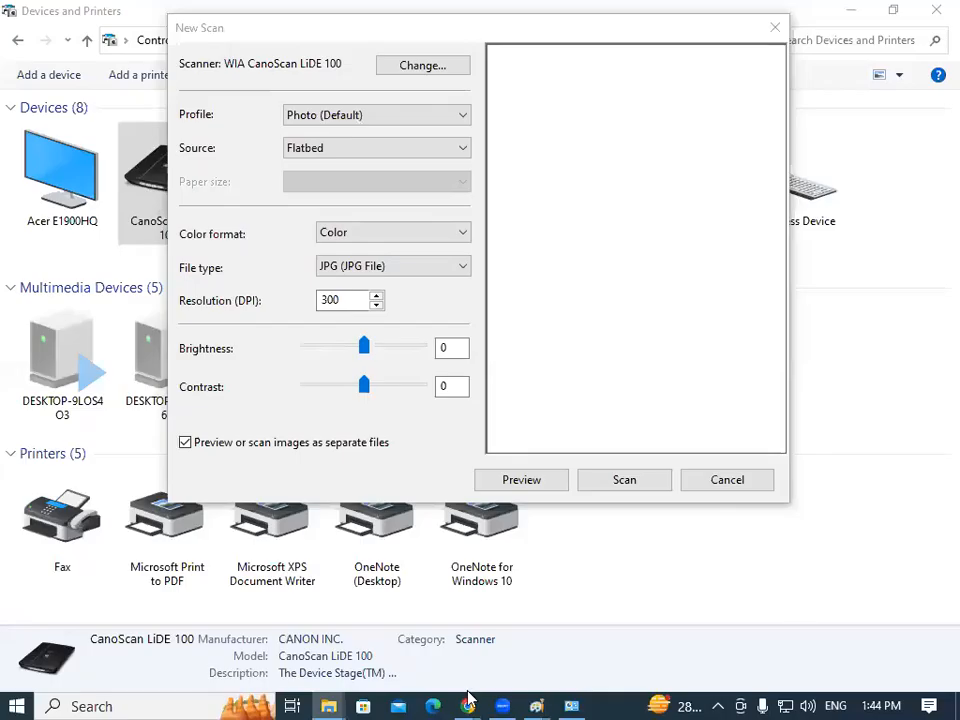
Start a new scan from the CanoScan LiDE 100 in Devices and Printers.
left_click(468, 706)
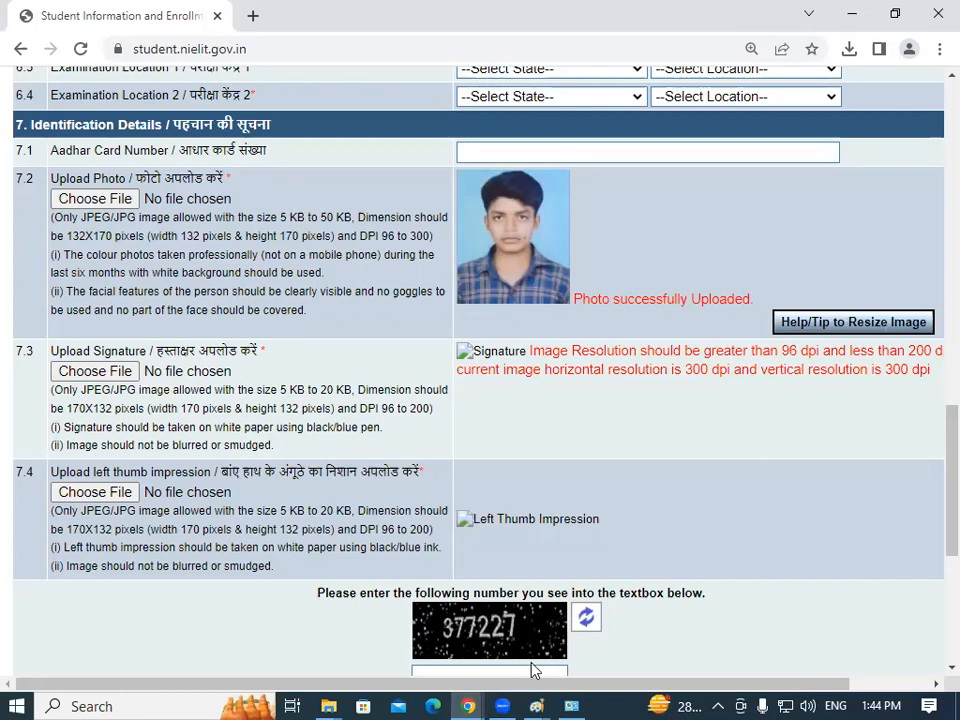
left_click(572, 705)
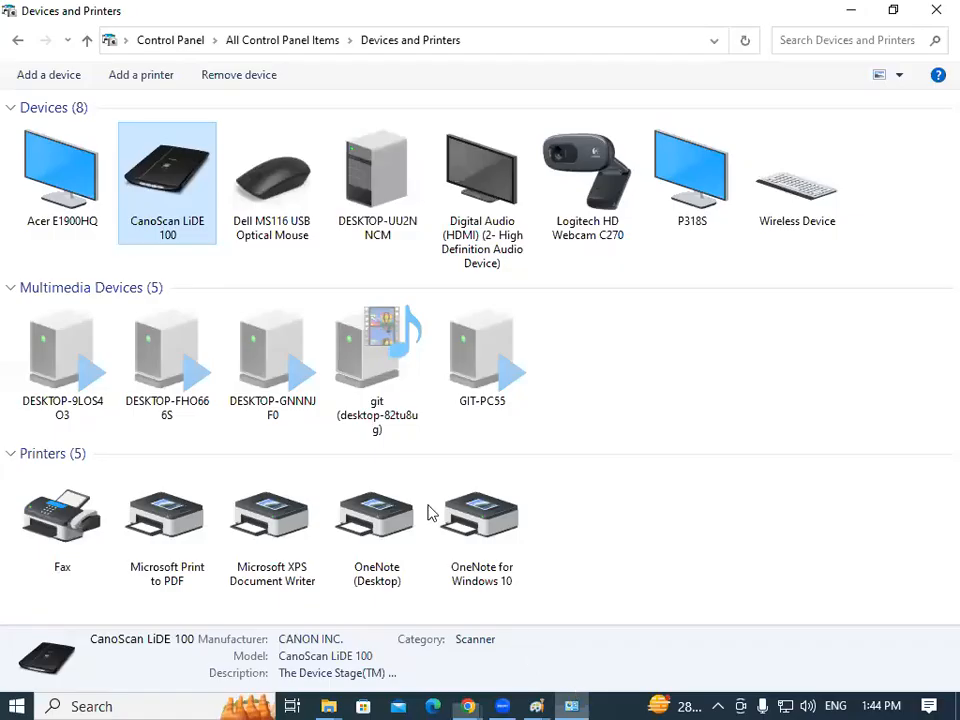
right_click(190, 178)
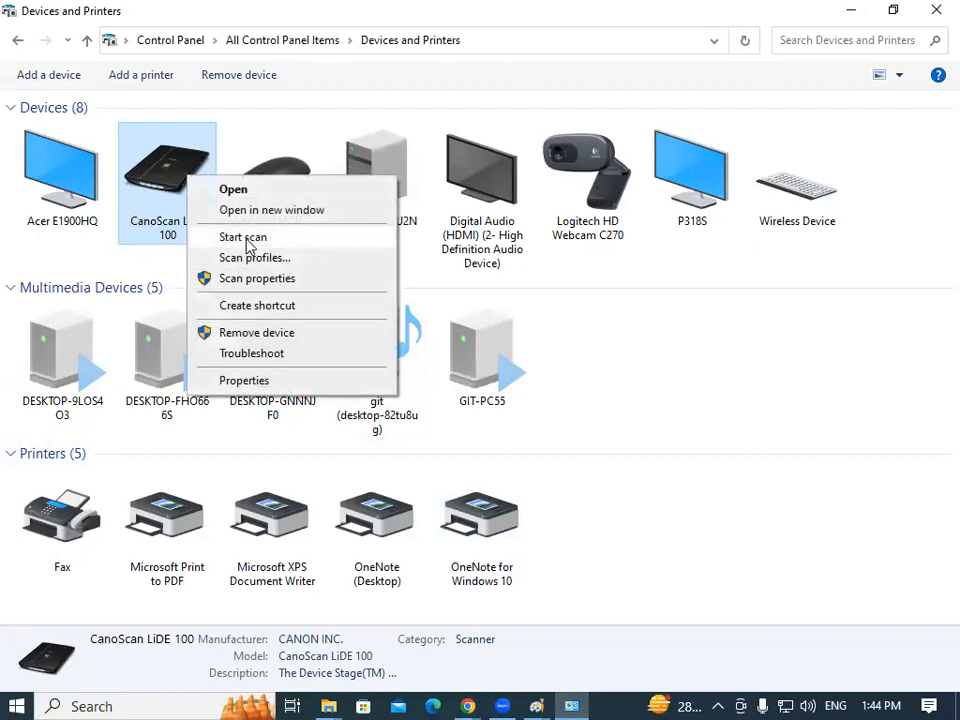
left_click(240, 236)
Change the scan resolution from 300 to 150 DPI and turn off separate-file scanning.
double_click(354, 384)
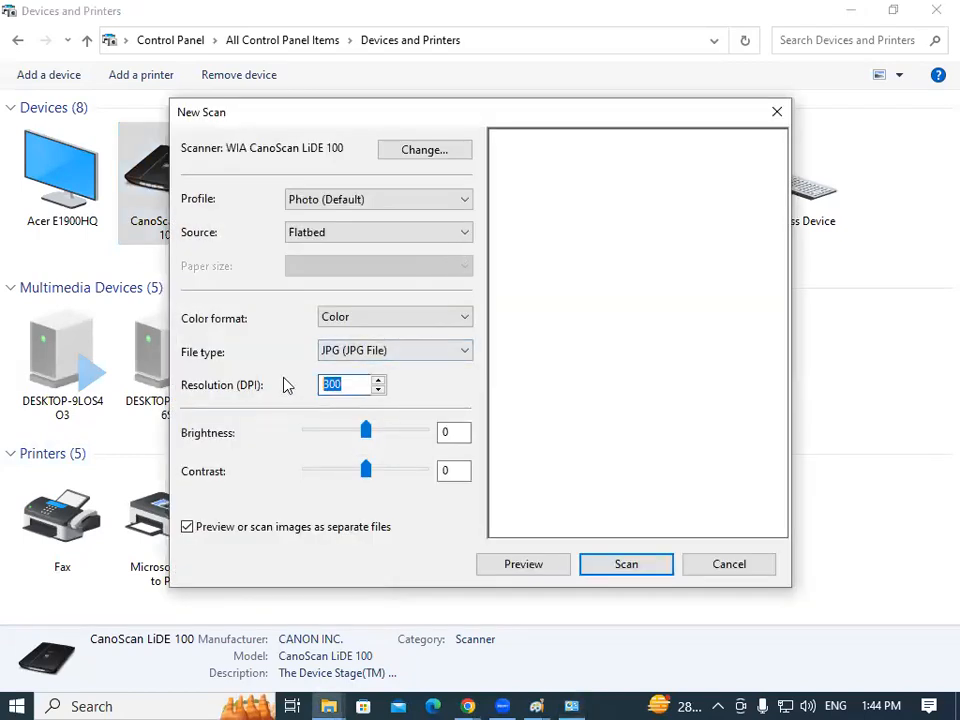
type("150")
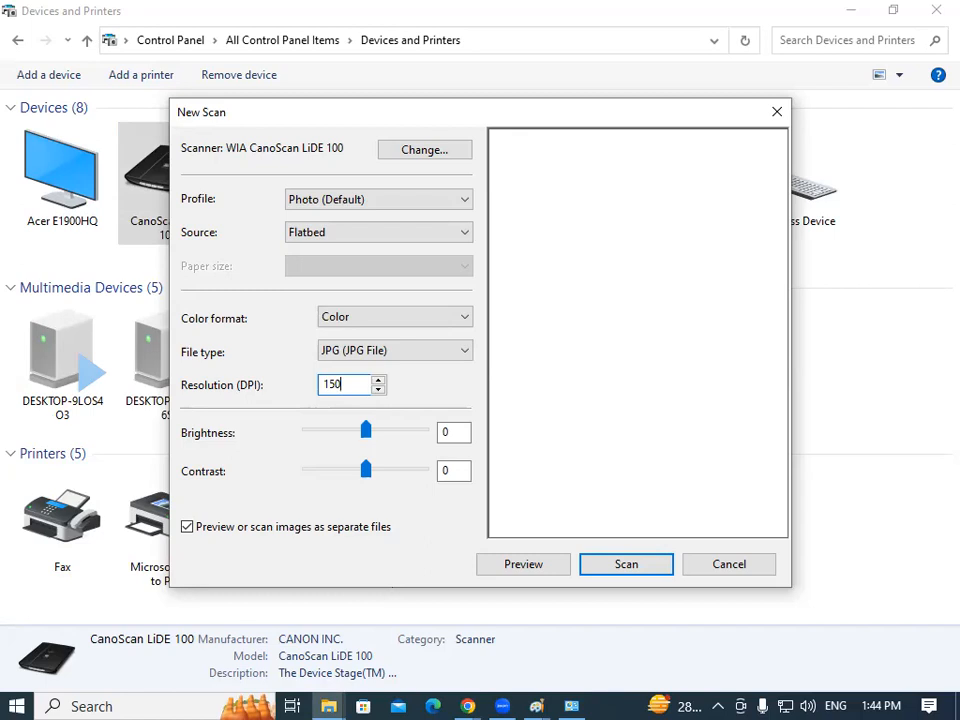
left_click_drag(385, 115, 396, 41)
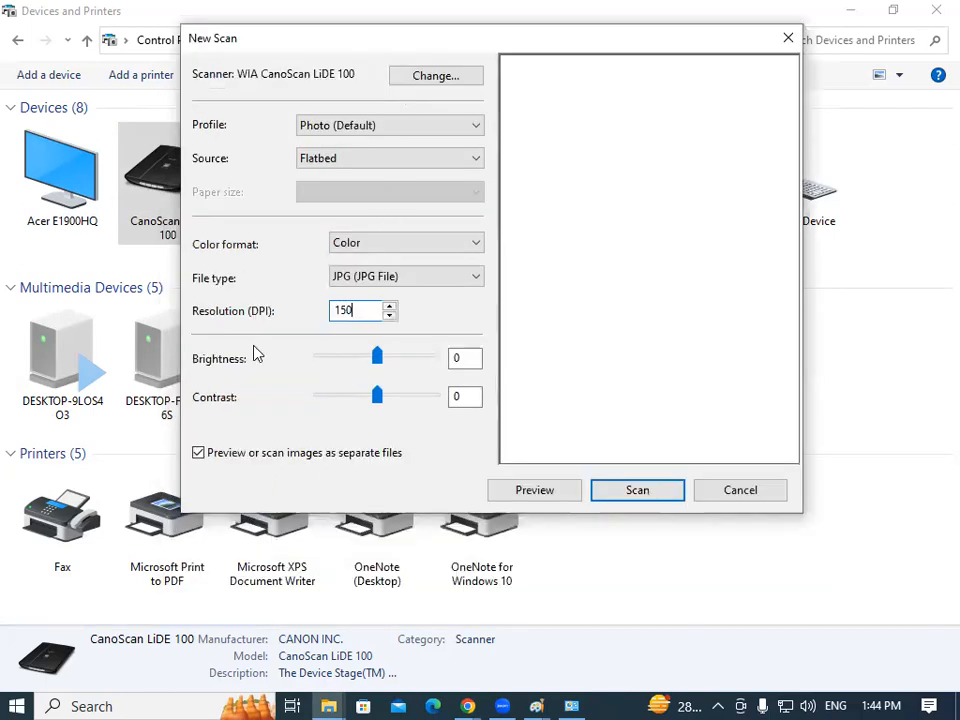
left_click(199, 455)
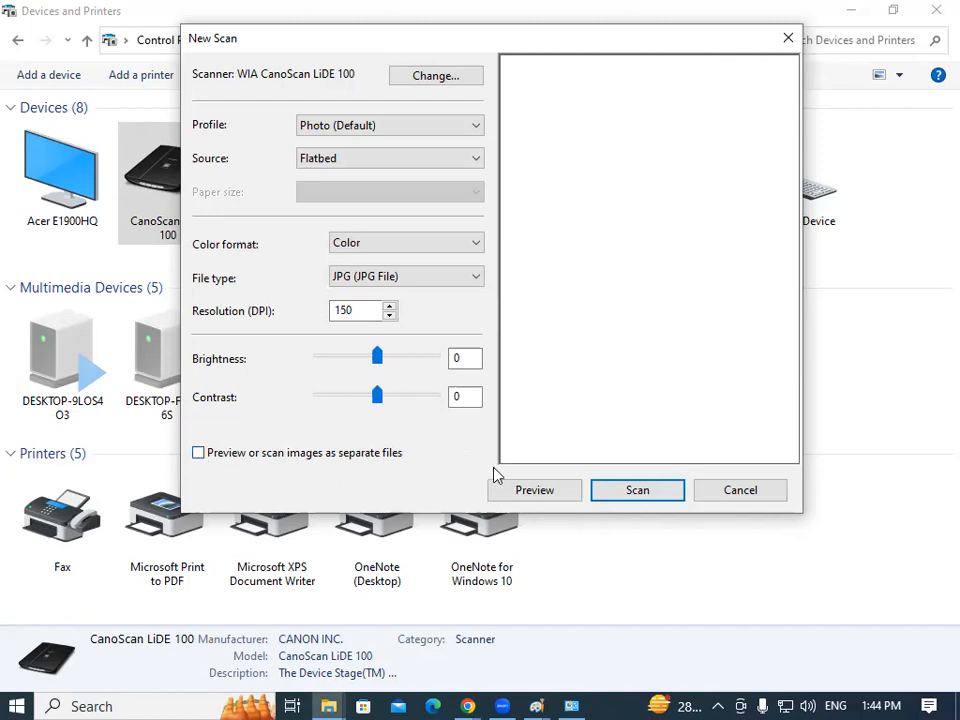
Preview the flatbed, crop the scan frame to the top signature strip, and scan it.
left_click(538, 490)
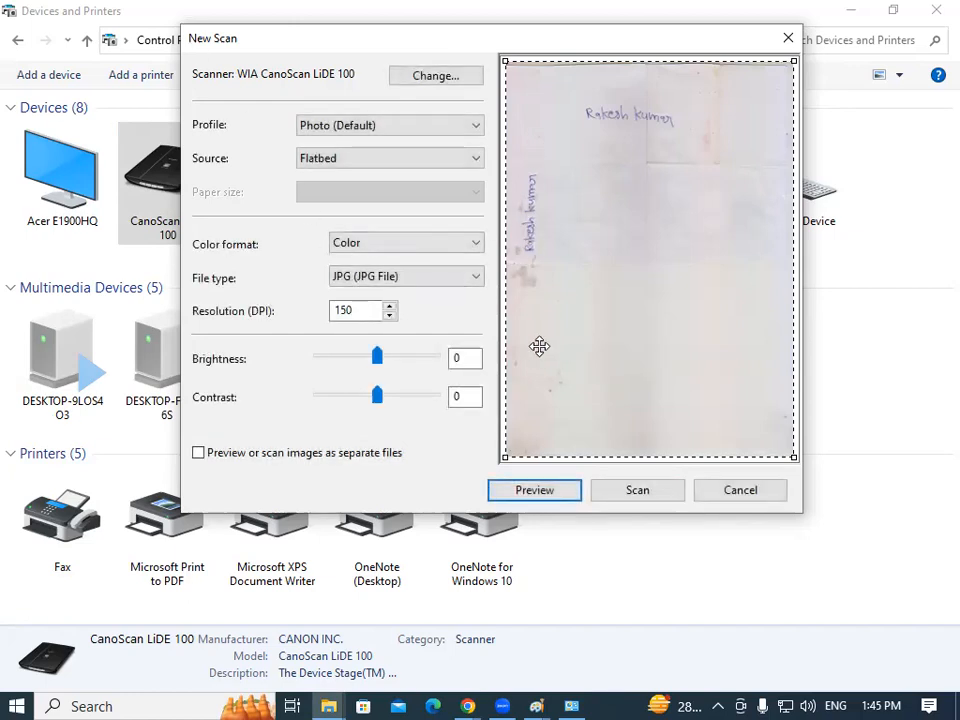
left_click(649, 456)
left_click_drag(649, 456, 680, 155)
left_click_drag(792, 111, 695, 120)
left_click_drag(504, 103, 548, 110)
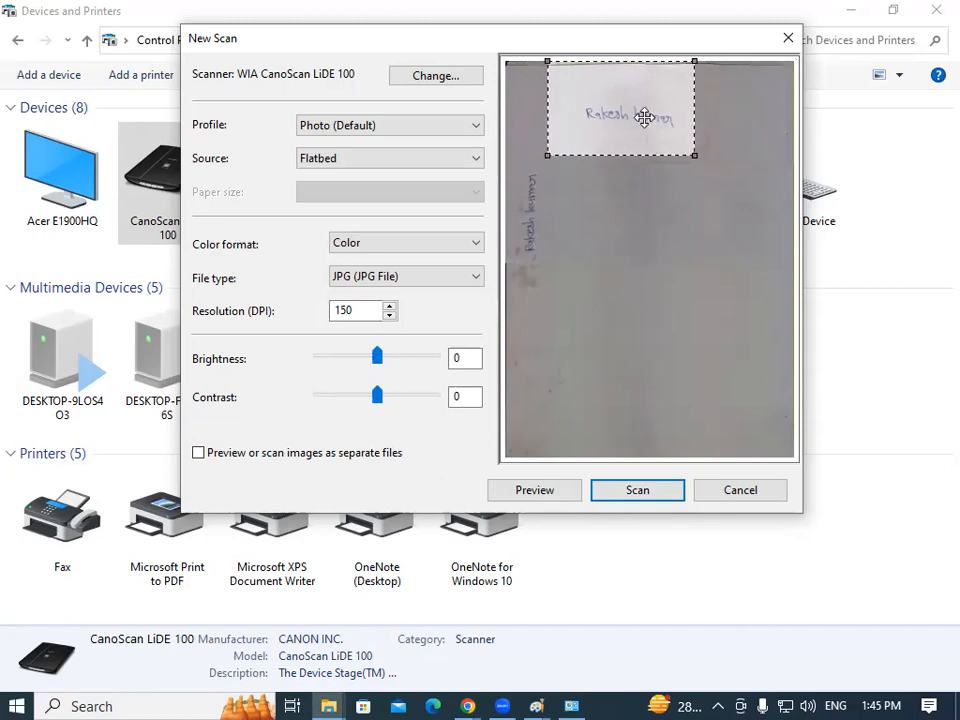
mouse_move(617, 62)
left_mouse_down()
mouse_move(617, 89)
mouse_move(617, 75)
left_mouse_up()
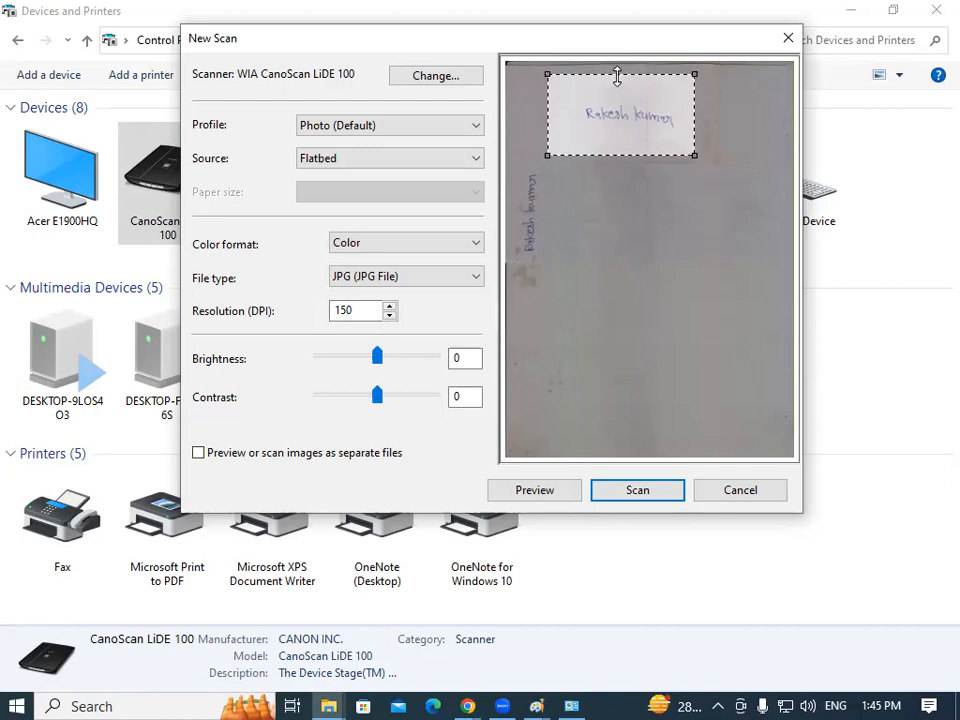
left_click_drag(636, 144, 640, 146)
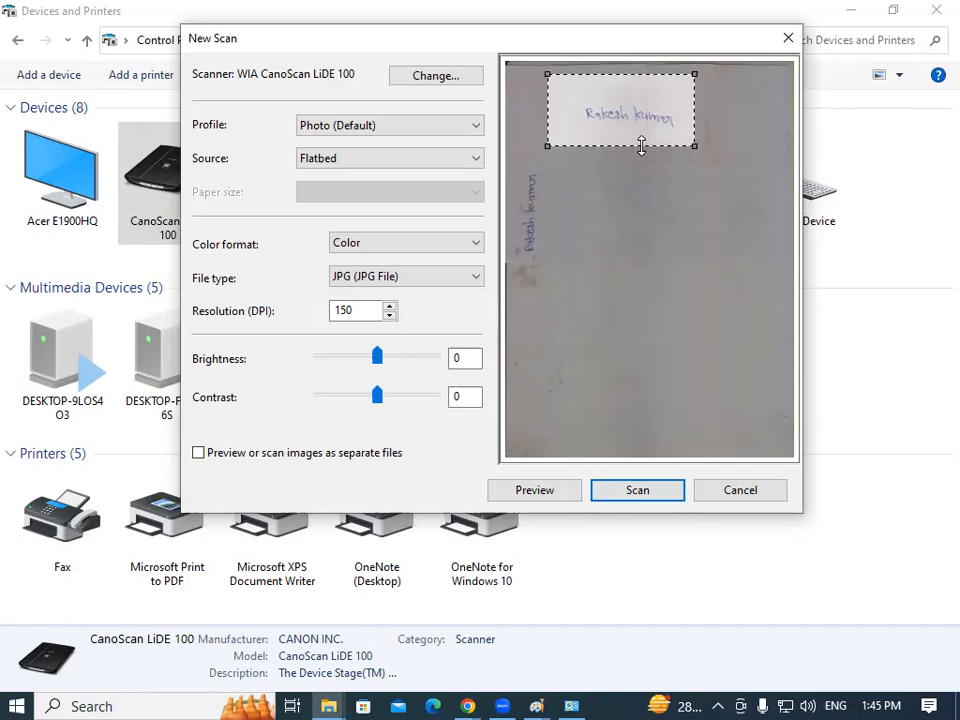
left_click(646, 493)
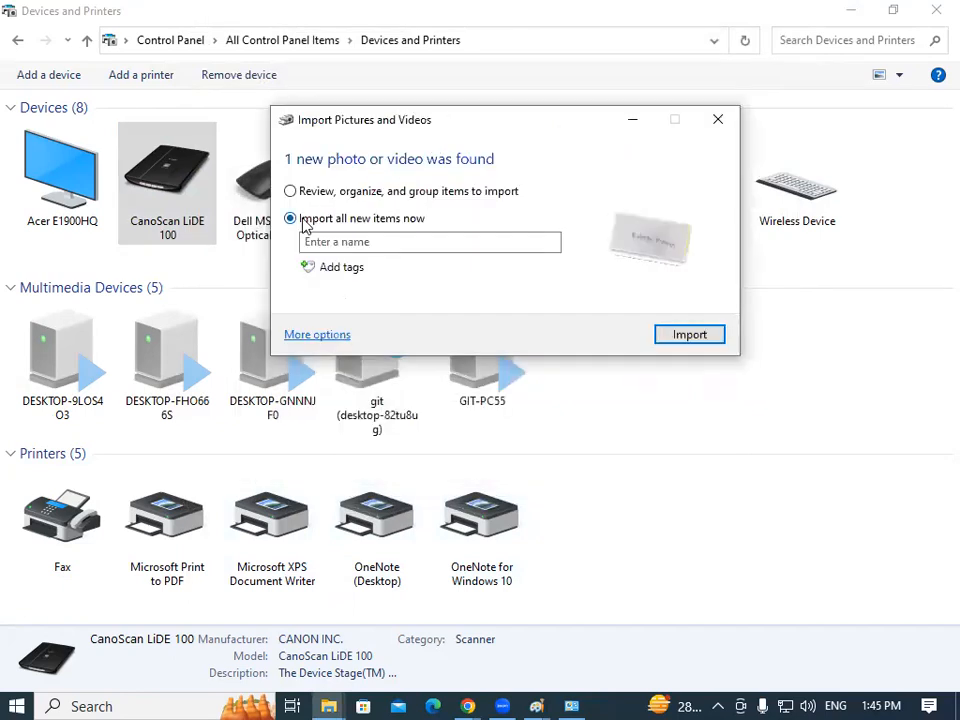
Name the import batch after the student and import the new signature scan.
left_click(347, 240)
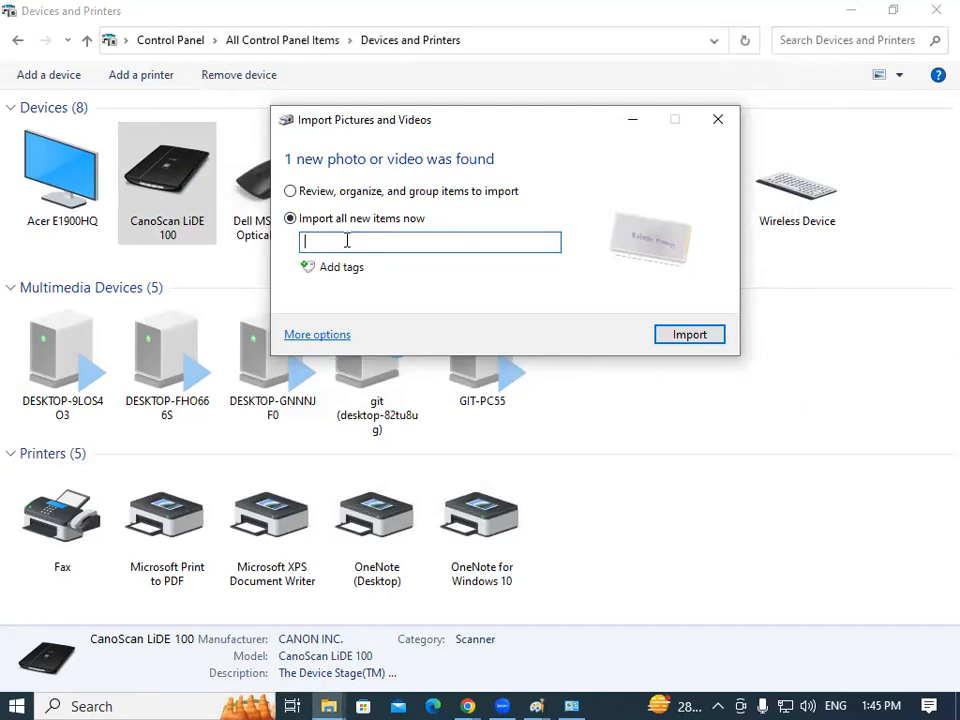
type("Rakesh2")
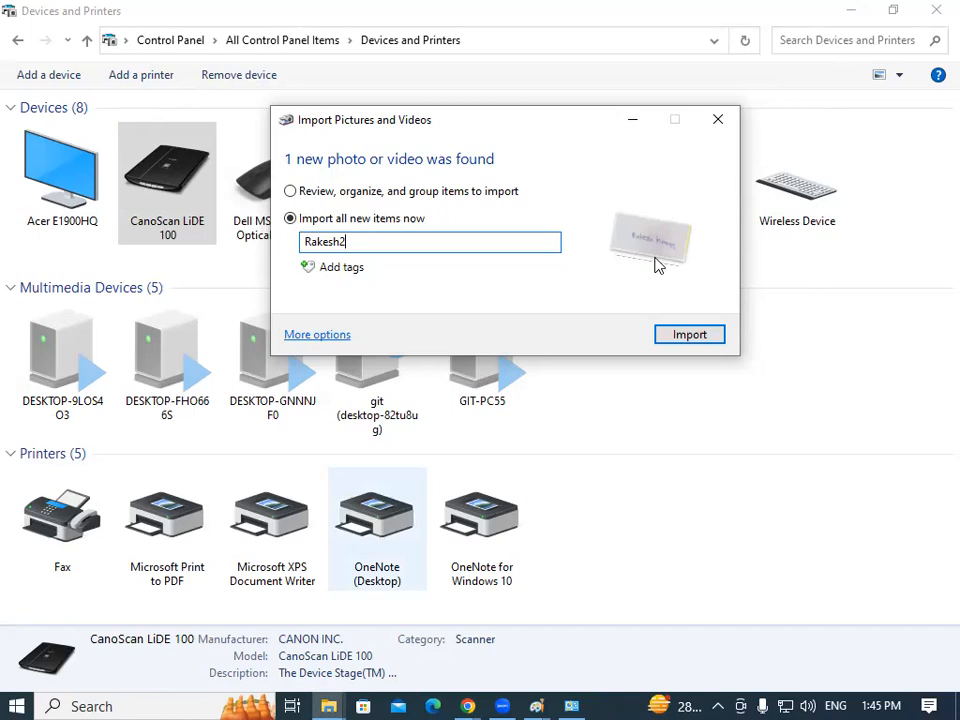
left_click(687, 337)
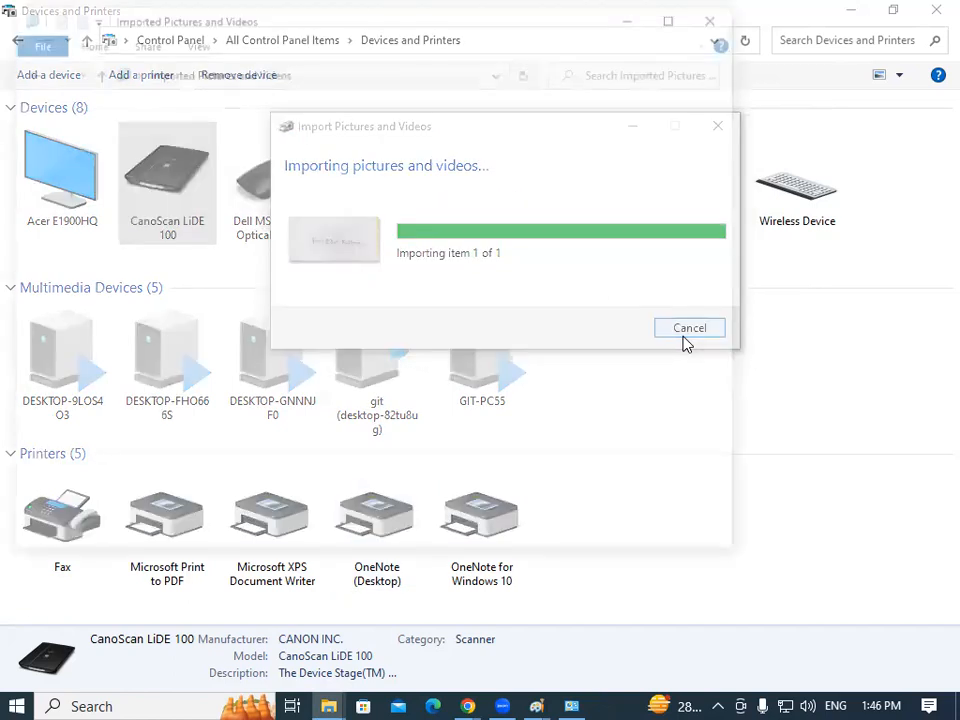
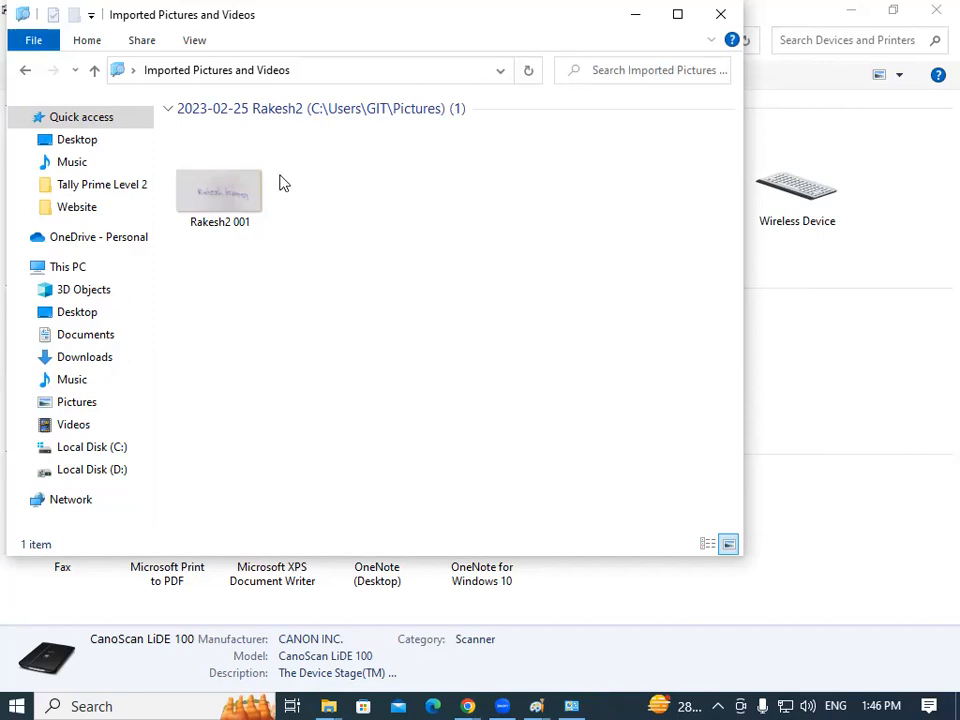
Open the scanned picture Rakesh2 001 in Paint using Open with.
left_click(231, 195)
right_click(231, 195)
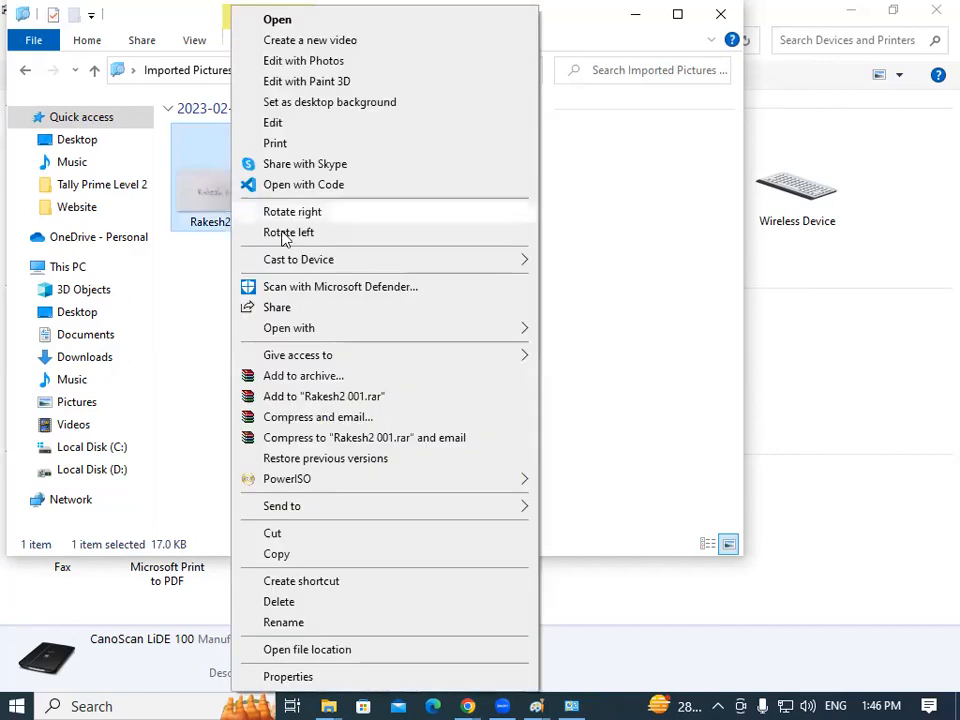
mouse_move(420, 334)
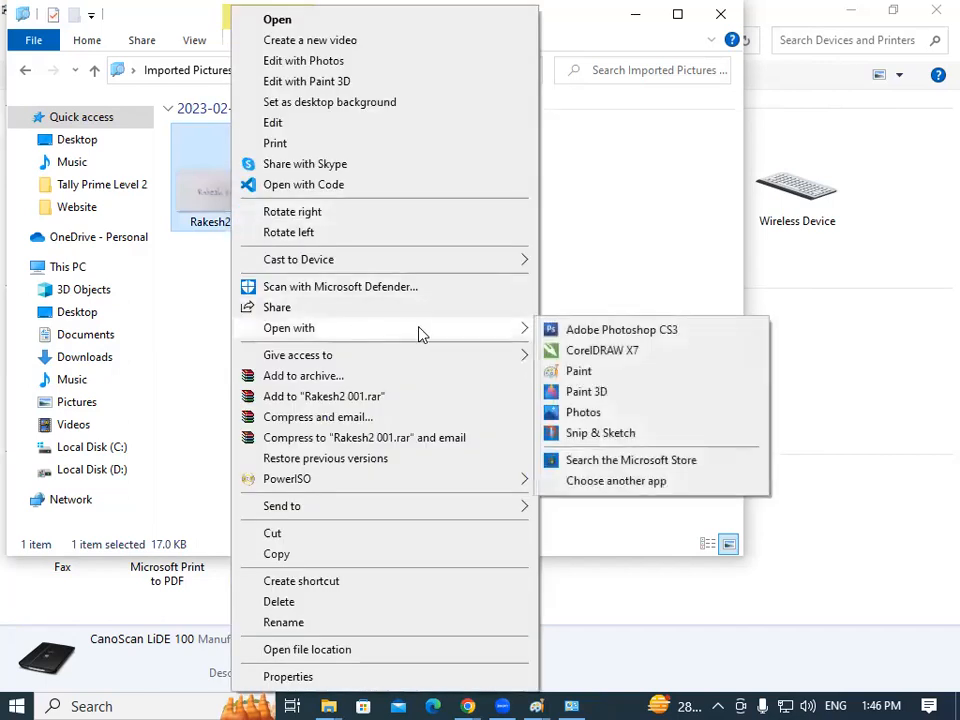
left_click(604, 372)
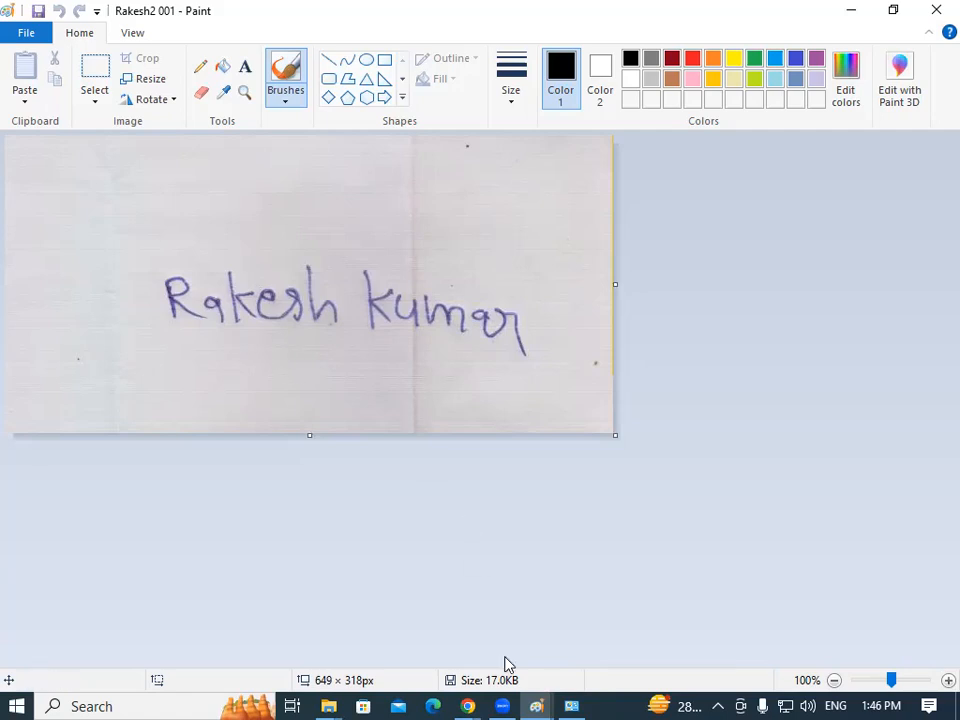
mouse_move(467, 706)
left_click(529, 619)
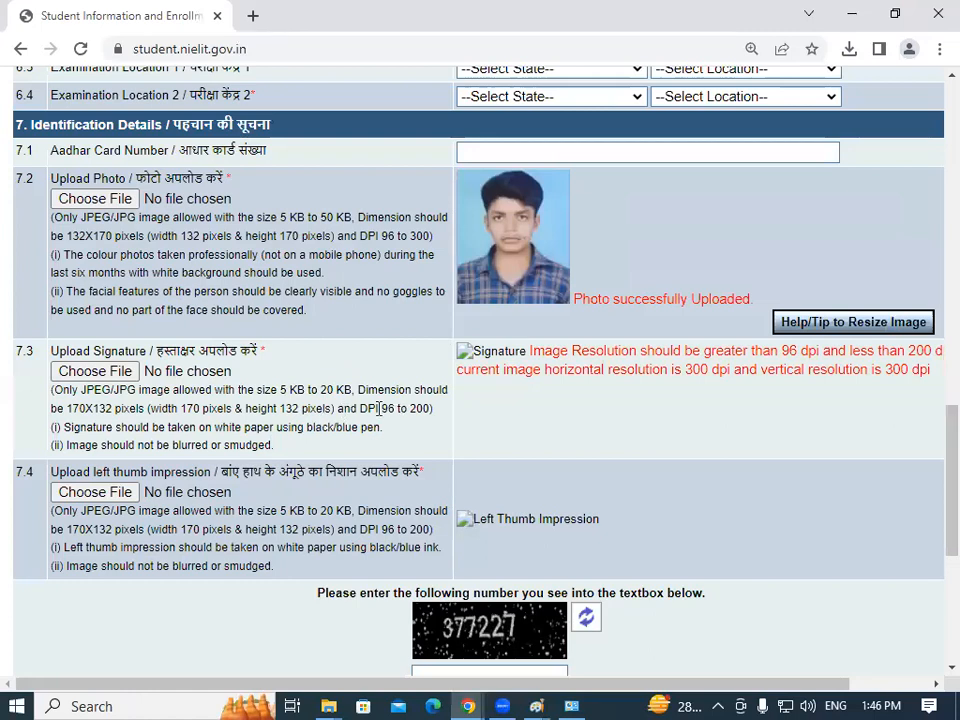
left_click_drag(380, 408, 431, 410)
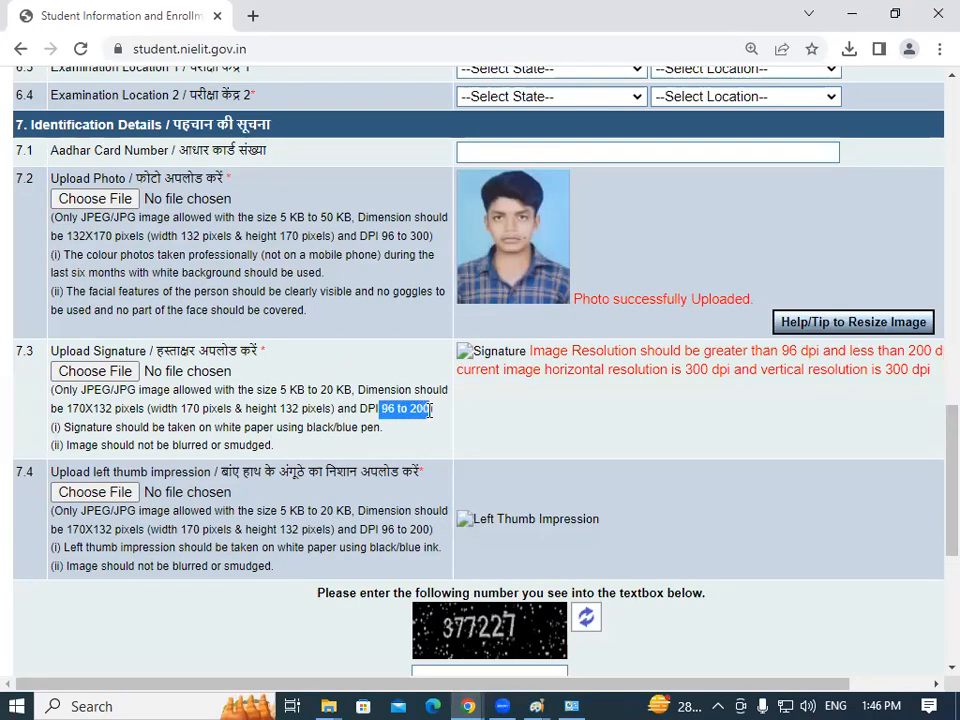
left_click(431, 410)
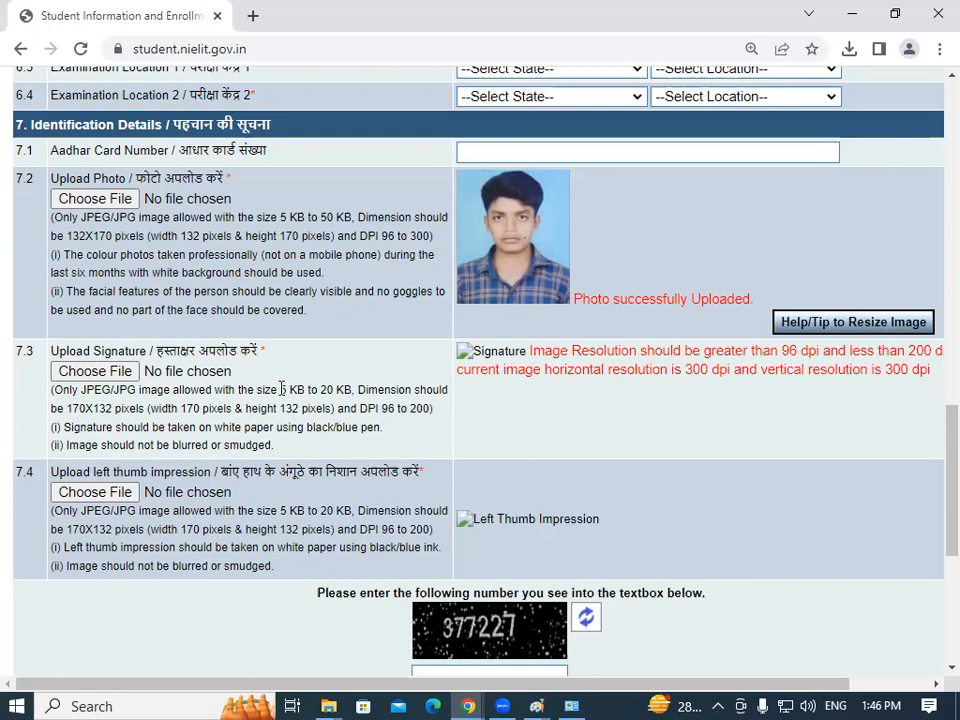
left_click_drag(279, 389, 347, 392)
left_click(347, 392)
double_click(188, 408)
left_click(262, 406)
left_click_drag(281, 408, 325, 408)
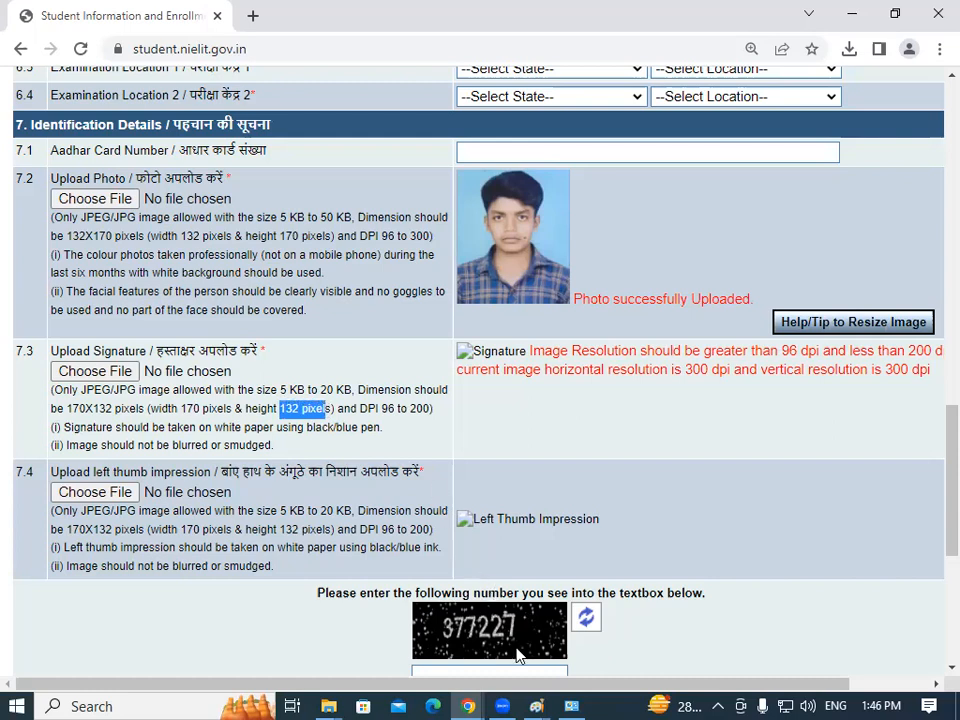
mouse_move(536, 706)
left_click(806, 628)
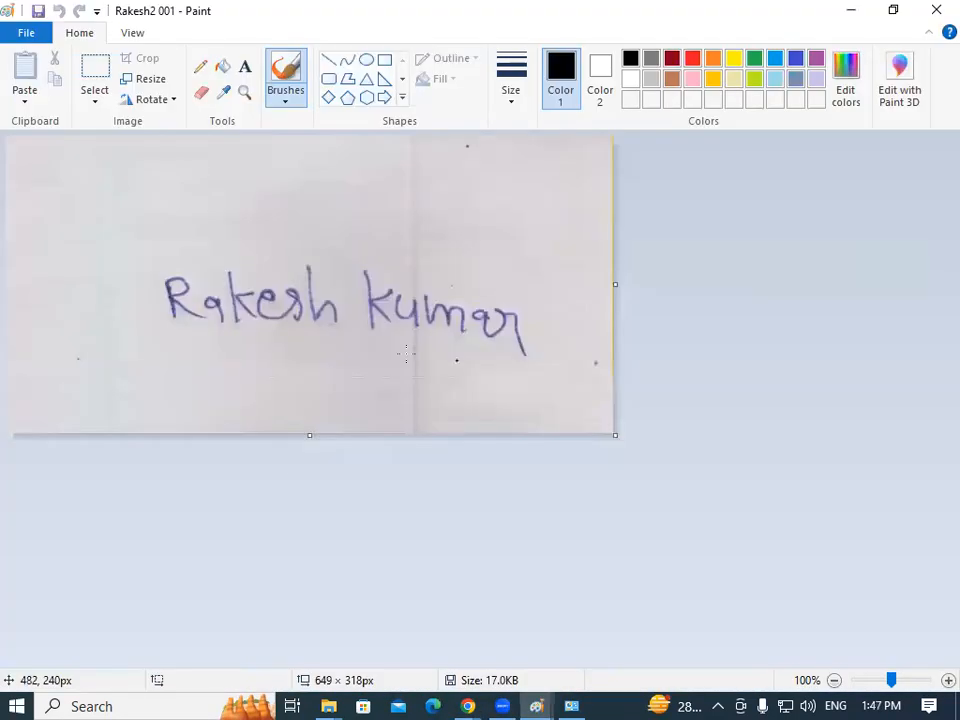
Look at the Resize and Skew settings in pixels, then close them without changes.
left_click(142, 79)
left_click_drag(113, 93, 325, 68)
left_click(419, 123)
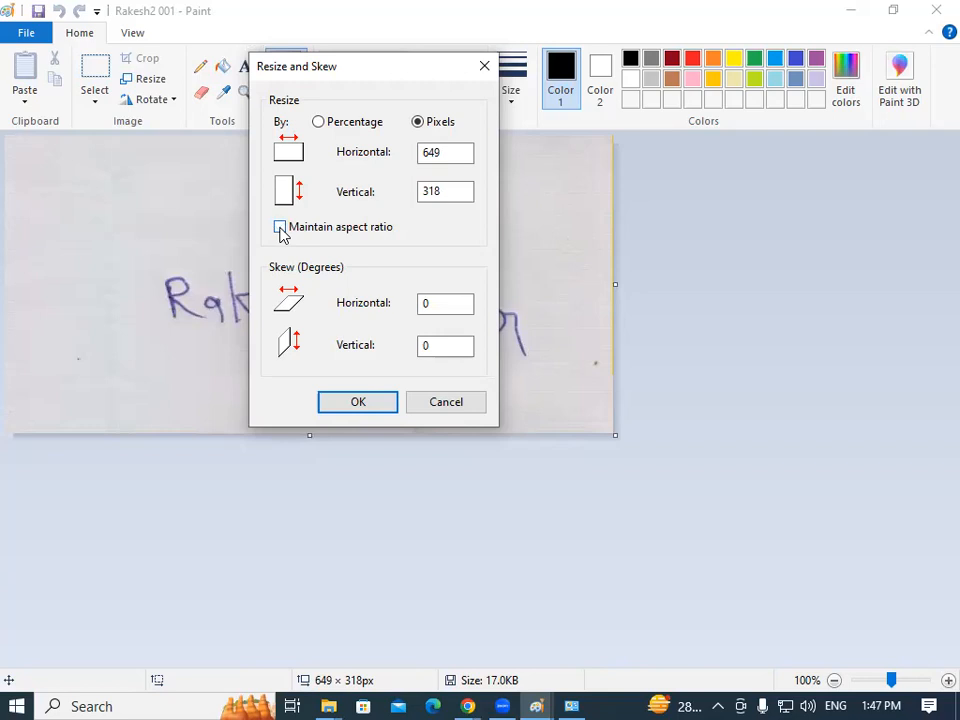
left_click(483, 68)
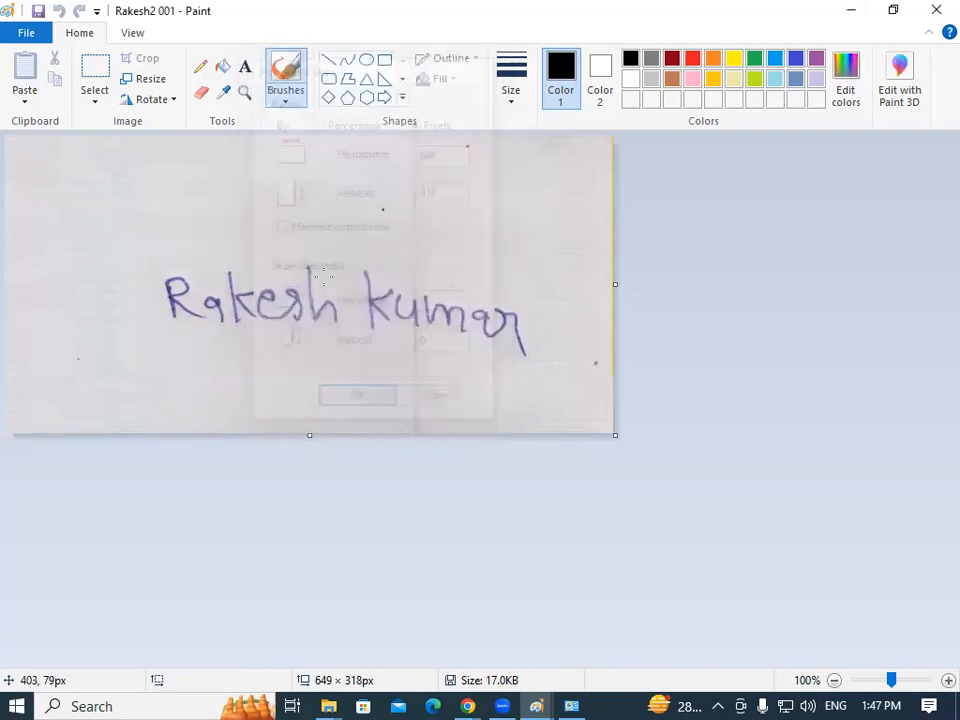
Crop the scan to a rectangle tightly around the handwritten name, 481 × 167 px.
left_click(95, 100)
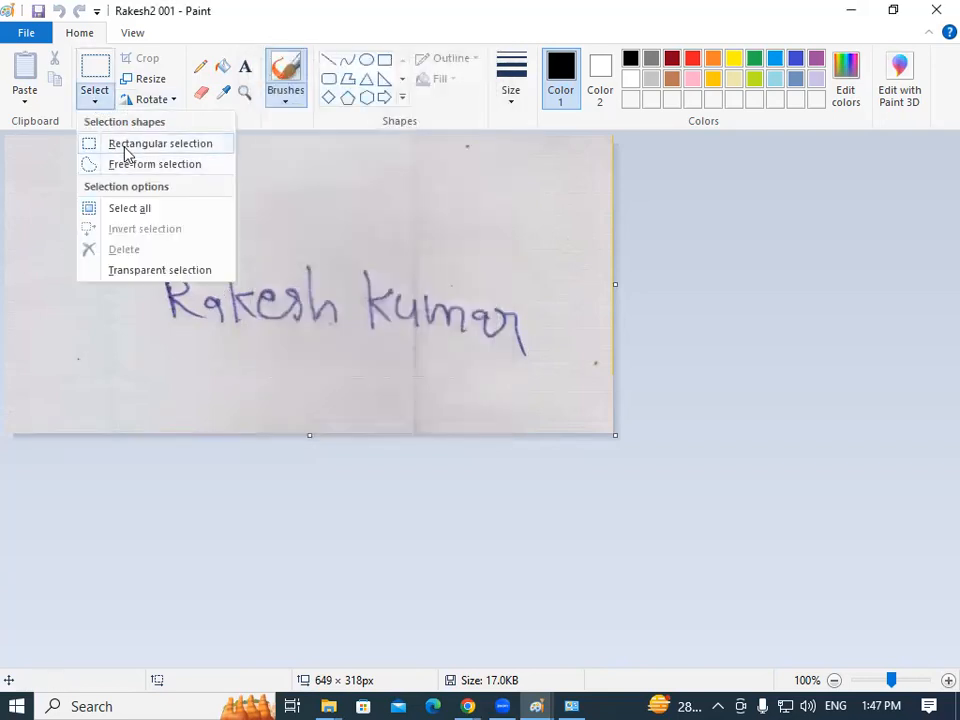
left_click(124, 146)
left_click_drag(122, 237, 573, 392)
left_click(145, 60)
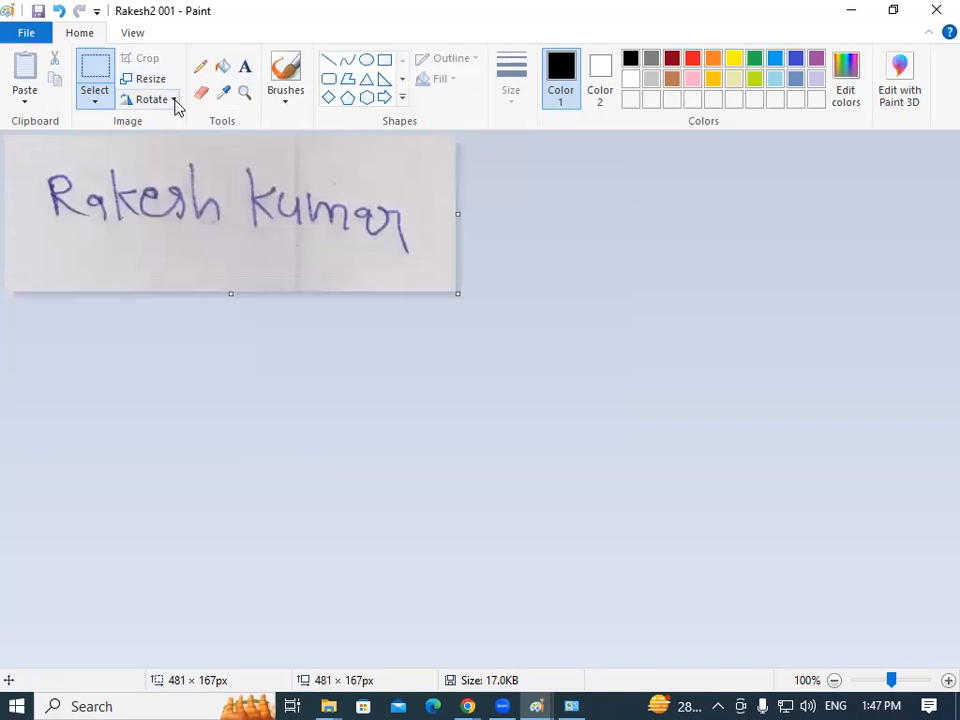
left_click(147, 80)
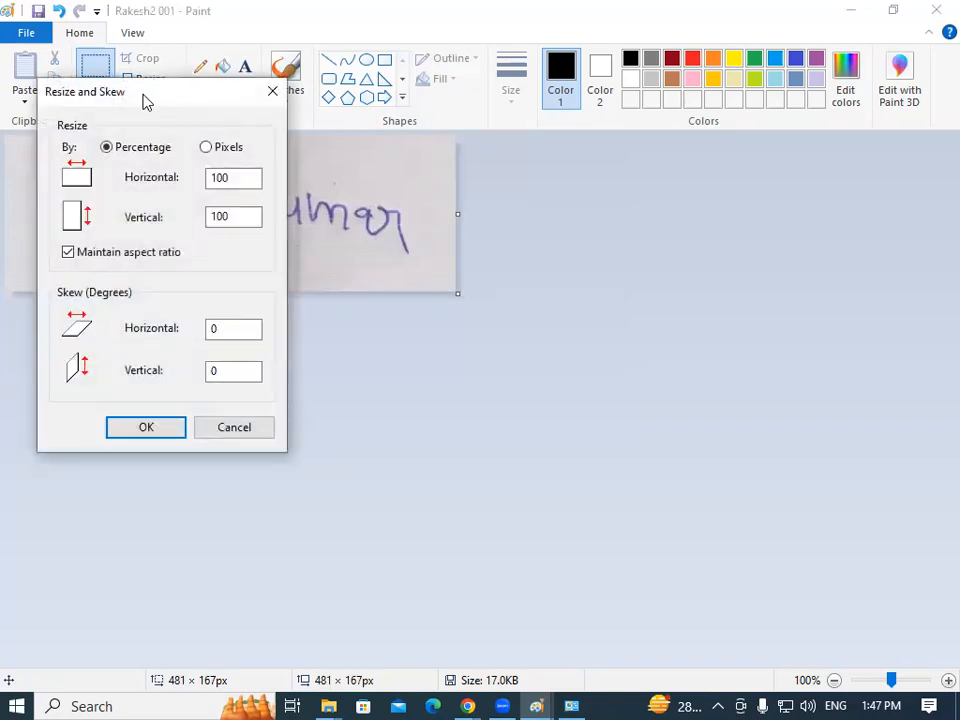
Unlock the aspect ratio and enter 170 × 132 pixels in Resize and Skew.
left_click(458, 116)
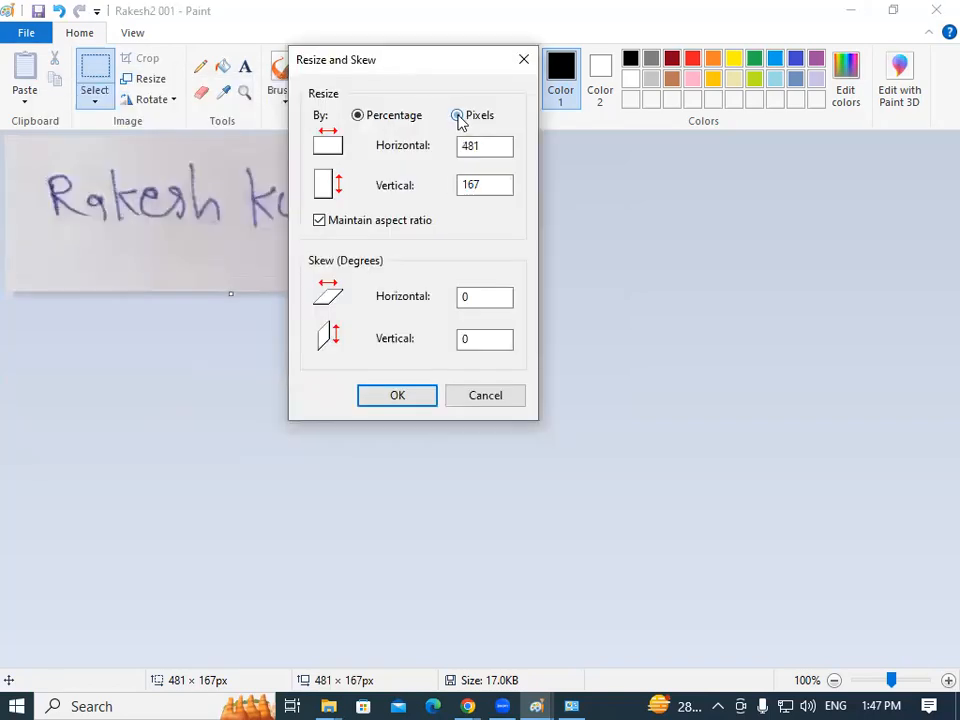
left_click(318, 222)
left_click_drag(499, 146, 429, 146)
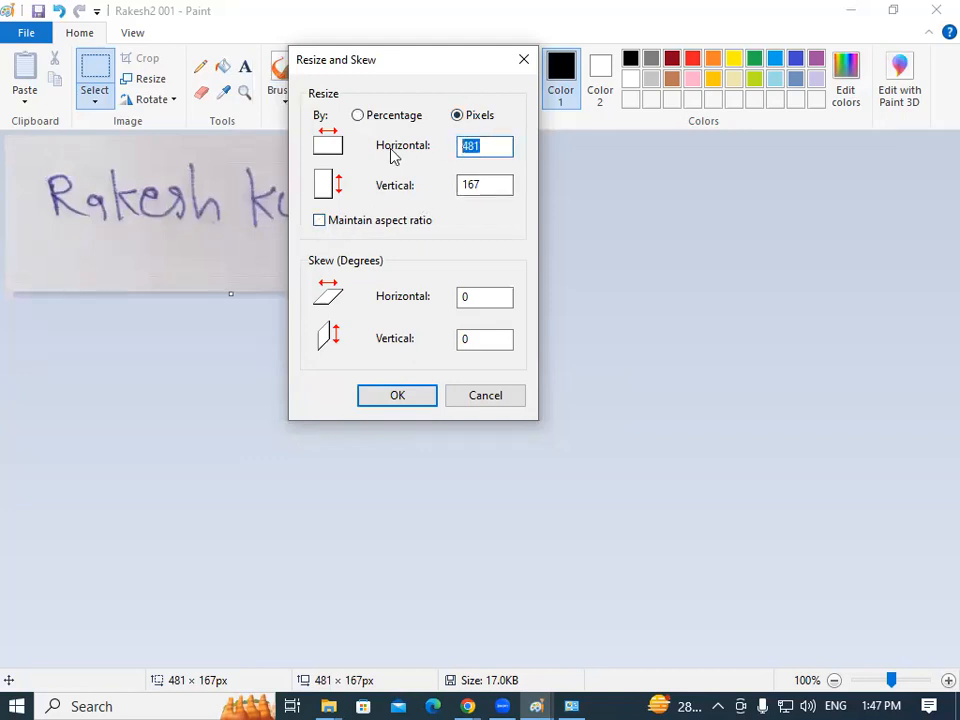
type("170")
left_click_drag(499, 184, 433, 183)
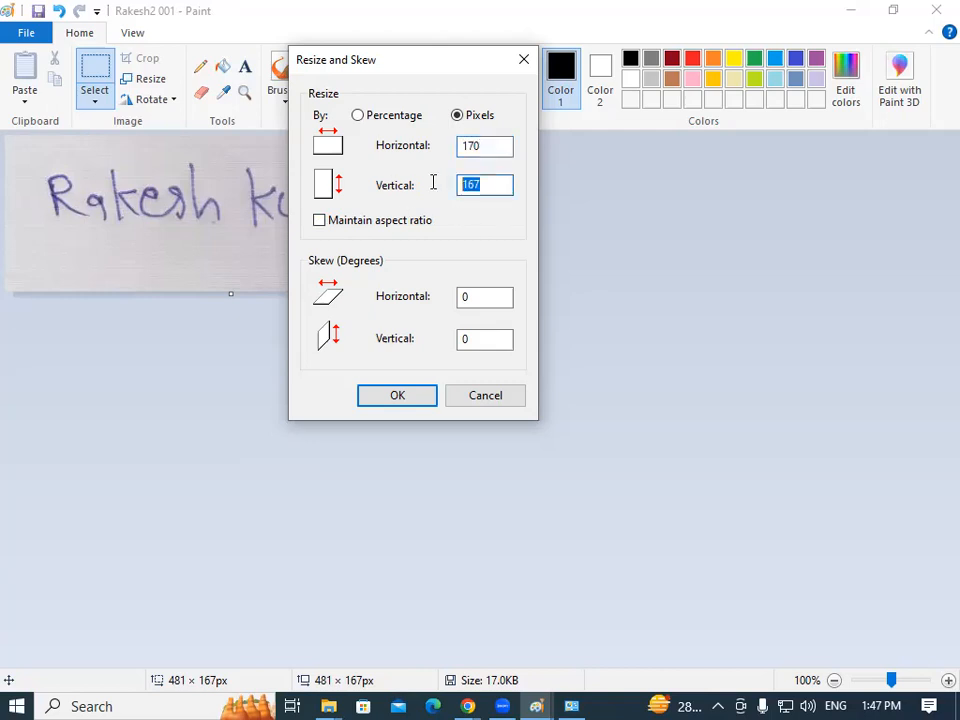
type("132")
Confirm the form's signature size requirement, apply the 170 × 132 px resize, and save the image.
left_click(470, 704)
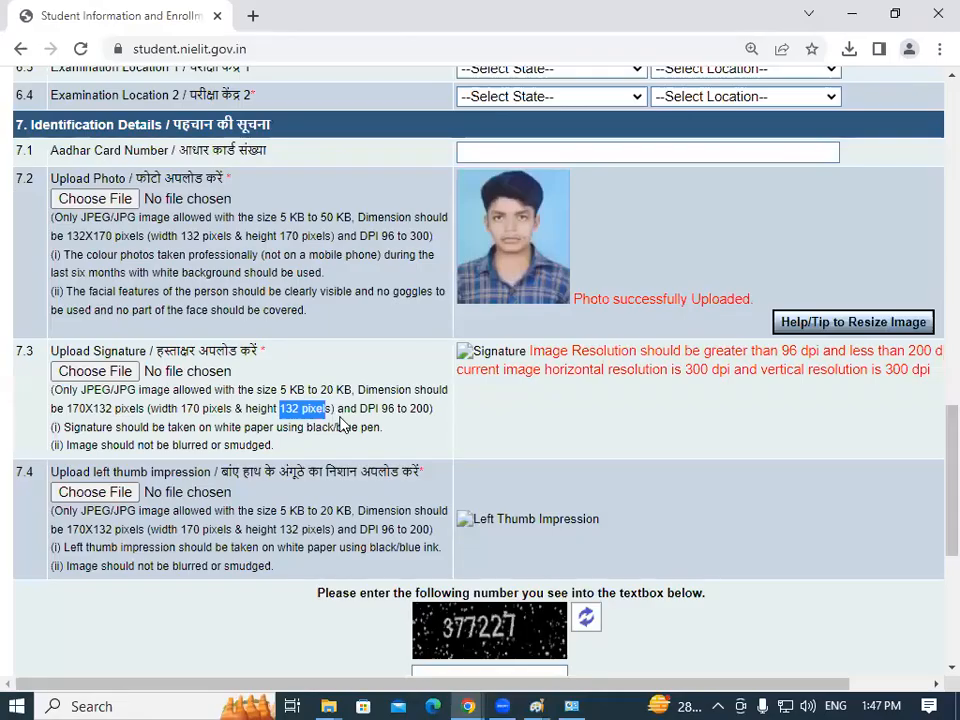
left_click(318, 410)
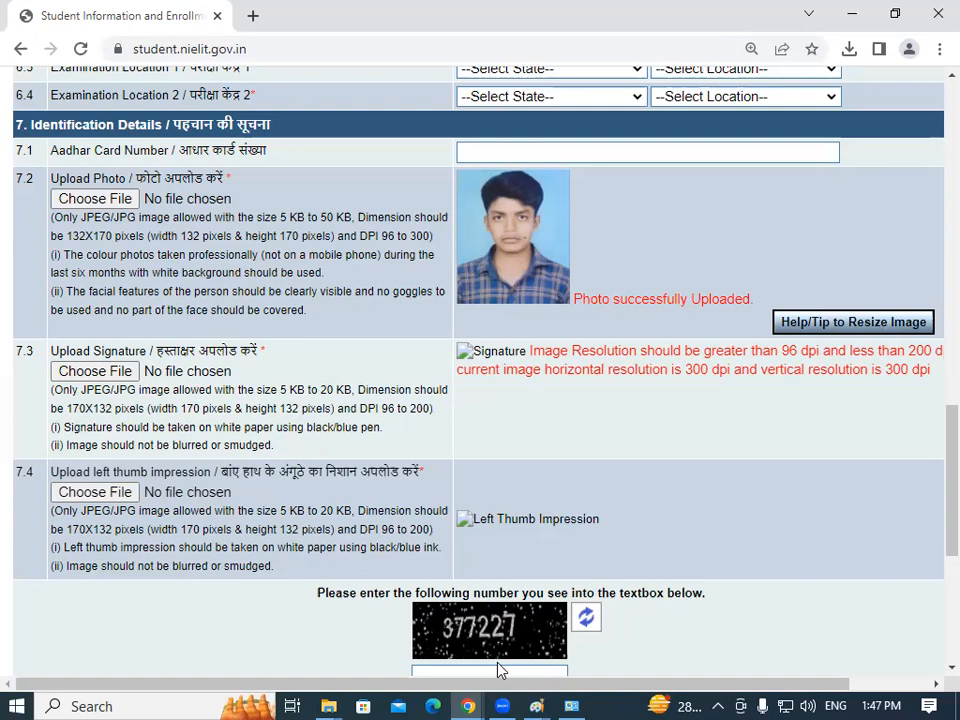
mouse_move(537, 704)
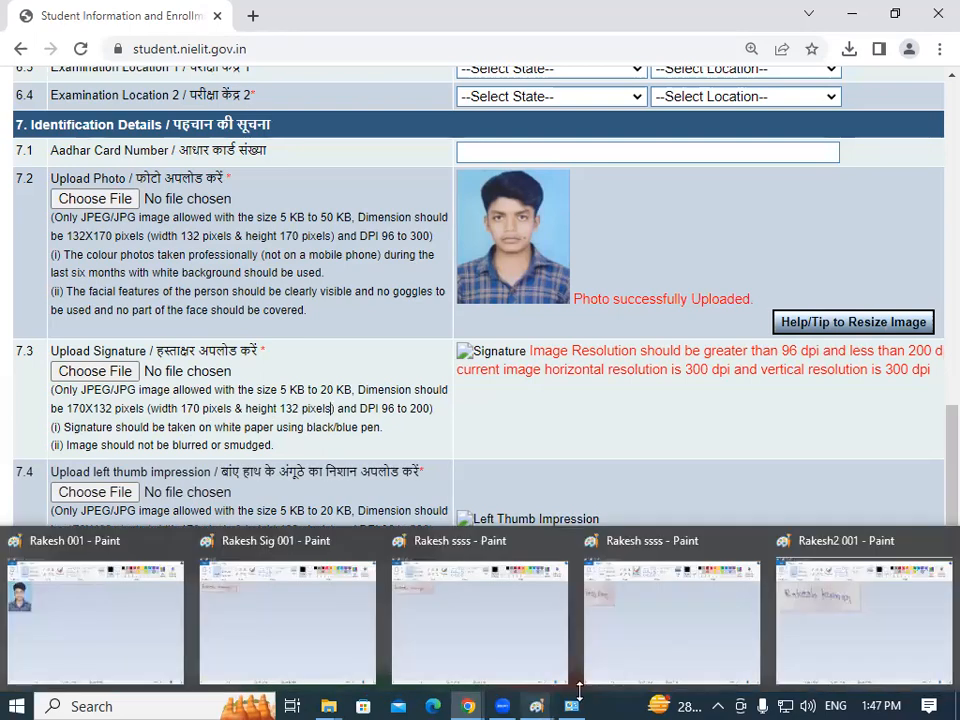
left_click(815, 632)
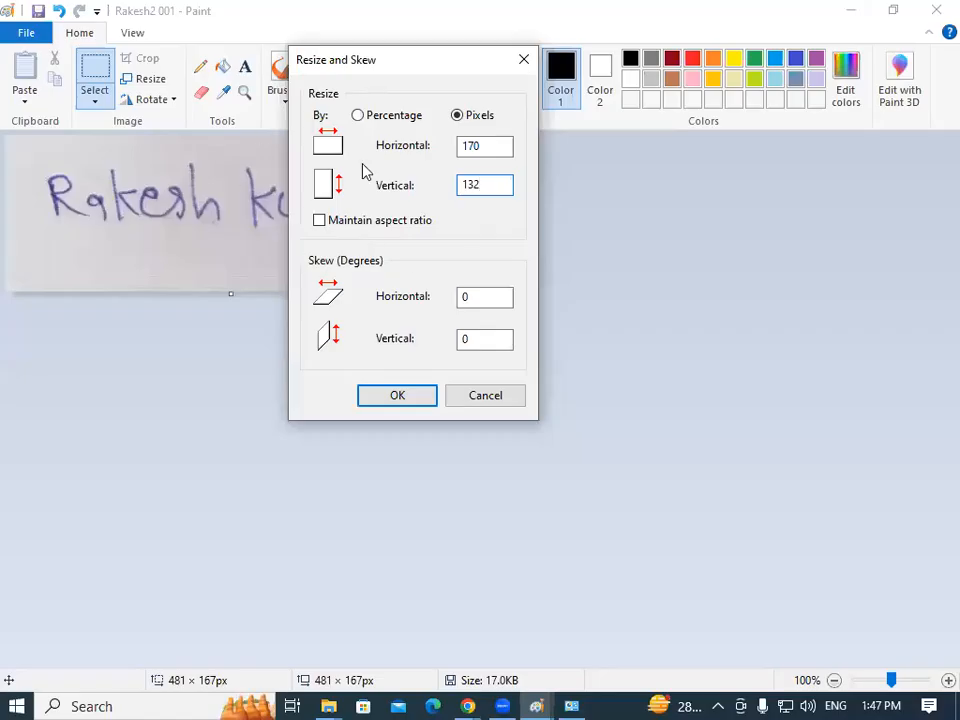
left_click(413, 397)
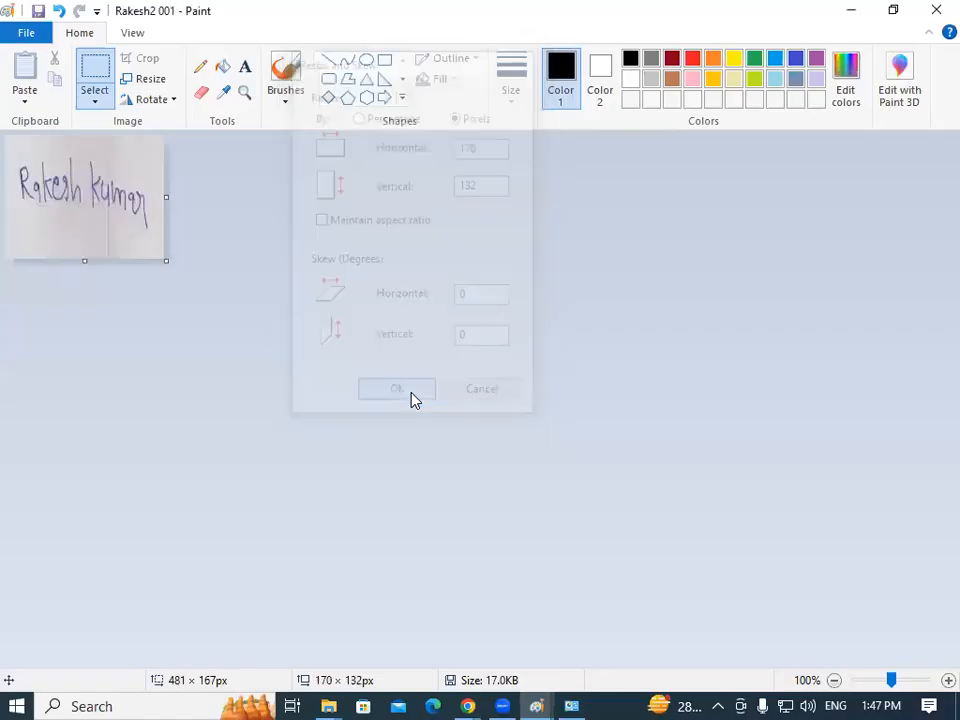
left_click(42, 33)
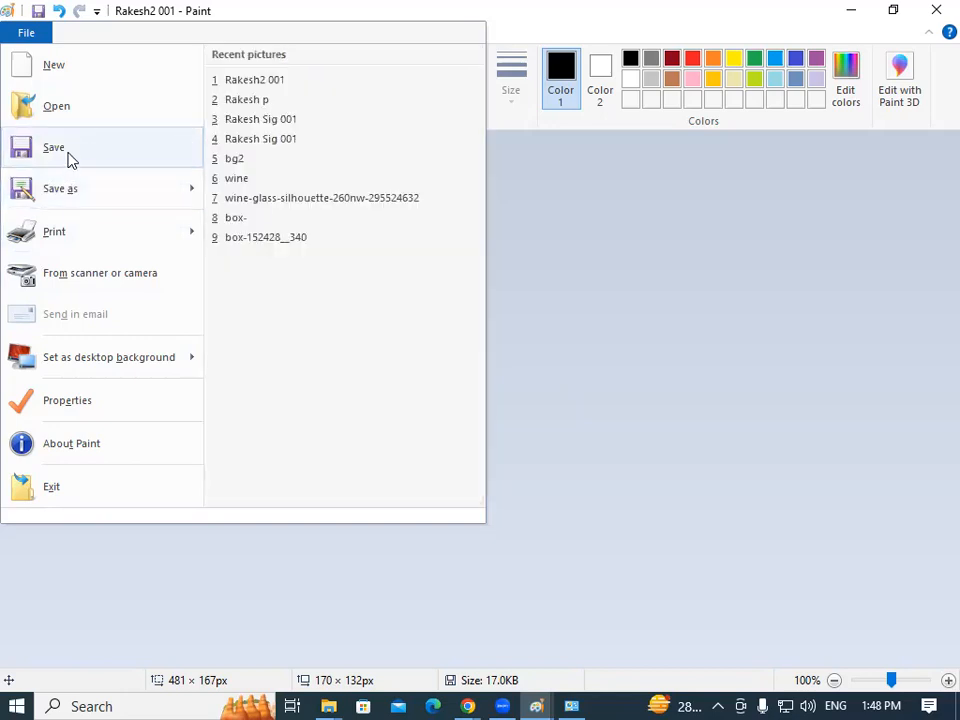
left_click(70, 157)
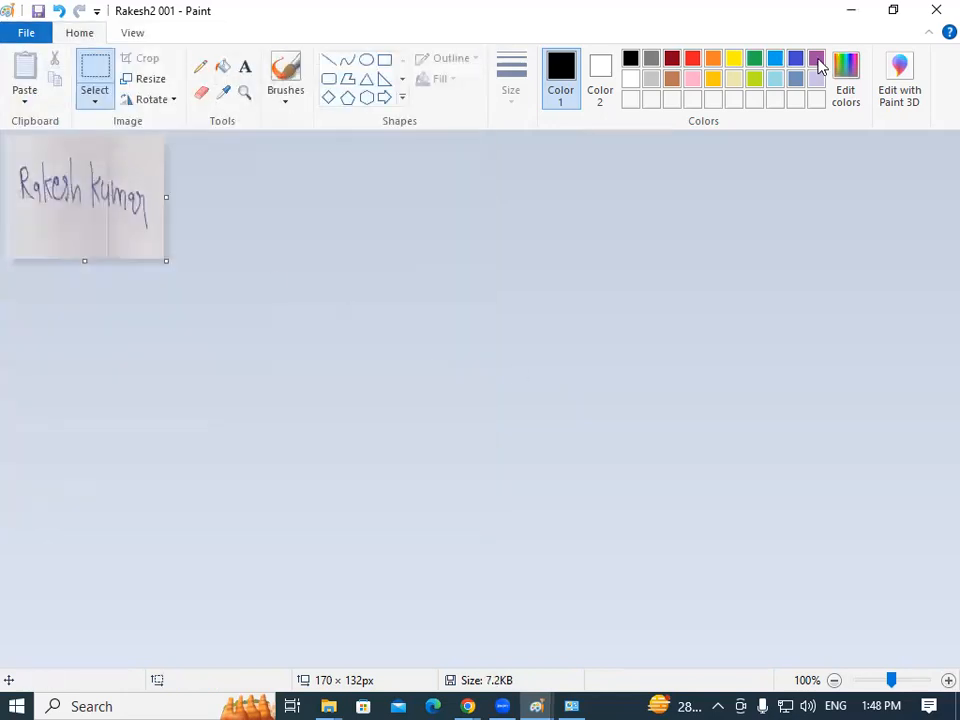
Upload the signature JPG from the Pictures signature folder to the portal form.
left_click(935, 12)
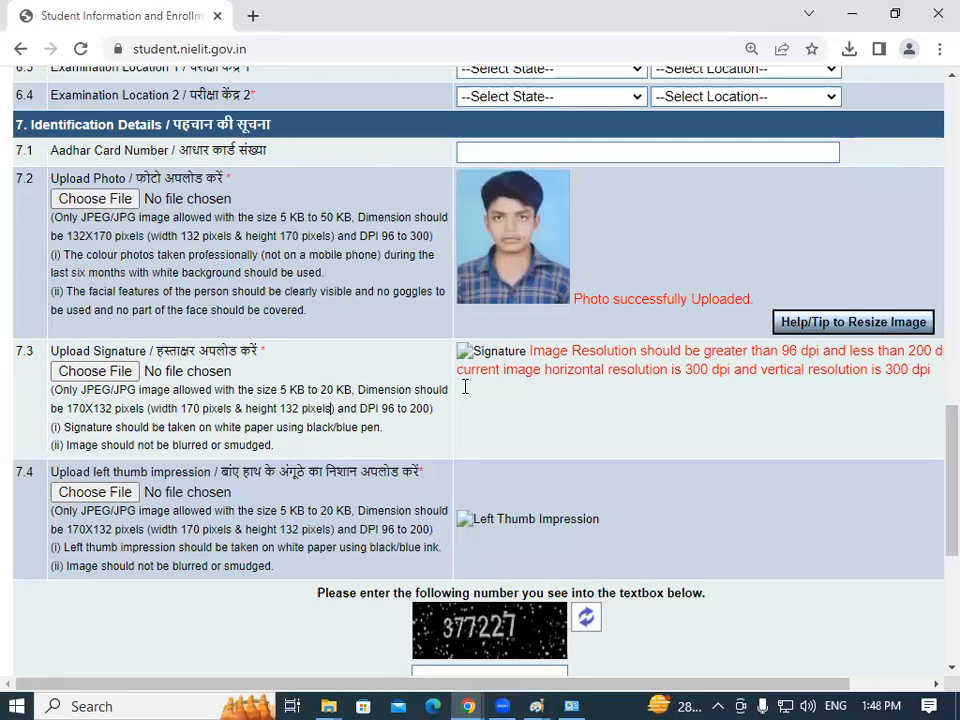
left_click(101, 371)
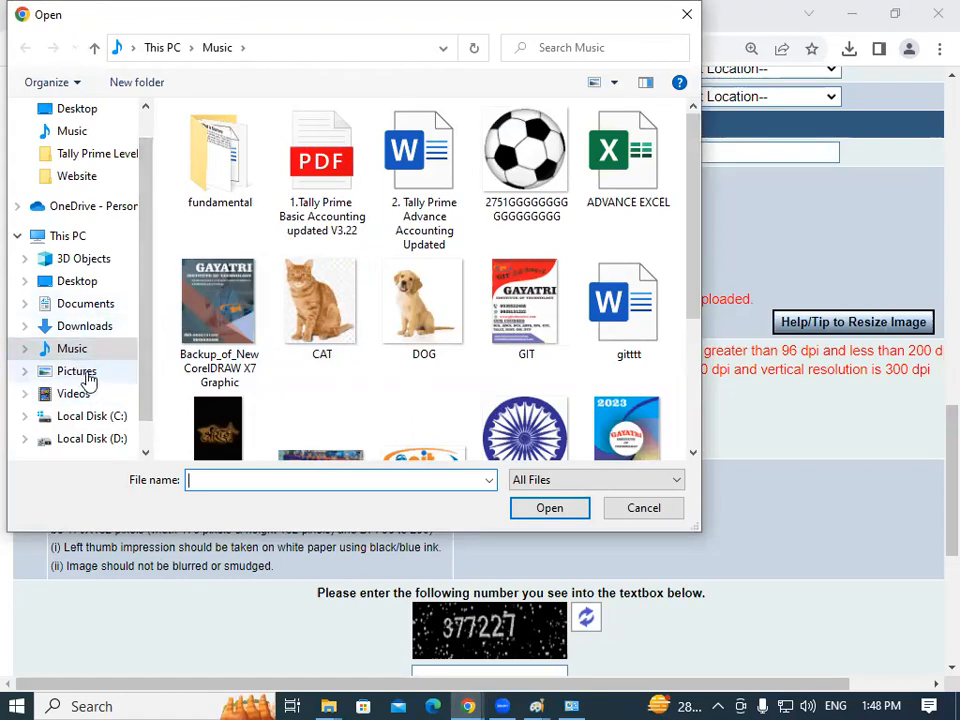
left_click(88, 374)
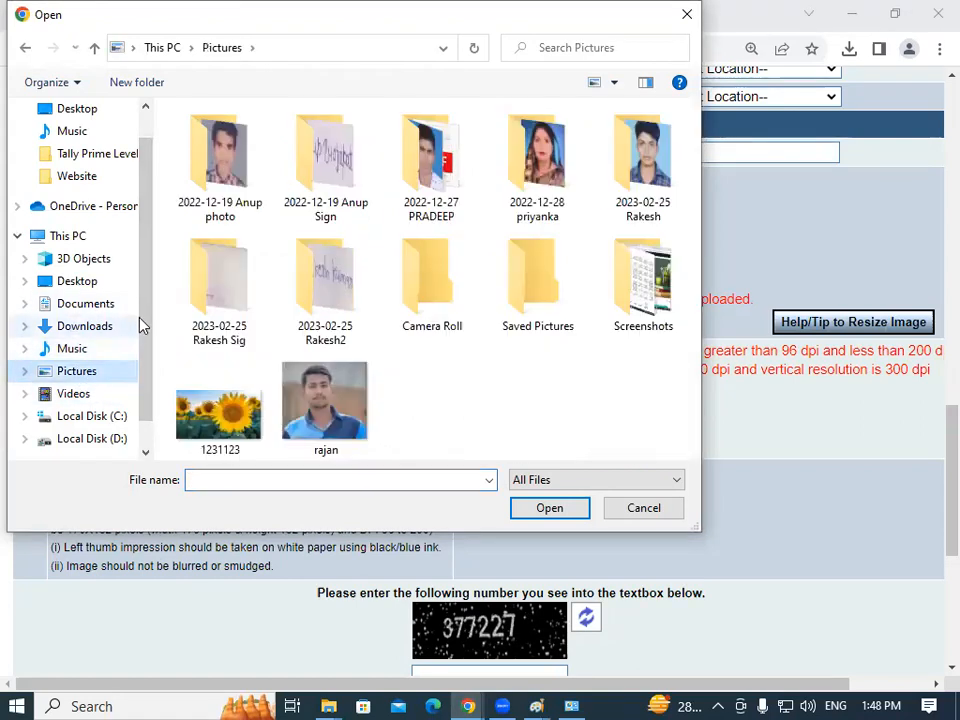
double_click(334, 312)
left_click(219, 158)
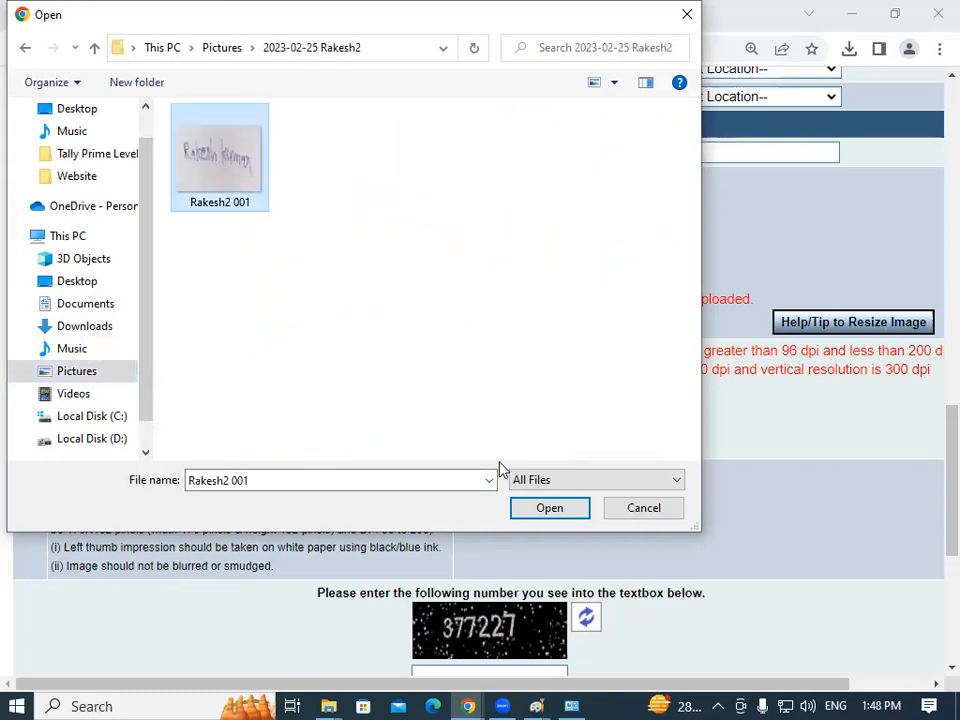
left_click(549, 508)
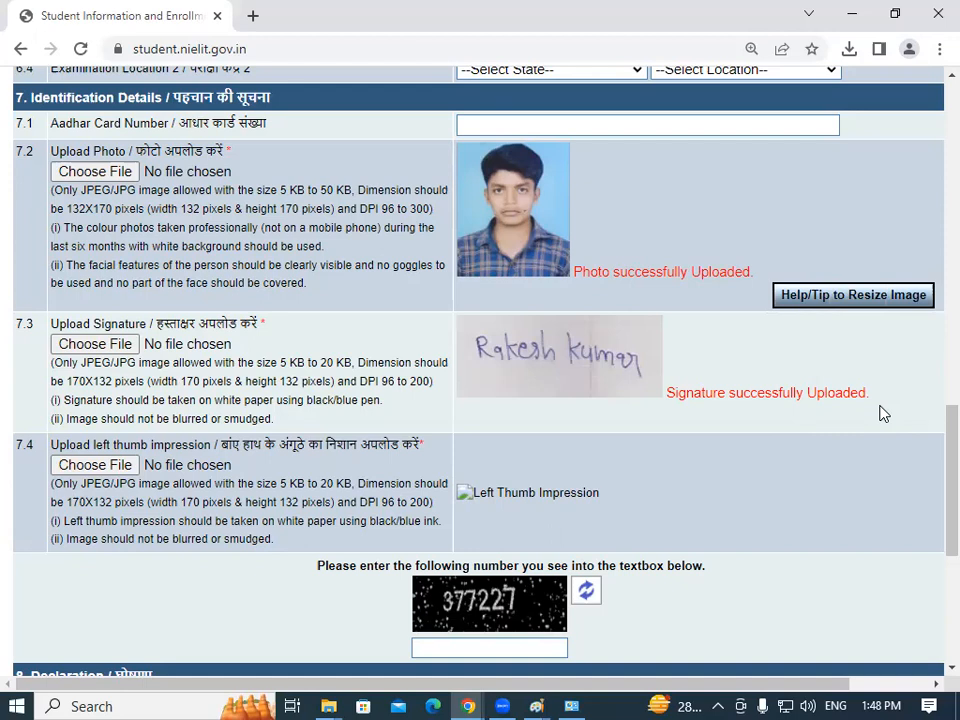
scroll(934, 508, "down", 3)
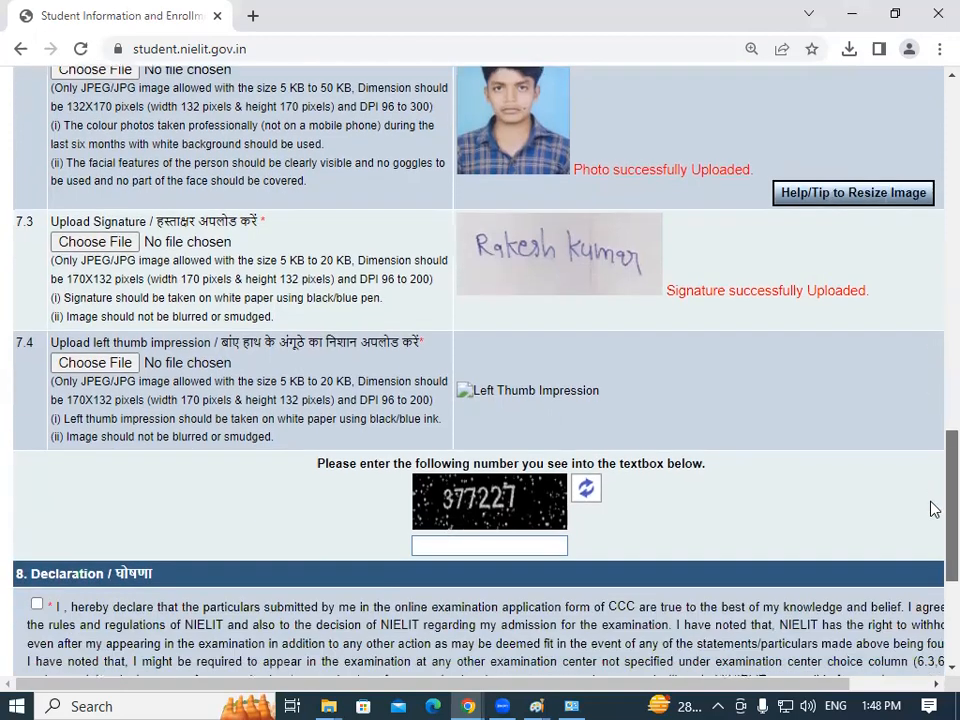
scroll(933, 501, "up", 2)
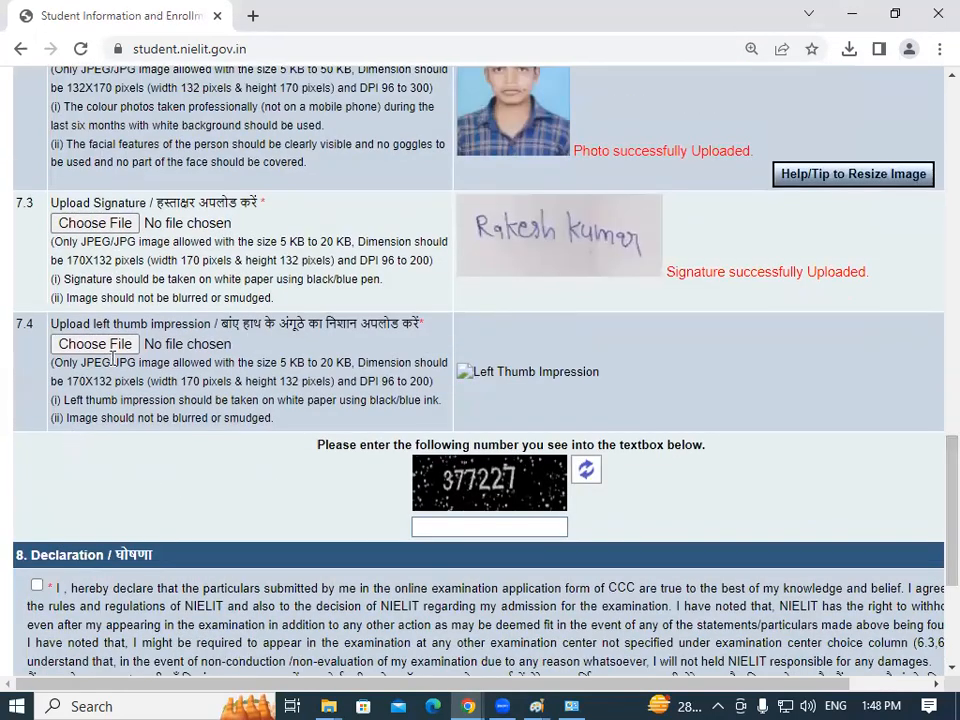
left_click_drag(157, 362, 372, 399)
left_click(378, 398)
left_click_drag(948, 486, 932, 403)
scroll(326, 424, "down", 3)
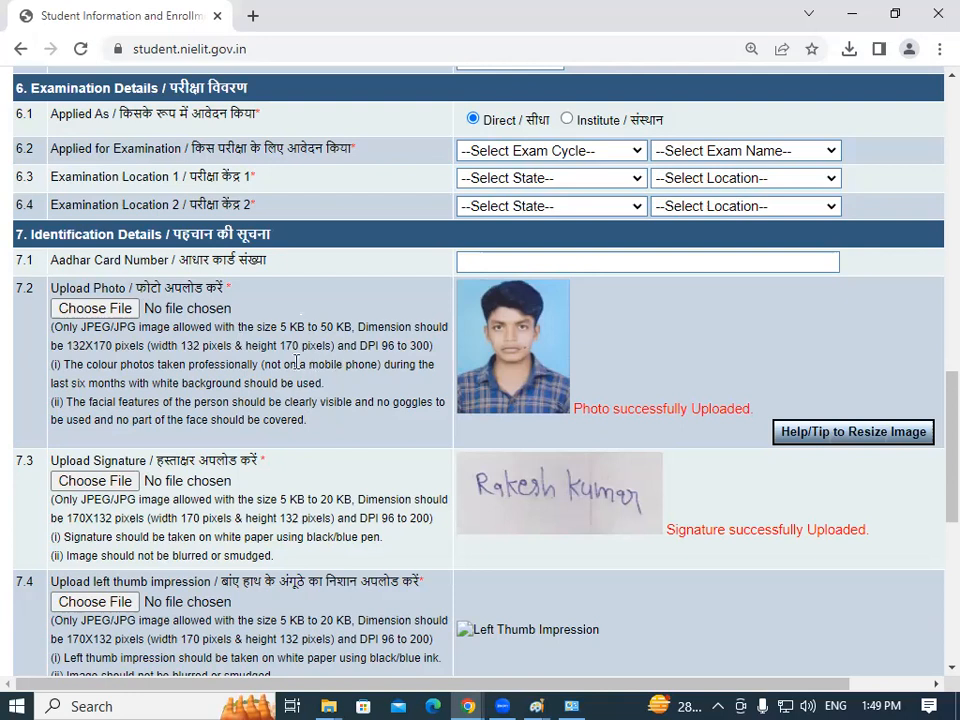
left_click_drag(147, 346, 363, 346)
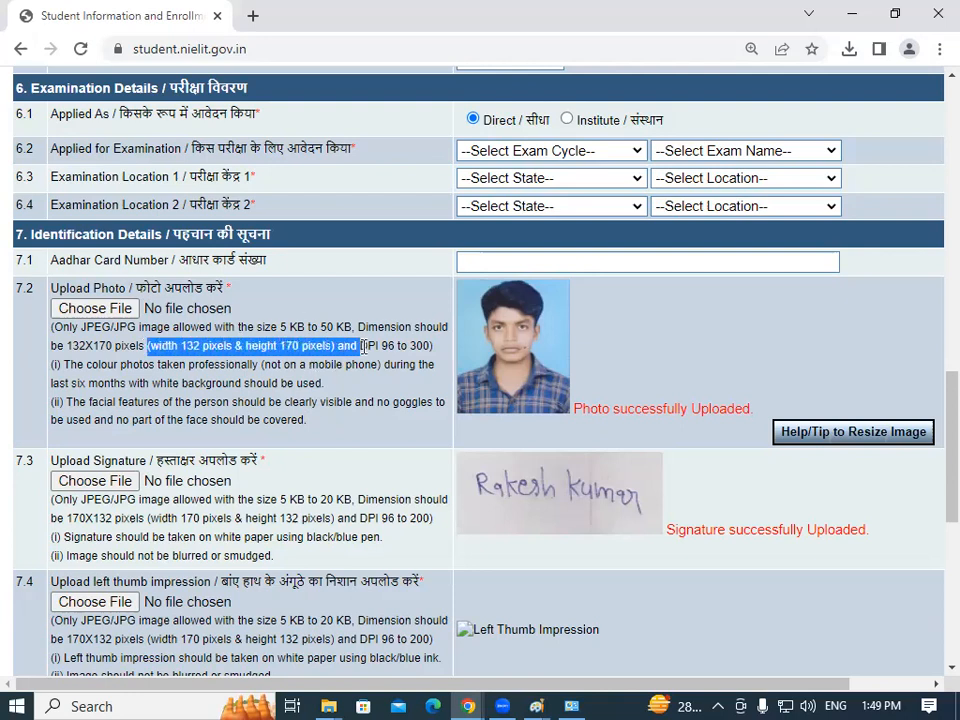
left_click(364, 346)
left_click_drag(934, 414, 934, 99)
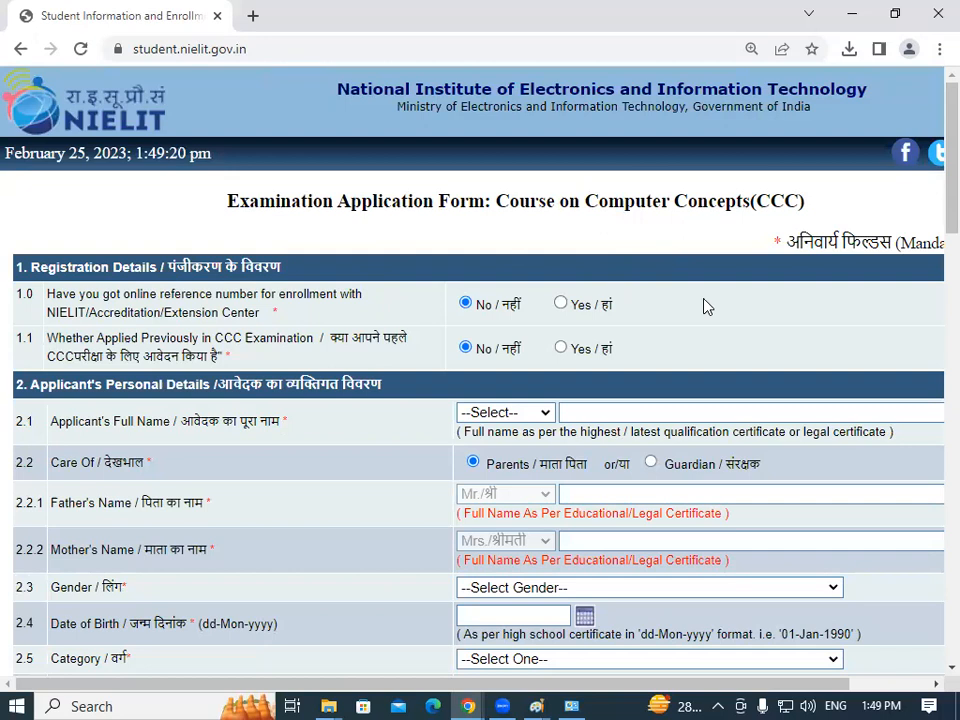
Set the applicant's title to Mr. and enter the applicant's full name.
scroll(934, 190, "down", 3)
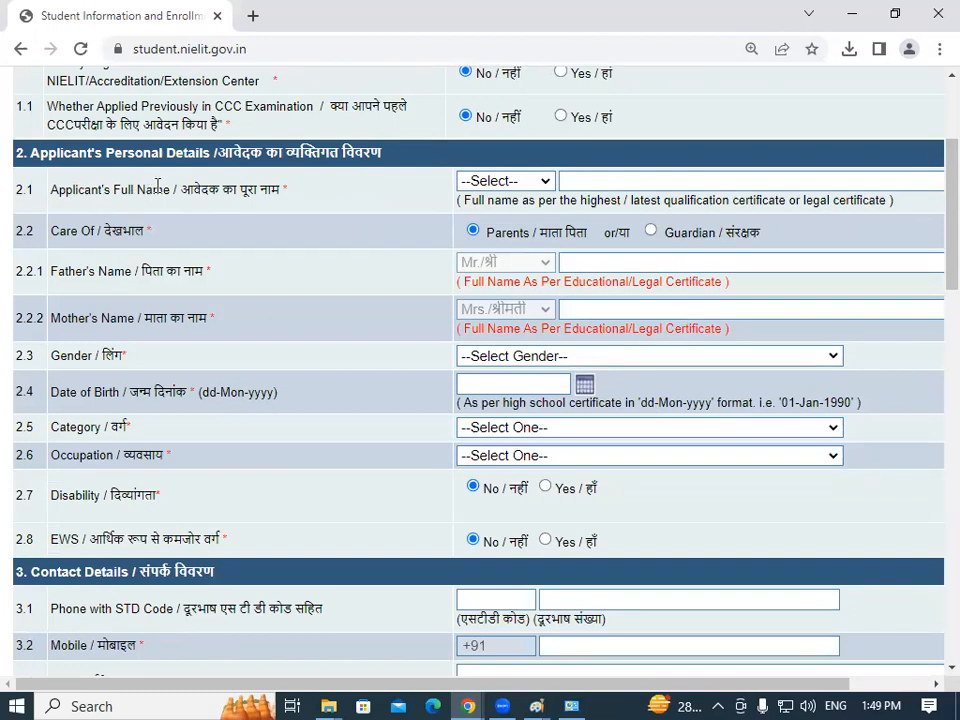
left_click(480, 182)
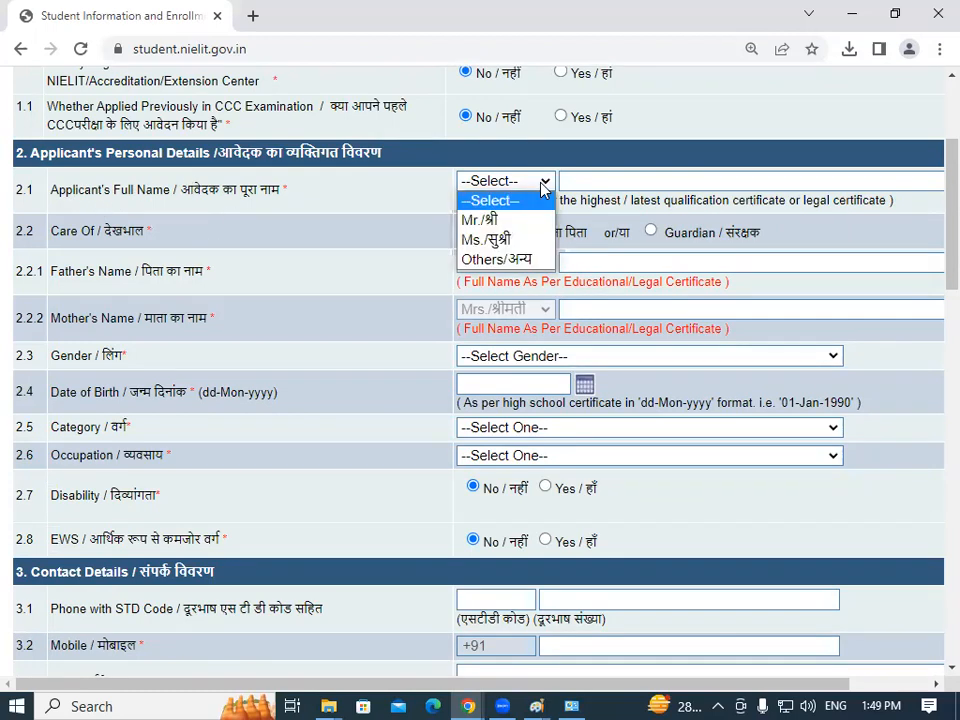
left_click(484, 221)
left_click(587, 184)
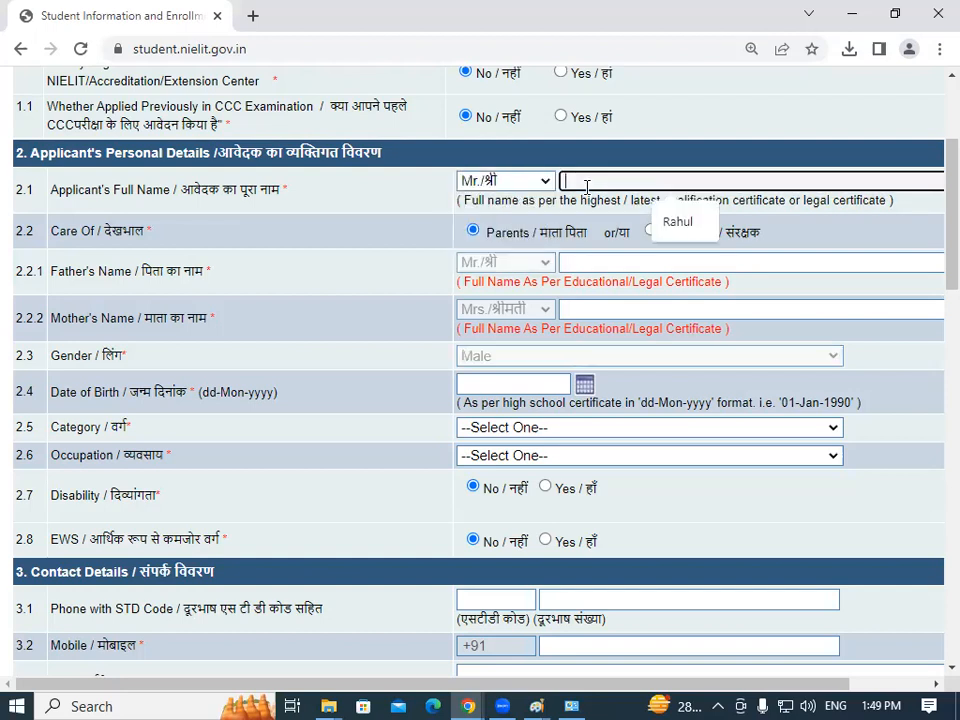
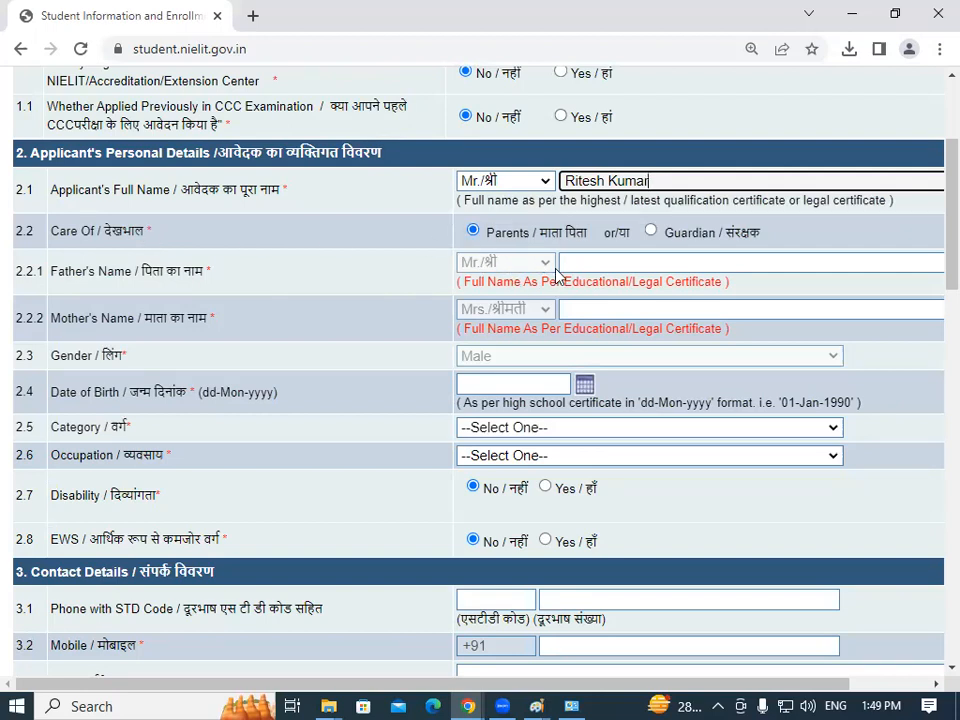
Reset the browser page zoom to 100% so the form fits.
scroll(930, 250, "down", 1)
scroll(930, 225, "up", 2)
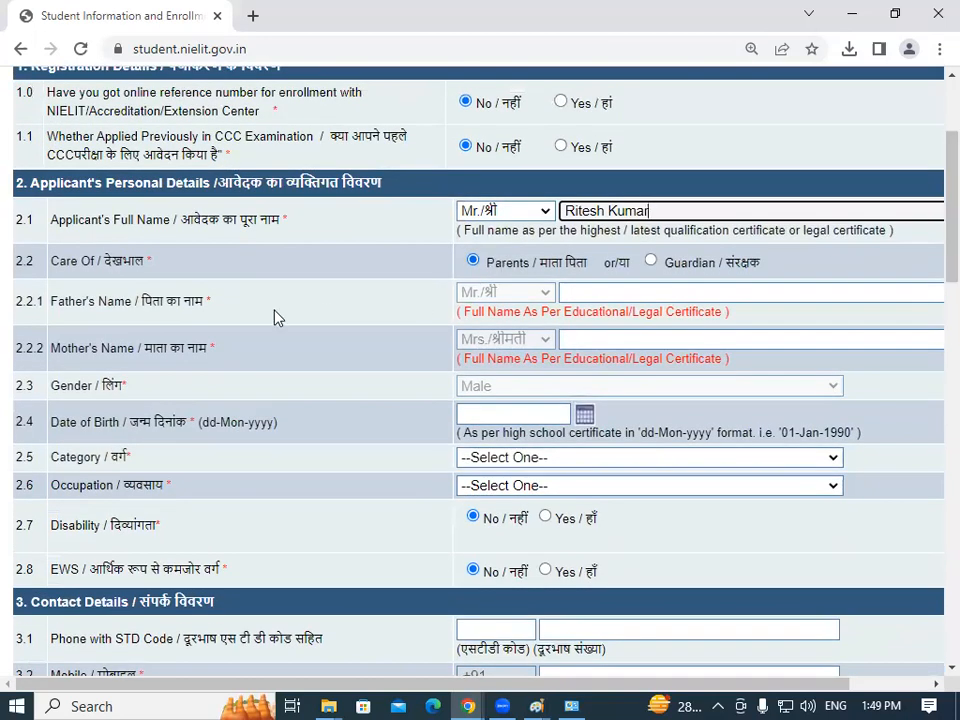
left_click(583, 293)
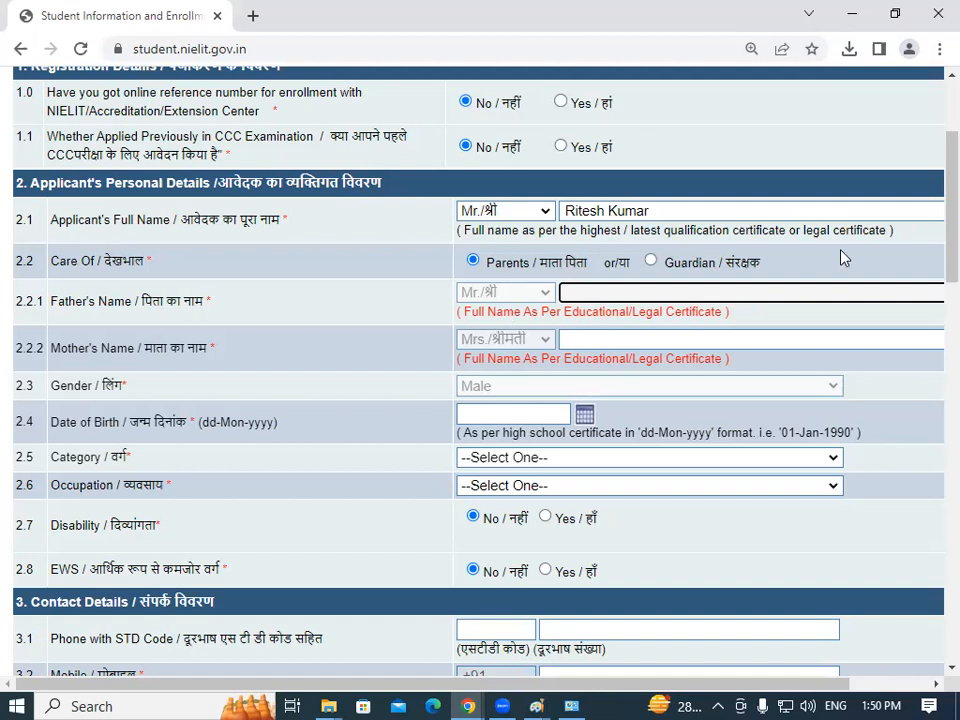
scroll(934, 244, "down", 2)
scroll(930, 237, "up", 1)
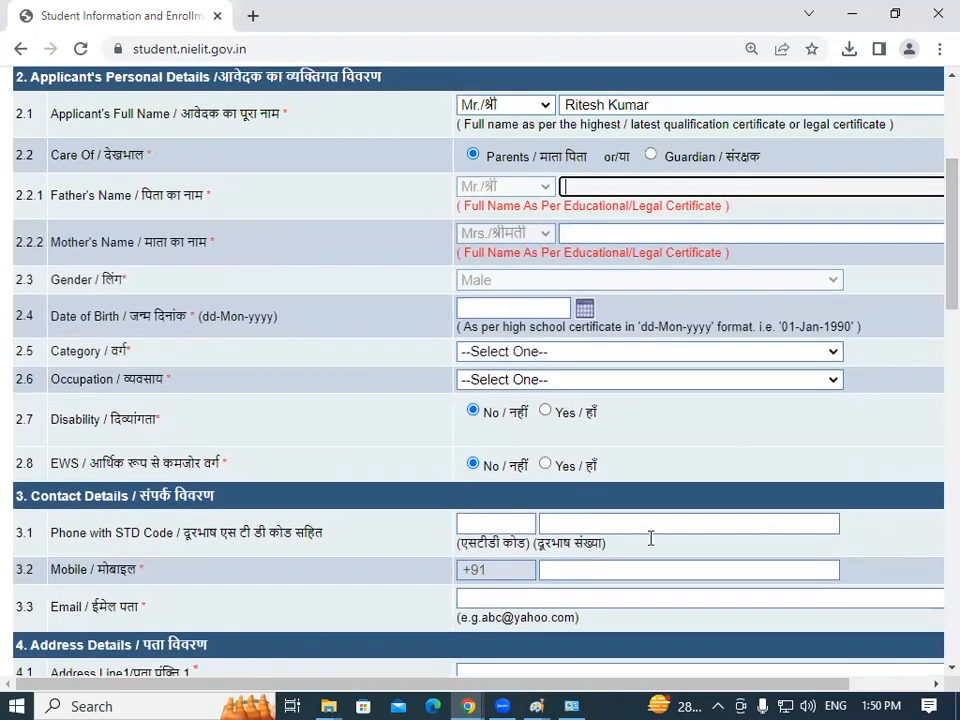
left_click_drag(476, 686, 621, 697)
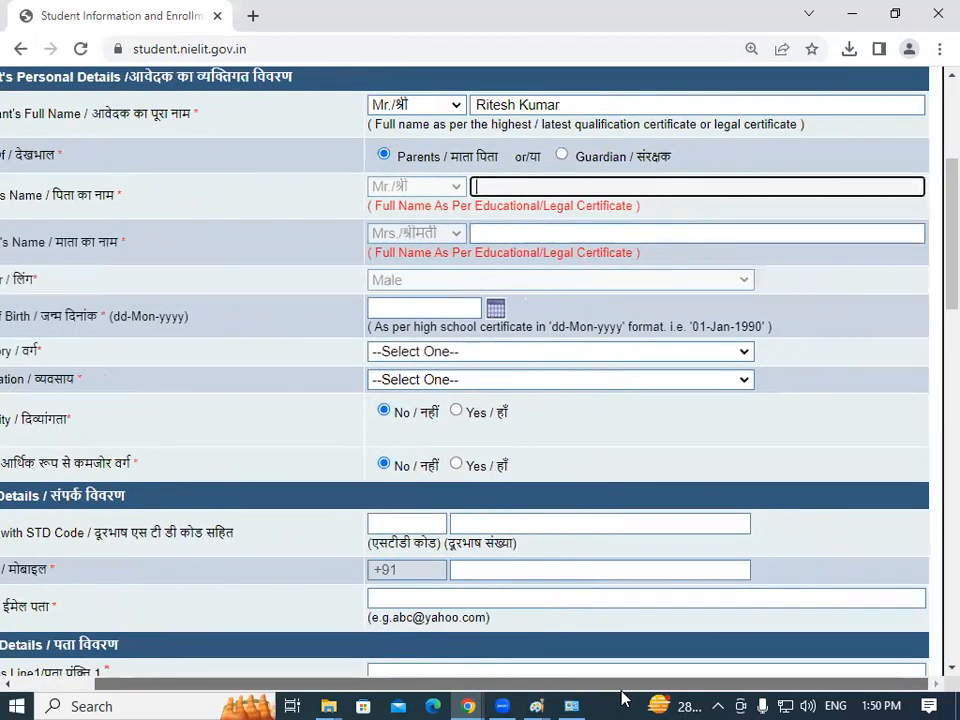
left_click(939, 49)
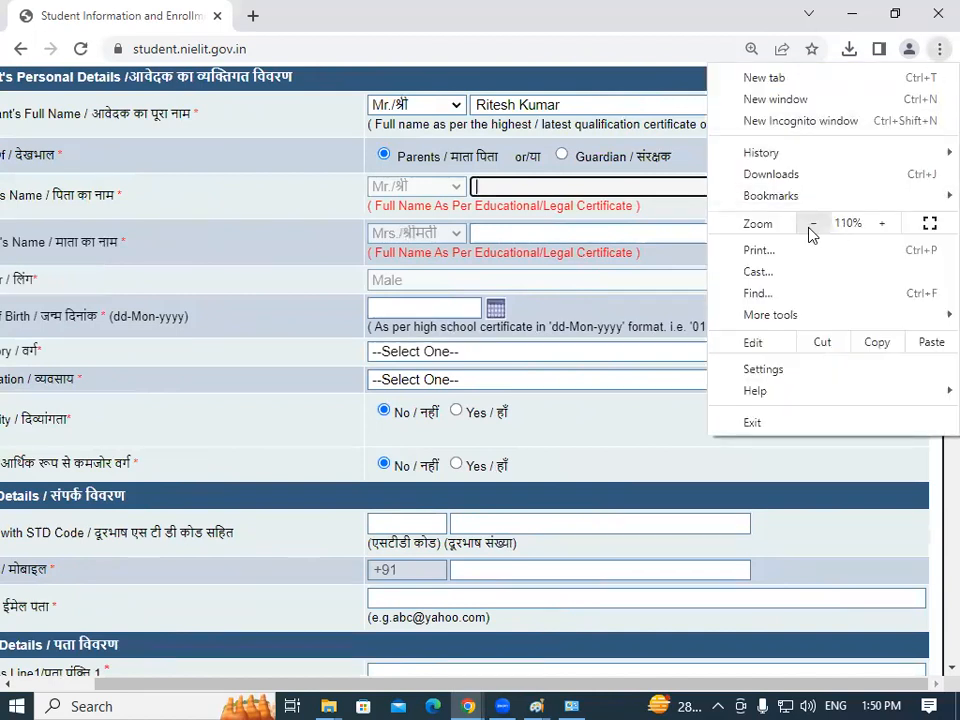
left_click(811, 228)
left_click(338, 190)
Enter the father's name in 2.2.1 and begin typing the mother's name in 2.2.2.
left_click(544, 177)
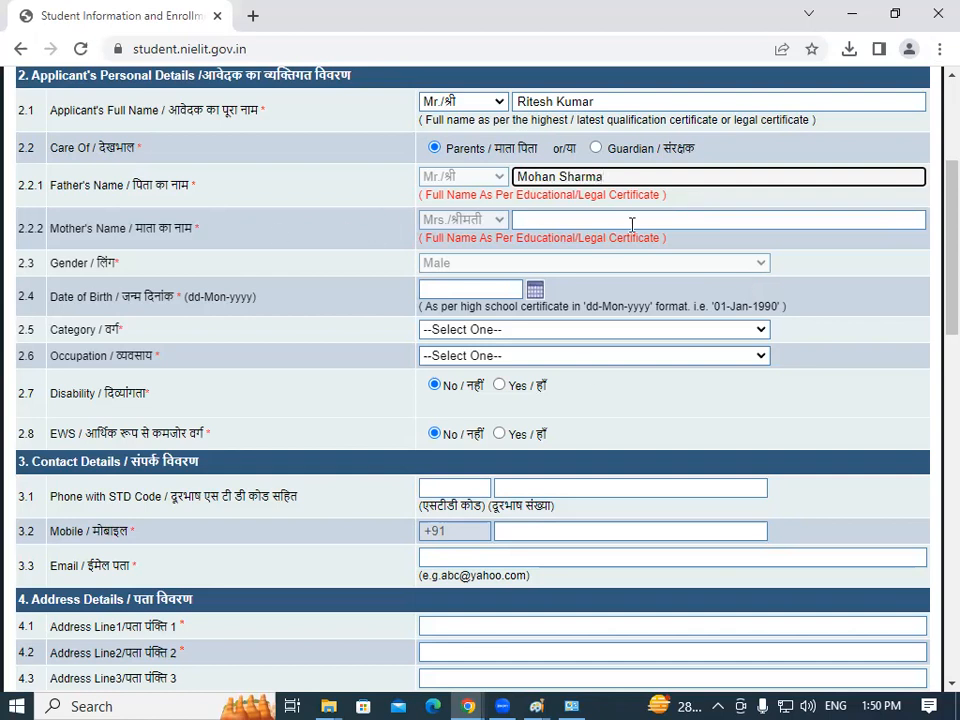
left_click(543, 218)
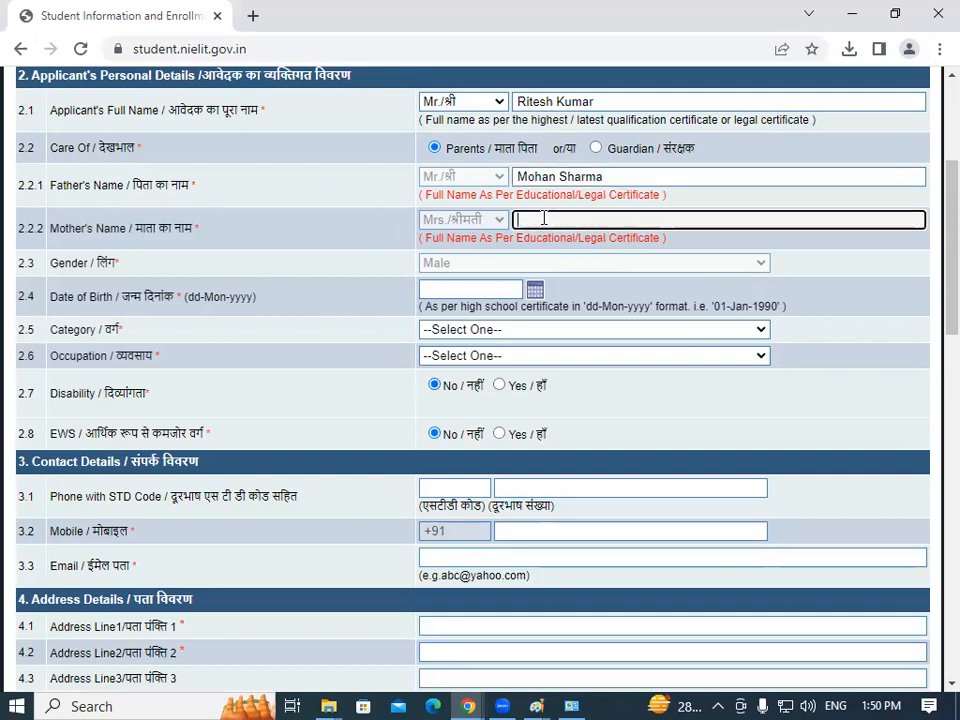
type("Rita")
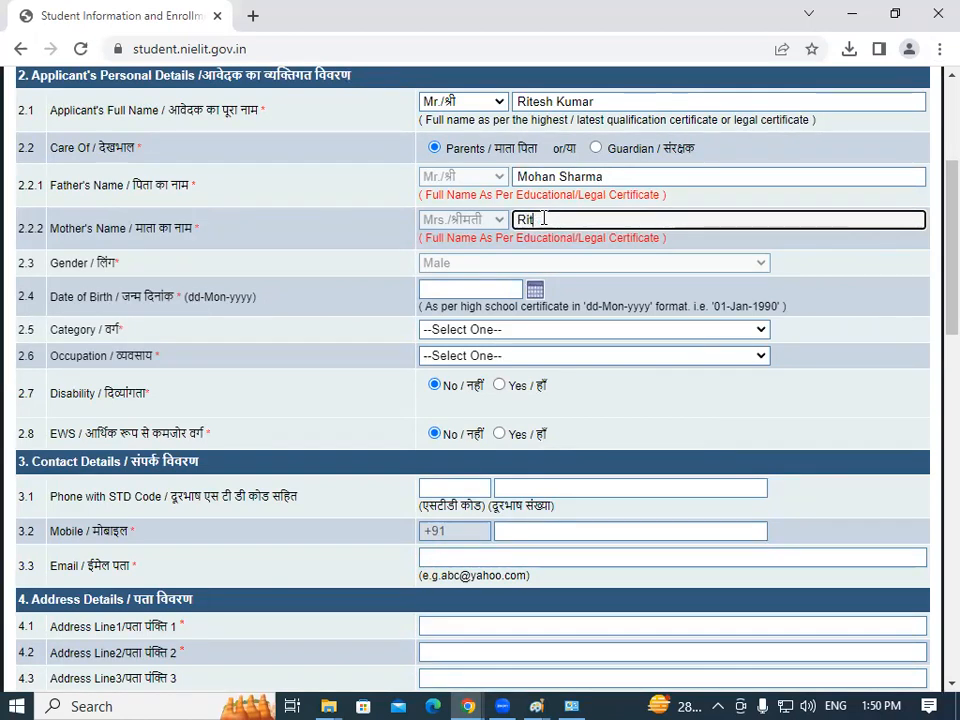
type("a")
left_click(535, 290)
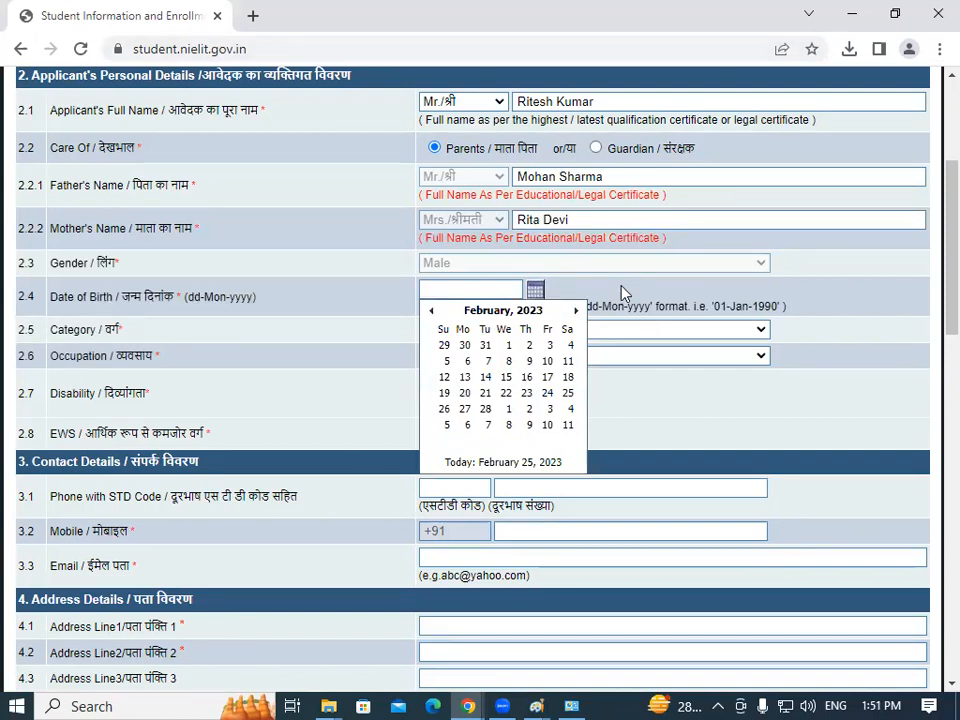
left_click(536, 290)
left_click(536, 291)
left_click(536, 313)
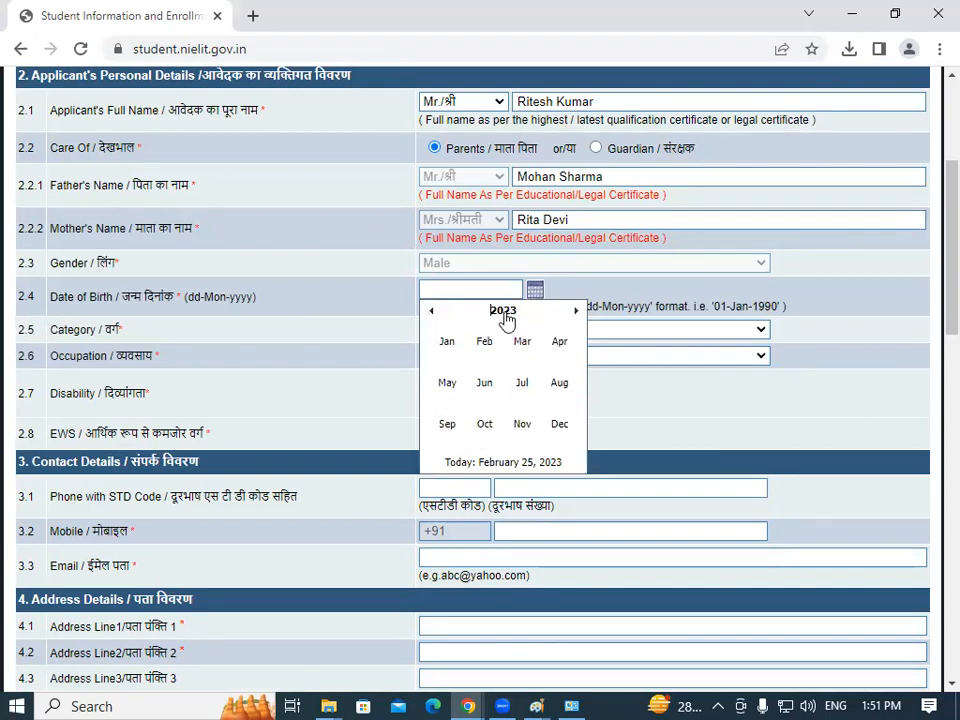
left_click(506, 316)
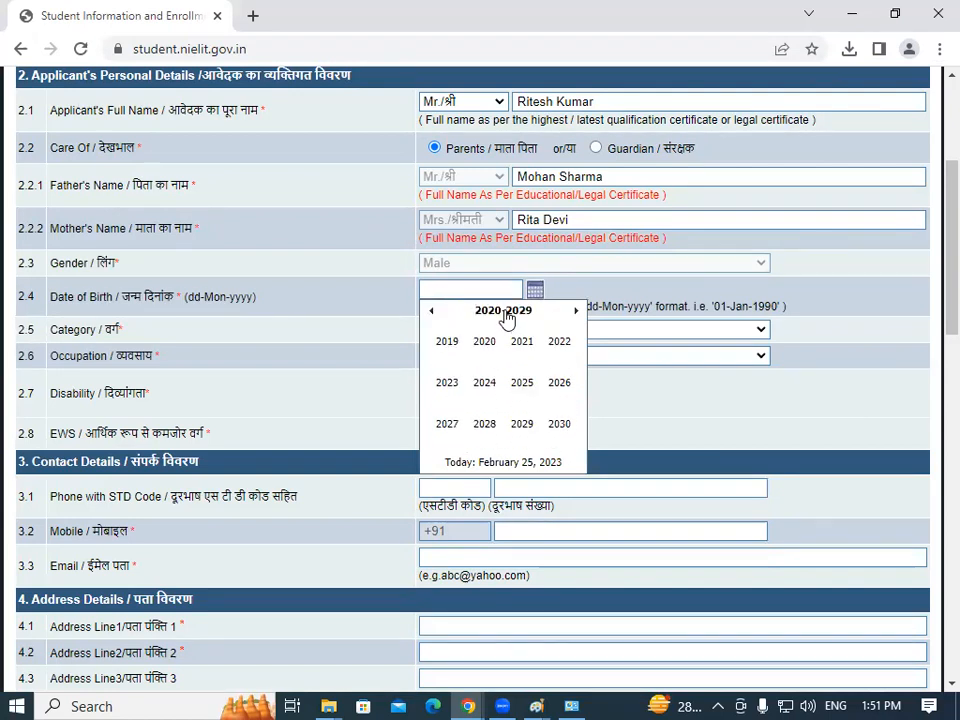
left_click(431, 312)
left_click(431, 312)
left_click(524, 344)
left_click(447, 341)
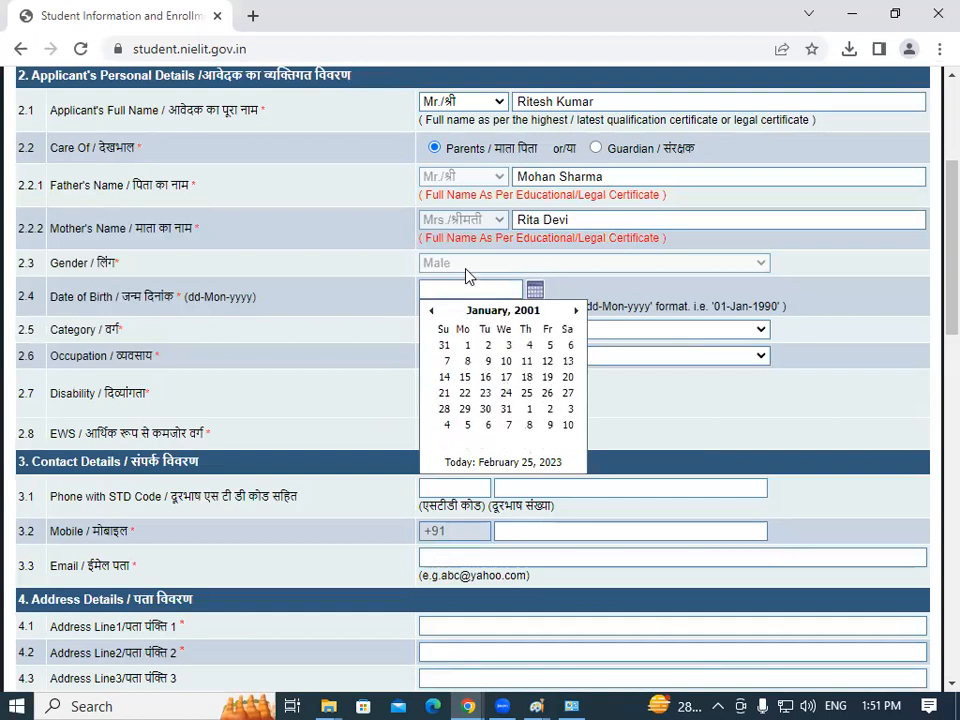
left_click(467, 345)
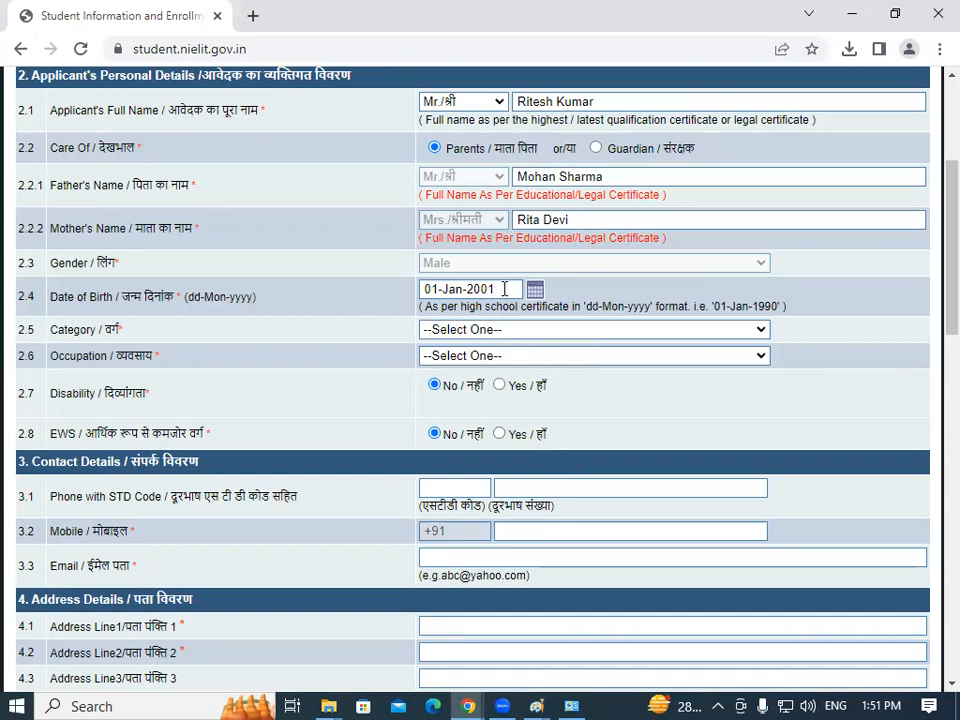
Choose Other Backward Class from the Category list and Others from the Occupation list.
scroll(932, 268, "down", 1)
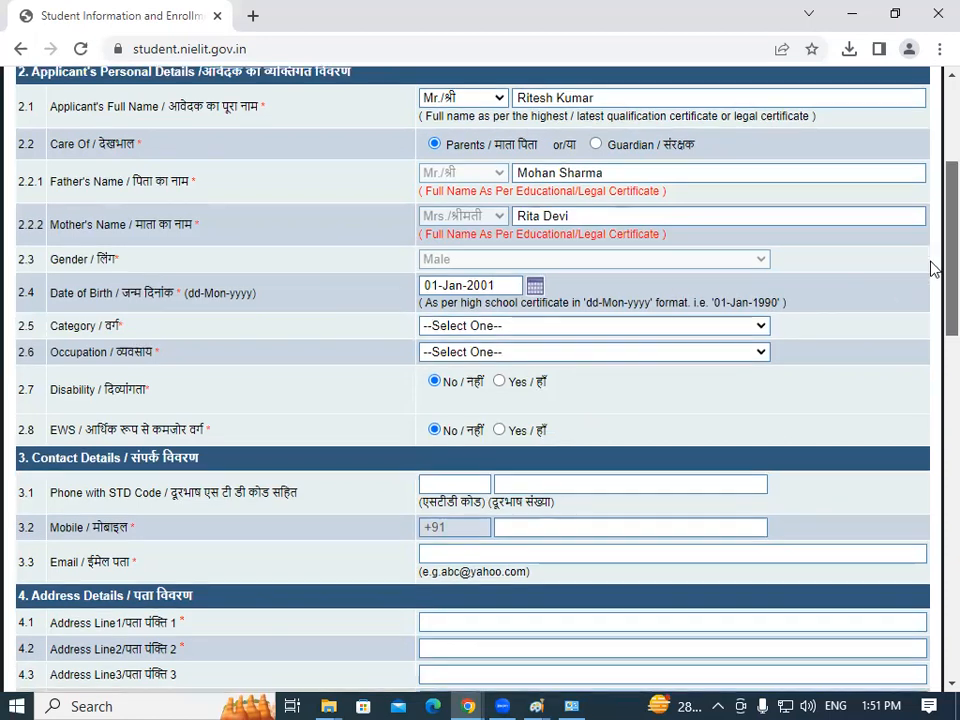
scroll(930, 290, "down", 2)
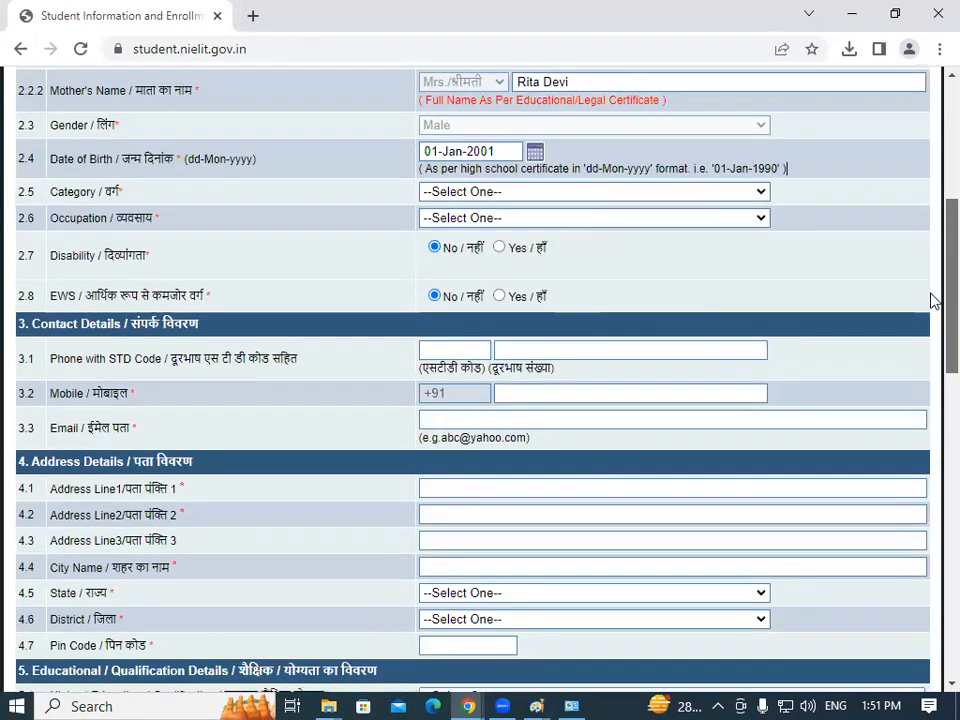
left_click(468, 194)
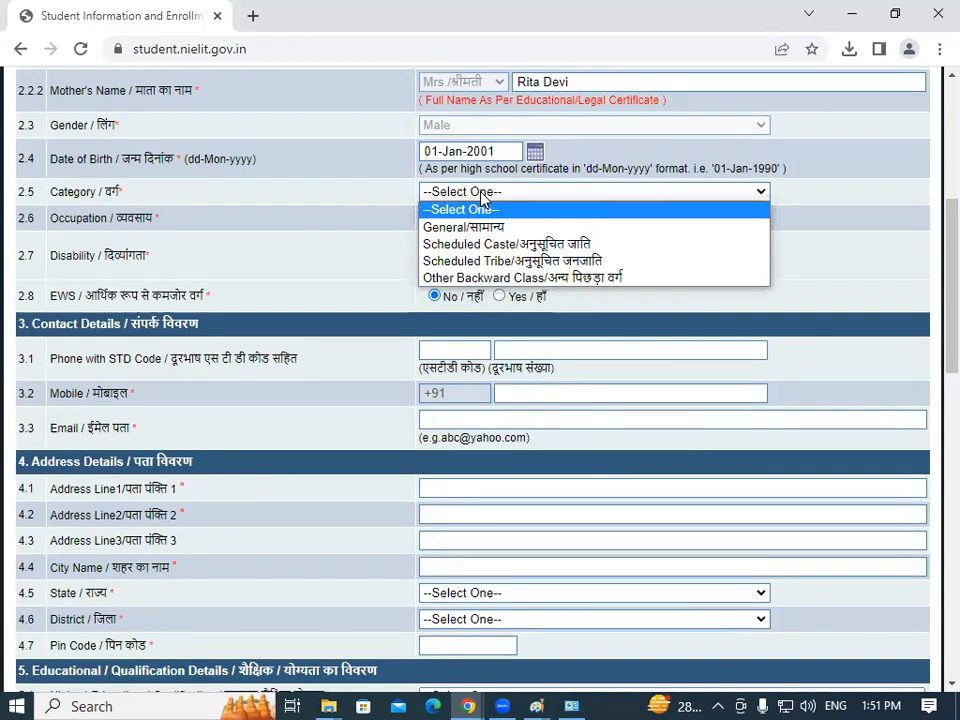
left_click(540, 280)
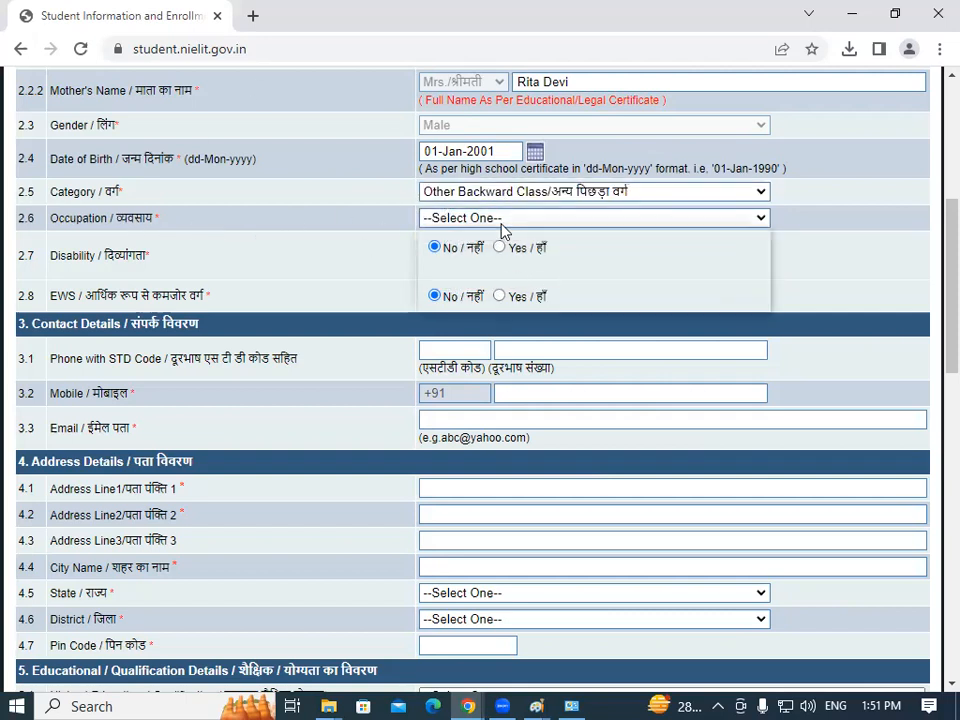
left_click(501, 224)
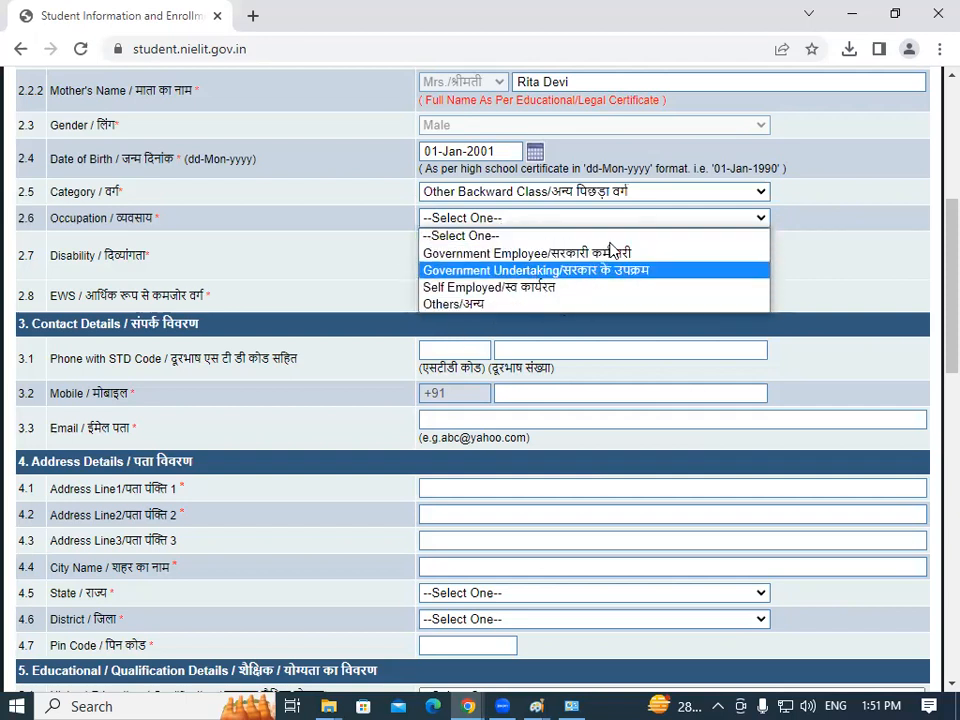
left_click(499, 305)
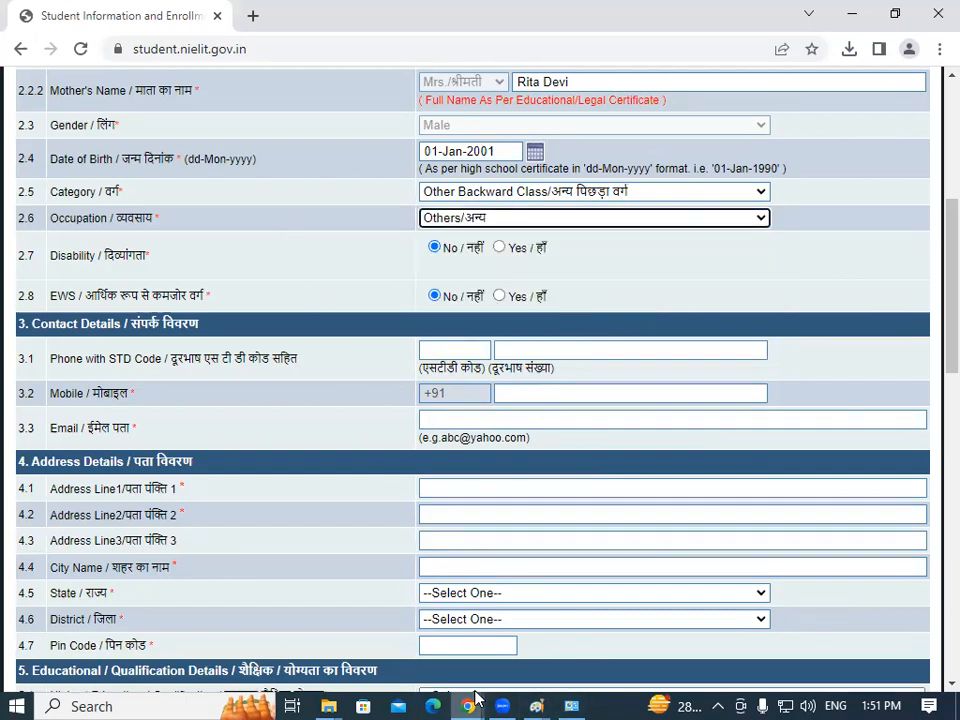
mouse_move(467, 699)
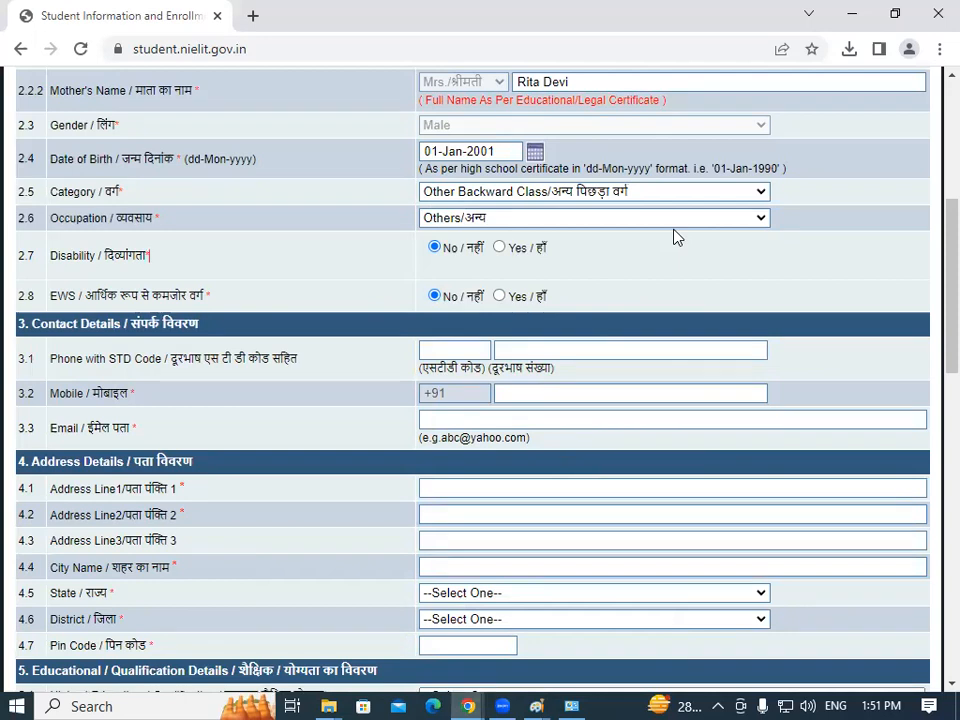
mouse_move(508, 698)
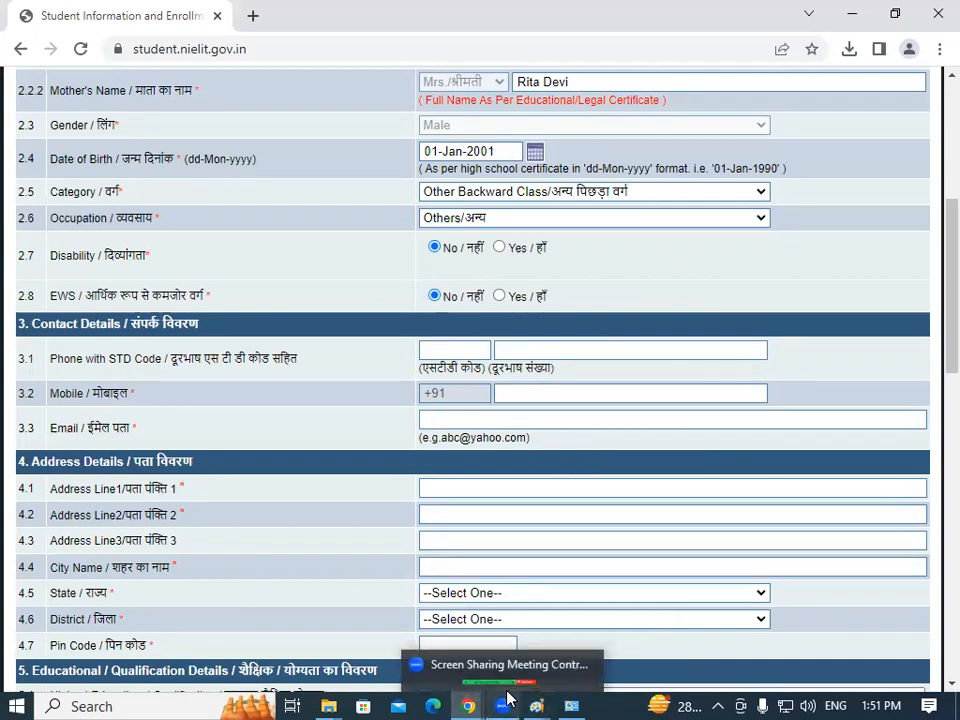
left_click(453, 681)
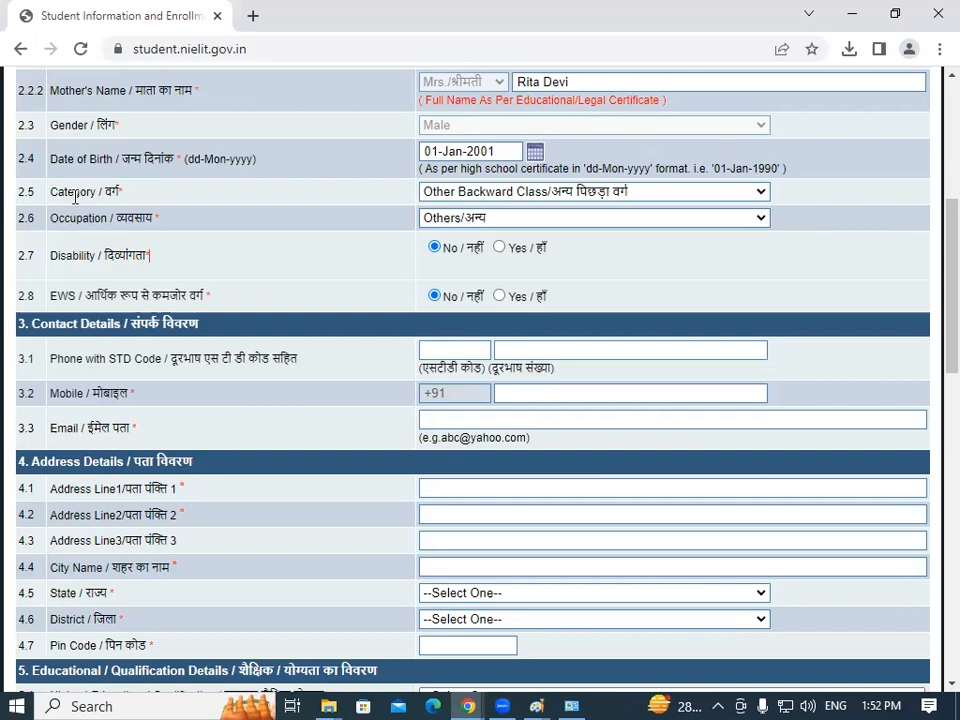
left_click_drag(113, 255, 401, 231)
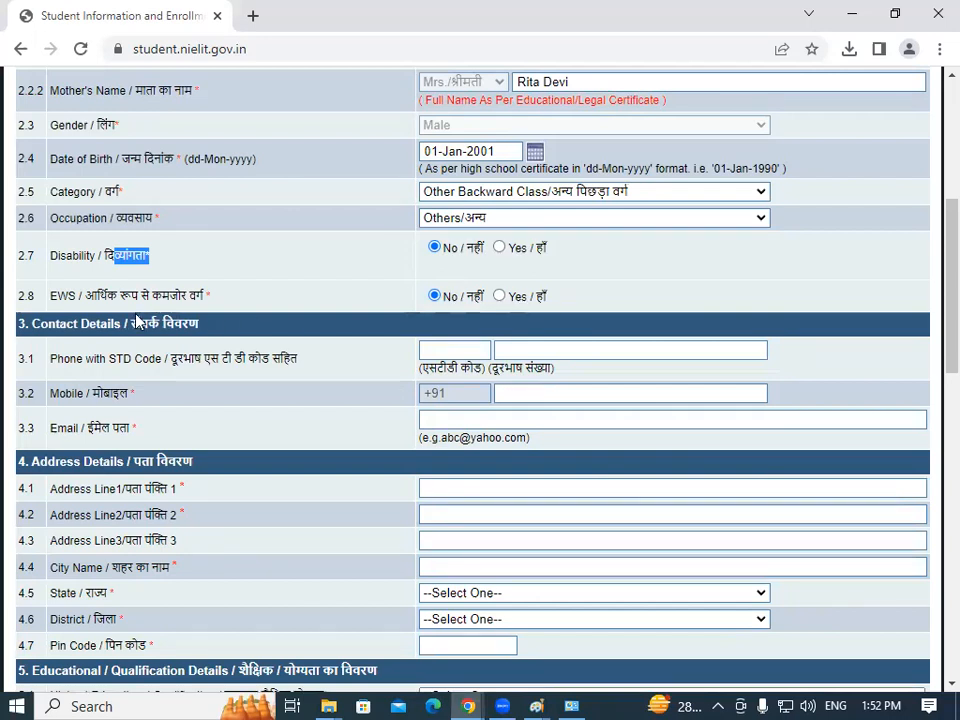
left_click_drag(90, 292, 222, 305)
left_click(222, 305)
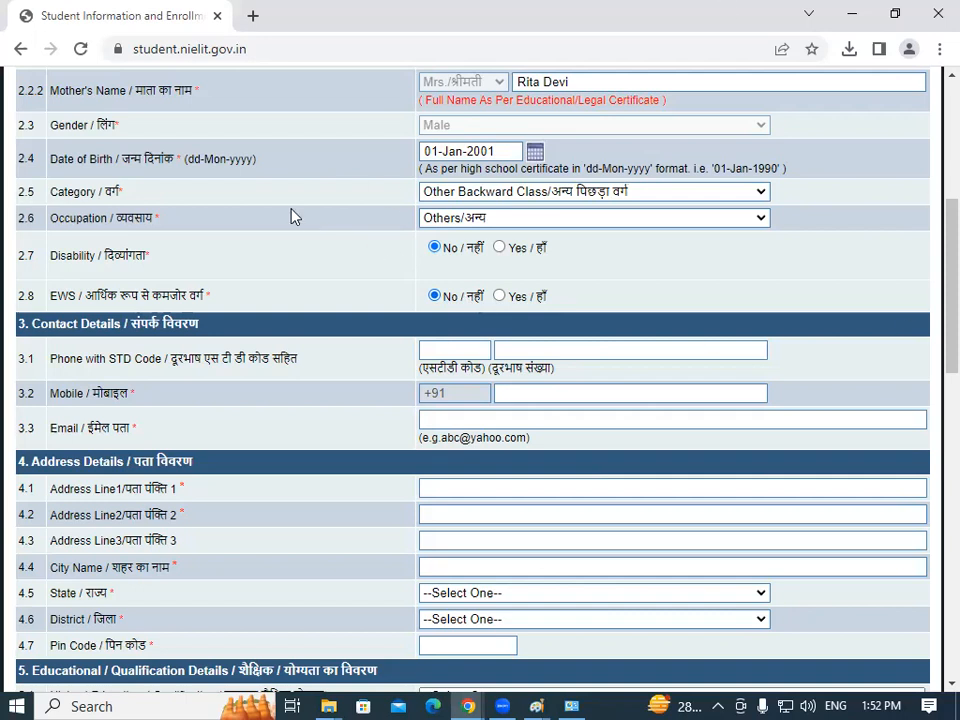
Highlight the Phone with STD Code and Mobile labels to explain the contact fields.
scroll(932, 272, "down", 2)
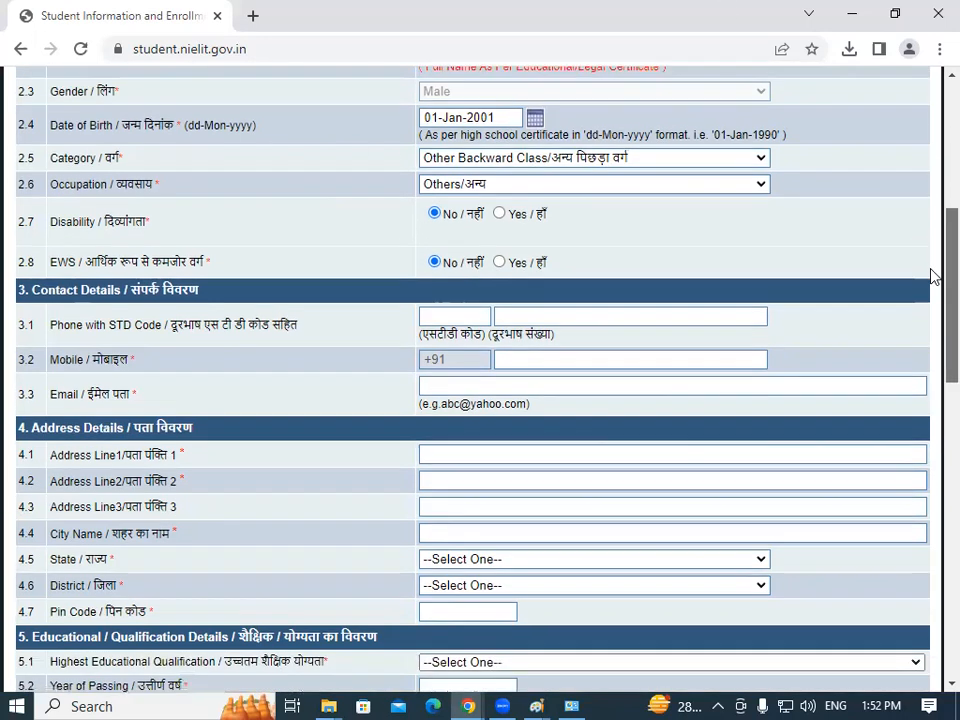
scroll(934, 287, "up", 1)
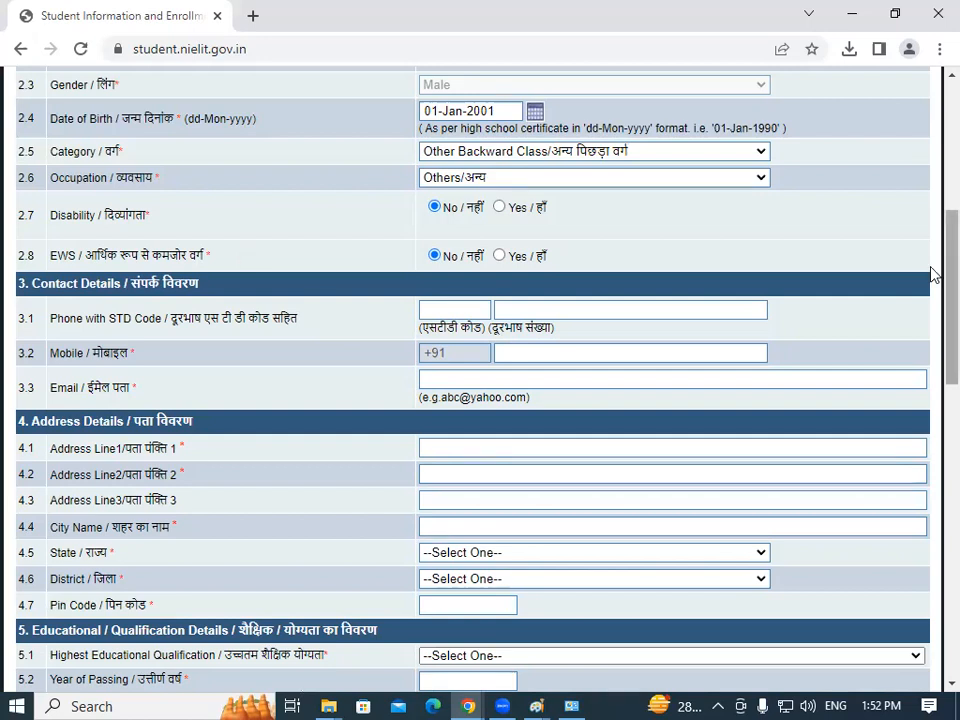
scroll(932, 283, "down", 3)
scroll(932, 283, "up", 3)
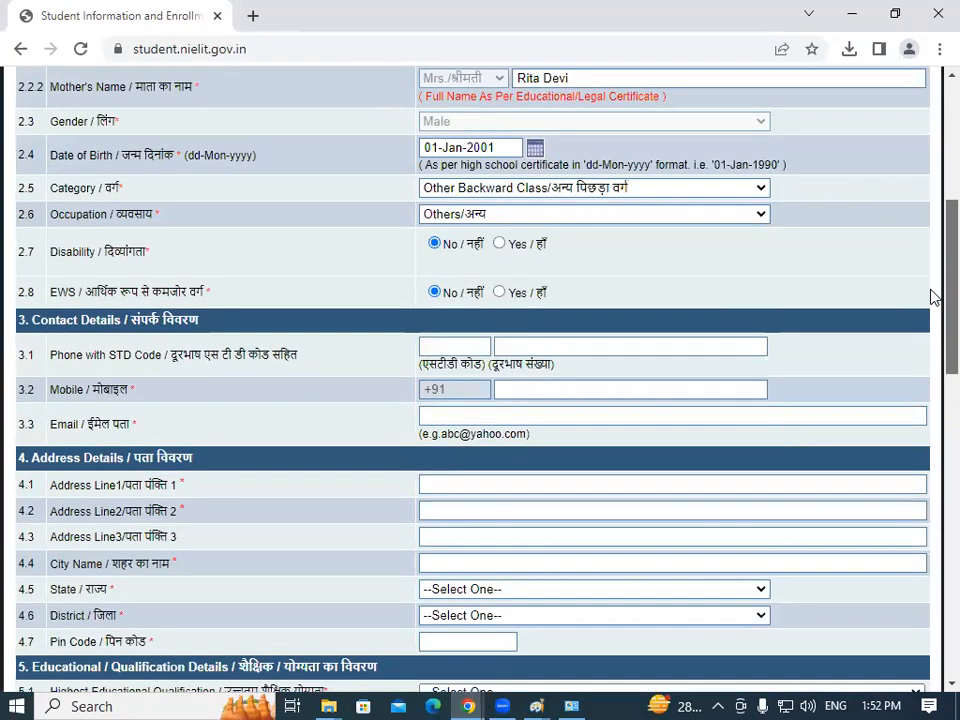
scroll(933, 290, "up", 5)
scroll(932, 200, "down", 7)
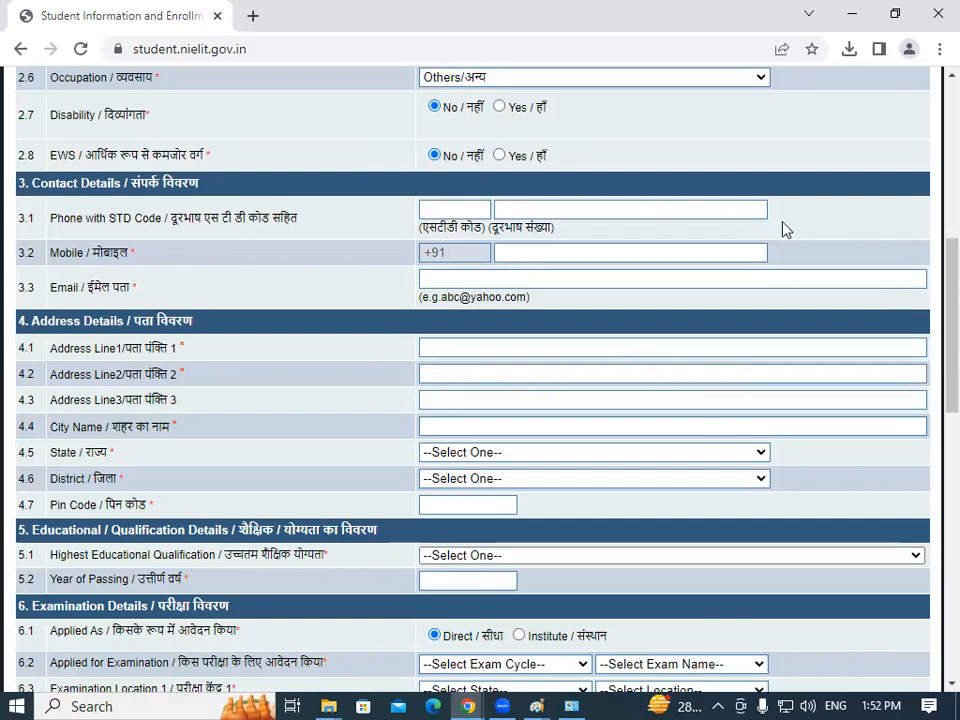
scroll(930, 290, "up", 1)
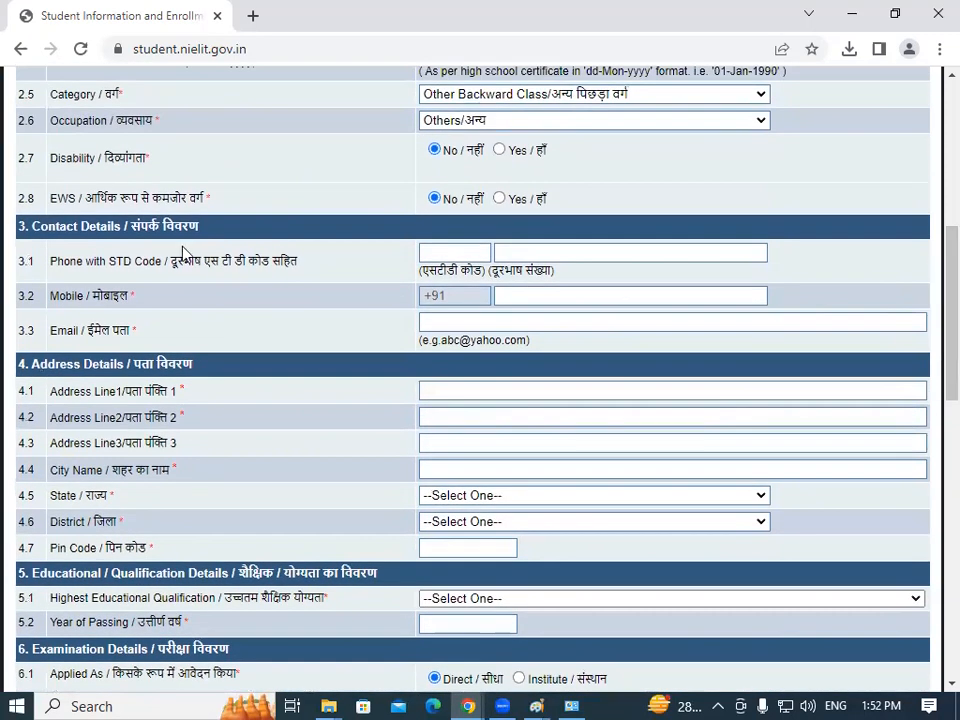
left_click_drag(97, 261, 207, 261)
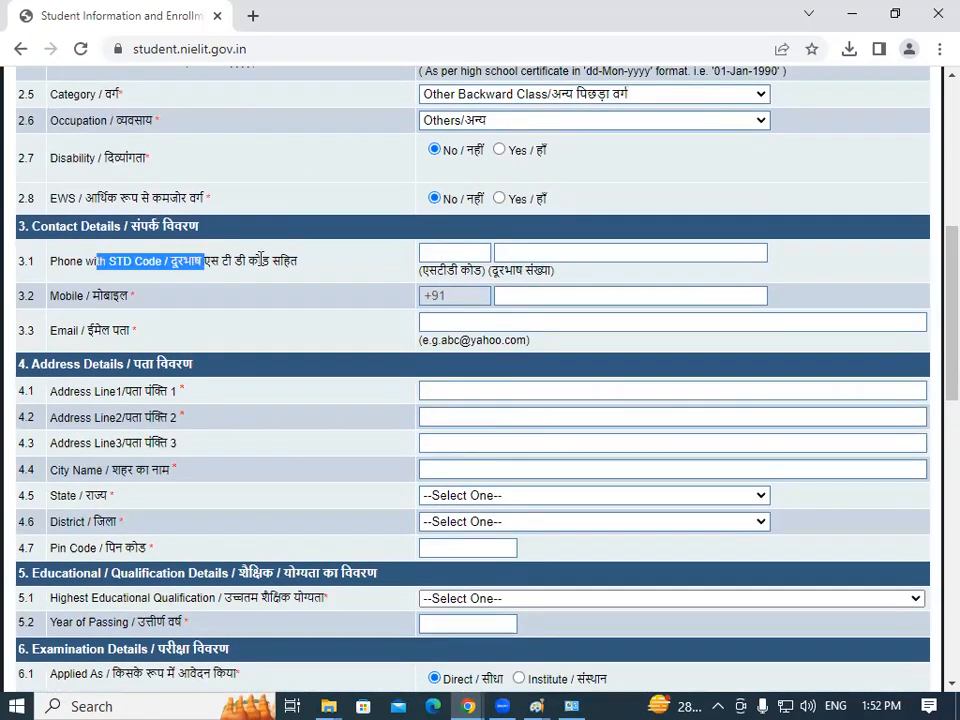
left_click(261, 260)
left_click_drag(52, 261, 155, 261)
left_click(150, 261)
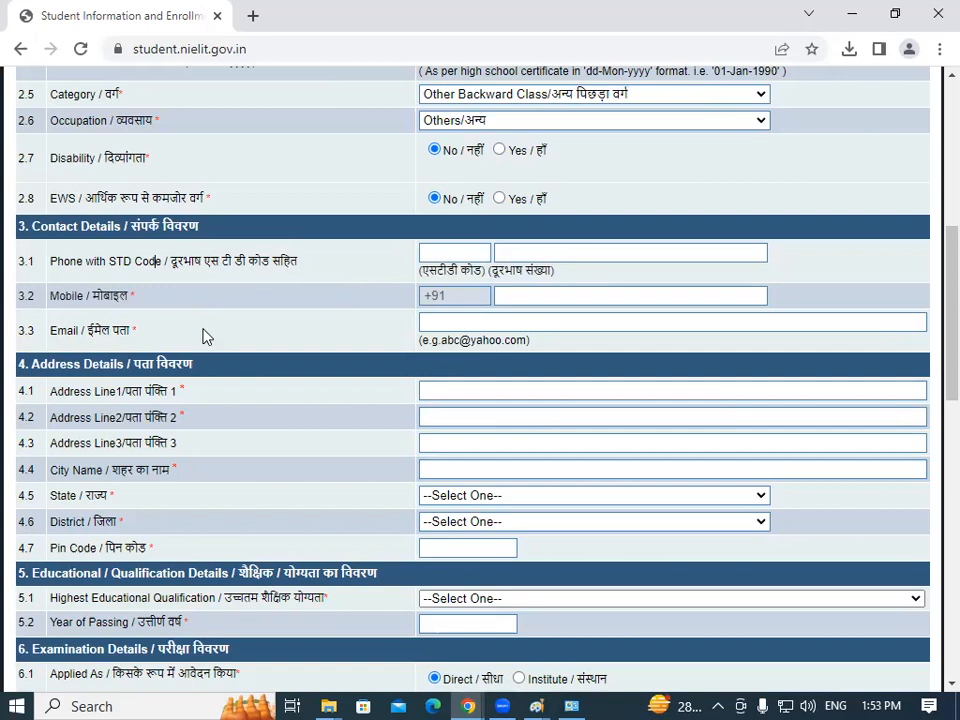
left_click_drag(49, 296, 150, 310)
Fill the mobile number and e-mail address from the saved autofill suggestions.
left_click(549, 297)
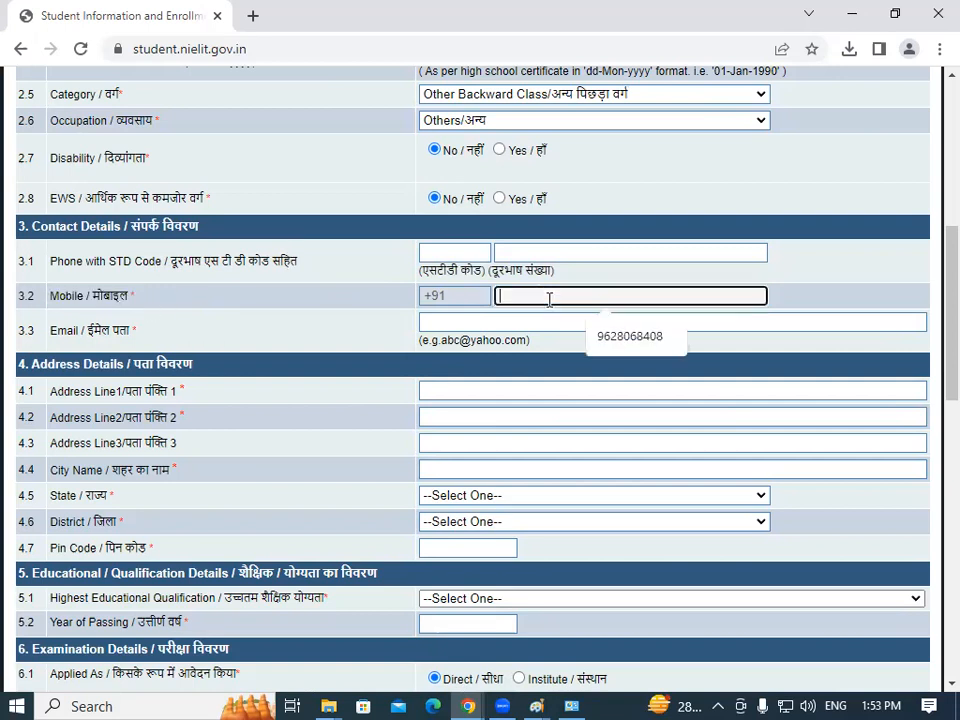
left_click(606, 340)
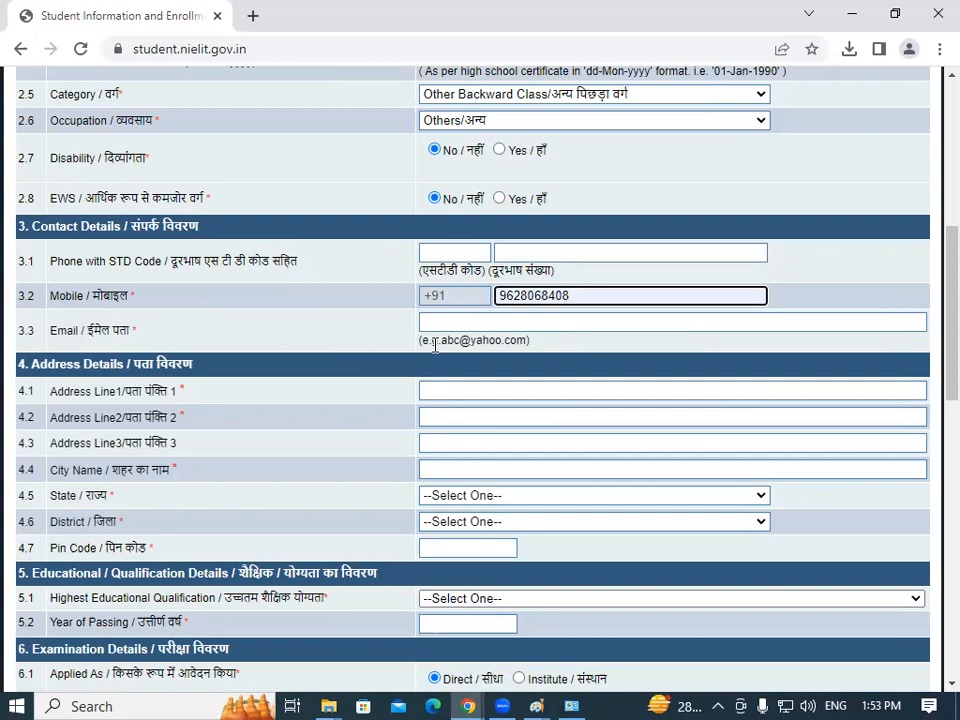
left_click(500, 323)
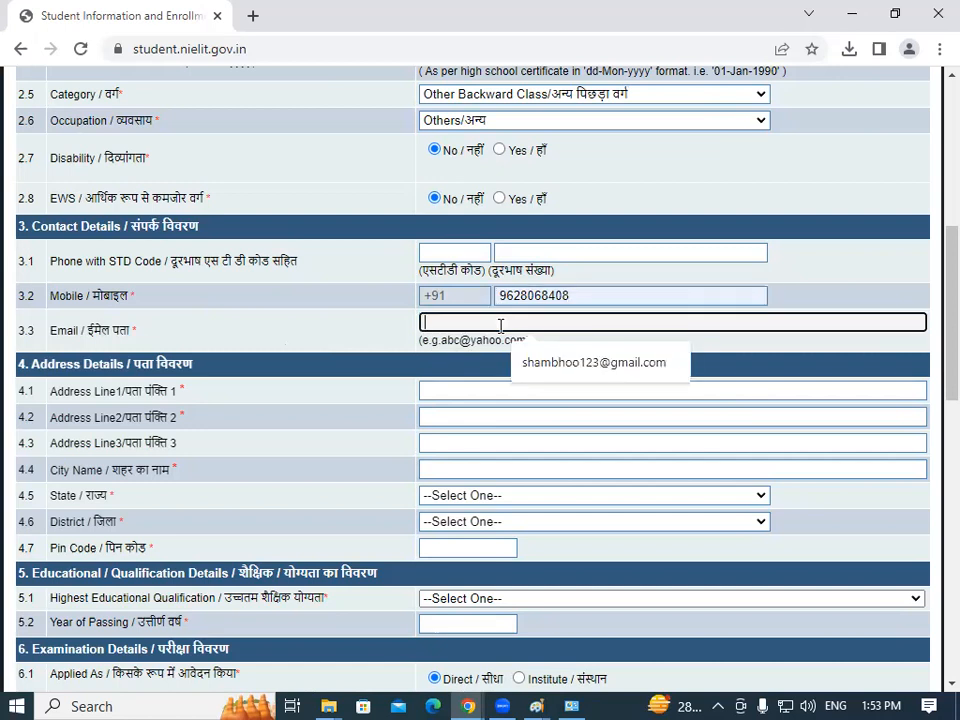
left_click(553, 368)
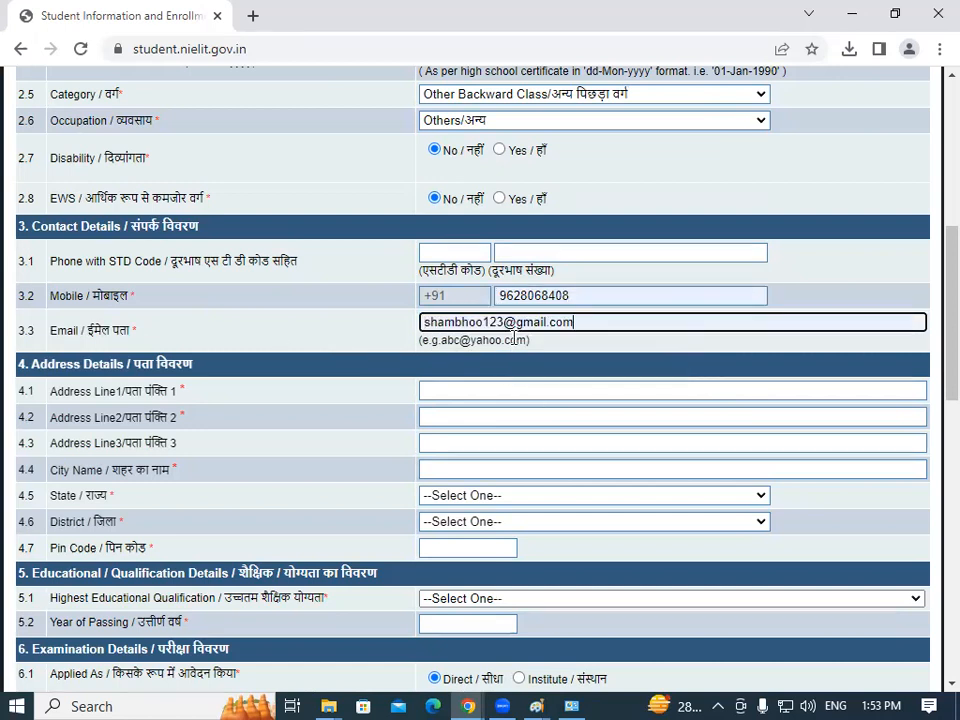
scroll(934, 289, "down", 2)
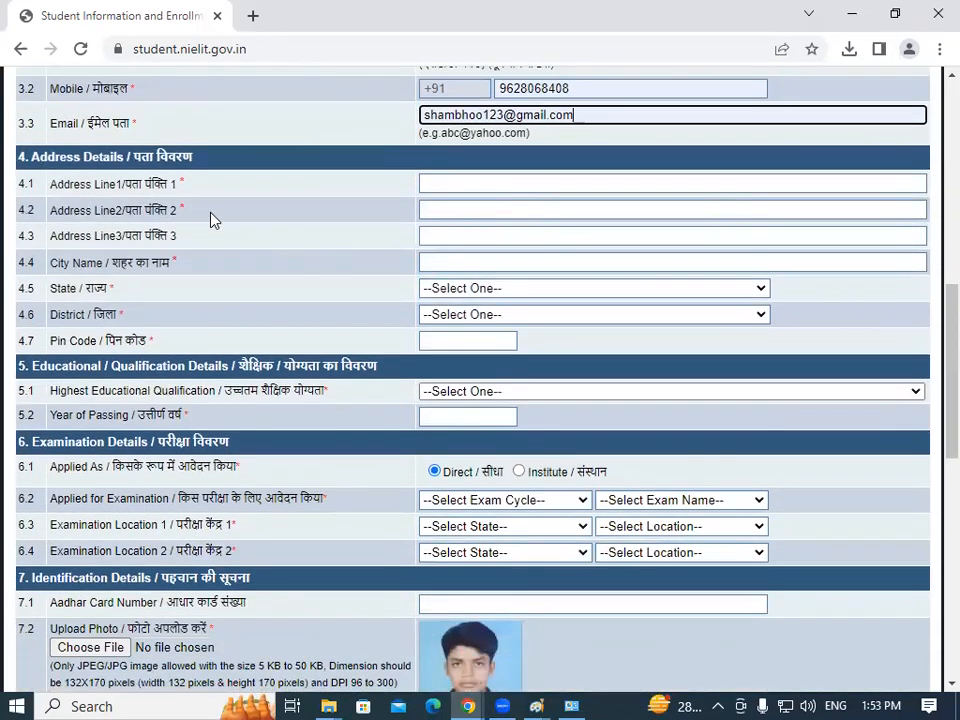
Highlight the Address Line 1, 2 and 3 labels to explain the address fields.
left_click_drag(50, 184, 118, 185)
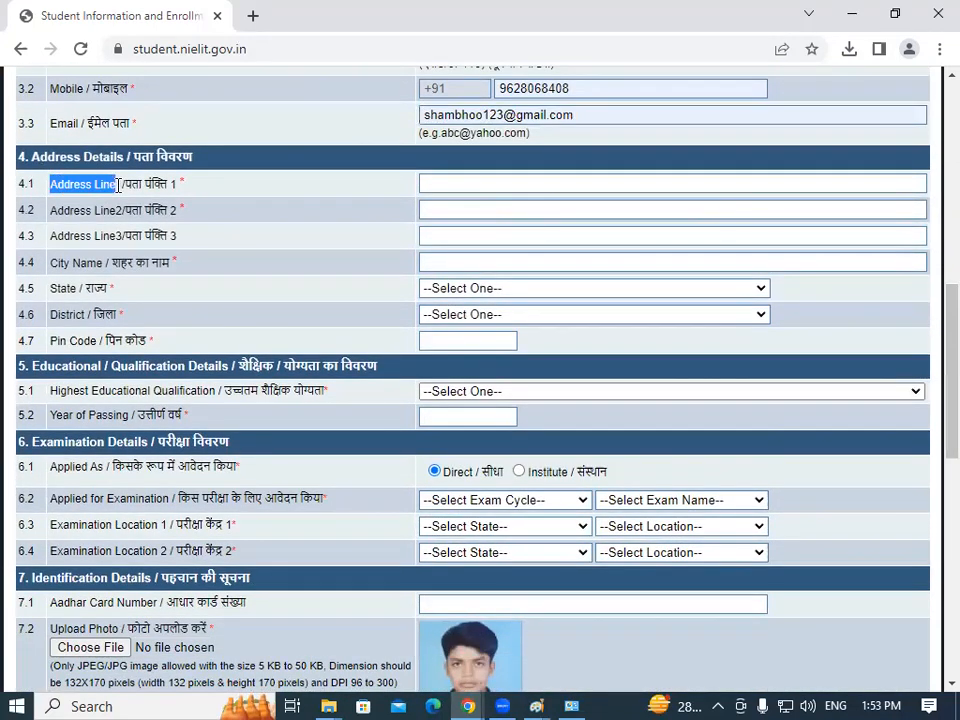
left_click(118, 185)
left_click_drag(52, 210, 120, 210)
left_click(120, 210)
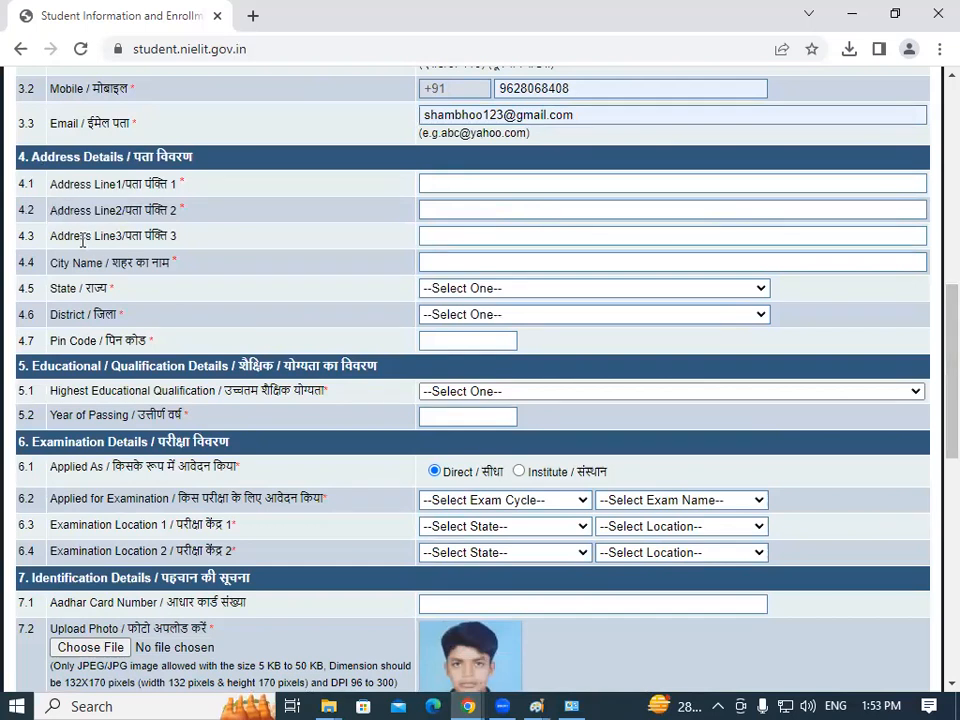
left_click_drag(55, 236, 120, 236)
left_click(120, 236)
left_click_drag(56, 184, 114, 186)
left_click_drag(52, 210, 123, 210)
left_click(143, 210)
Fill Address Line 1, Address Line 2 and City with Padrauna from autofill.
left_click(469, 186)
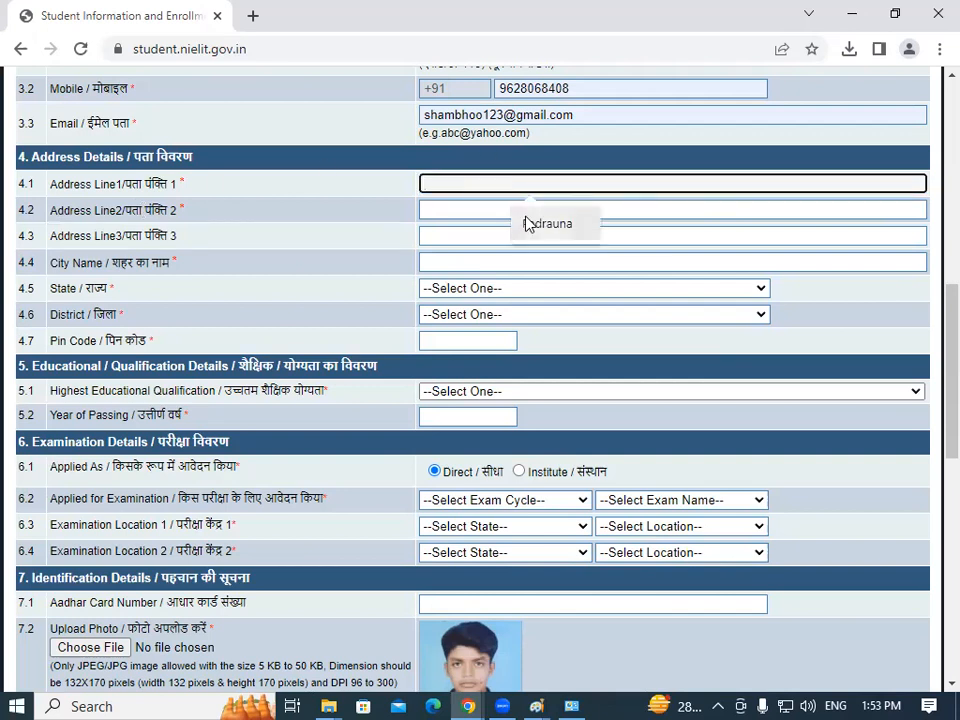
left_click(542, 229)
left_click(430, 209)
left_click(531, 249)
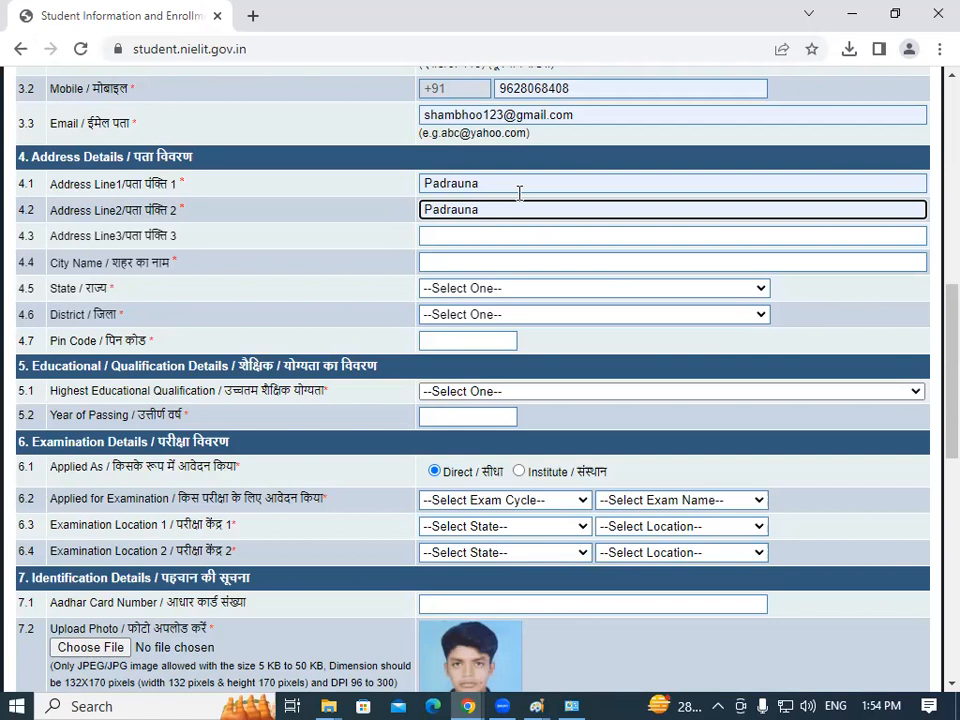
left_click_drag(70, 236, 189, 242)
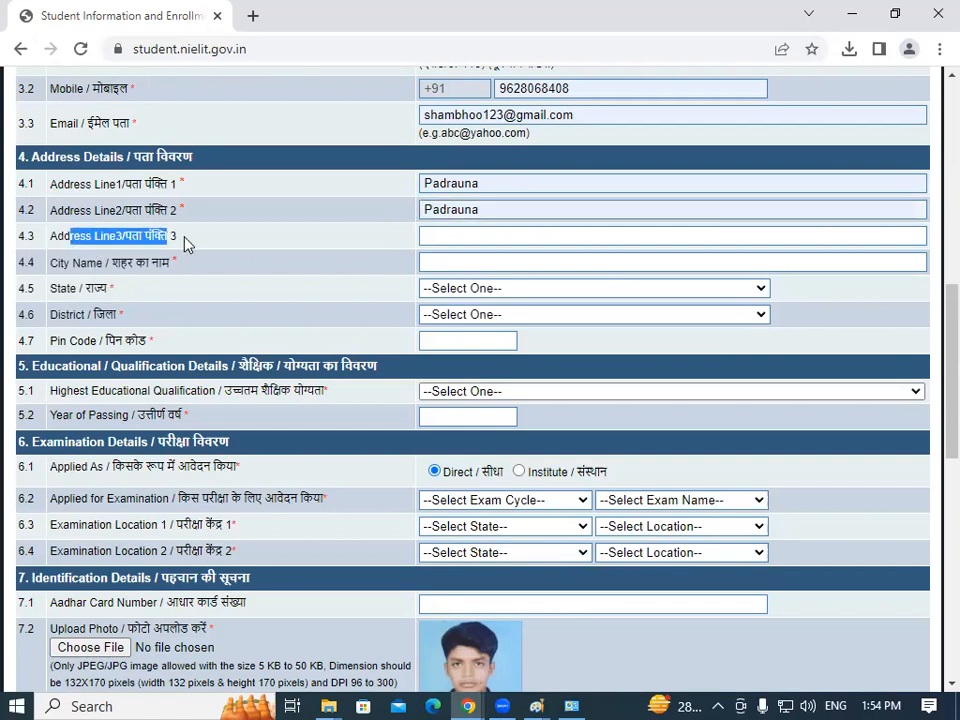
left_click(196, 244)
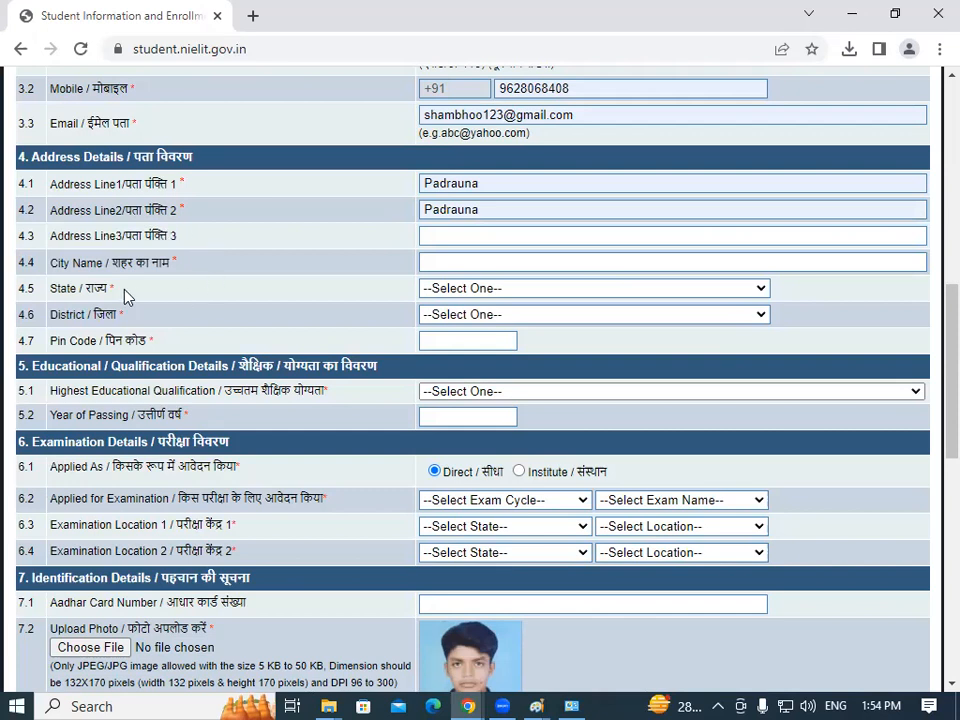
left_click(482, 263)
left_click(548, 305)
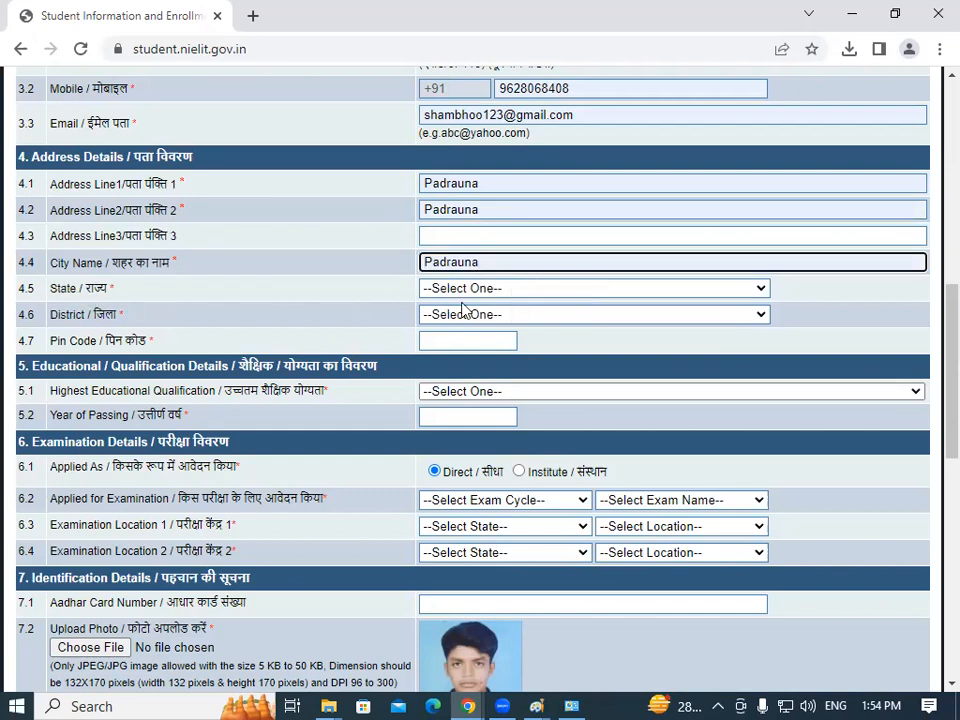
Select Uttar Pradesh as state and Kushinagar as district, then autofill pin code 274304.
left_click(514, 292)
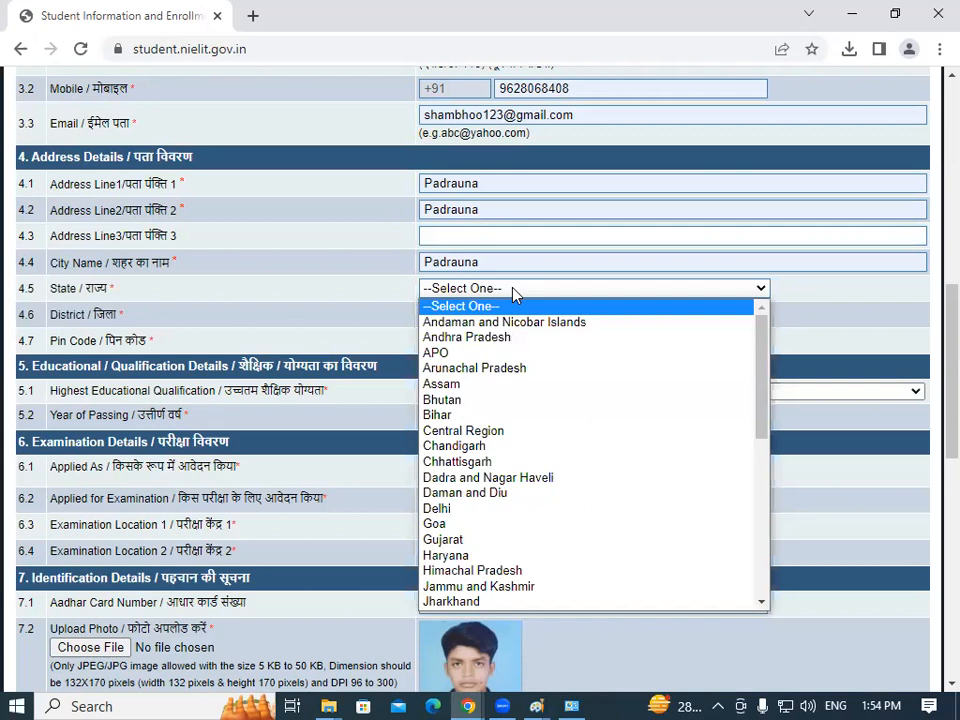
key("u")
key("u")
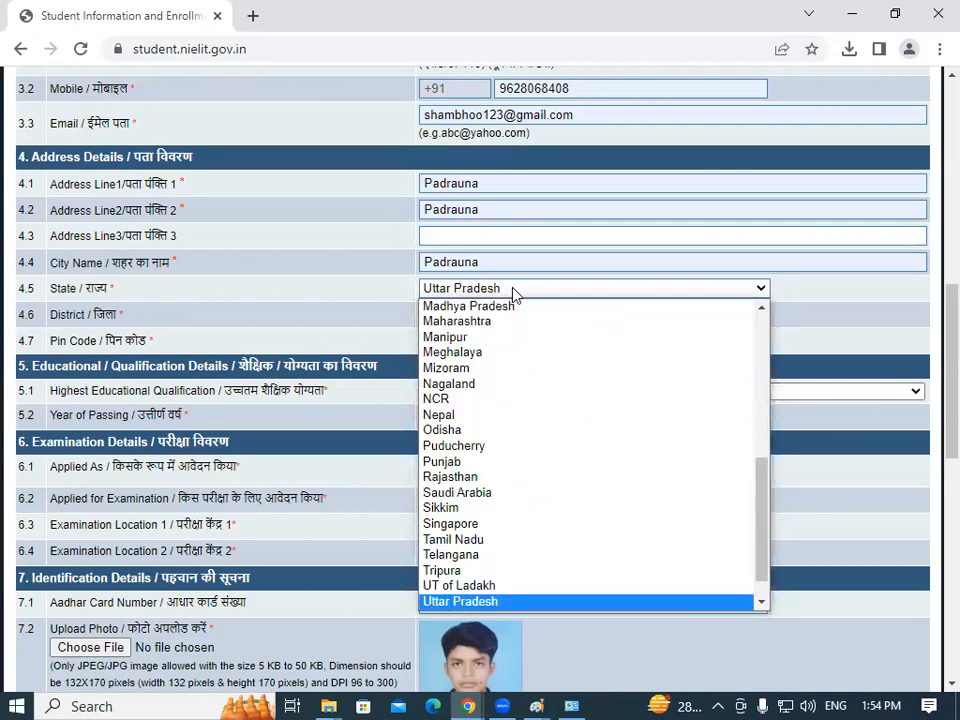
key("Return")
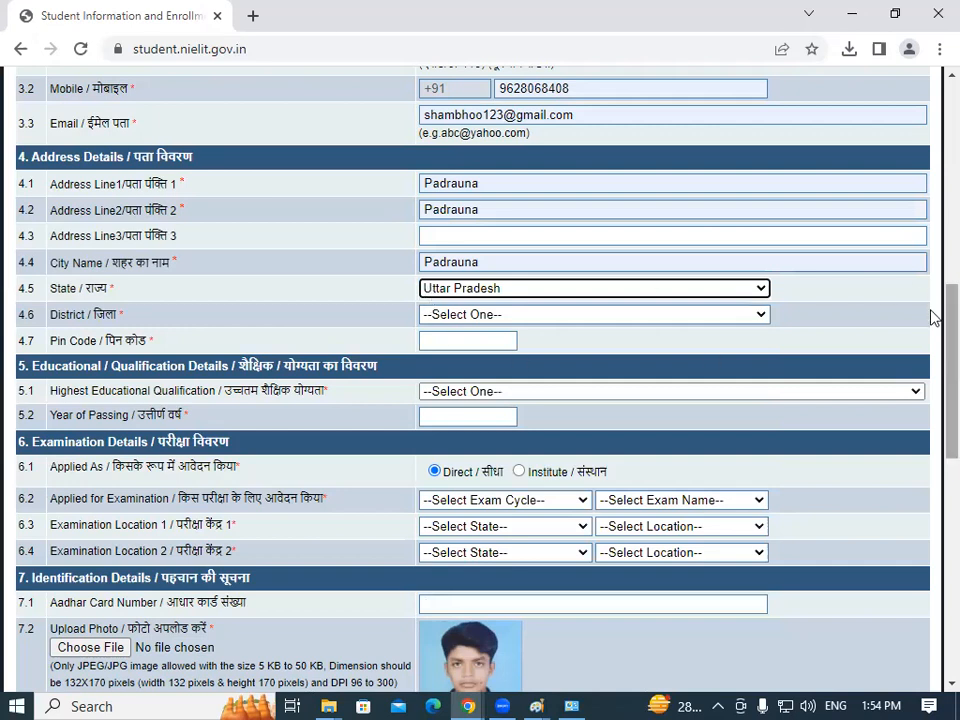
scroll(930, 316, "down", 1)
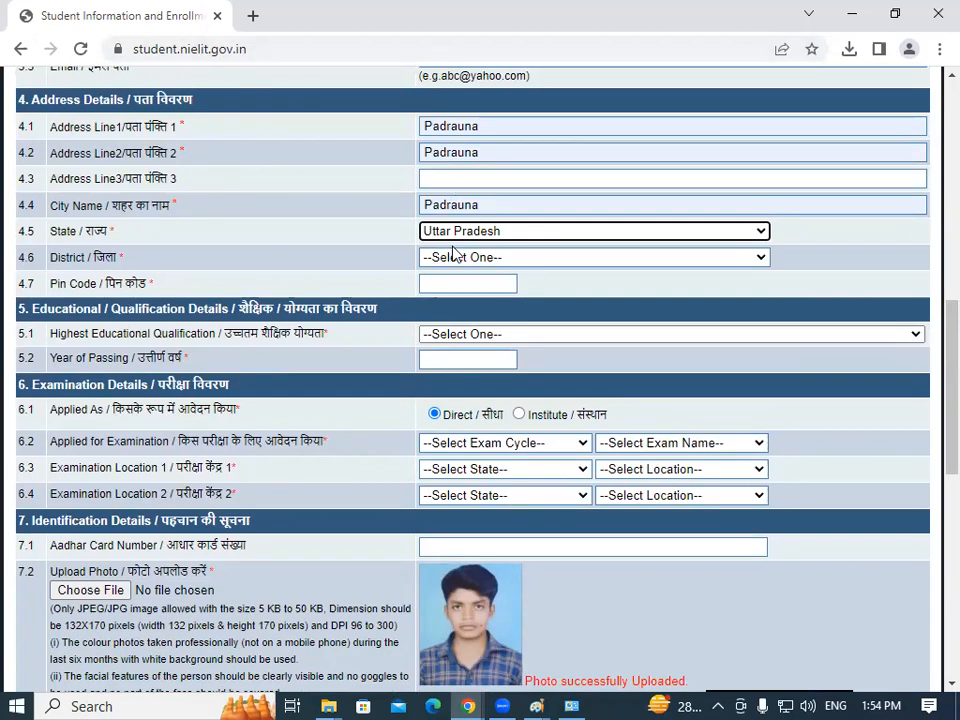
left_click_drag(49, 258, 122, 259)
left_click(122, 259)
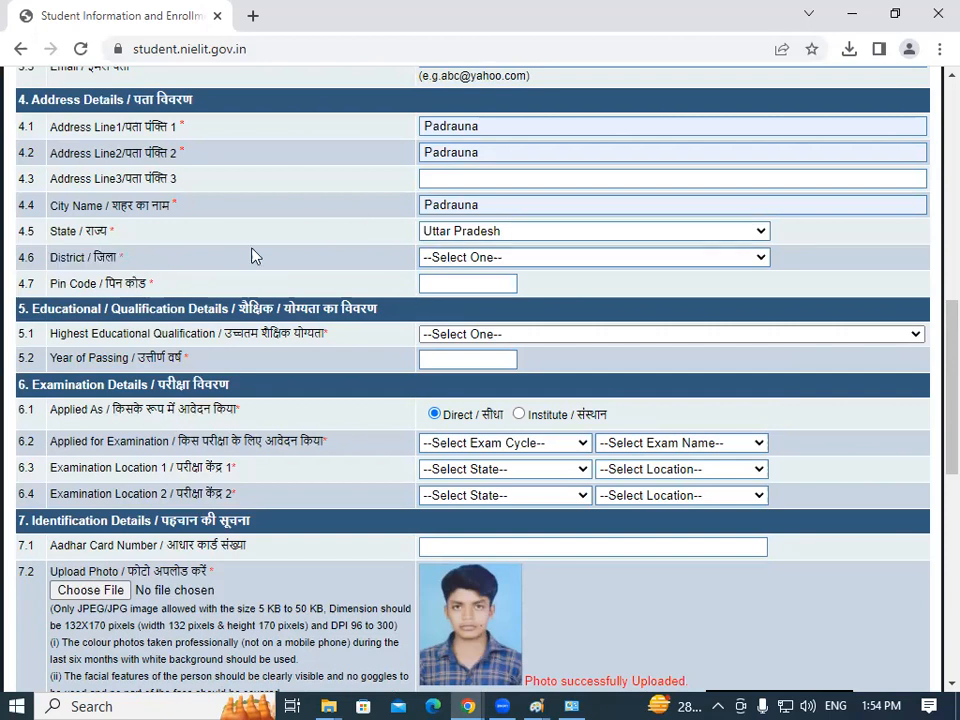
left_click(509, 257)
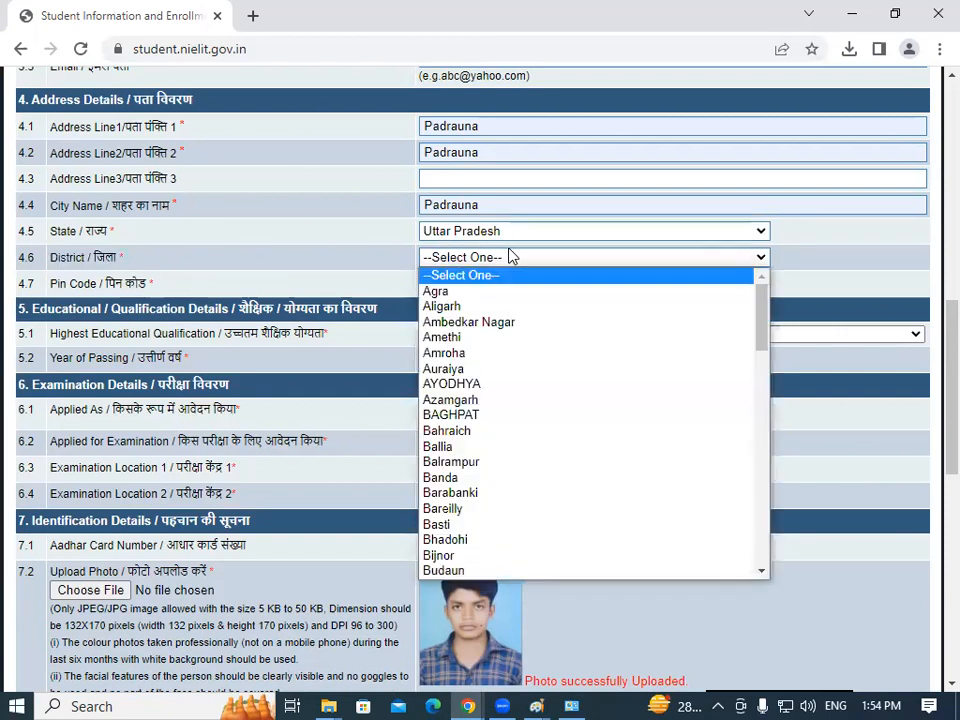
key("k")
key("k")
key("k")
key("k")
key("k")
key("k")
key("k")
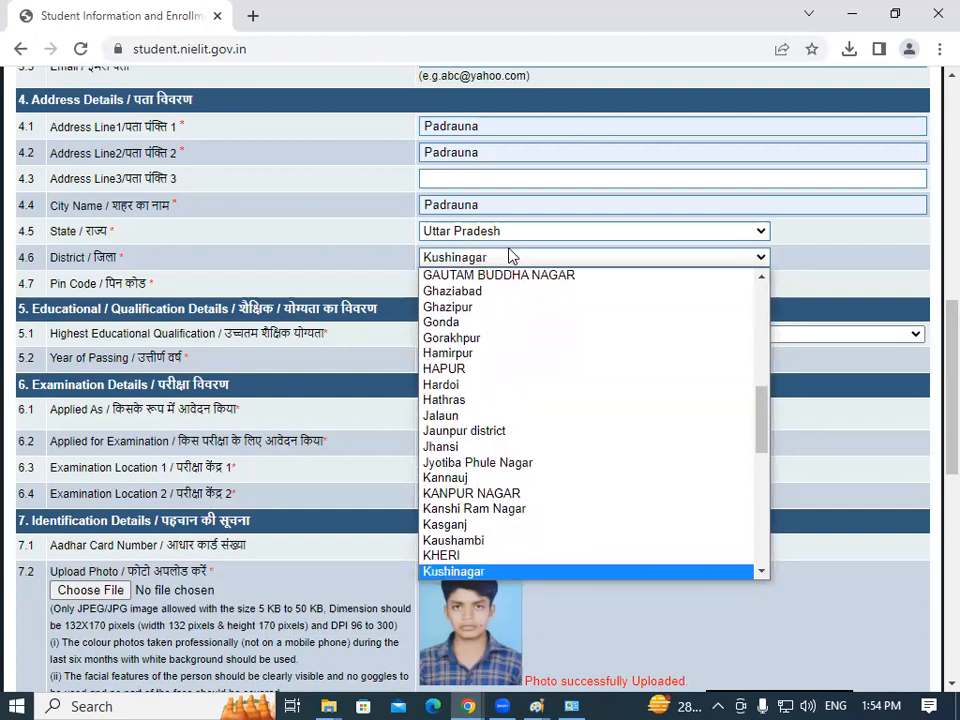
key("Return")
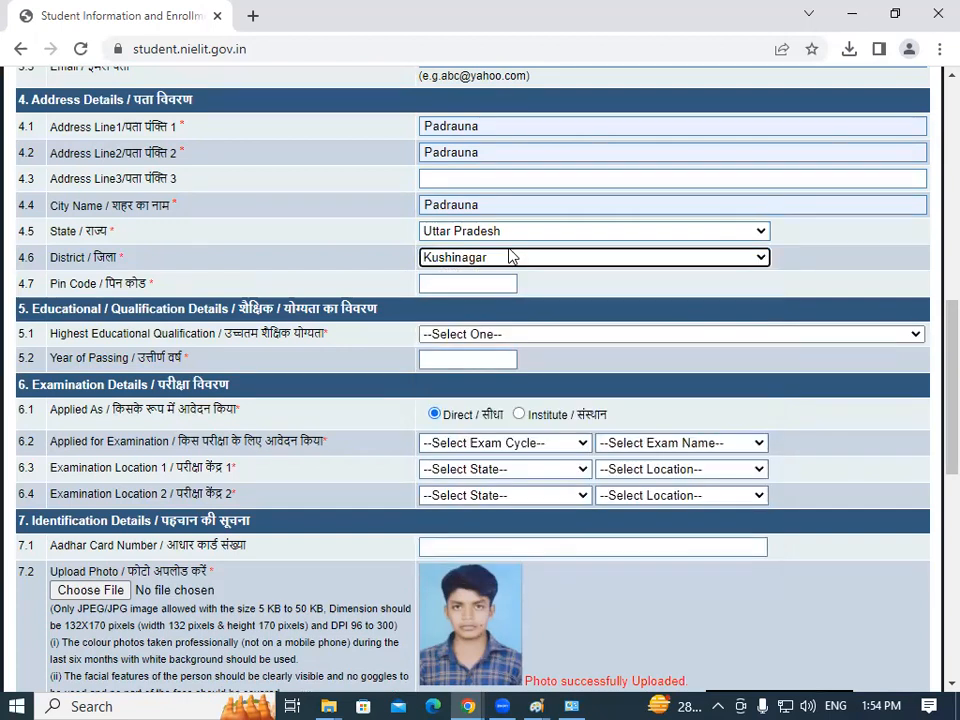
left_click(468, 285)
left_click(483, 326)
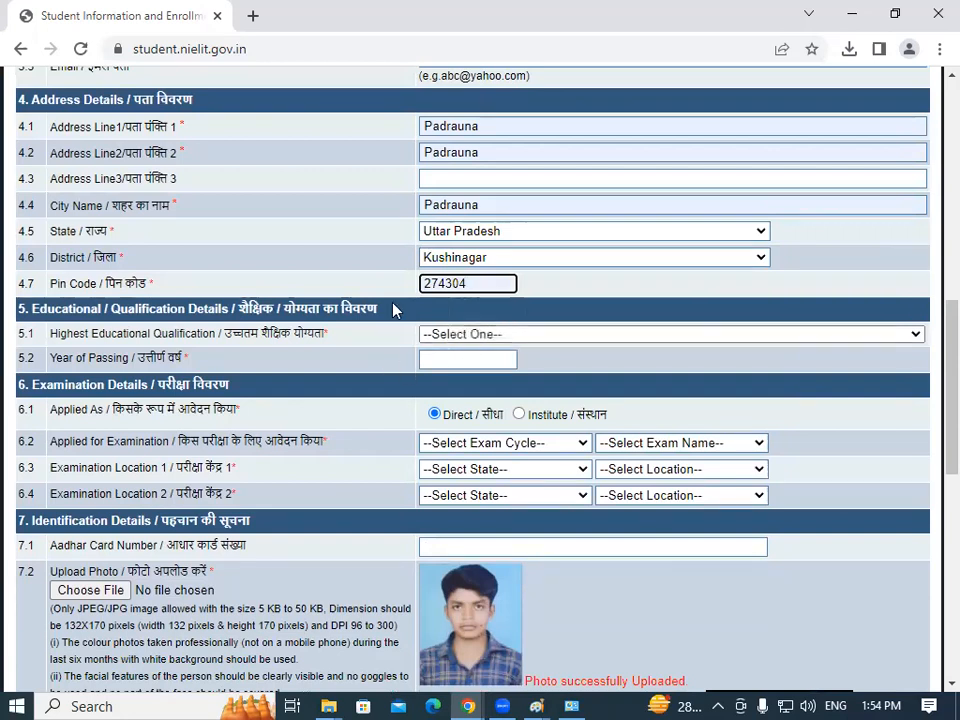
scroll(930, 360, "down", 3)
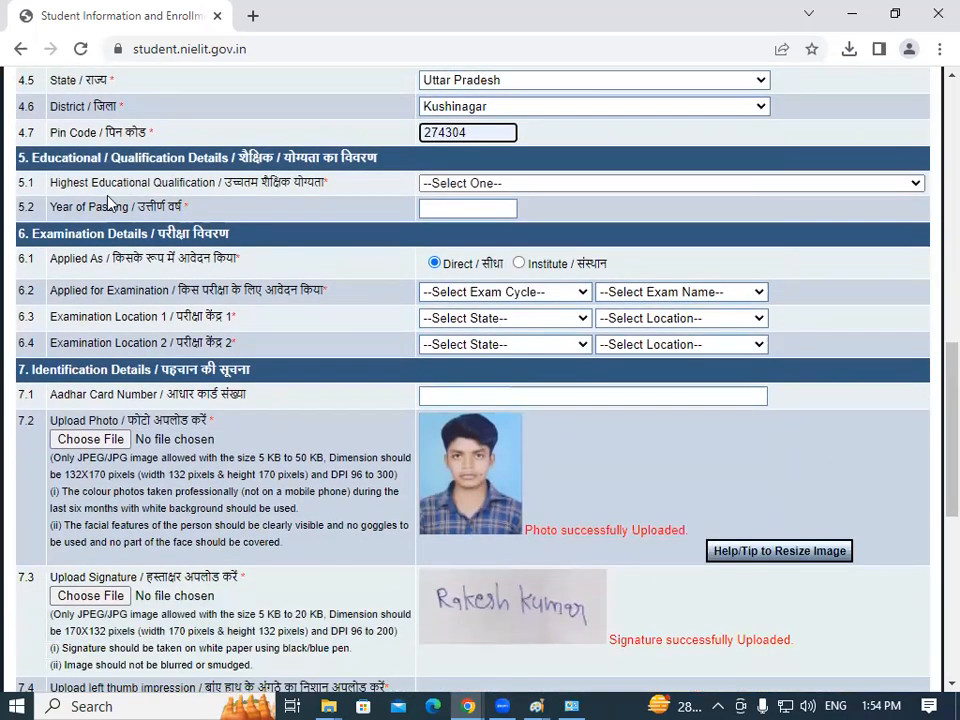
Choose 12th Pass as the highest qualification and autofill 2022 as the year of passing.
left_click_drag(51, 182, 206, 188)
left_click(206, 188)
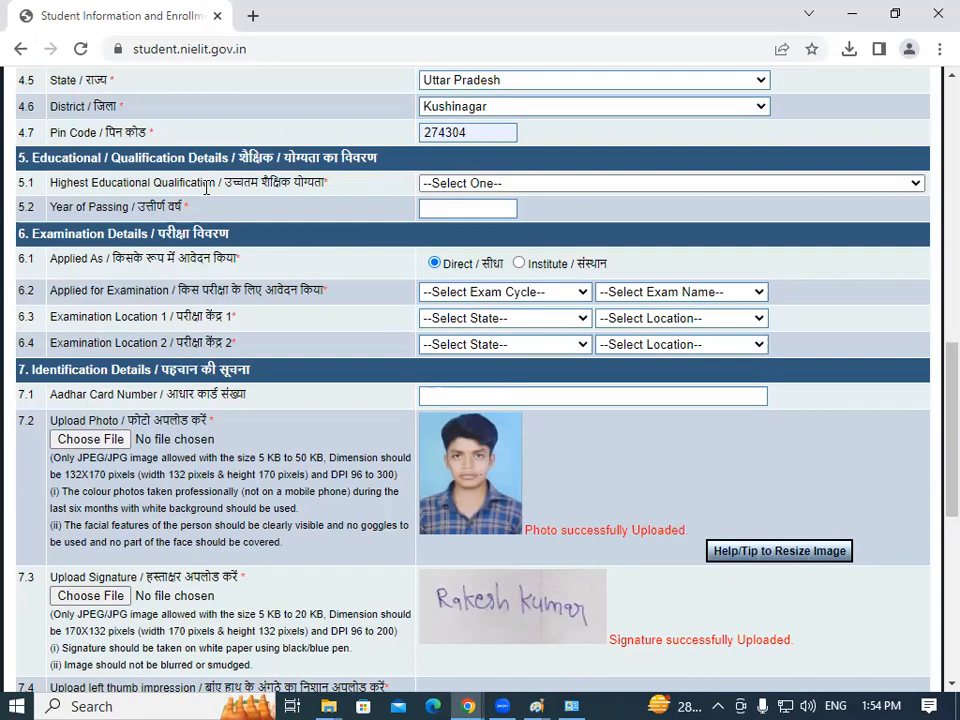
left_click(486, 186)
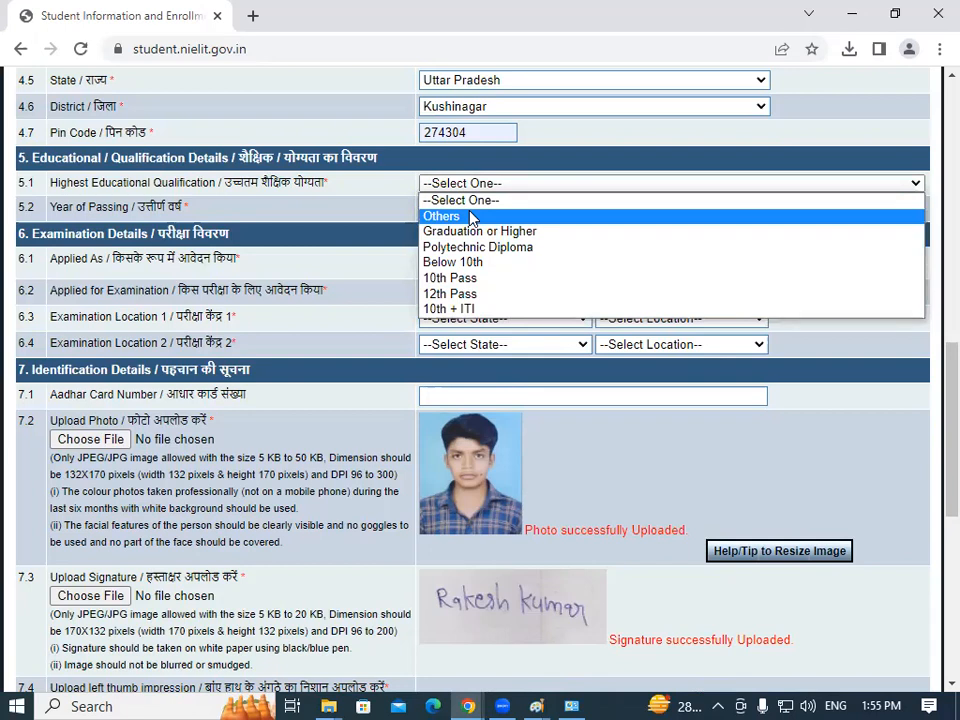
left_click(449, 294)
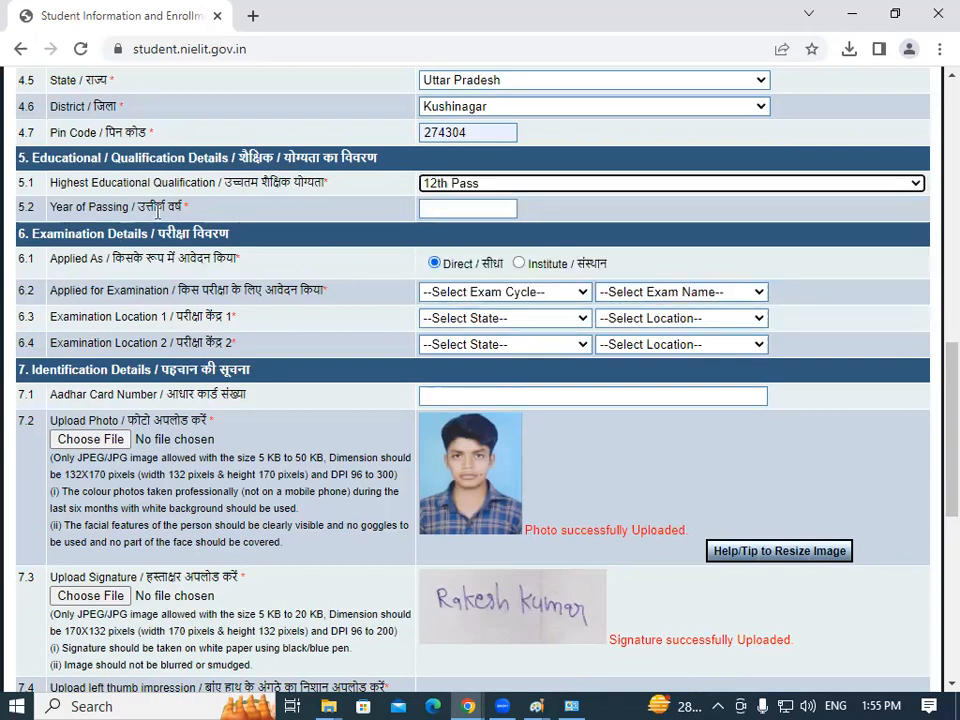
left_click_drag(60, 207, 149, 211)
left_click(471, 209)
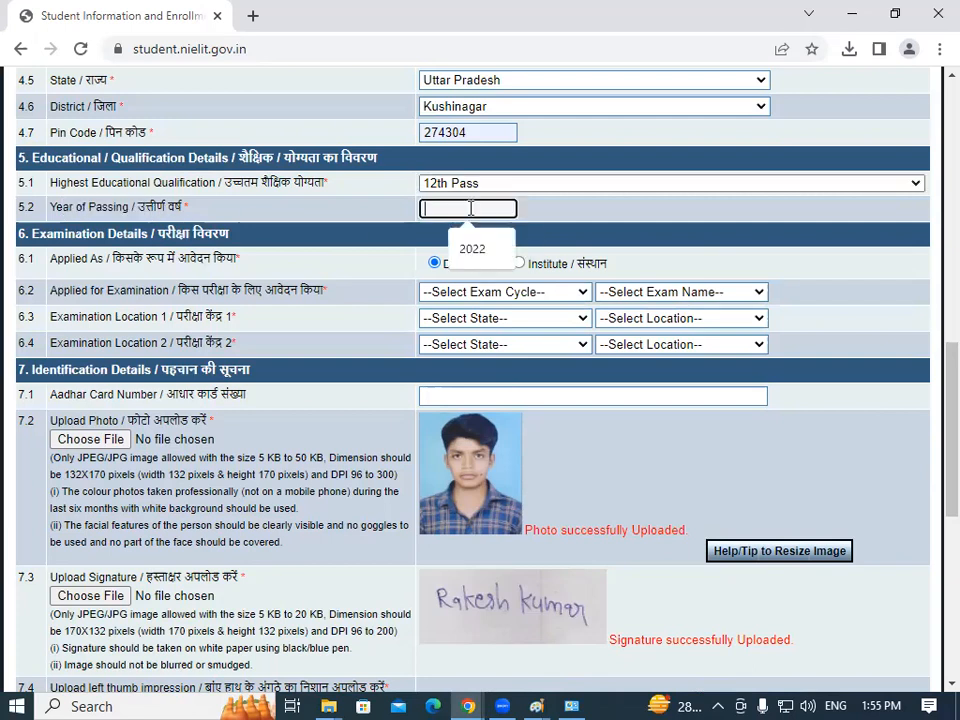
left_click(484, 240)
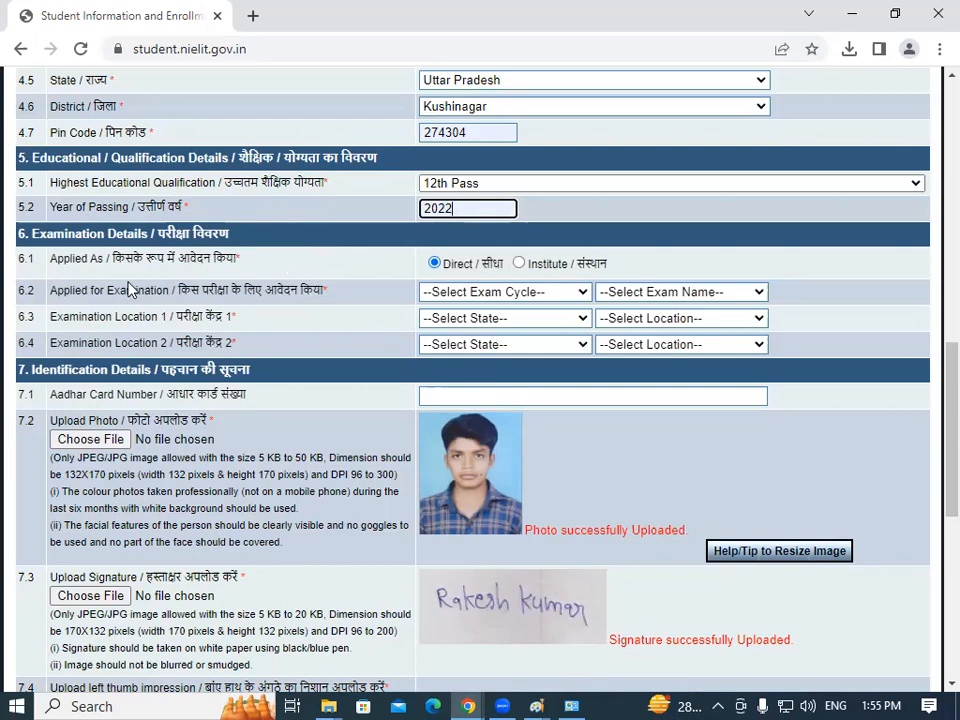
left_click_drag(940, 368, 940, 404)
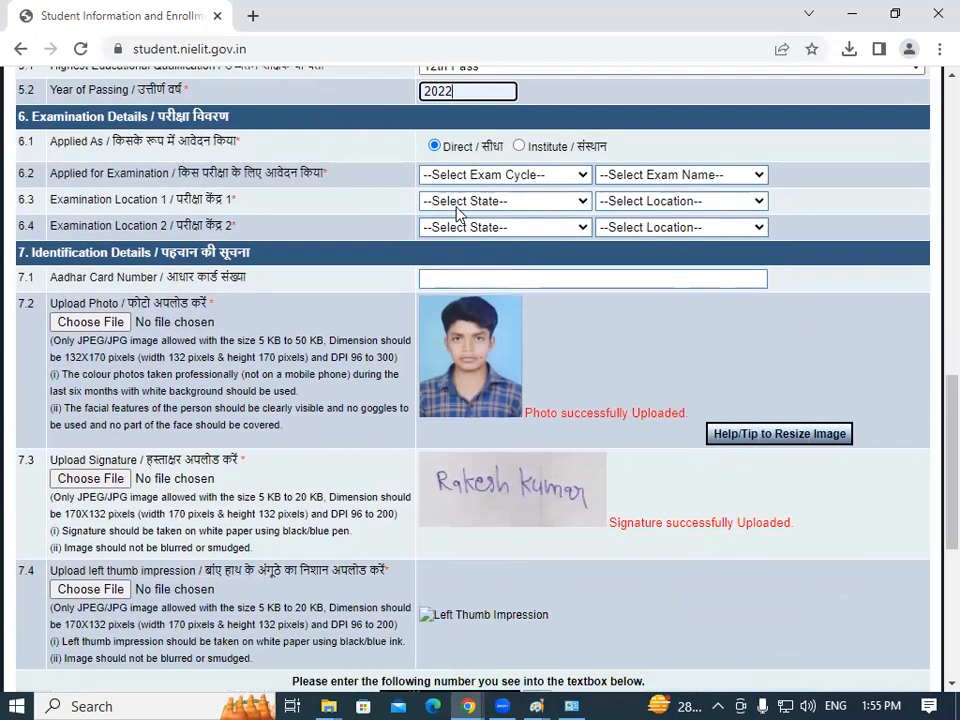
Select Every Month Exam Cycle and the April, 2023 exam, then highlight the Rs 590 fee.
left_click_drag(159, 117, 252, 126)
left_click(252, 126)
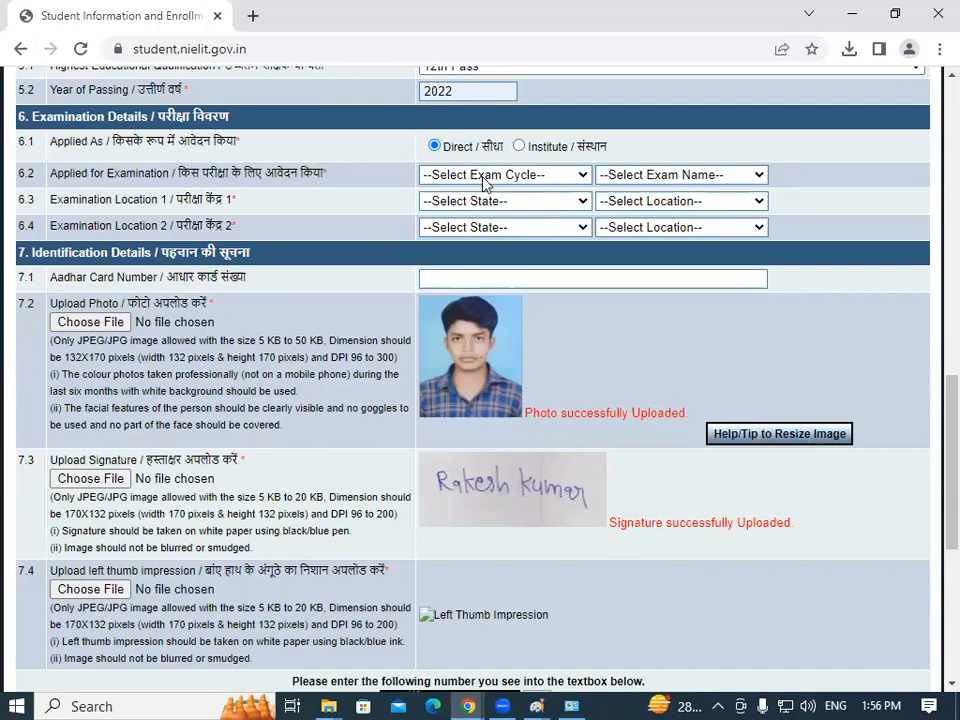
left_click(527, 178)
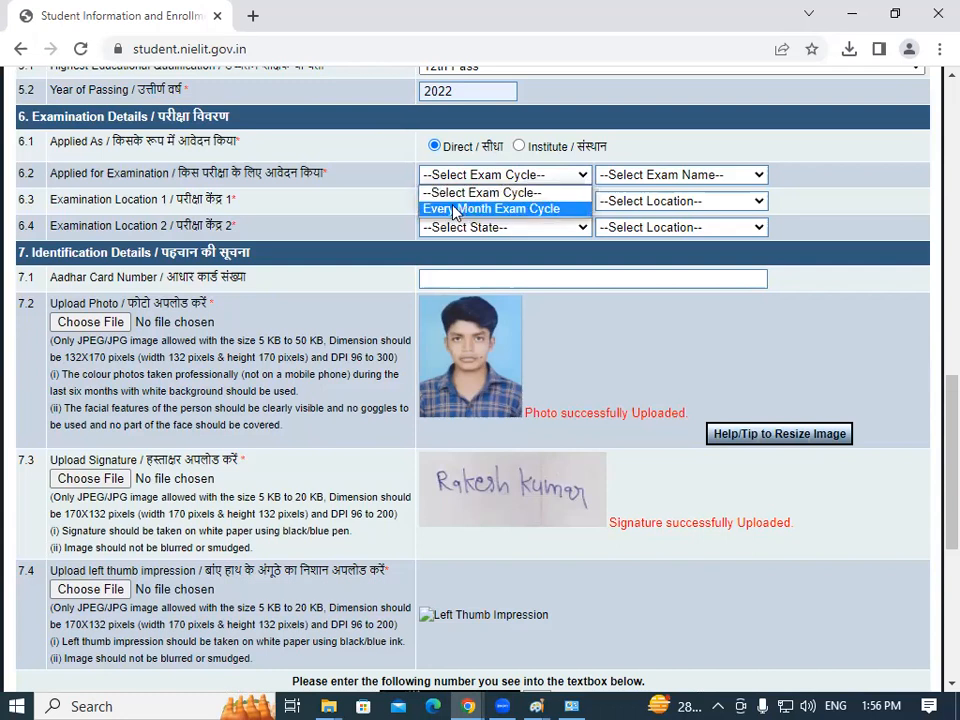
left_click(527, 209)
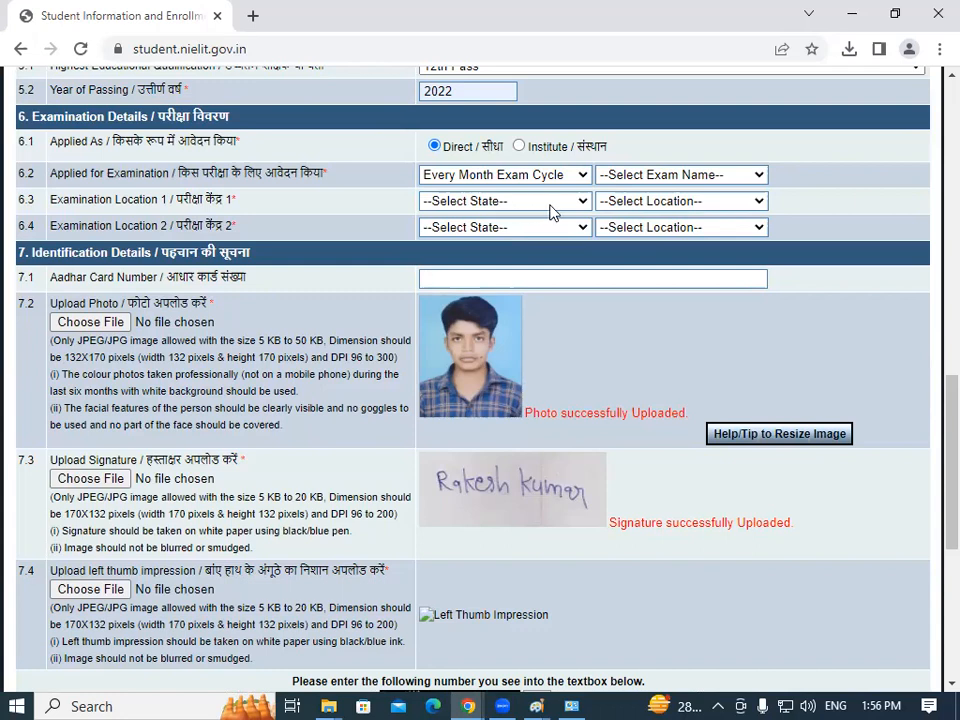
left_click(620, 178)
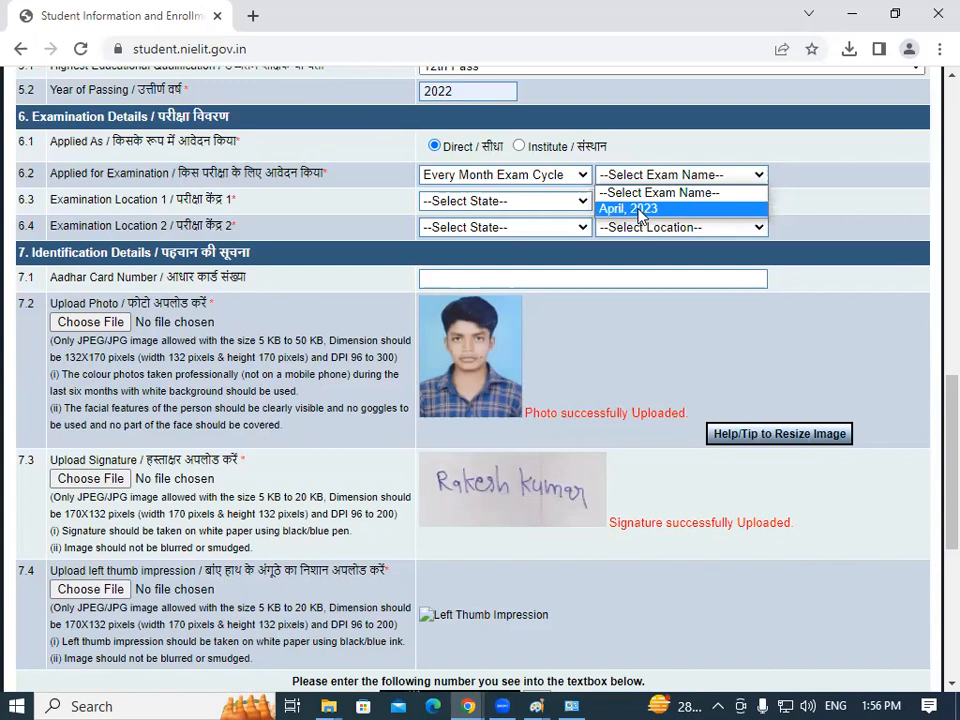
left_click(641, 210)
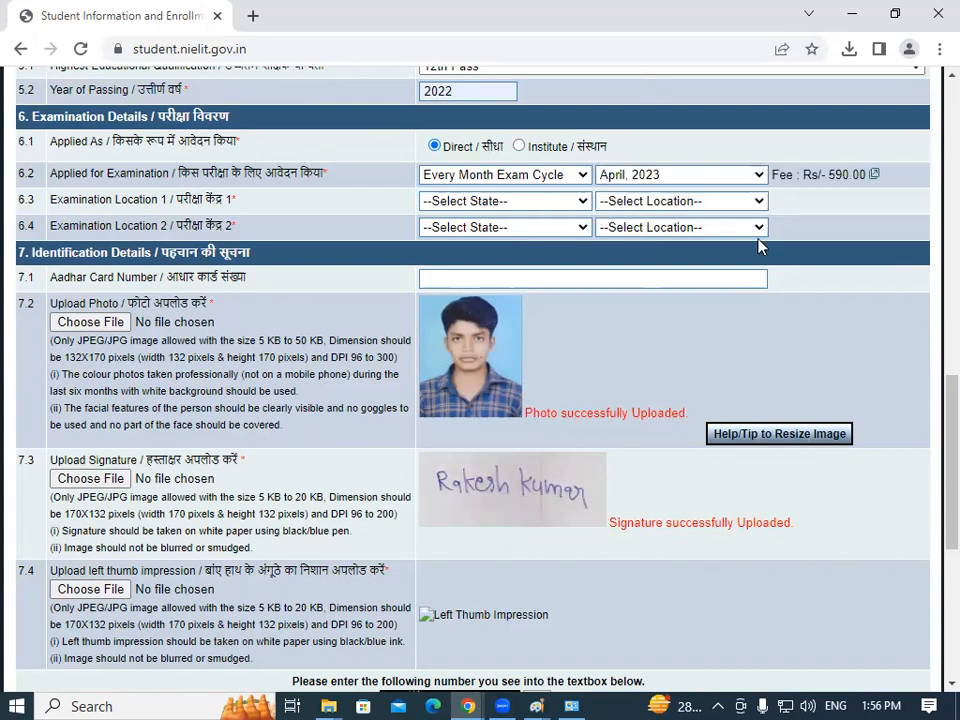
left_click_drag(828, 169, 851, 180)
left_click(845, 179)
For Examination Location 1, pick state Uttar Pradesh and location GRP - GORAKHPUR.
left_click(489, 204)
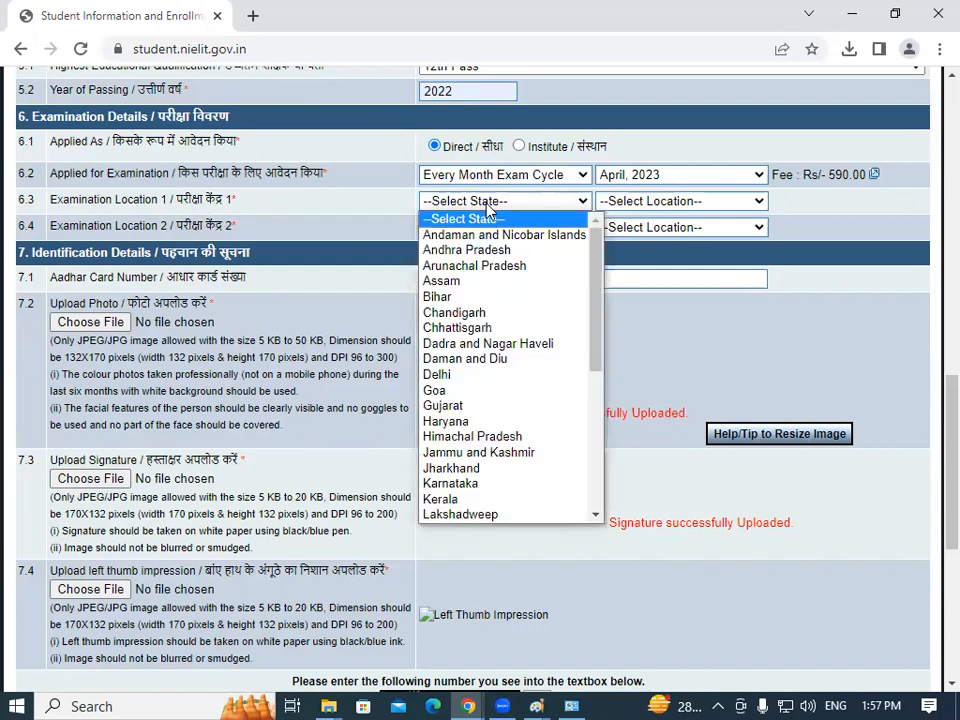
key("u")
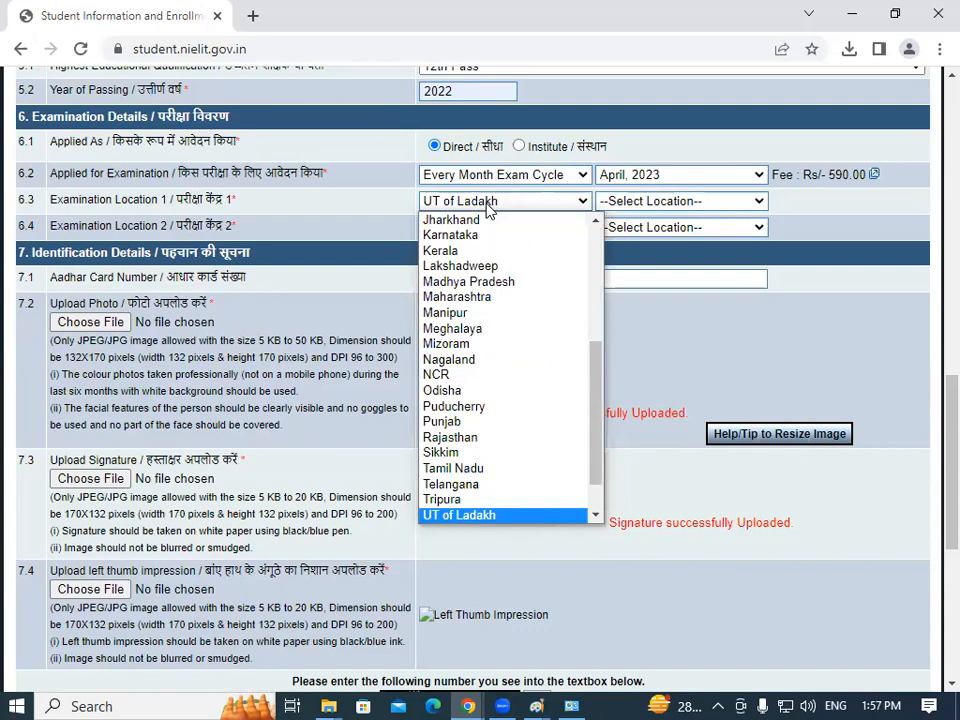
key("u")
key("u")
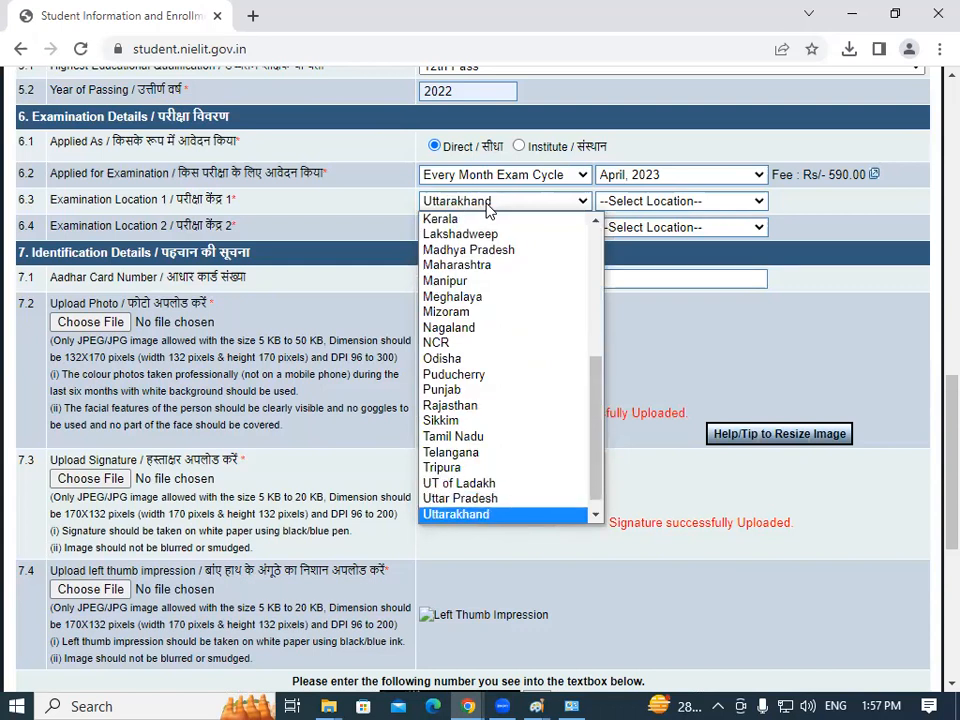
key("w")
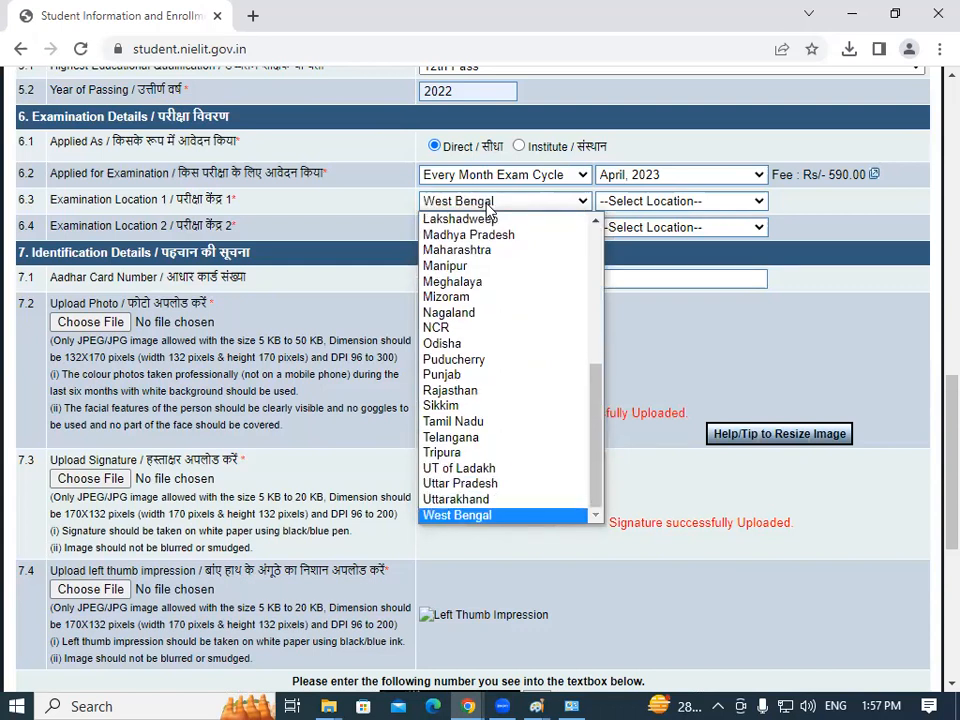
key("Up")
key("Up")
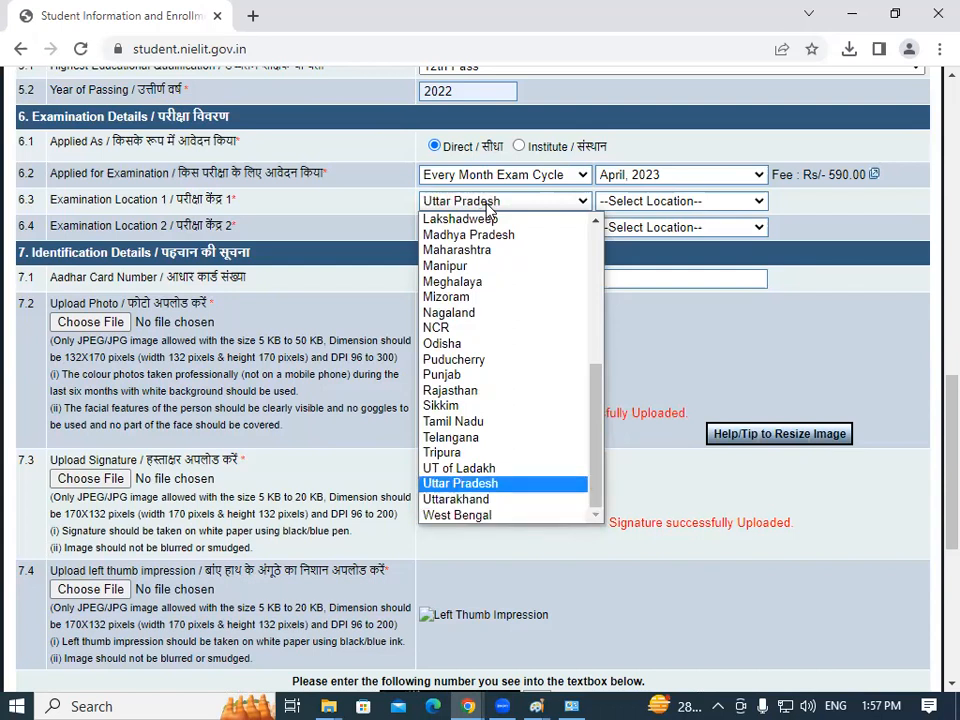
key("Return")
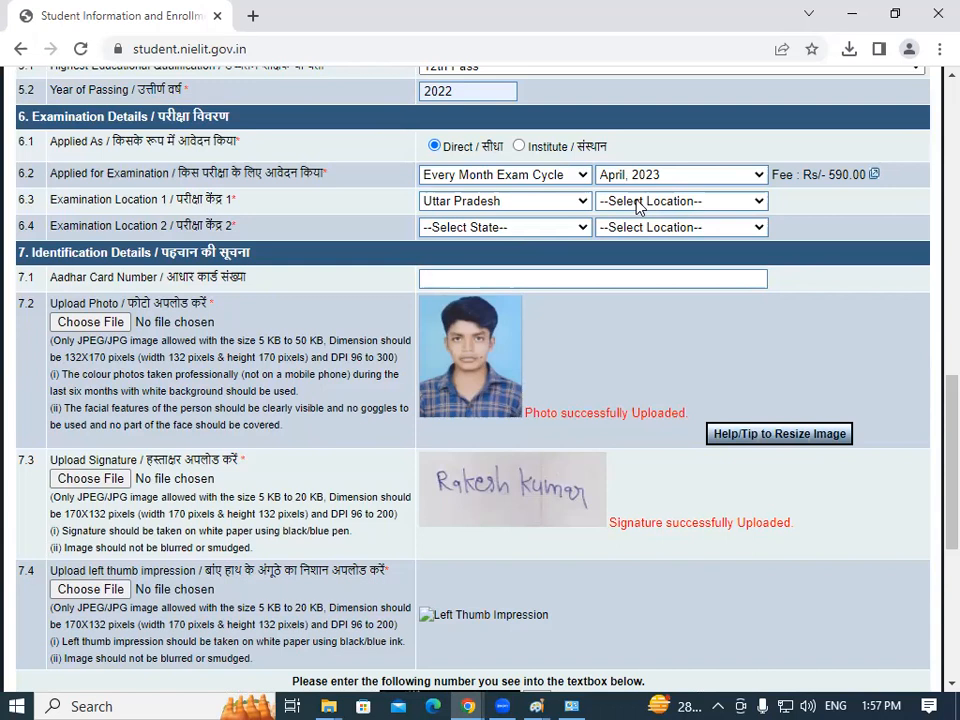
left_click(639, 206)
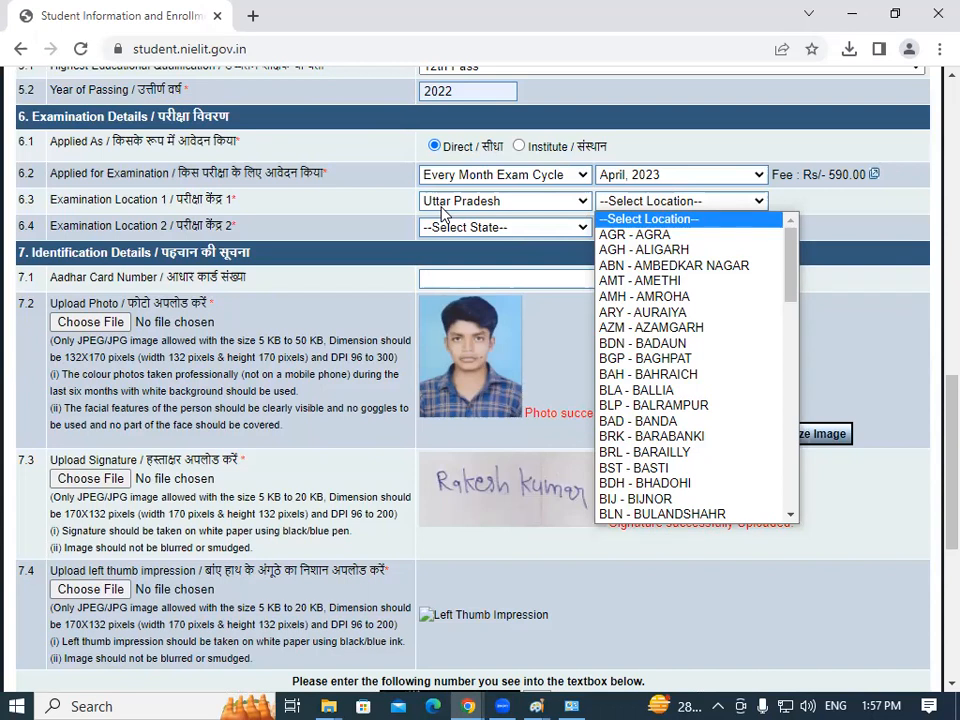
key("g")
key("g")
key("g")
key("g")
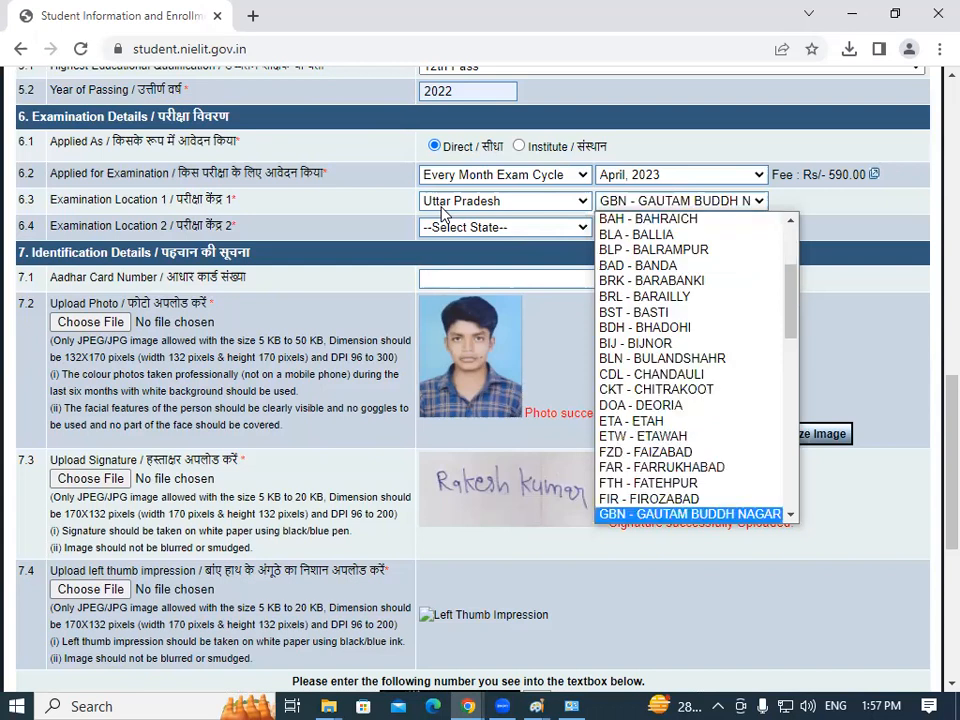
key("g")
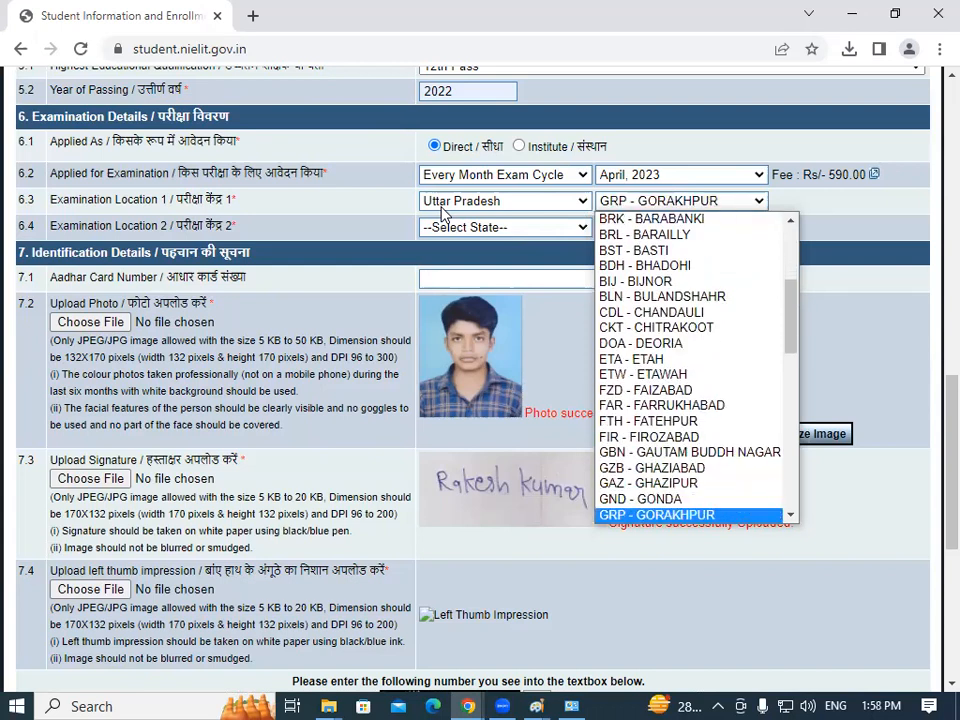
key("Return")
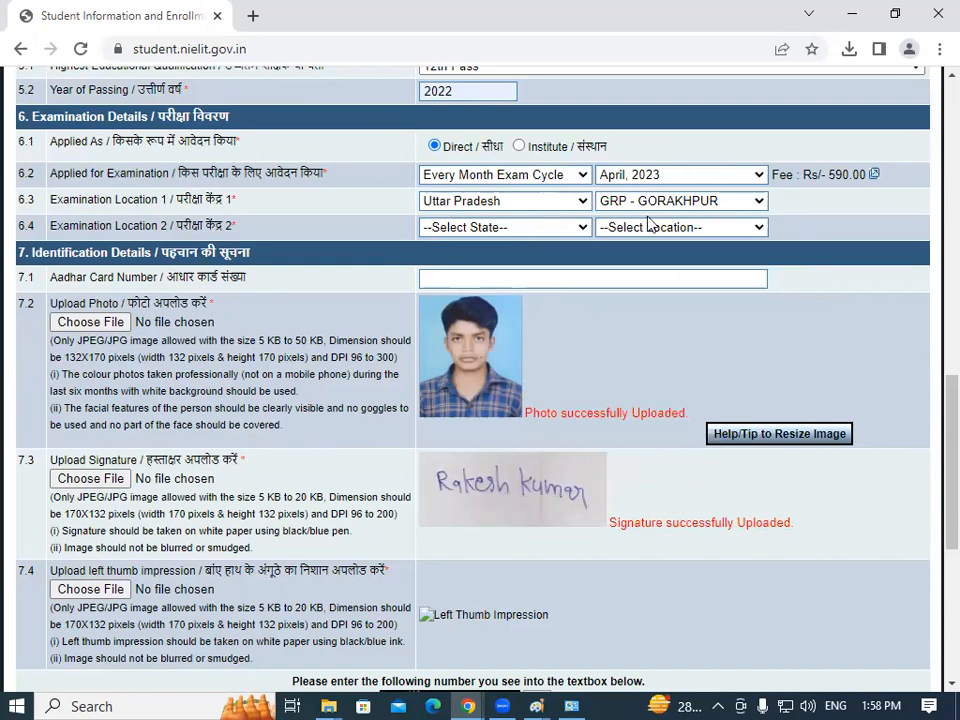
Set Examination Location 2's state to Uttar Pradesh, initially choosing DOA - DEORIA as location.
left_click(553, 229)
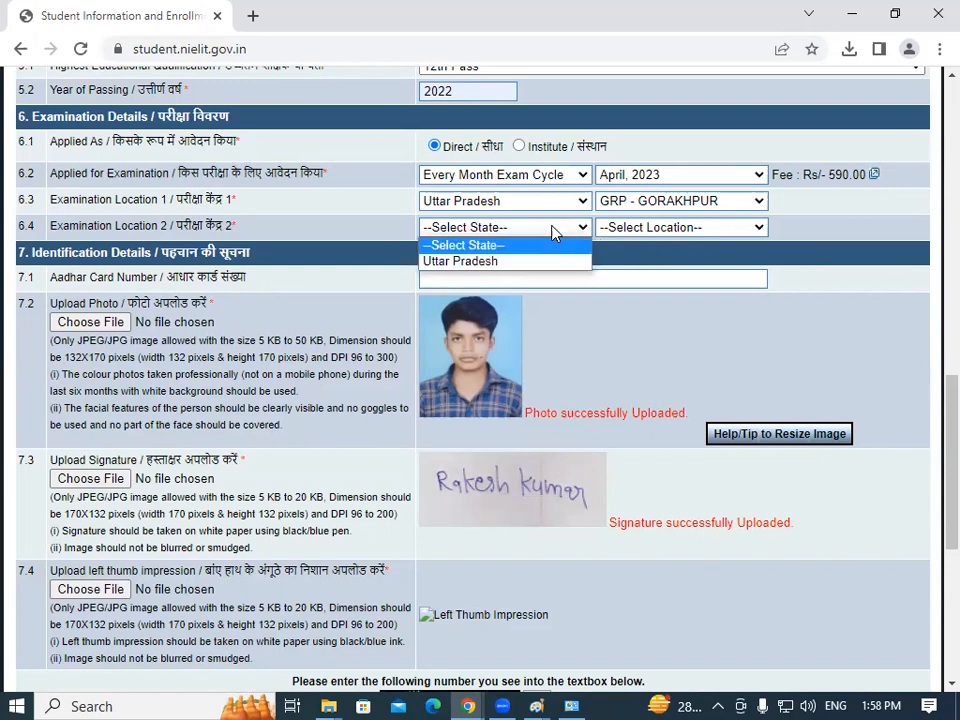
left_click(461, 262)
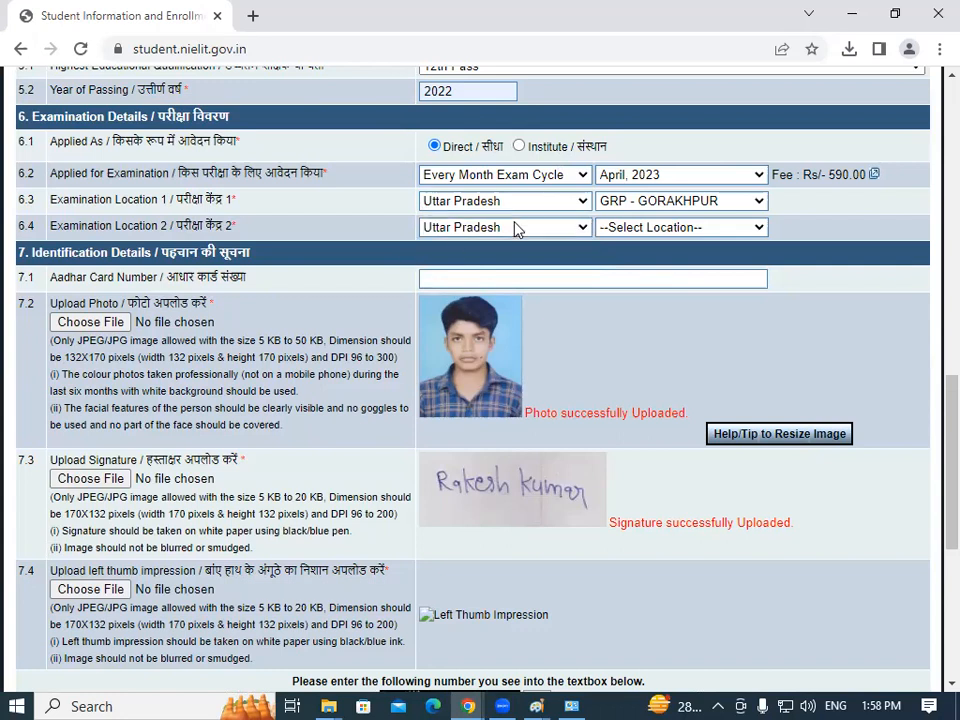
left_click(709, 230)
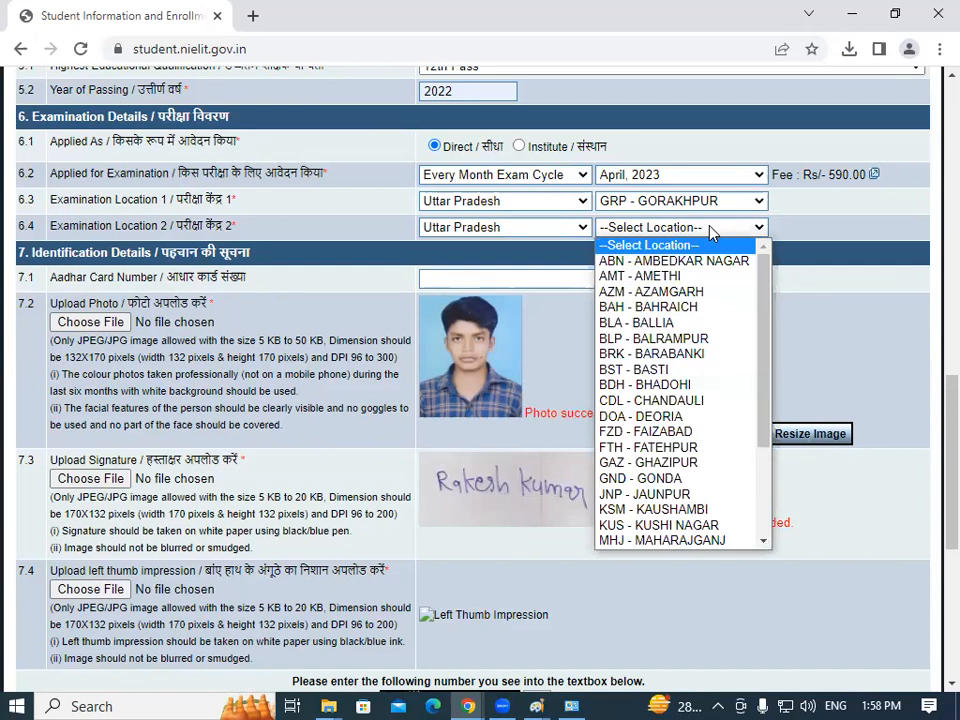
key("d")
key("Return")
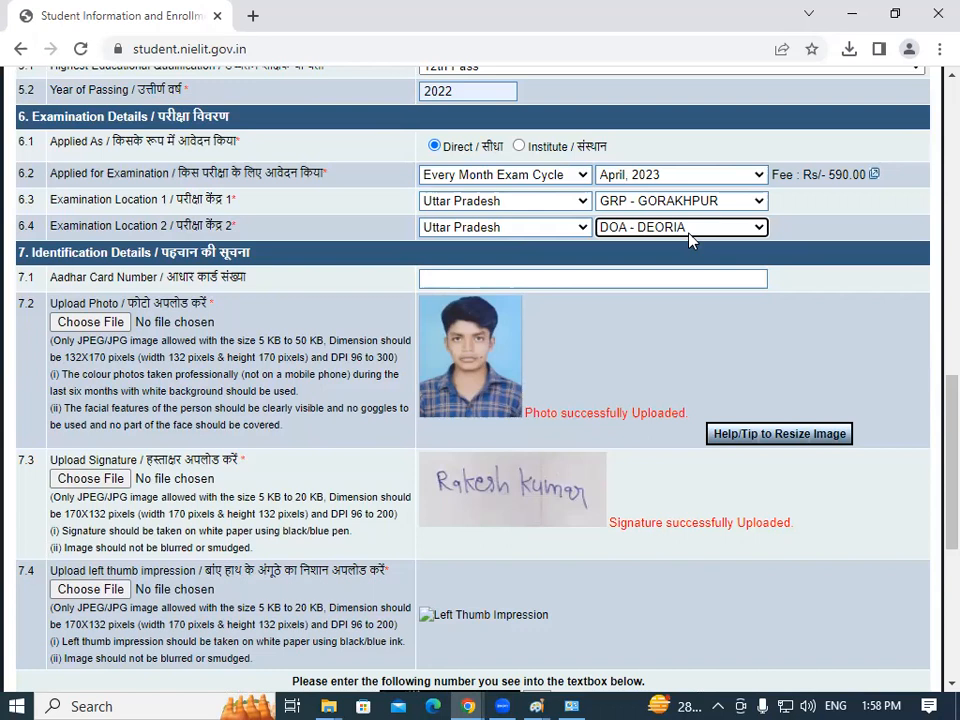
Change Examination Location 2's location from DEORIA to BST - BASTI.
left_click(685, 230)
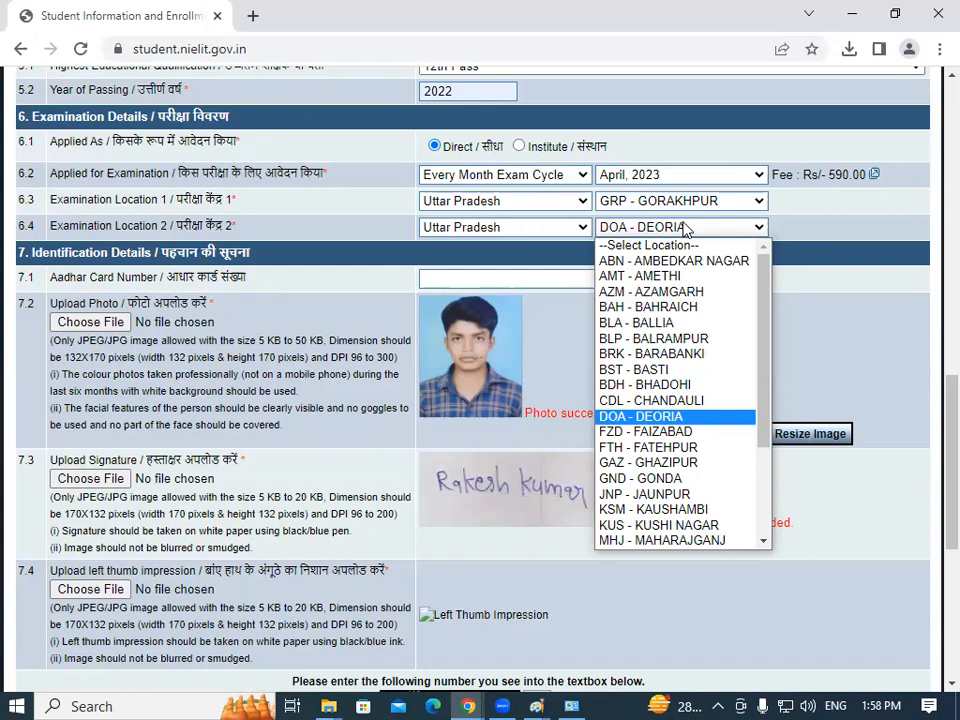
left_click_drag(762, 389, 769, 494)
scroll(757, 421, "up", 2)
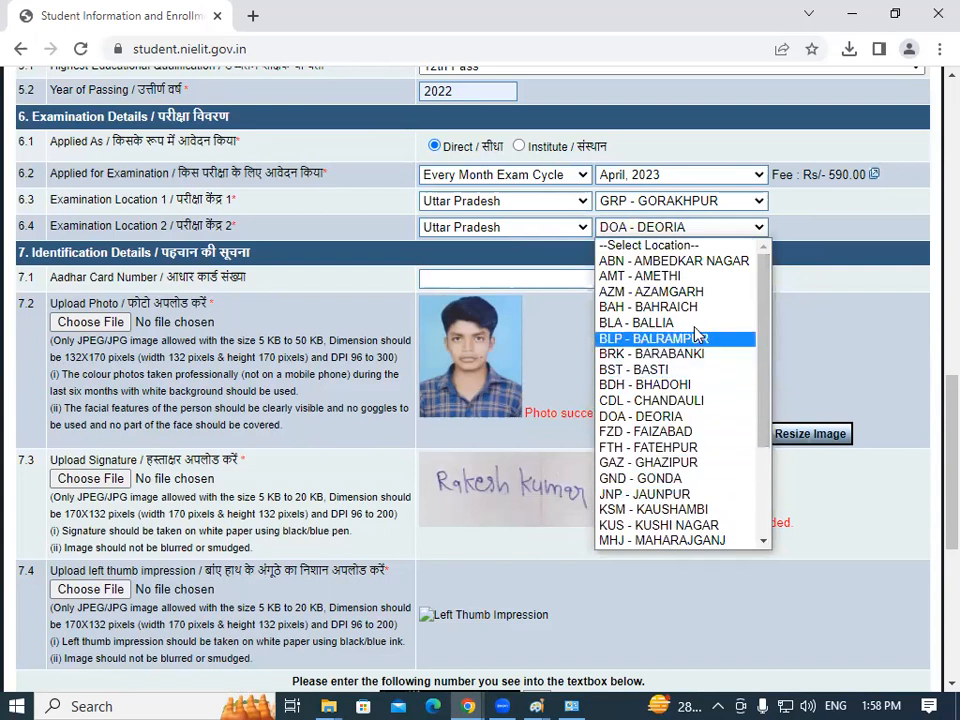
left_click_drag(768, 302, 768, 438)
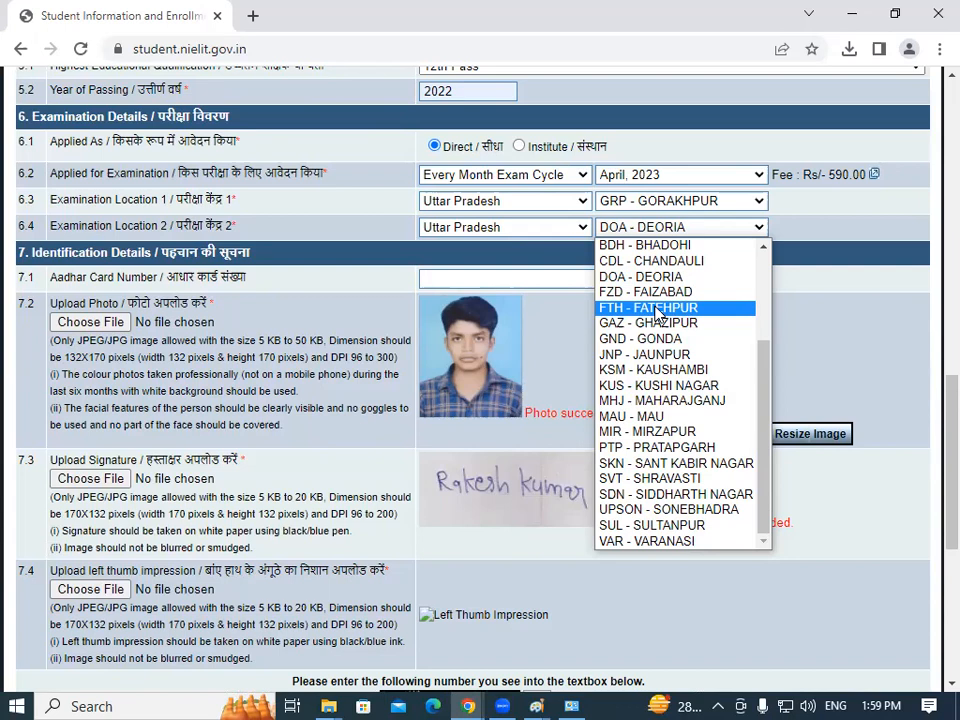
key("b")
key("b")
key("b")
key("b")
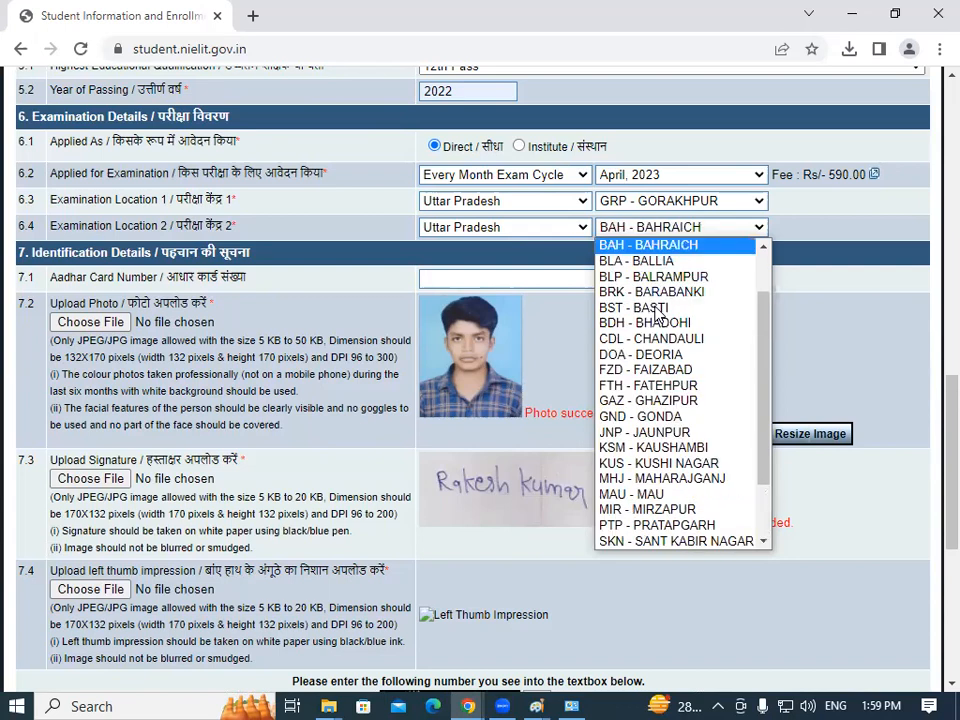
key("b")
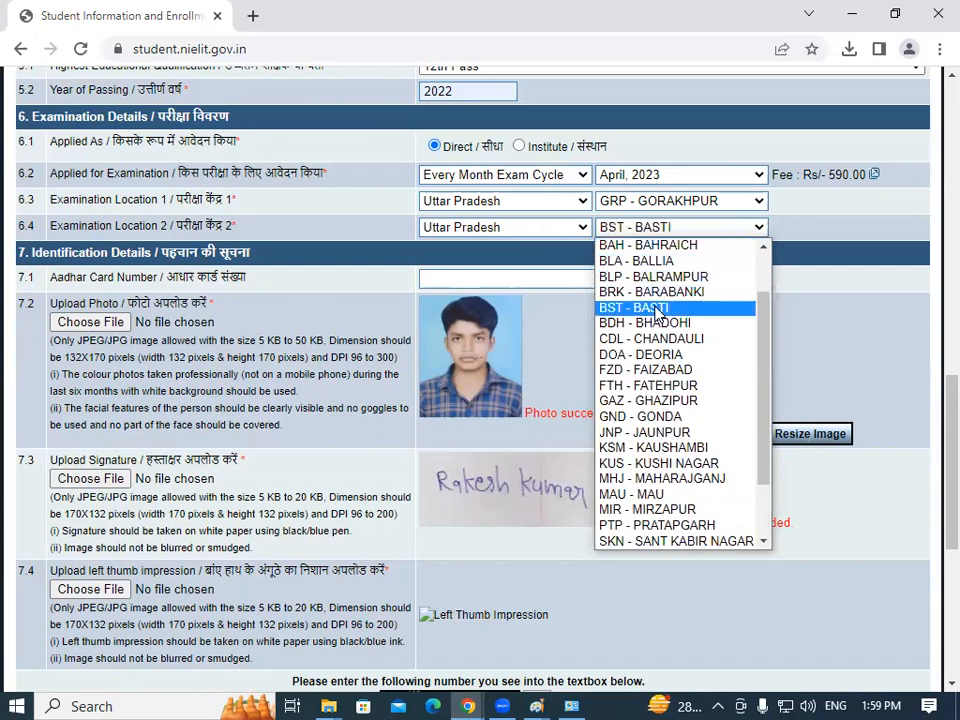
left_click(656, 309)
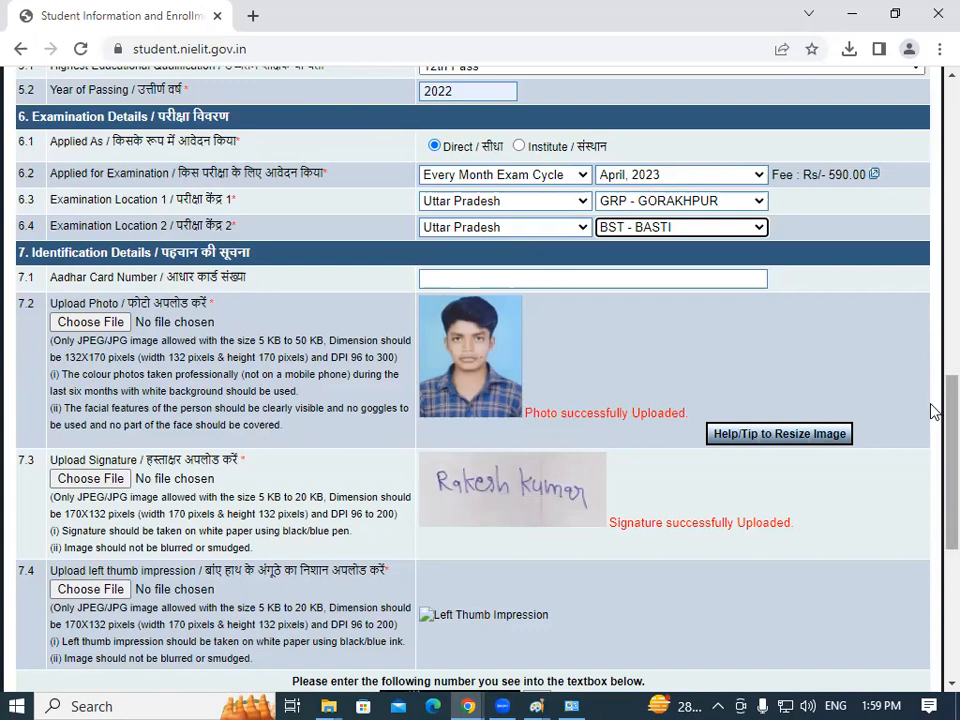
Scroll down to section 8 Declaration and tick its checkbox above the Submit button.
scroll(900, 412, "down", 1)
left_click_drag(168, 193, 246, 194)
left_click(467, 193)
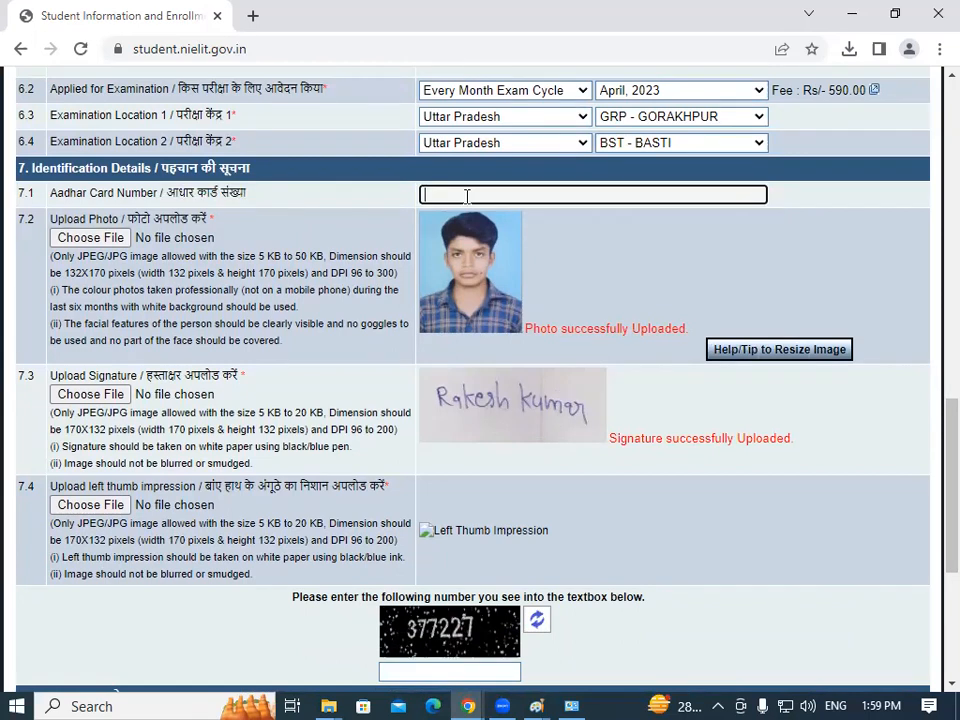
left_click_drag(950, 452, 933, 485)
left_click_drag(223, 110, 212, 128)
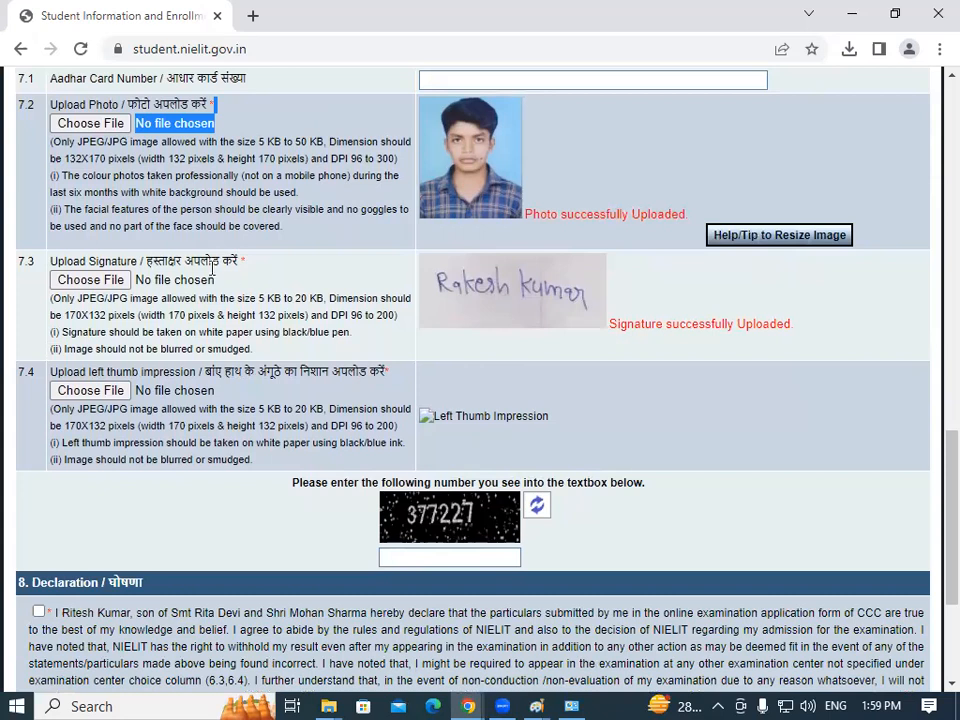
left_click_drag(210, 261, 333, 278)
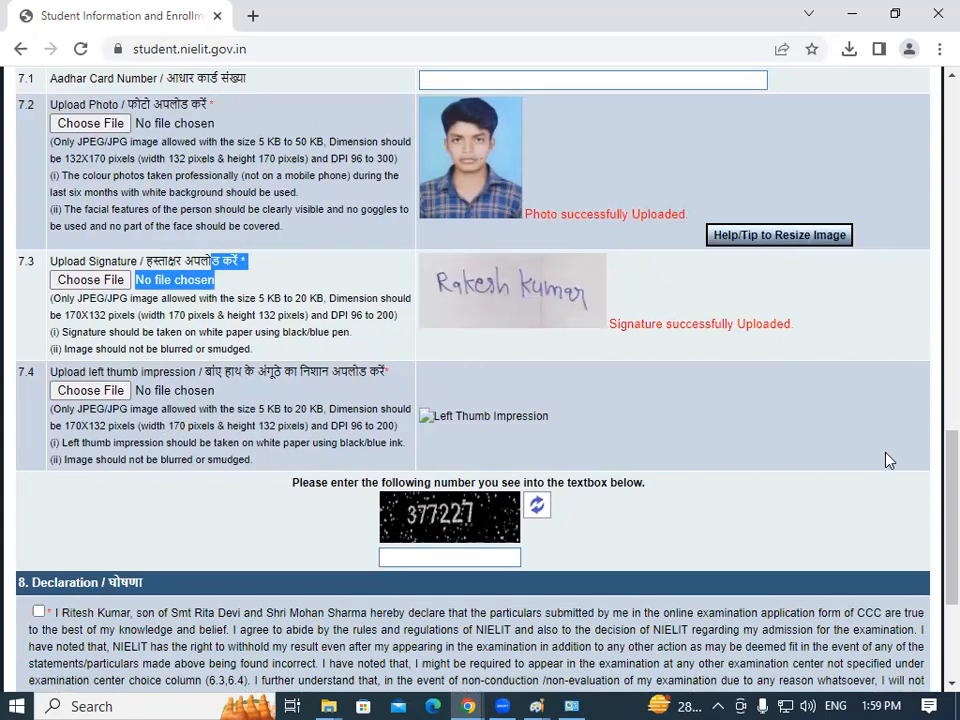
scroll(900, 510, "down", 2)
scroll(912, 565, "down", 1)
left_click(440, 304)
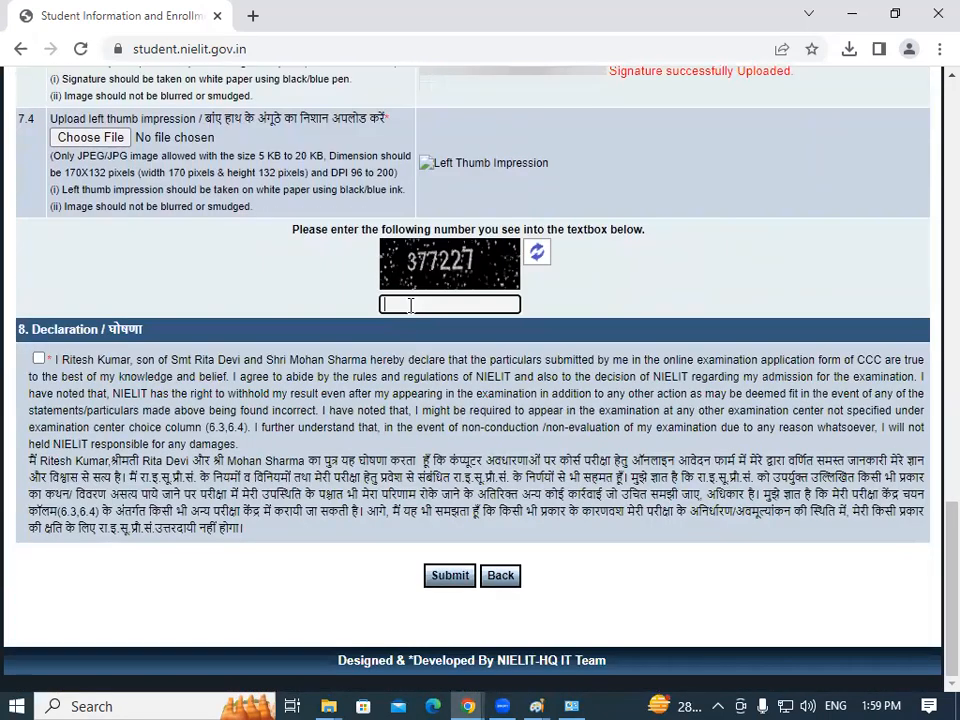
left_click(38, 359)
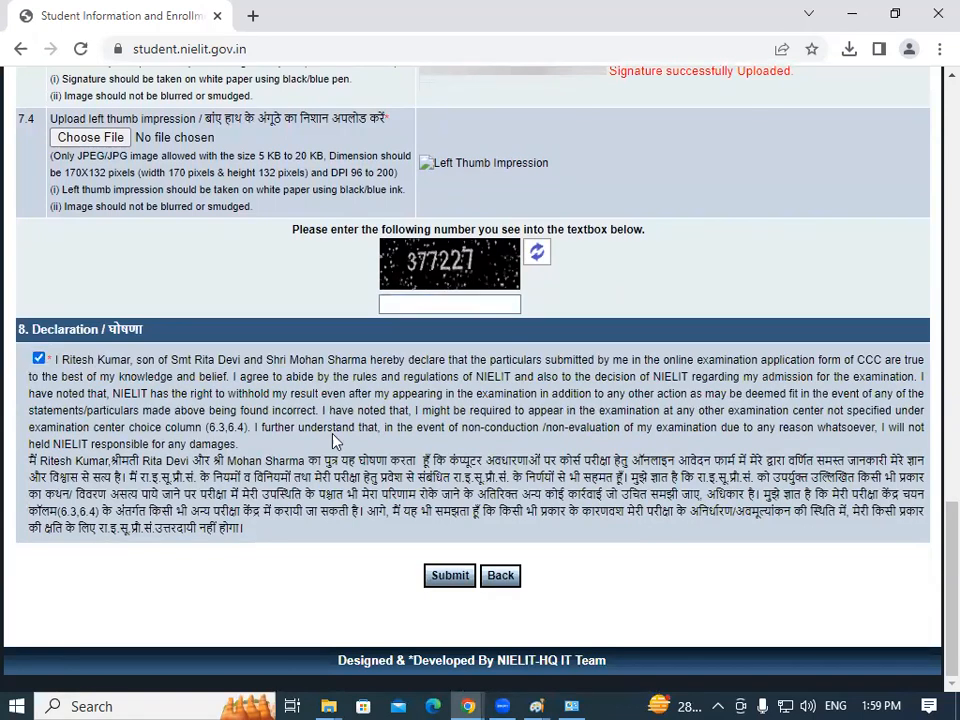